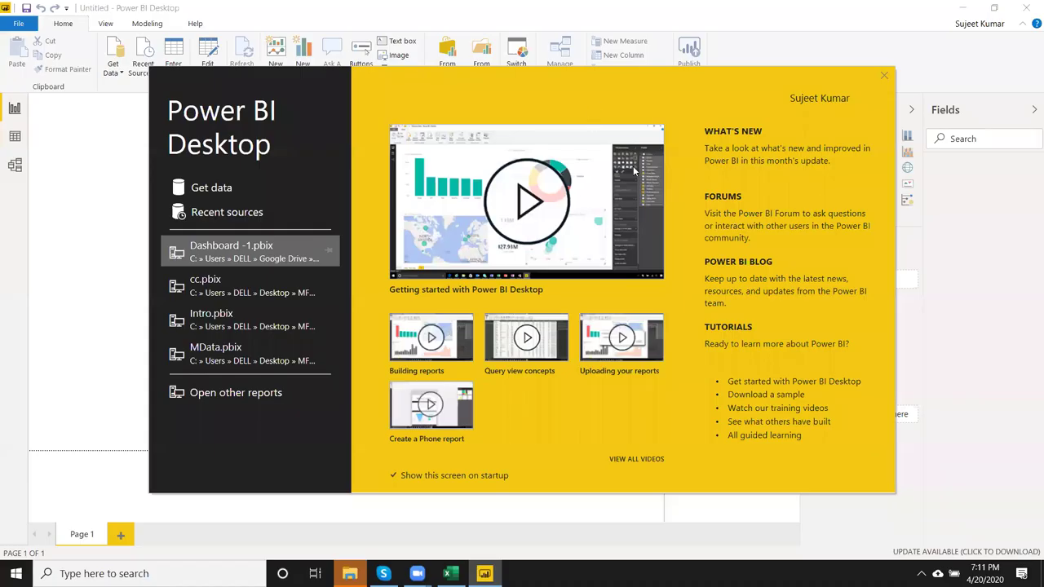
- Connect to the Dashboard -1 Excel workbook and load its Sheet1 table
{"action": "left_click", "coordinate": [206, 189]}
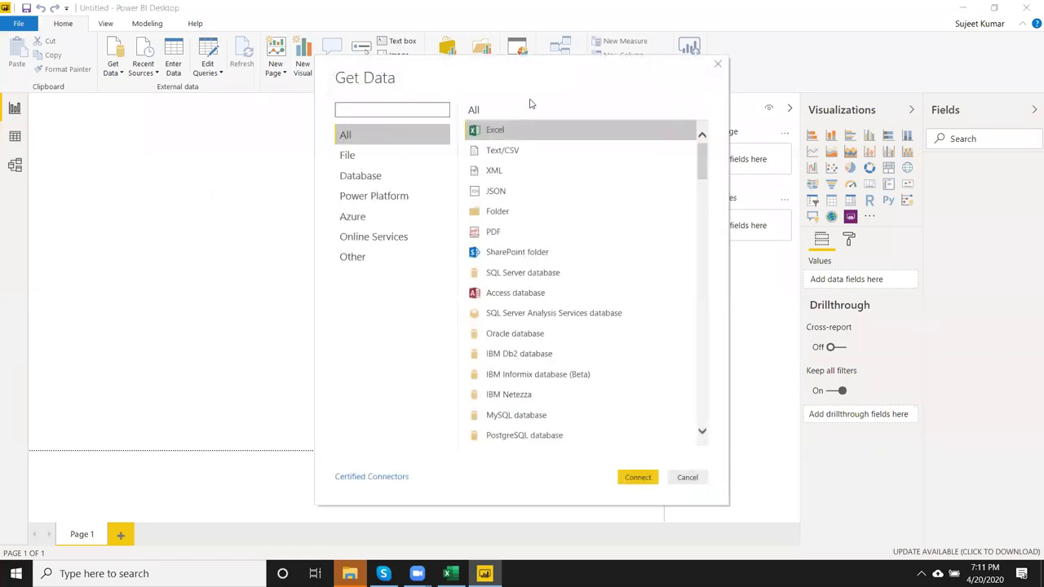
{"action": "left_click", "coordinate": [638, 478]}
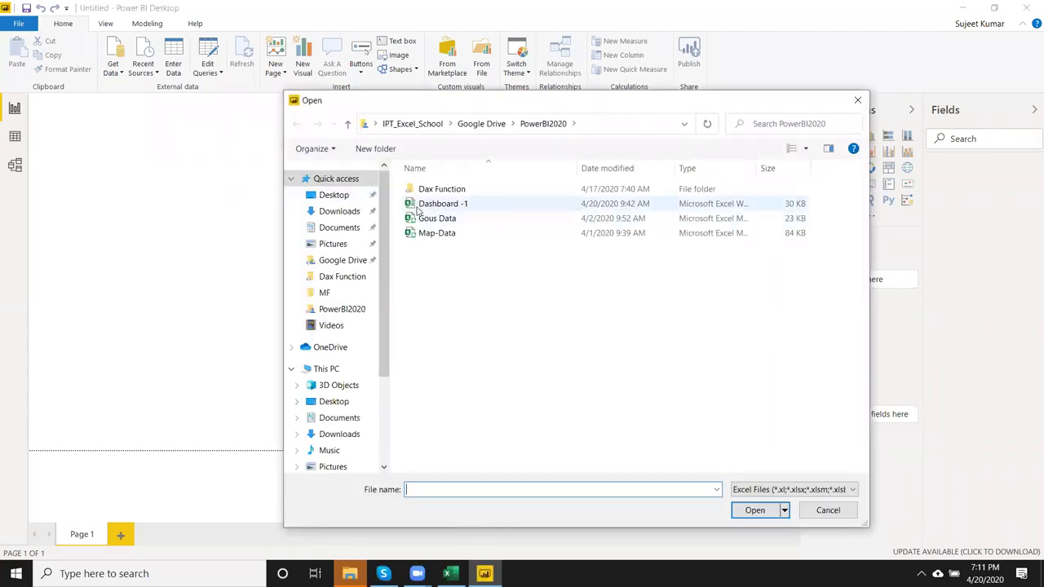
{"action": "left_click", "coordinate": [441, 204]}
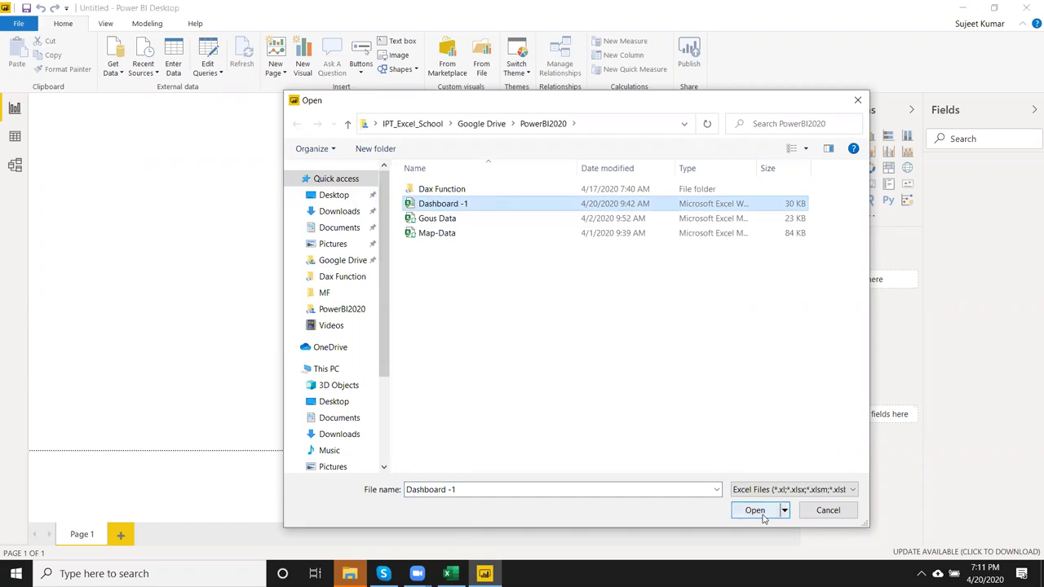
{"action": "left_click", "coordinate": [765, 512]}
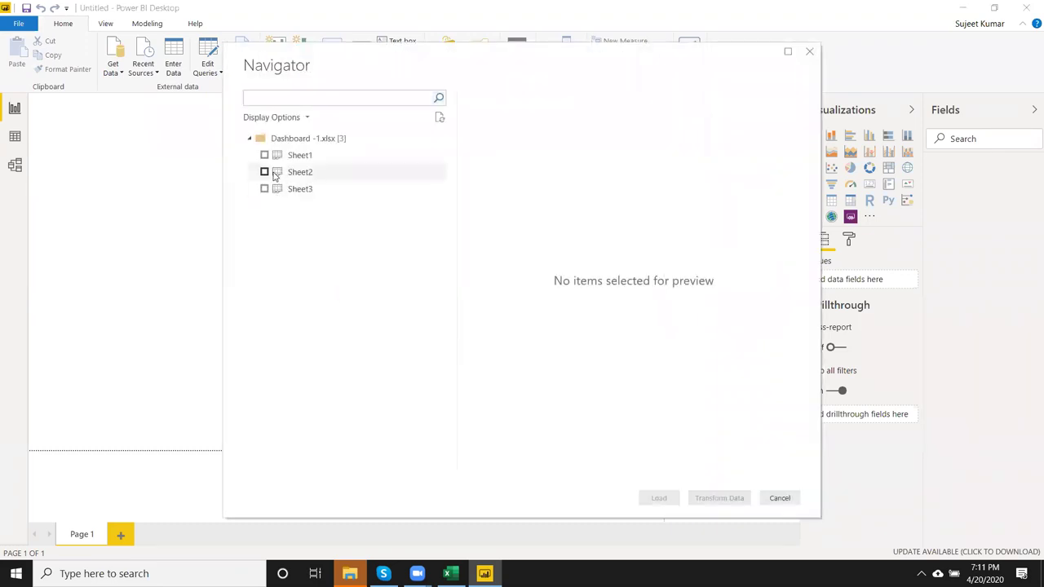
{"action": "left_click", "coordinate": [264, 155]}
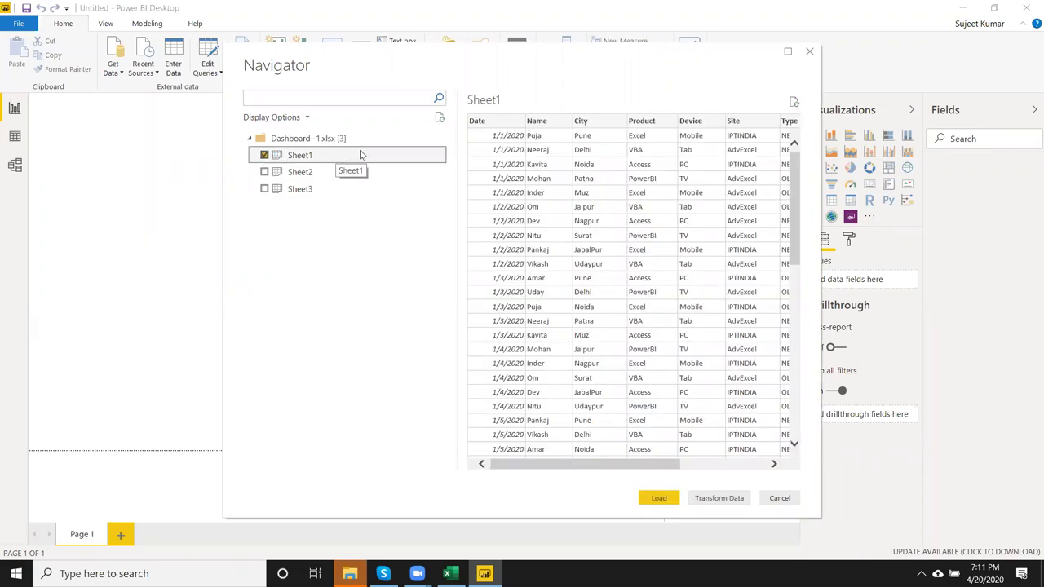
{"action": "left_click", "coordinate": [662, 498]}
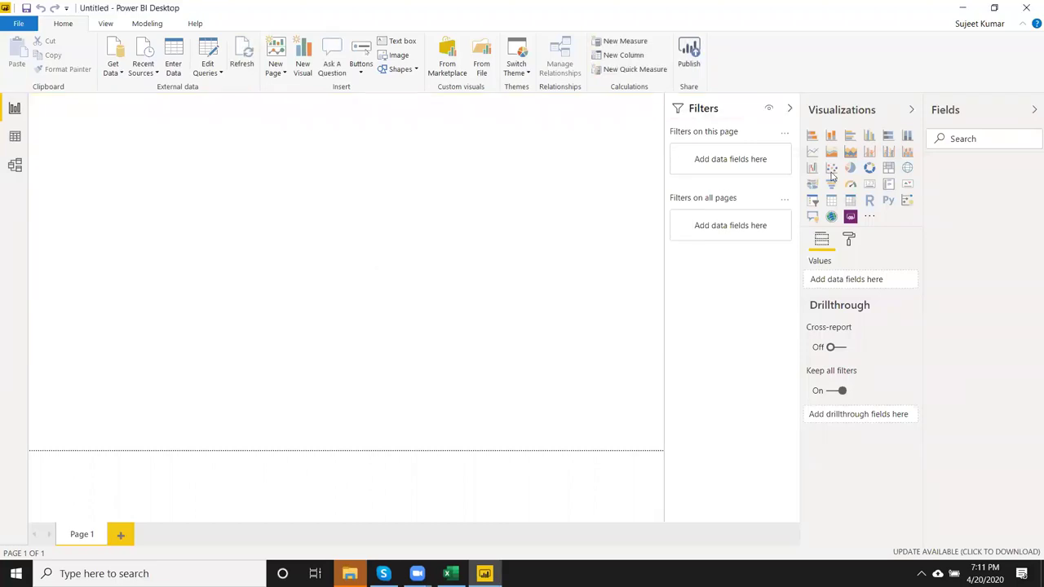
{"action": "left_click", "coordinate": [15, 136]}
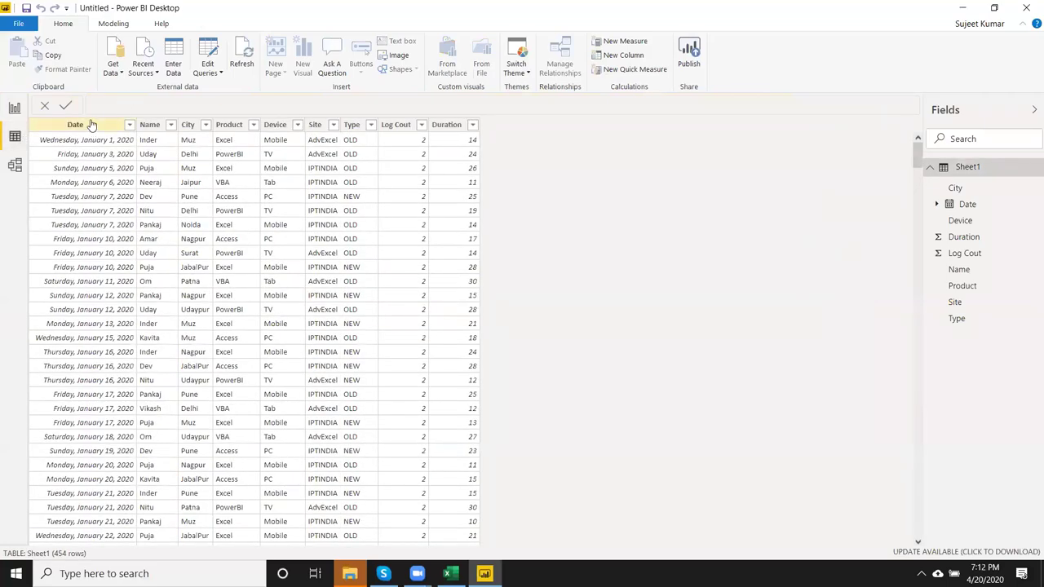
{"action": "left_click", "coordinate": [92, 124]}
{"action": "left_click", "coordinate": [152, 125]}
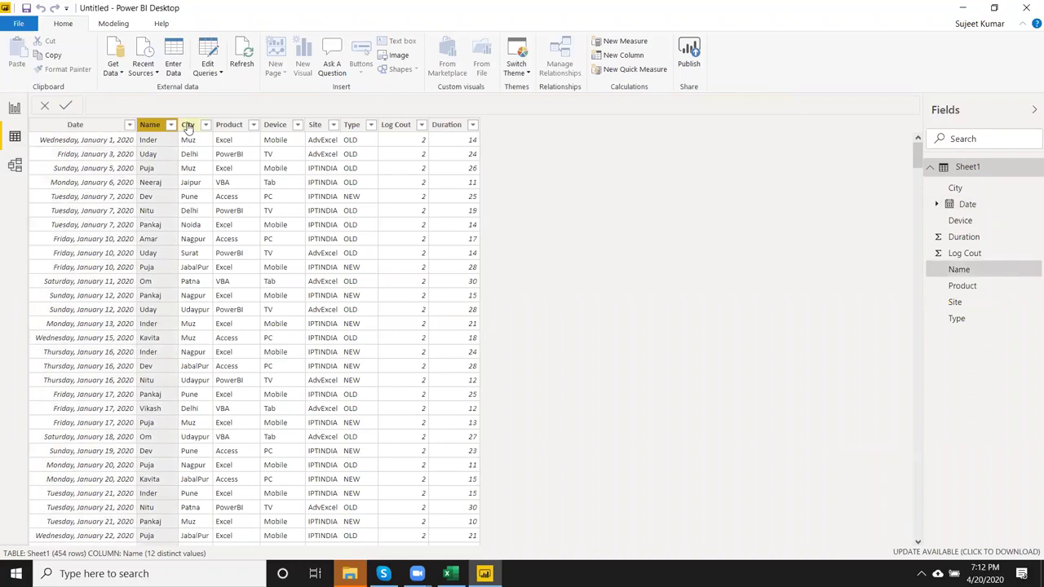
{"action": "left_click", "coordinate": [188, 124]}
{"action": "left_click", "coordinate": [230, 125]}
{"action": "left_click", "coordinate": [275, 125]}
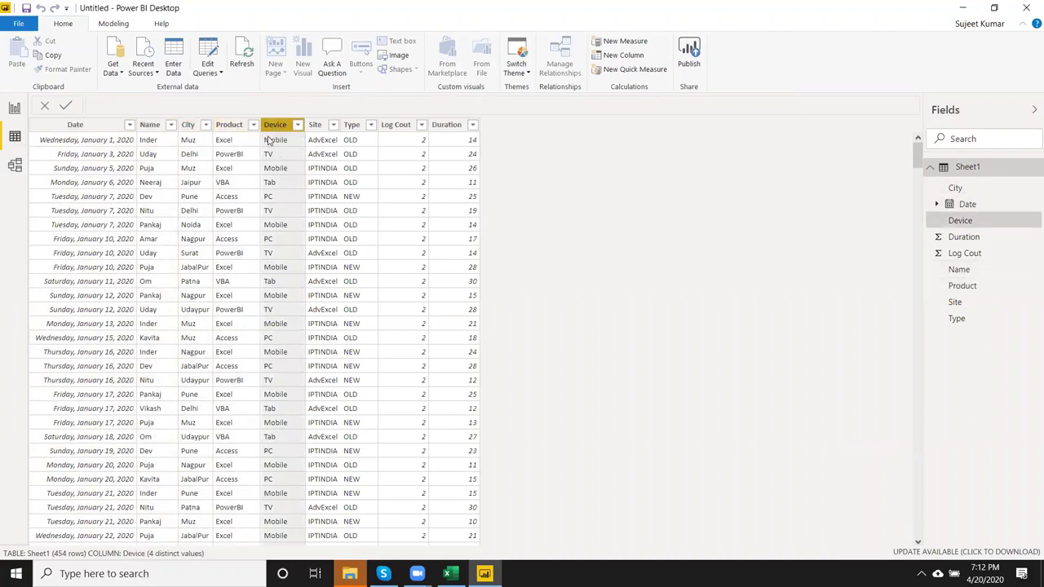
{"action": "left_click", "coordinate": [315, 125]}
{"action": "left_click", "coordinate": [351, 126]}
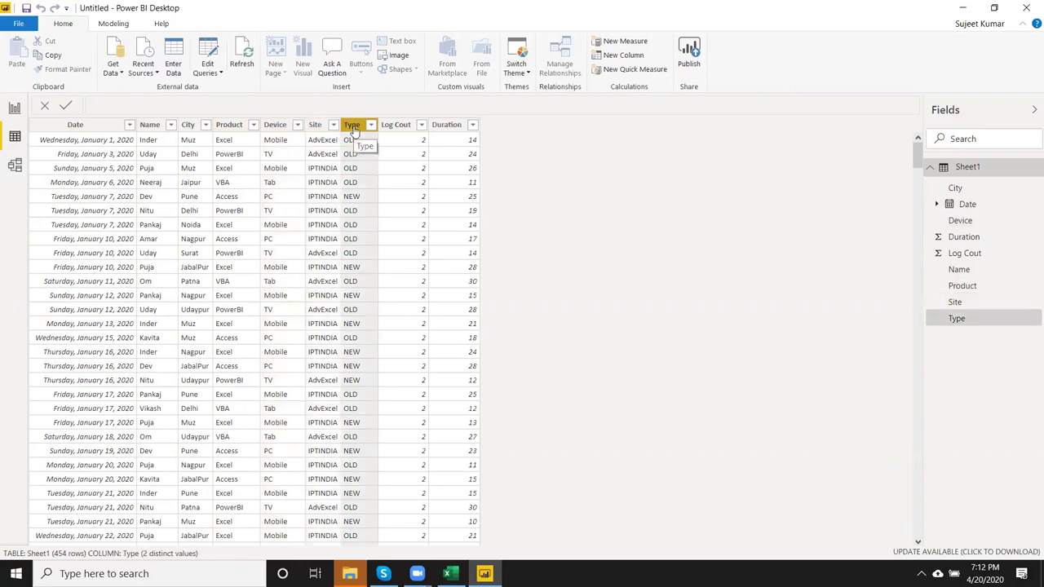
{"action": "left_click", "coordinate": [390, 129]}
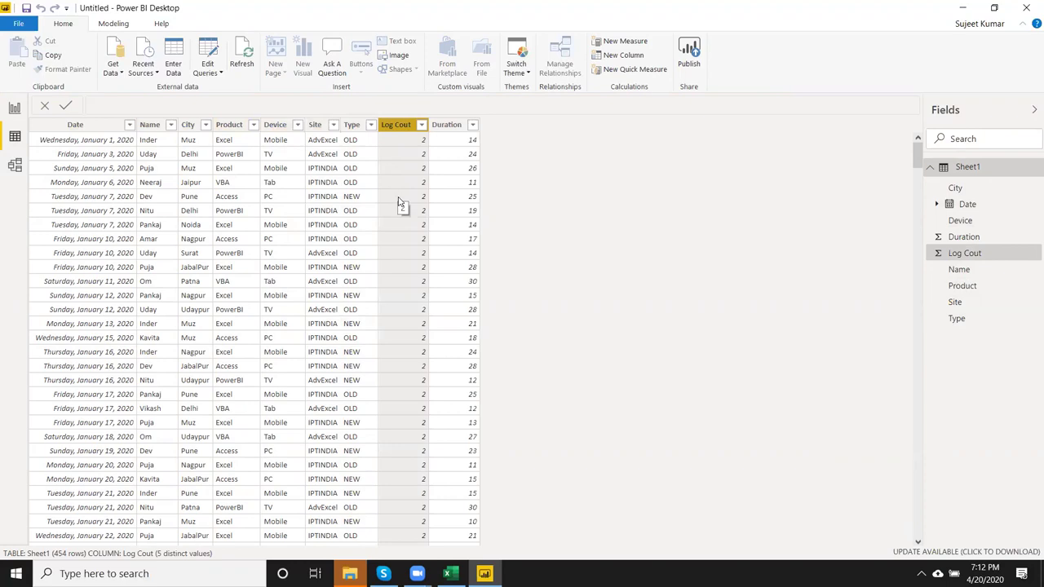
{"action": "left_click", "coordinate": [451, 127]}
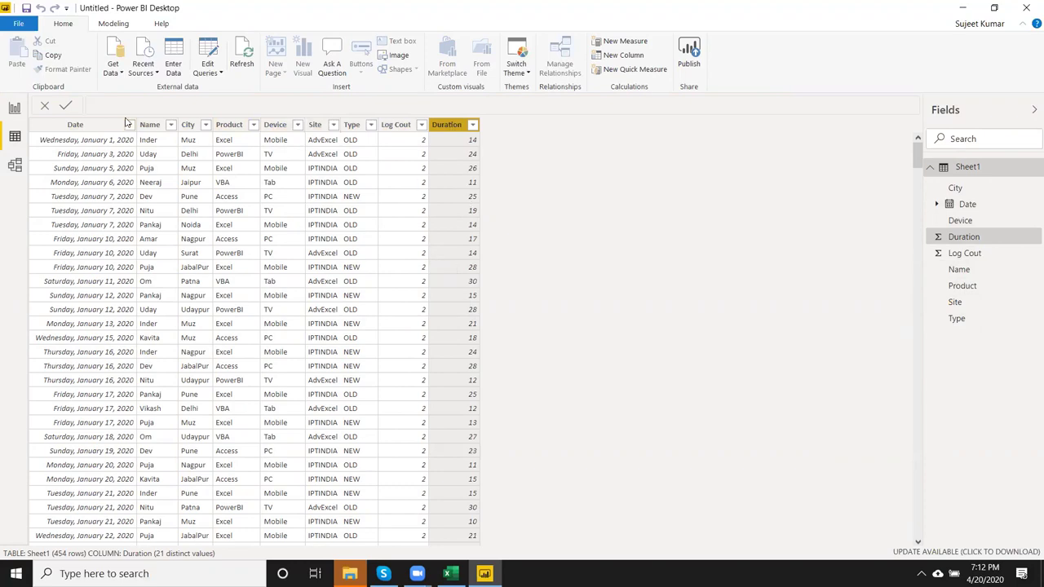
{"action": "left_click", "coordinate": [16, 112]}
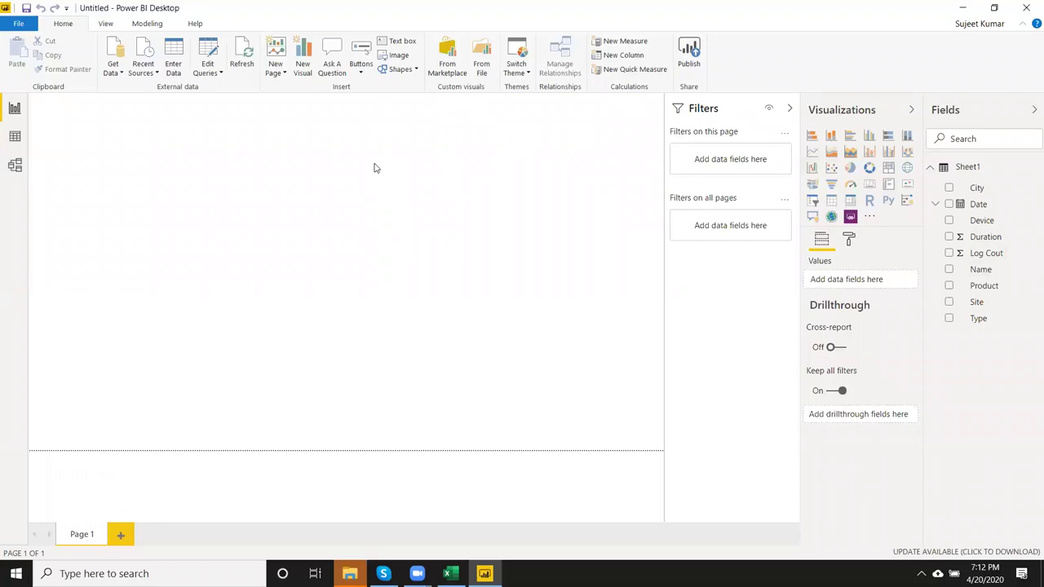
{"action": "mouse_move", "coordinate": [983, 285]}
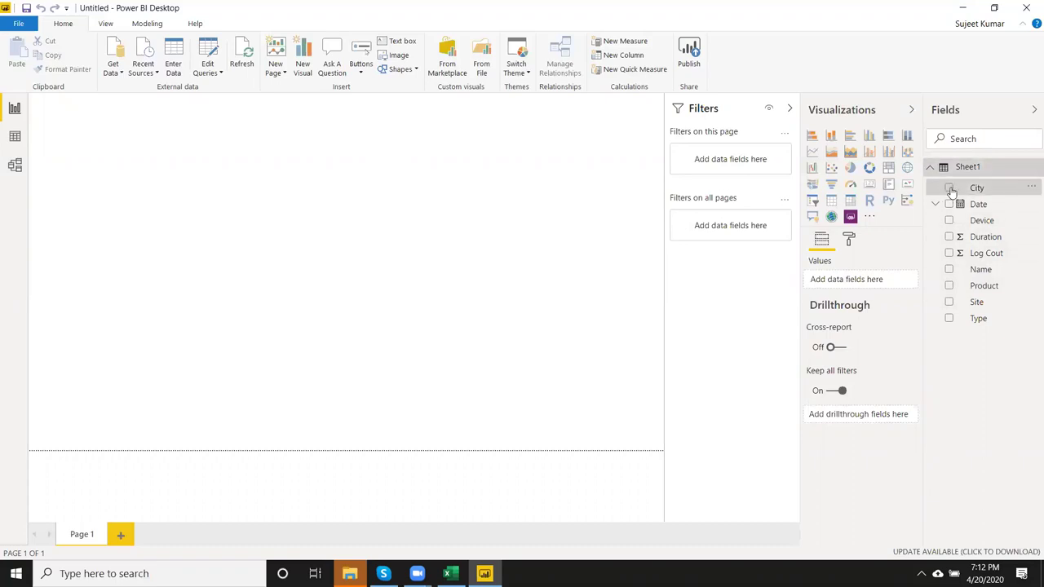
- Build a City by Log Cout table (total 1335), moved down and narrowed at the page's left
{"action": "left_click", "coordinate": [950, 188]}
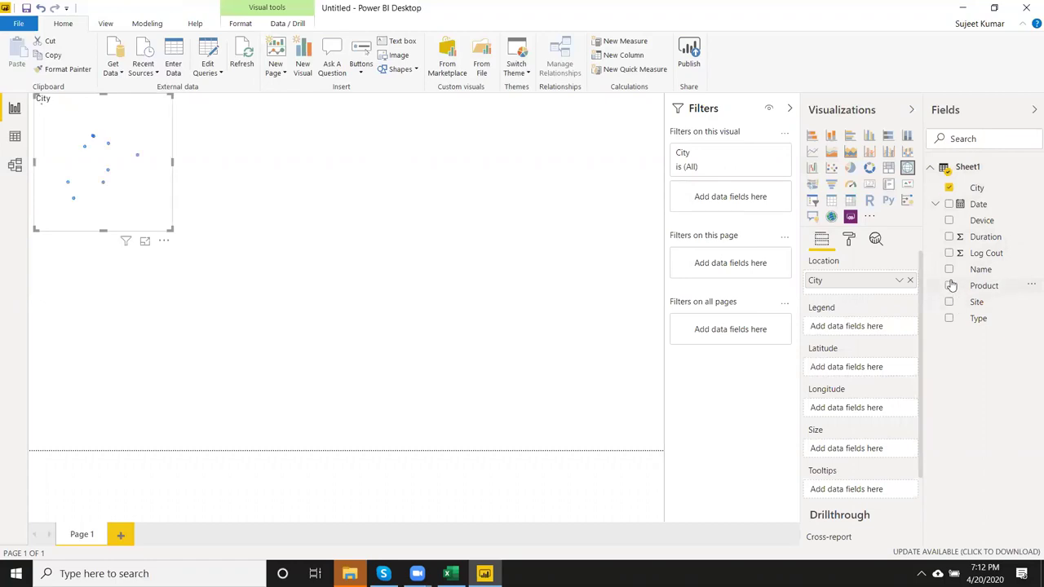
{"action": "left_click", "coordinate": [950, 253]}
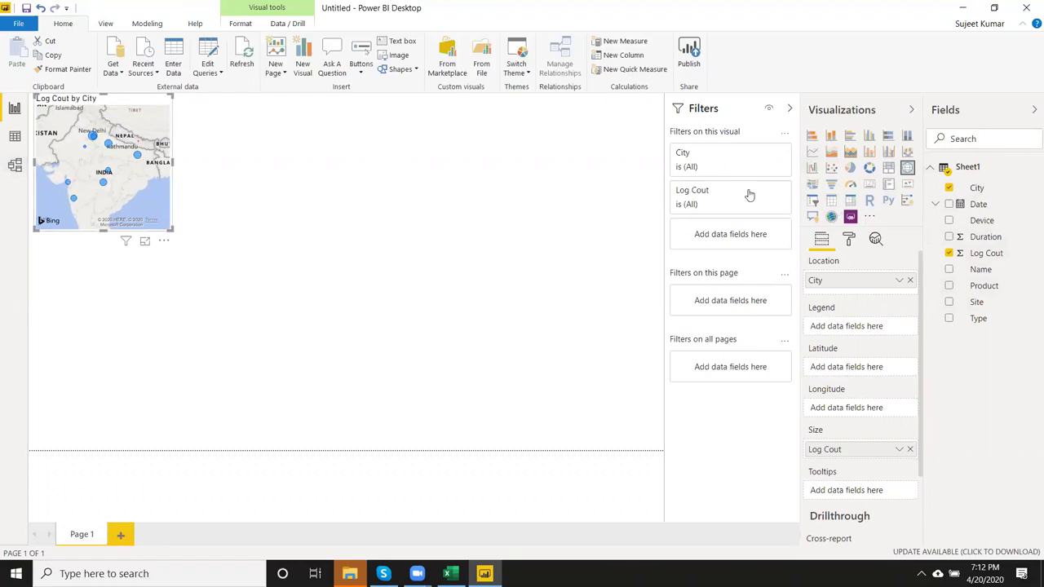
{"action": "left_click", "coordinate": [831, 204]}
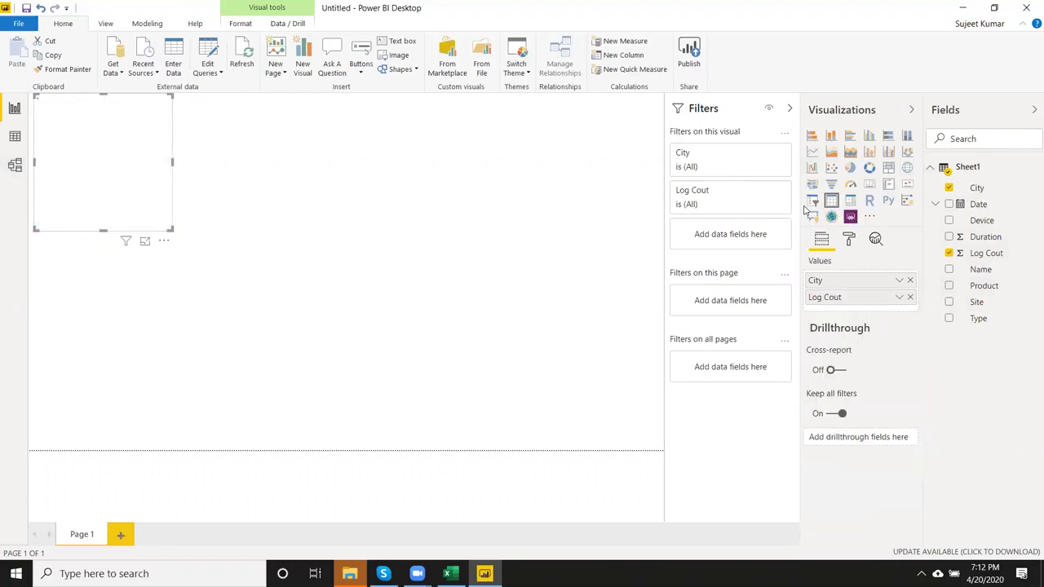
{"action": "left_click_drag", "start_coordinate": [159, 194], "coordinate": [145, 275]}
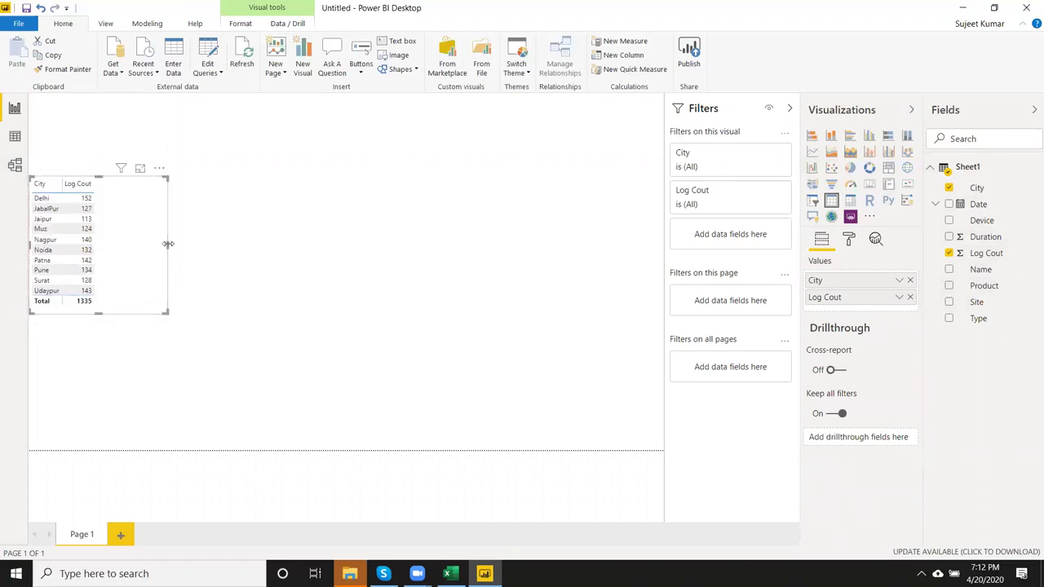
{"action": "left_click_drag", "start_coordinate": [115, 252], "coordinate": [104, 249]}
{"action": "left_click", "coordinate": [96, 327]}
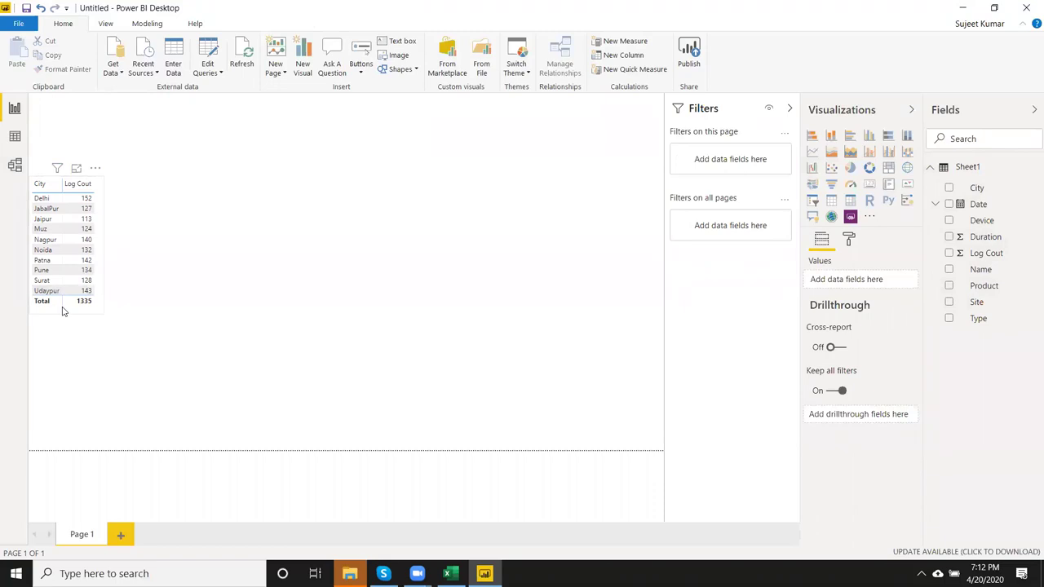
{"action": "left_click", "coordinate": [68, 315]}
{"action": "left_click", "coordinate": [150, 323]}
- Add a bubble map of Log Cout by City, enlarged and placed beside the City table
{"action": "left_click", "coordinate": [813, 184]}
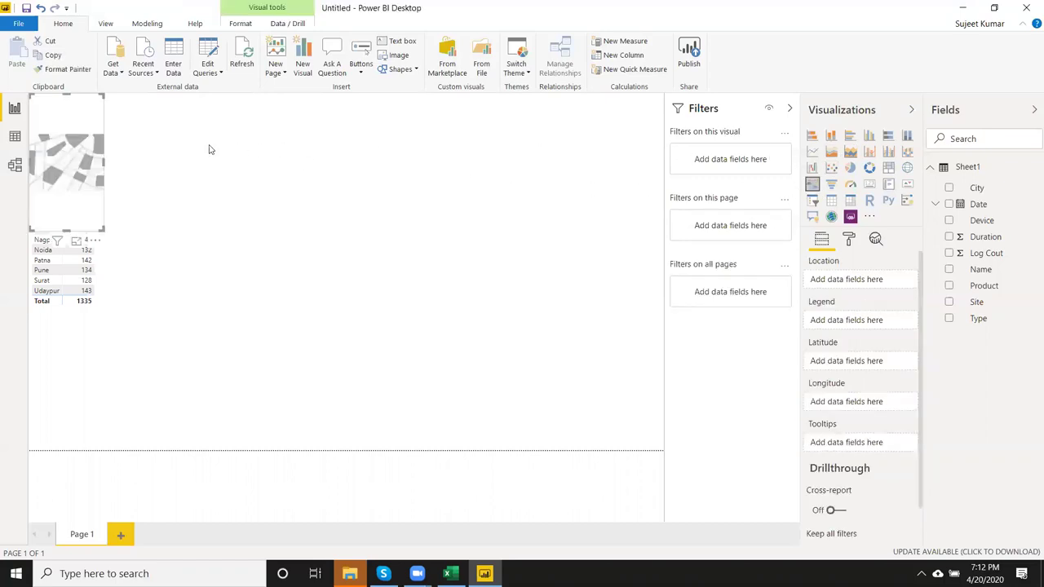
{"action": "mouse_move", "coordinate": [91, 137]}
{"action": "left_mouse_down"}
{"action": "mouse_move", "coordinate": [188, 212]}
{"action": "mouse_move", "coordinate": [182, 186]}
{"action": "left_mouse_up"}
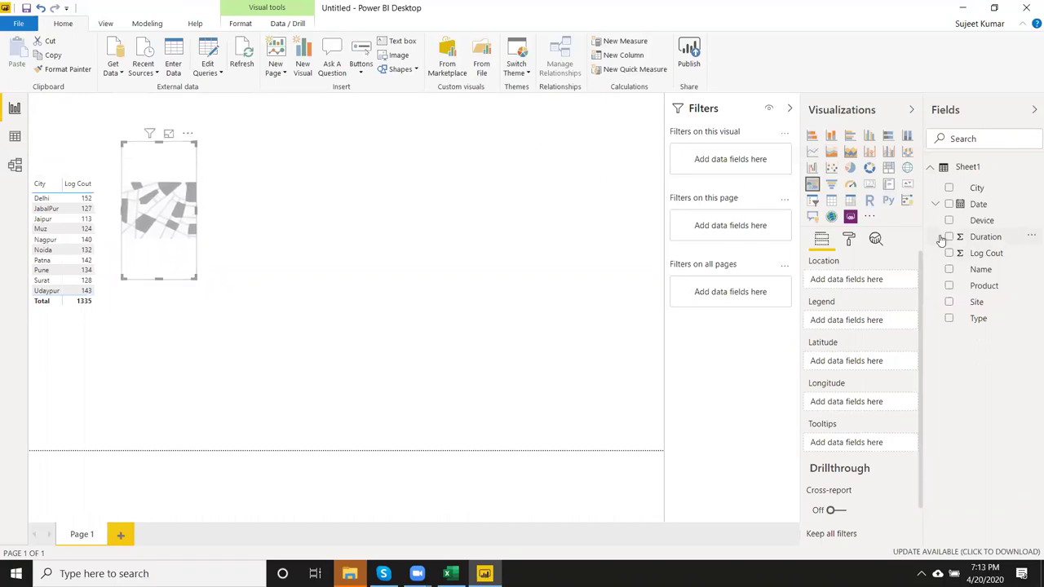
{"action": "left_click", "coordinate": [948, 188]}
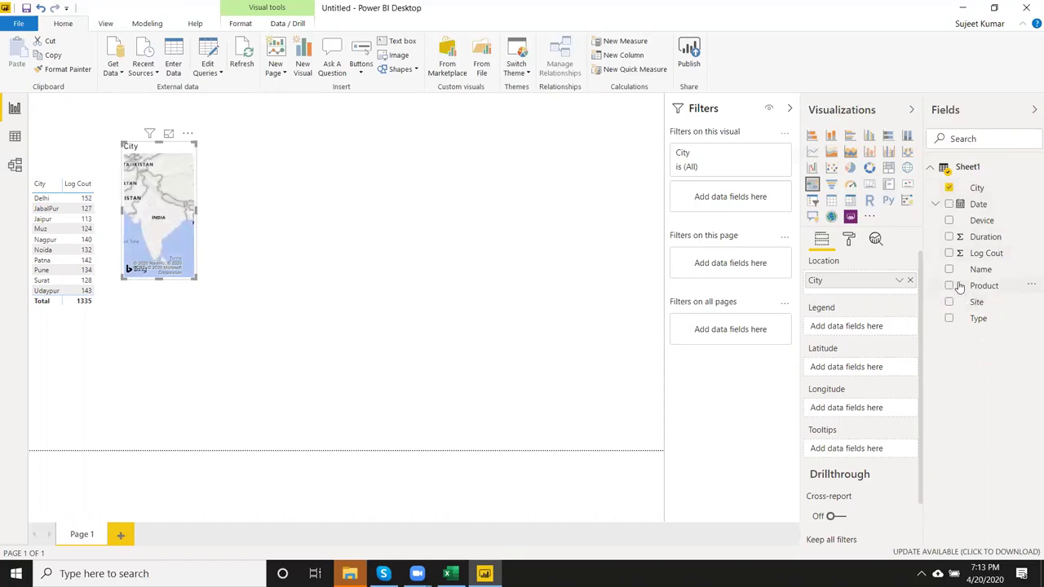
{"action": "left_click", "coordinate": [950, 286]}
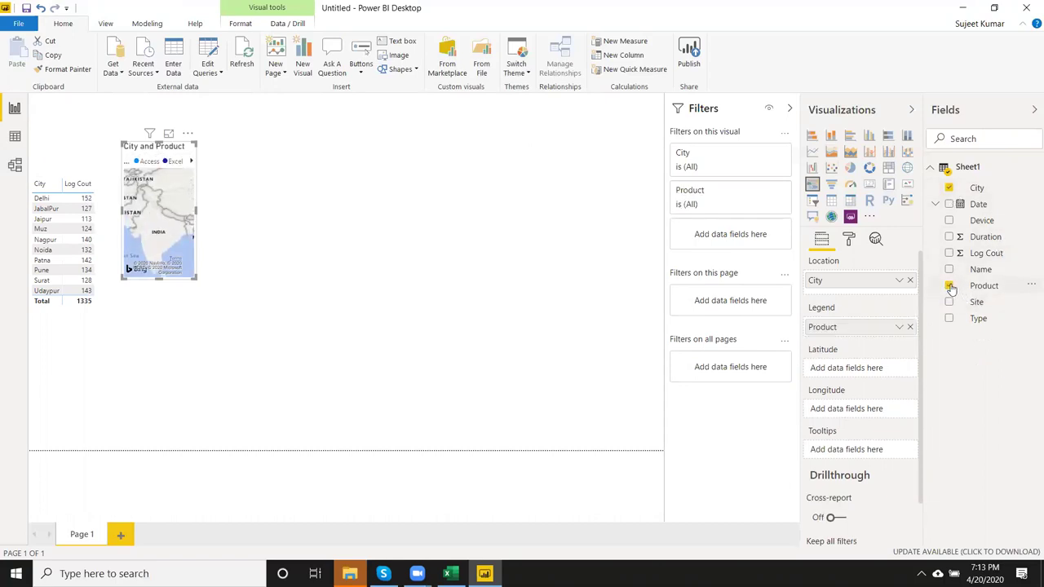
{"action": "left_click", "coordinate": [949, 287]}
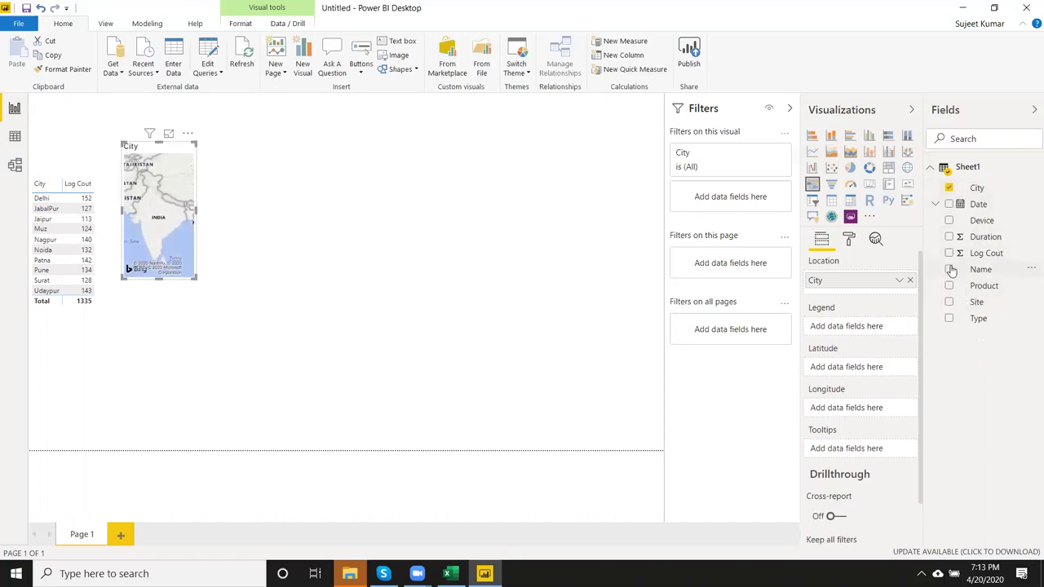
{"action": "left_click", "coordinate": [950, 254]}
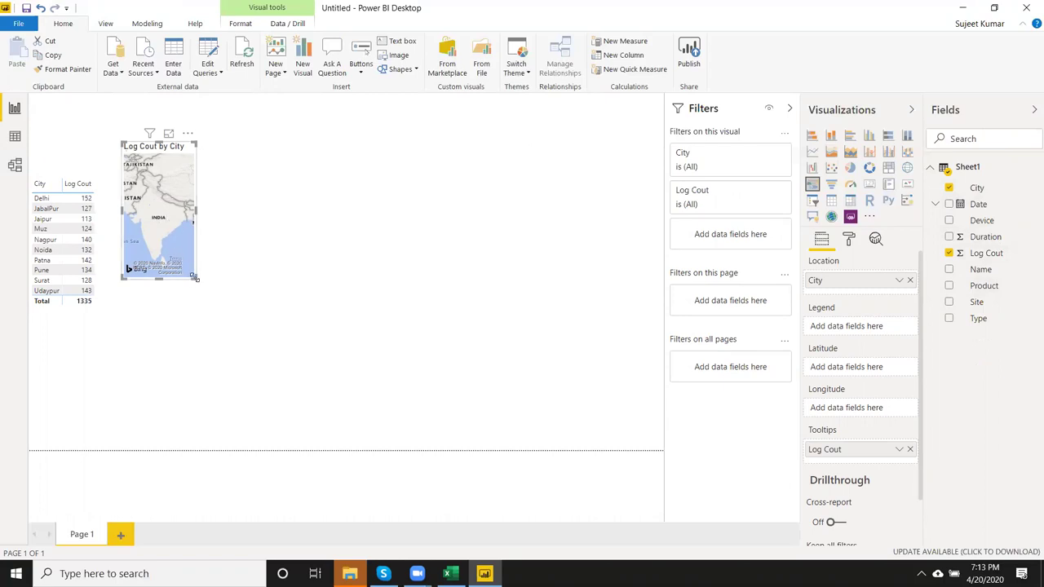
{"action": "mouse_move", "coordinate": [195, 279]}
{"action": "left_mouse_down"}
{"action": "mouse_move", "coordinate": [247, 323]}
{"action": "mouse_move", "coordinate": [253, 347]}
{"action": "left_mouse_up"}
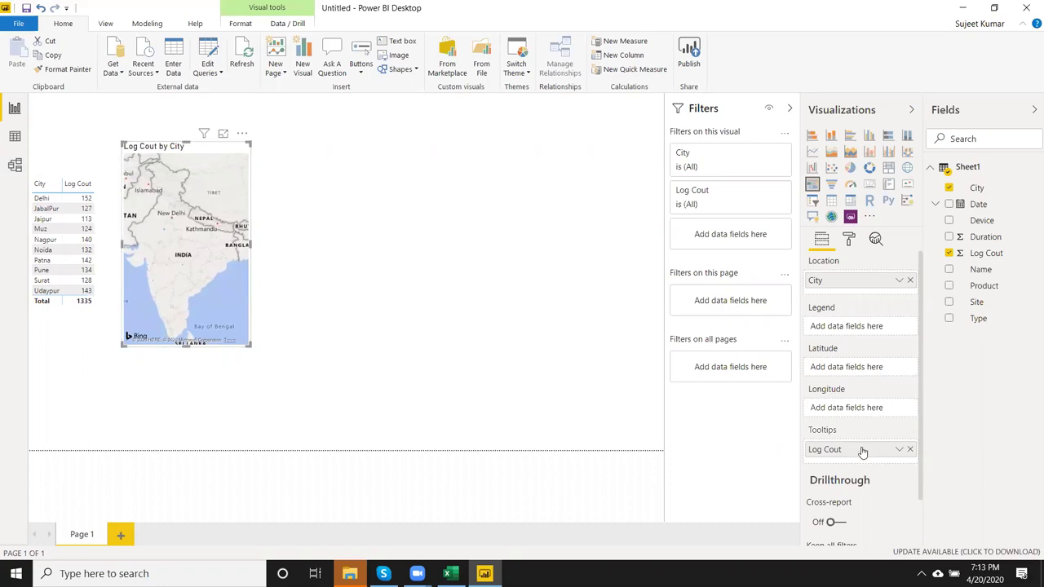
{"action": "left_click", "coordinate": [907, 169]}
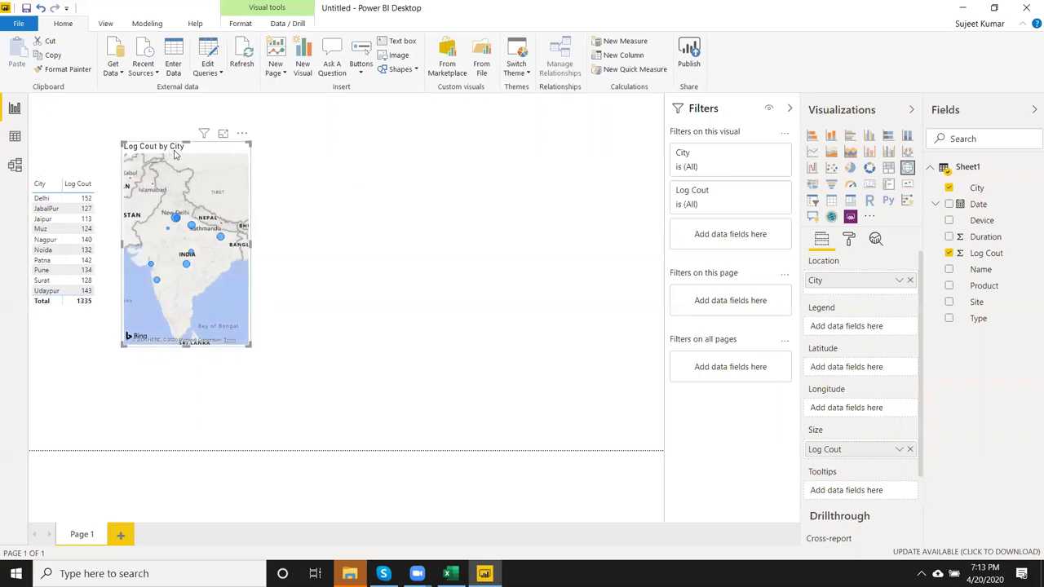
{"action": "left_click_drag", "start_coordinate": [169, 153], "coordinate": [167, 163]}
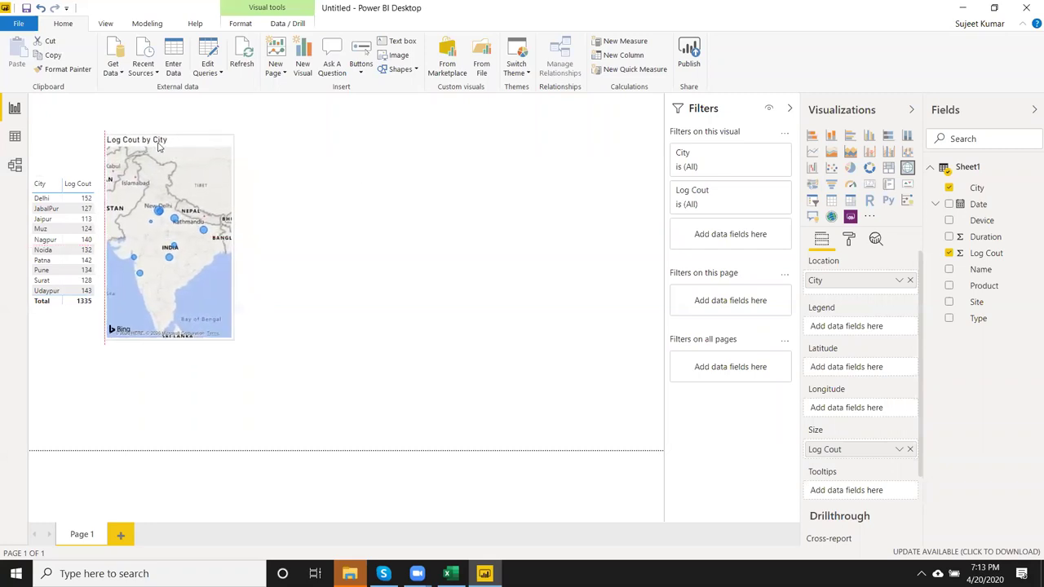
{"action": "left_click", "coordinate": [303, 303]}
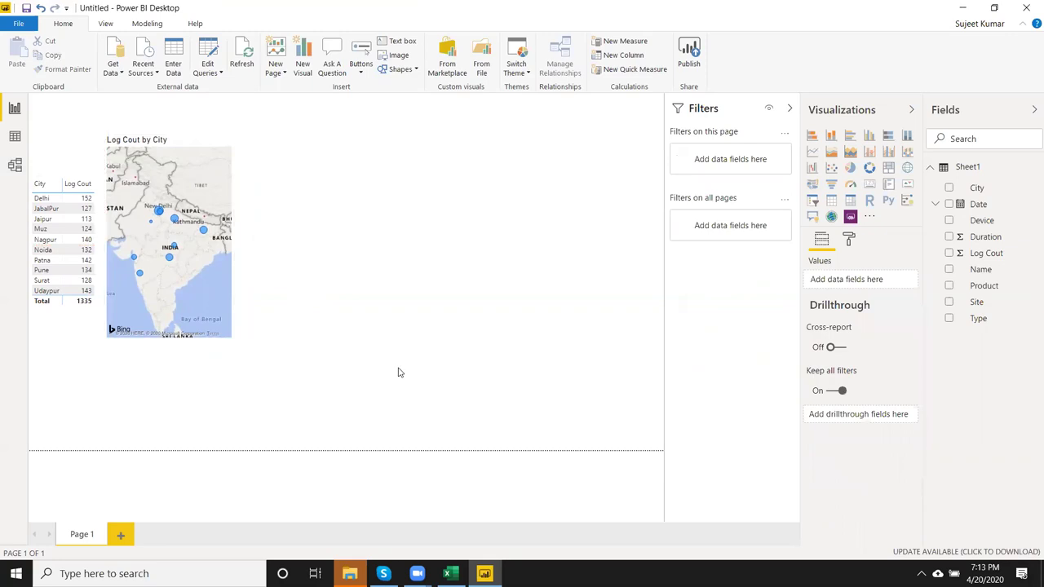
- In Data view, set the City column's data category to City, then return to Report view
{"action": "left_click", "coordinate": [15, 137]}
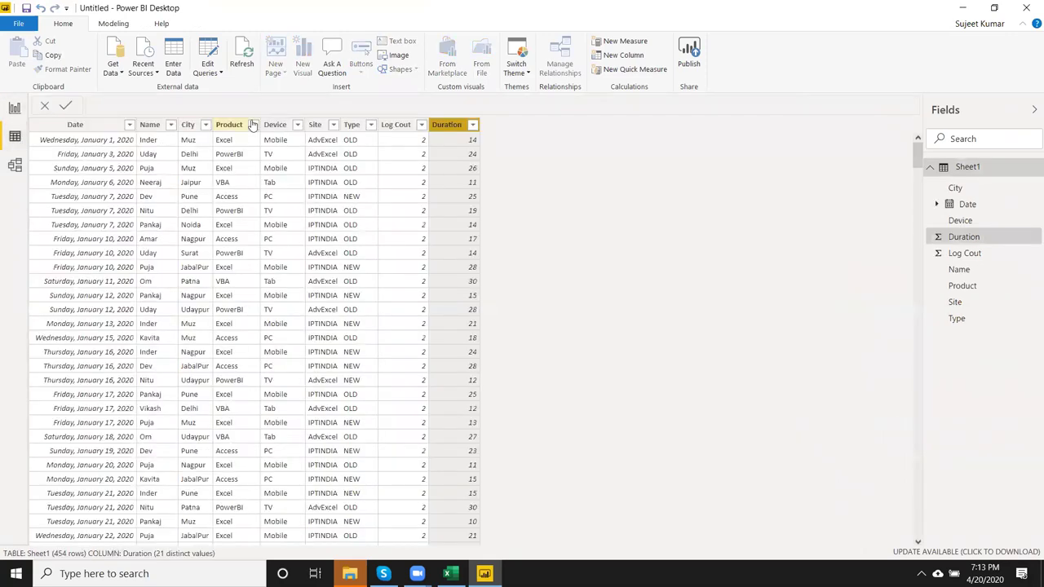
{"action": "left_click", "coordinate": [189, 126]}
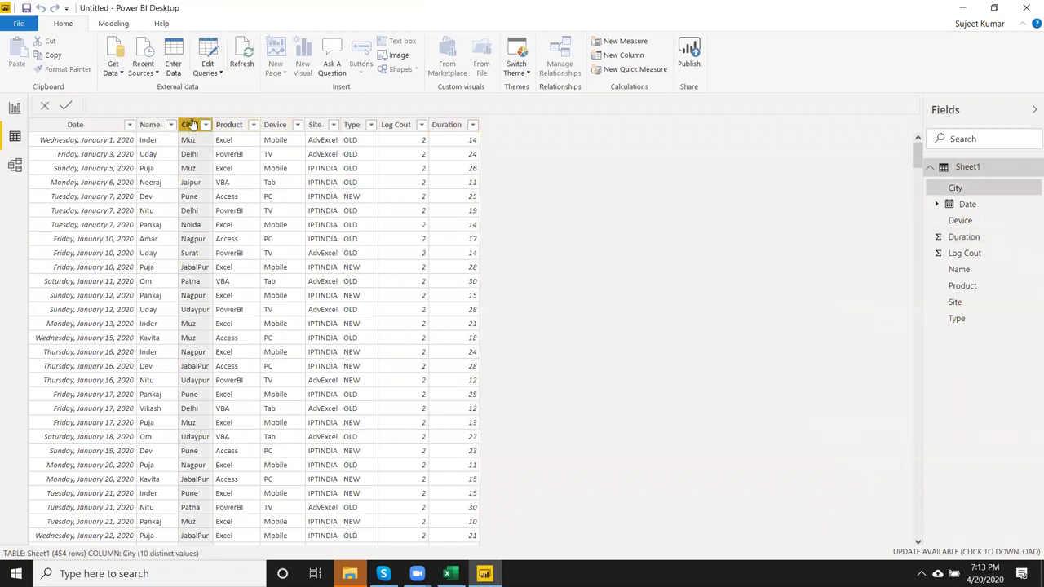
{"action": "left_click", "coordinate": [120, 29]}
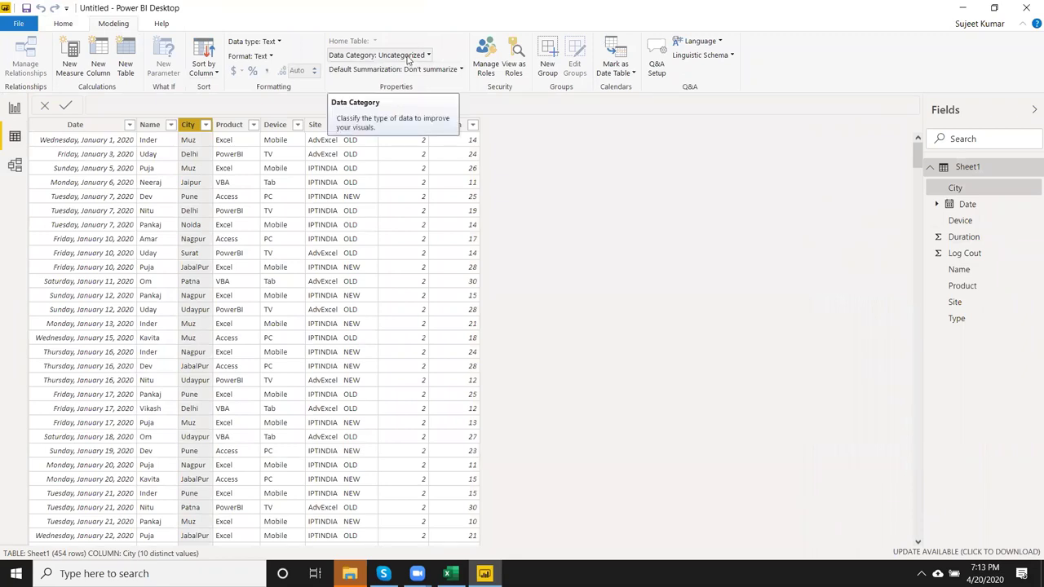
{"action": "left_click", "coordinate": [408, 60]}
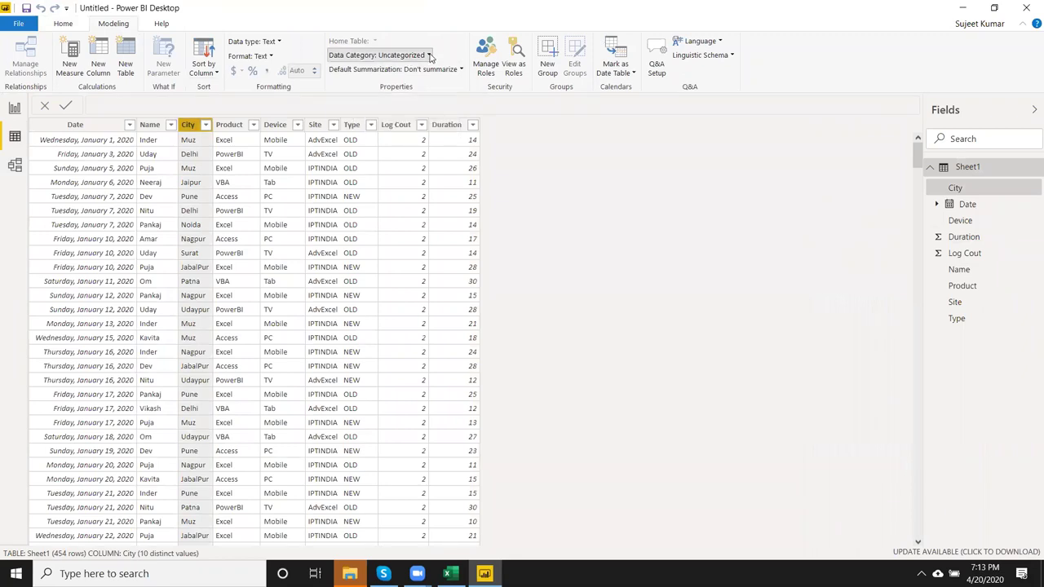
{"action": "left_click", "coordinate": [428, 55]}
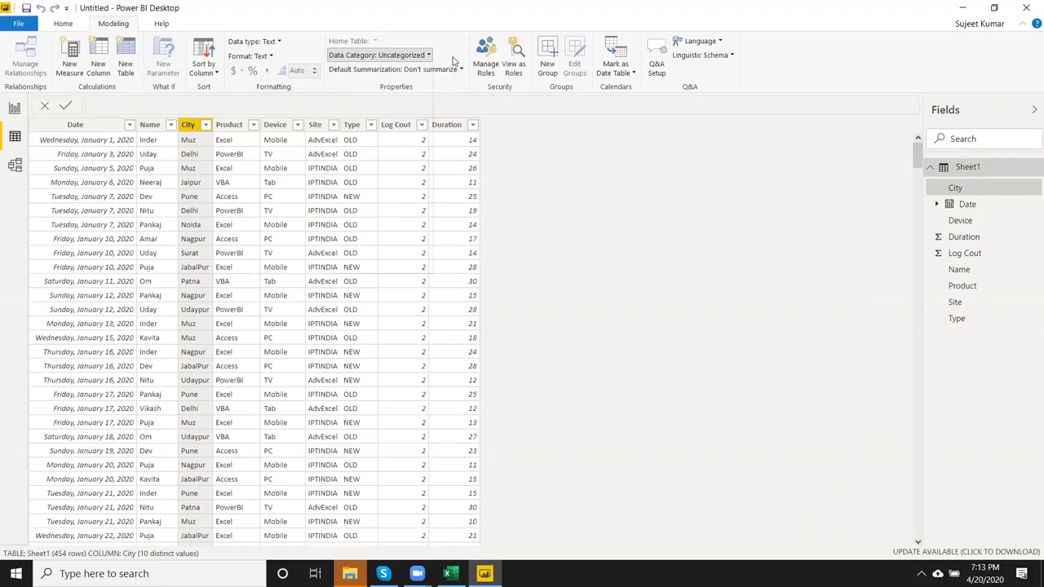
{"action": "left_click", "coordinate": [430, 56]}
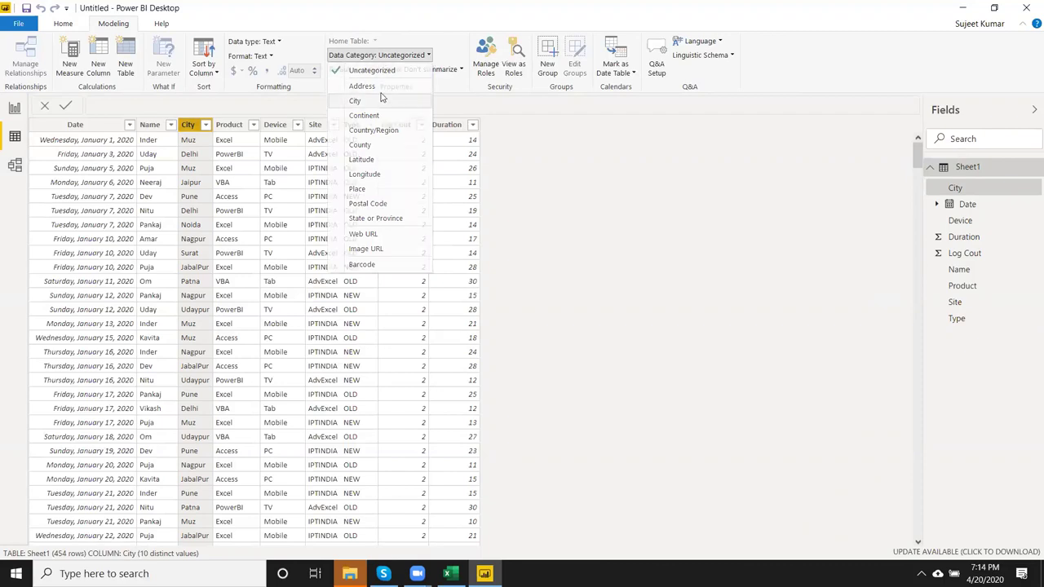
{"action": "left_click", "coordinate": [381, 100]}
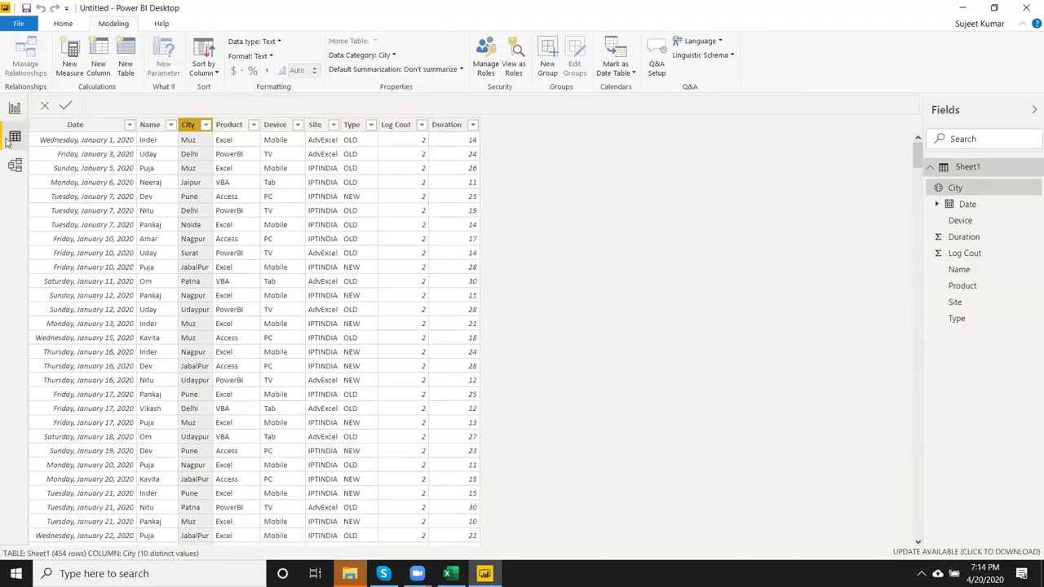
{"action": "left_click", "coordinate": [14, 108]}
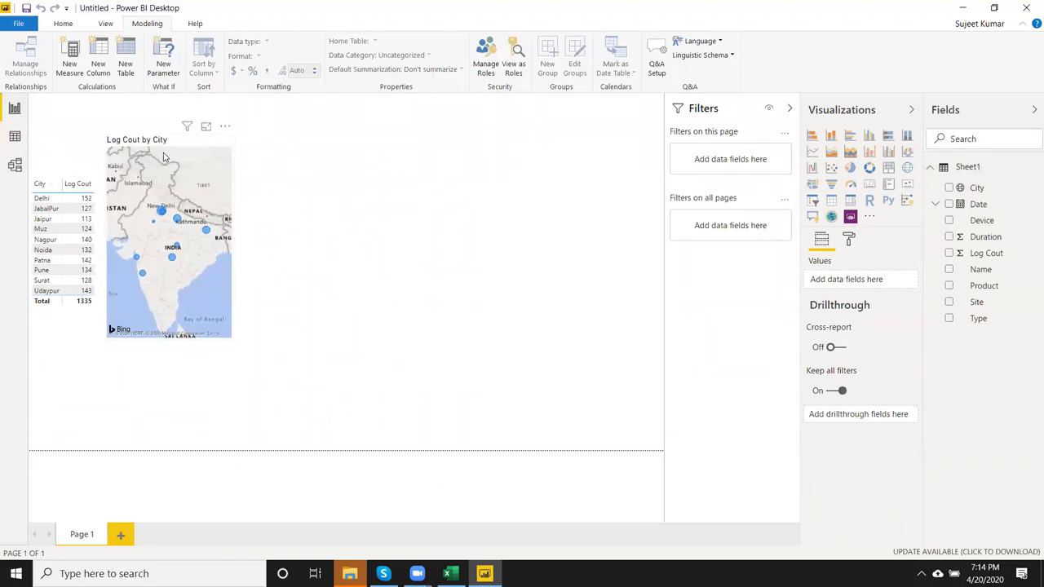
- Shrink the bubble map, set it beside the City table and zoom it onto India
{"action": "left_click", "coordinate": [214, 294]}
{"action": "left_click_drag", "start_coordinate": [231, 341], "coordinate": [204, 306]}
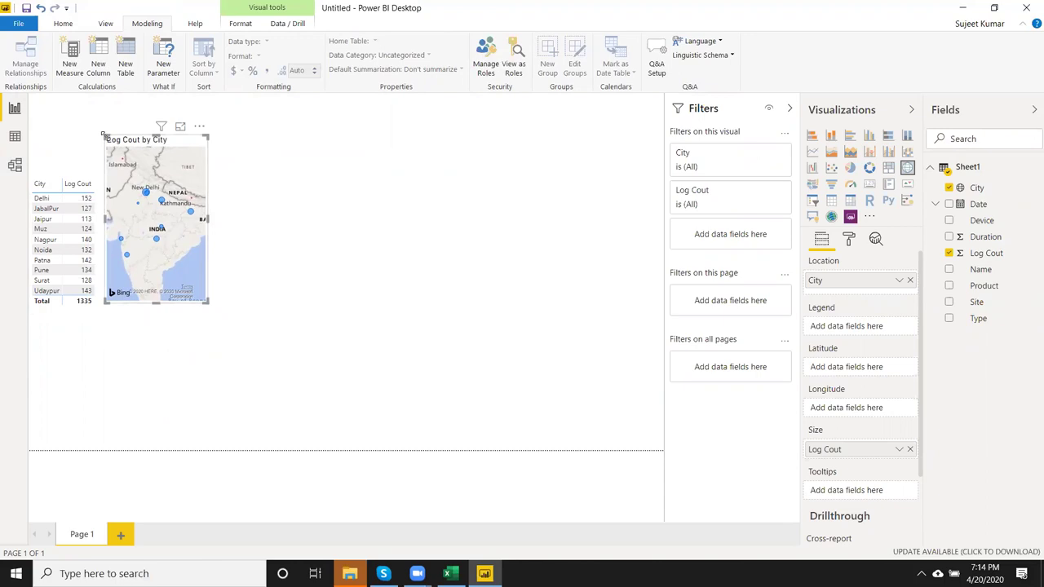
{"action": "left_click_drag", "start_coordinate": [103, 135], "coordinate": [98, 177]}
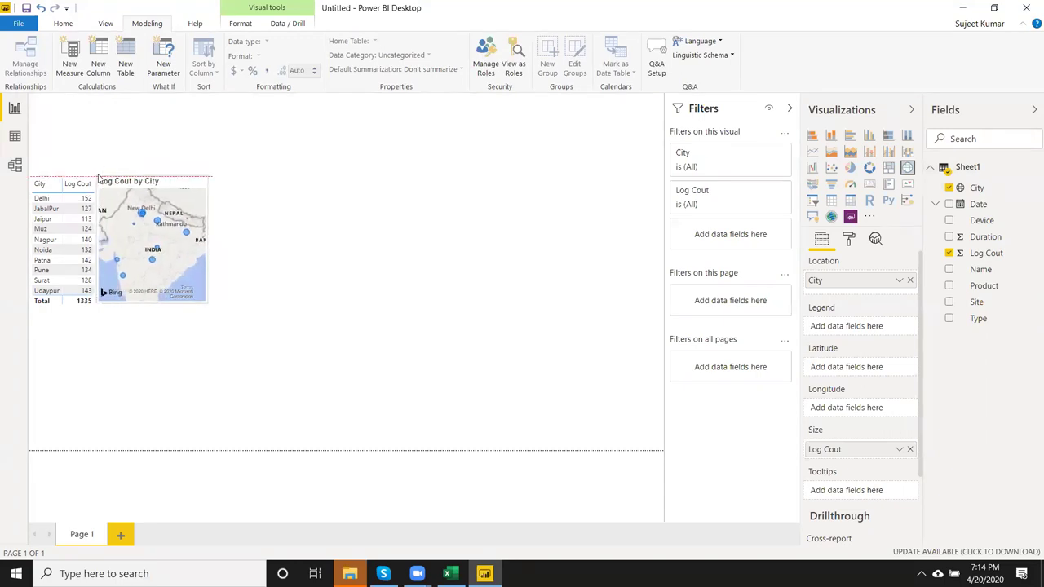
{"action": "left_click", "coordinate": [96, 182]}
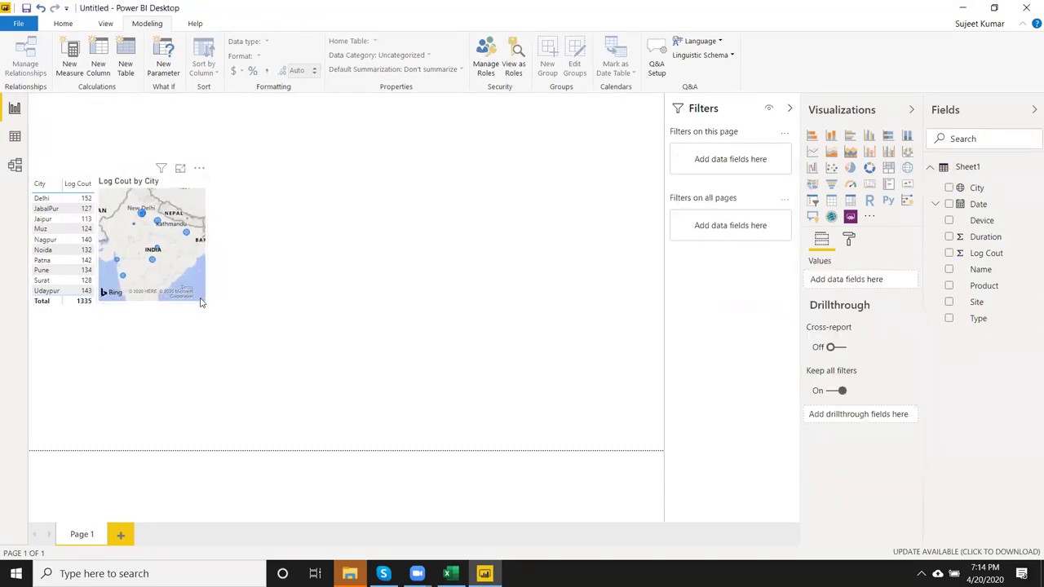
{"action": "left_click", "coordinate": [202, 302]}
{"action": "left_click", "coordinate": [204, 302]}
{"action": "left_click", "coordinate": [204, 303]}
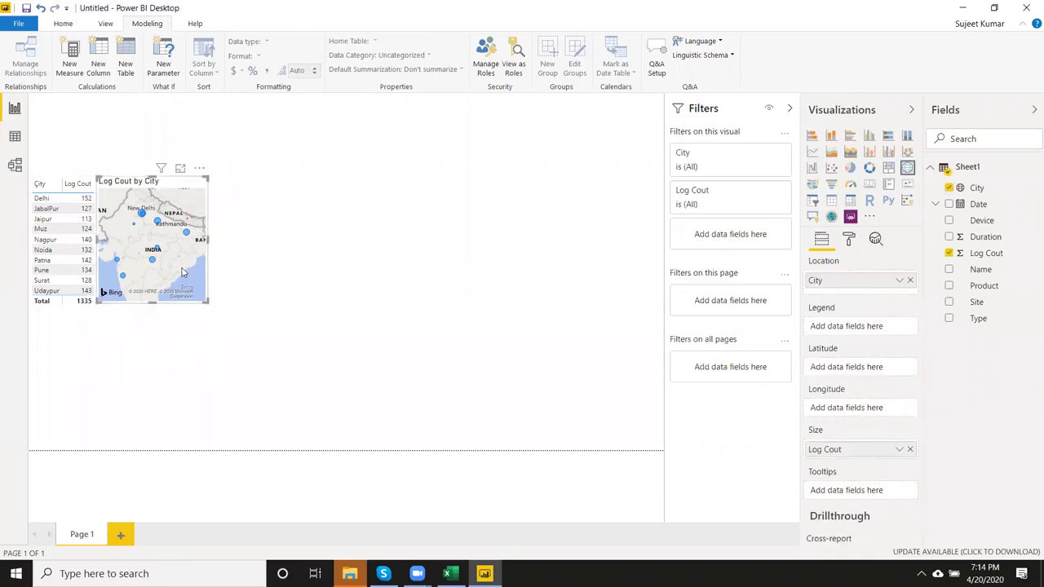
{"action": "scroll", "coordinate": [186, 257], "scroll_direction": "up", "scroll_amount": 2}
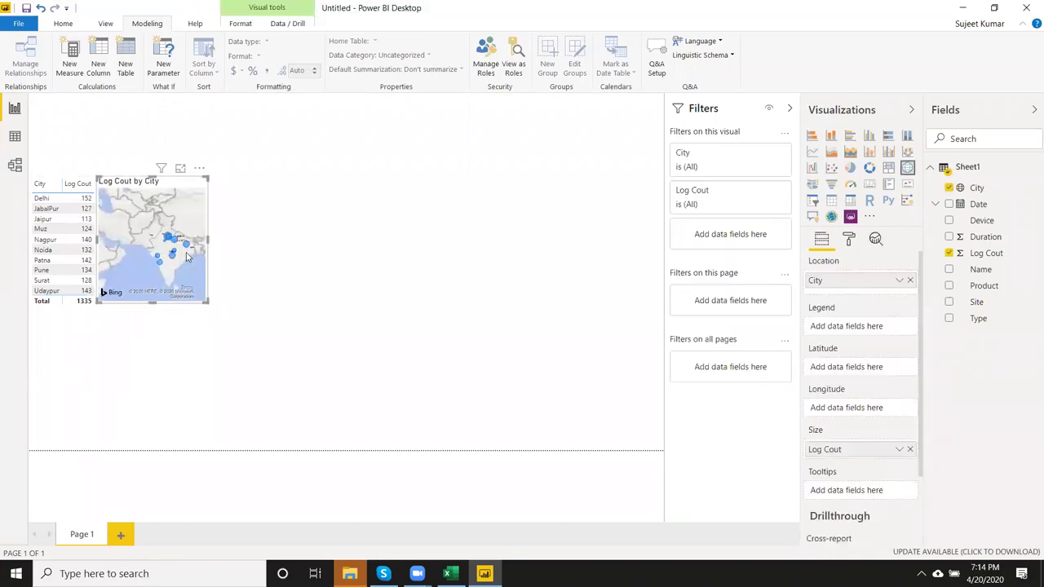
{"action": "scroll", "coordinate": [186, 257], "scroll_direction": "up", "scroll_amount": 2}
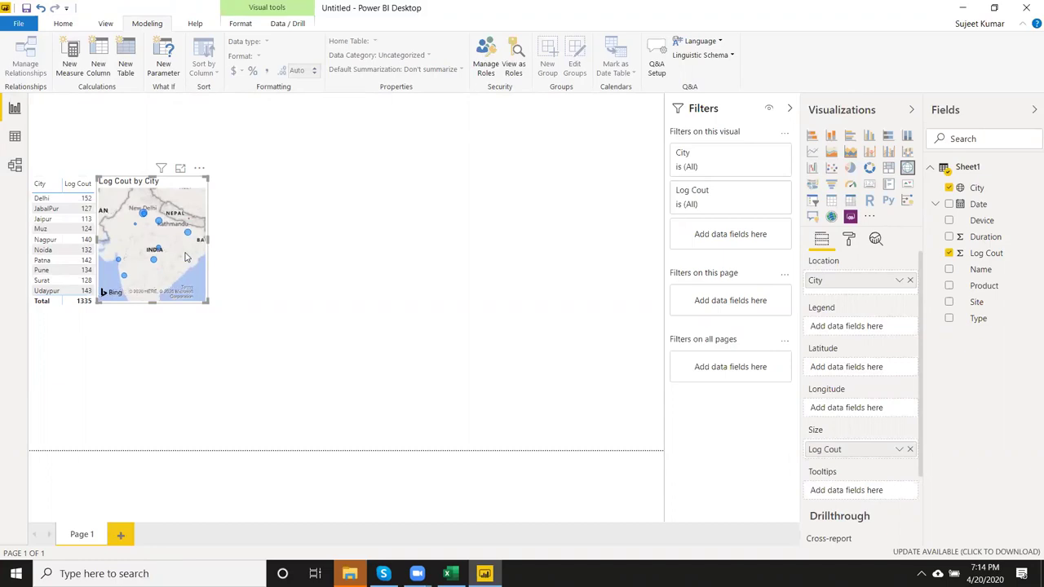
{"action": "scroll", "coordinate": [186, 257], "scroll_direction": "down", "scroll_amount": 2}
{"action": "left_click", "coordinate": [320, 248]}
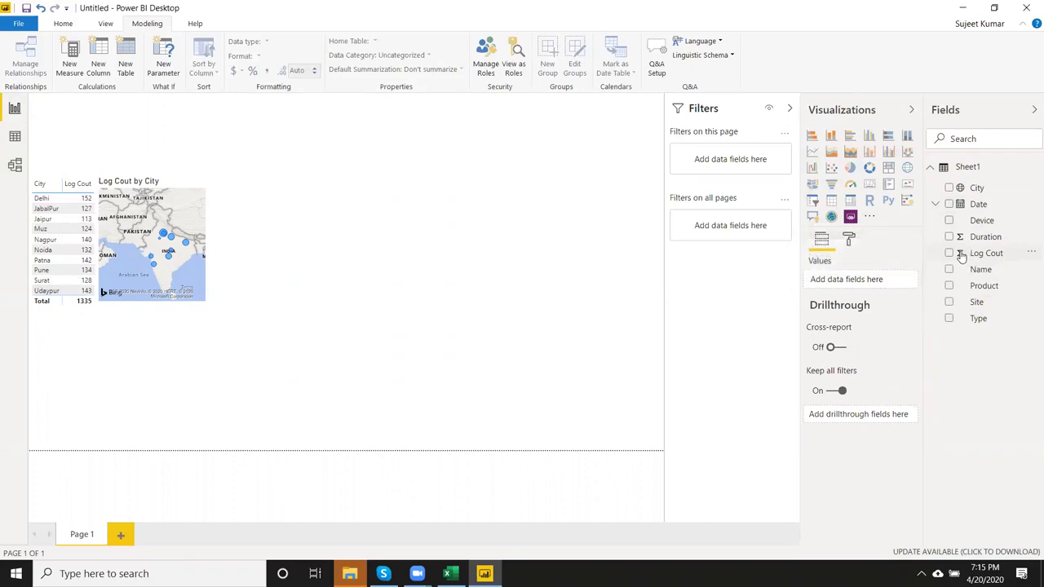
- In Data view, inspect the Log Cout column's whole-number type and Sum summarization
{"action": "left_click", "coordinate": [22, 148]}
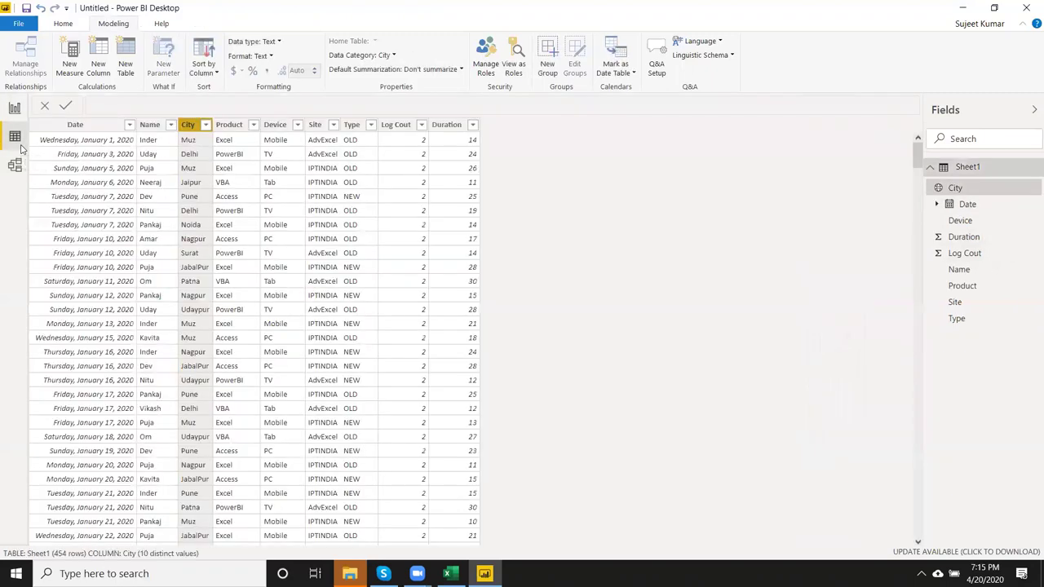
{"action": "left_click", "coordinate": [357, 154]}
{"action": "left_click", "coordinate": [401, 133]}
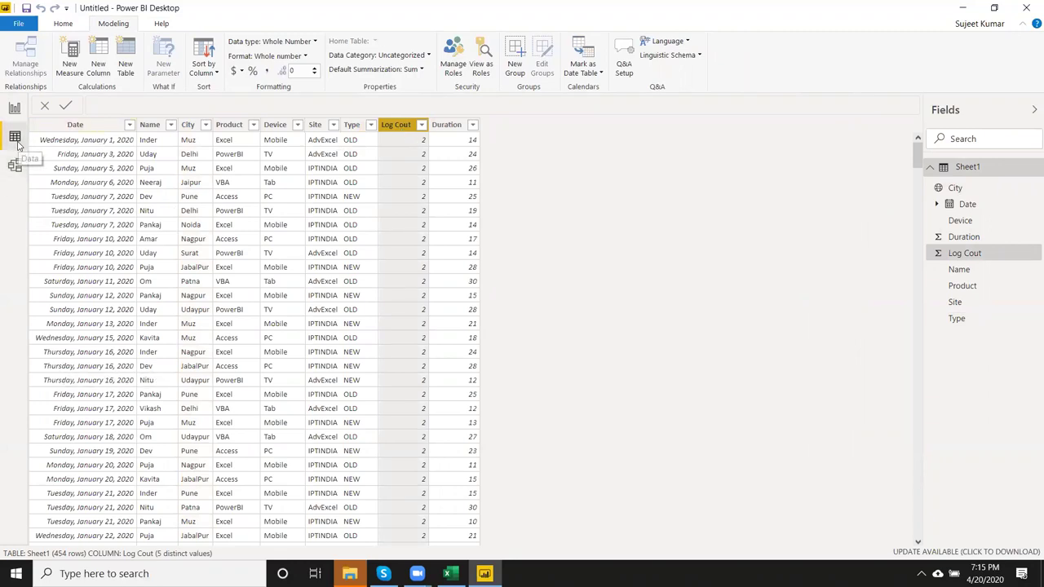
- Back in Report view, create a new measure and begin its formula with 'Per_Day = sum'
{"action": "left_click", "coordinate": [16, 109]}
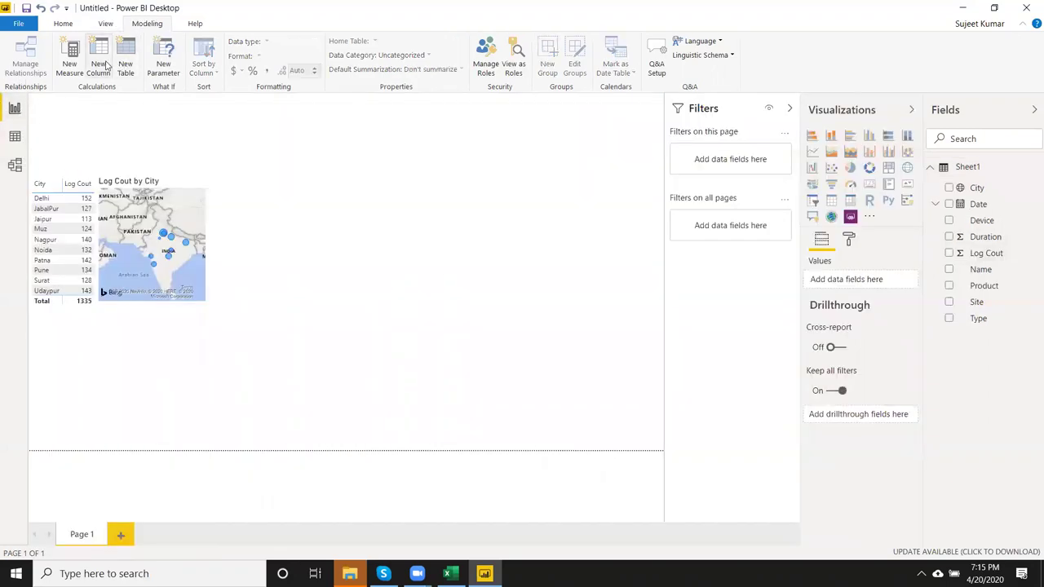
{"action": "left_click", "coordinate": [70, 67]}
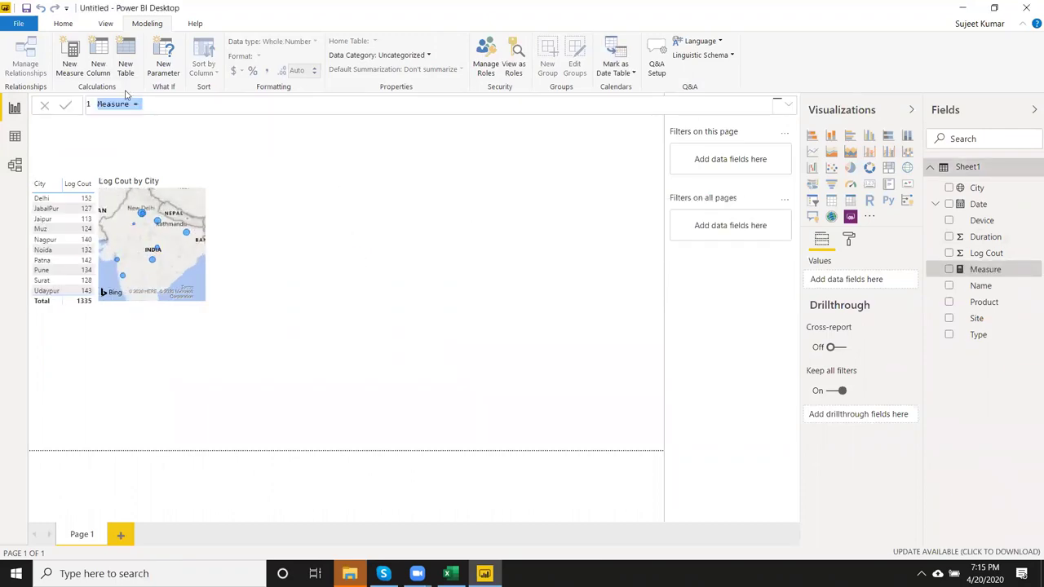
{"action": "double_click", "coordinate": [116, 104]}
{"action": "type", "text": "Per"}
{"action": "type", "text": "_Day = s"}
{"action": "type", "text": "um"}
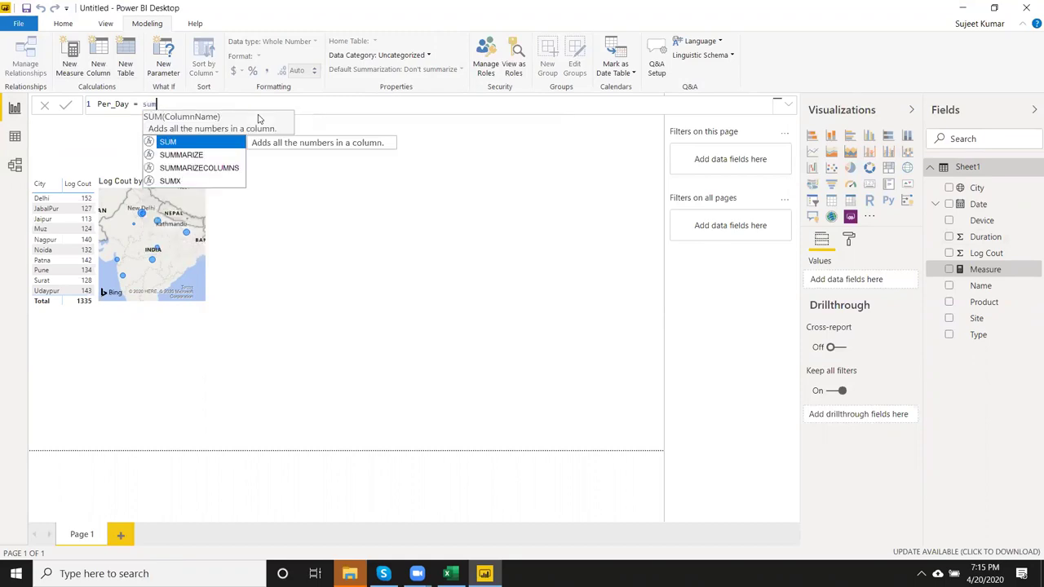
- Extend the Per_Day formula to SUM(Sheet1[Log Cout])/(MAX(Sheet1[Date])
{"action": "key", "text": "Tab"}
{"action": "key", "text": "Down"}
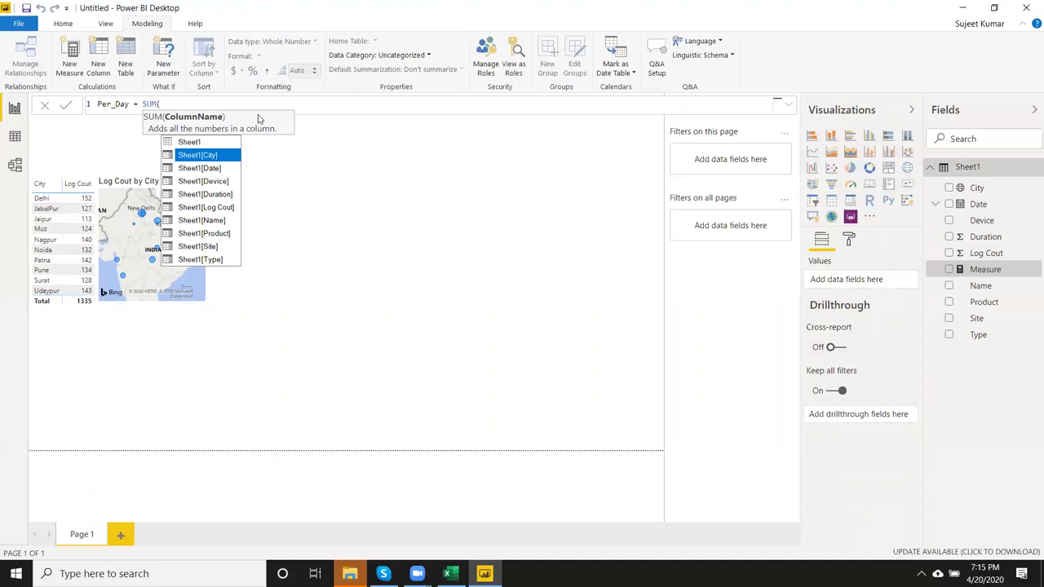
{"action": "key", "text": "Down"}
{"action": "key", "text": "Down"}
{"action": "key", "text": "Down"}
{"action": "key", "text": "Down"}
{"action": "key", "text": "Tab"}
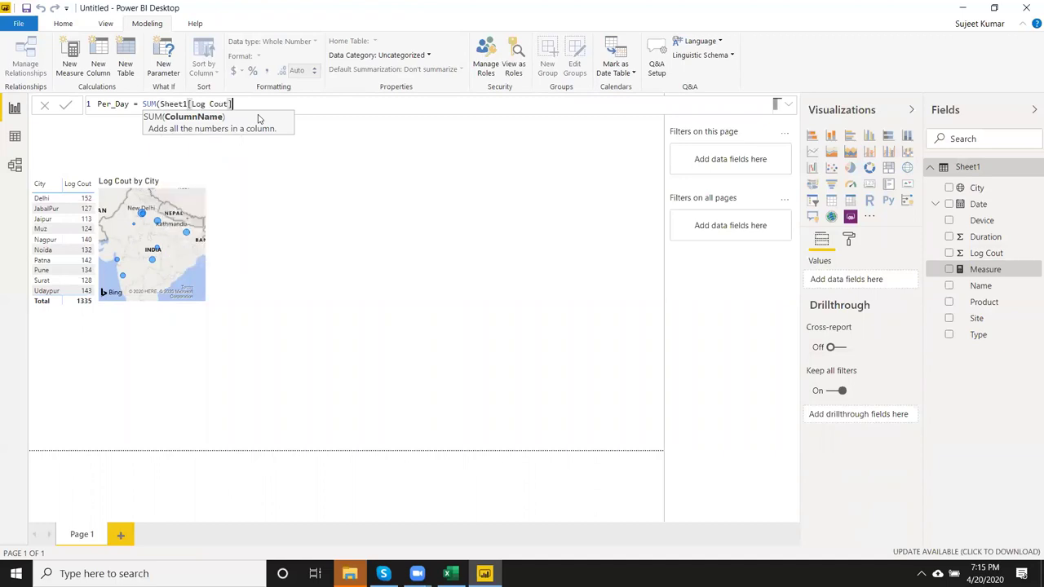
{"action": "type", "text": ")"}
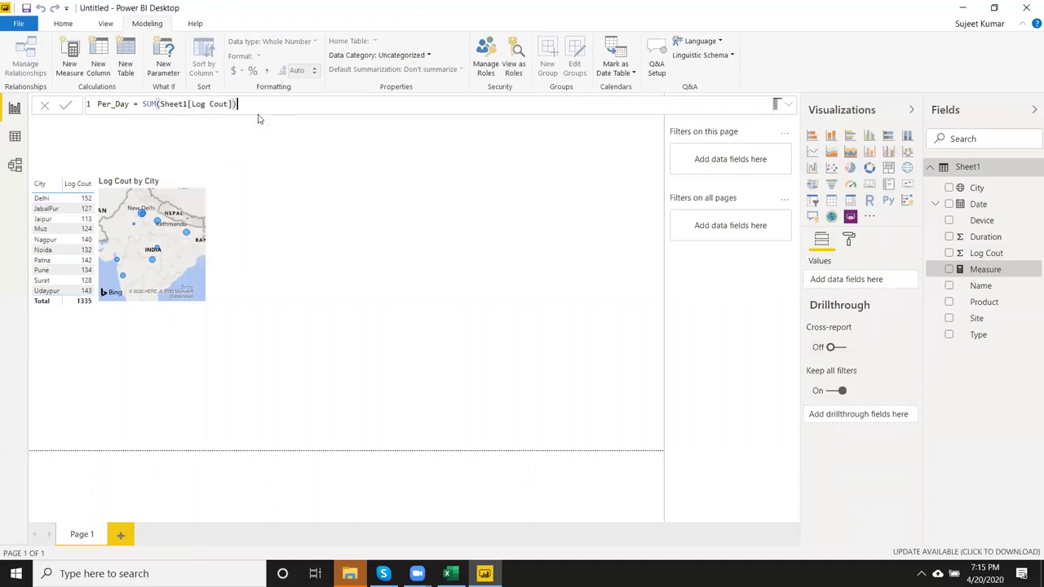
{"action": "type", "text": "/"}
{"action": "type", "text": "("}
{"action": "type", "text": "MAX("}
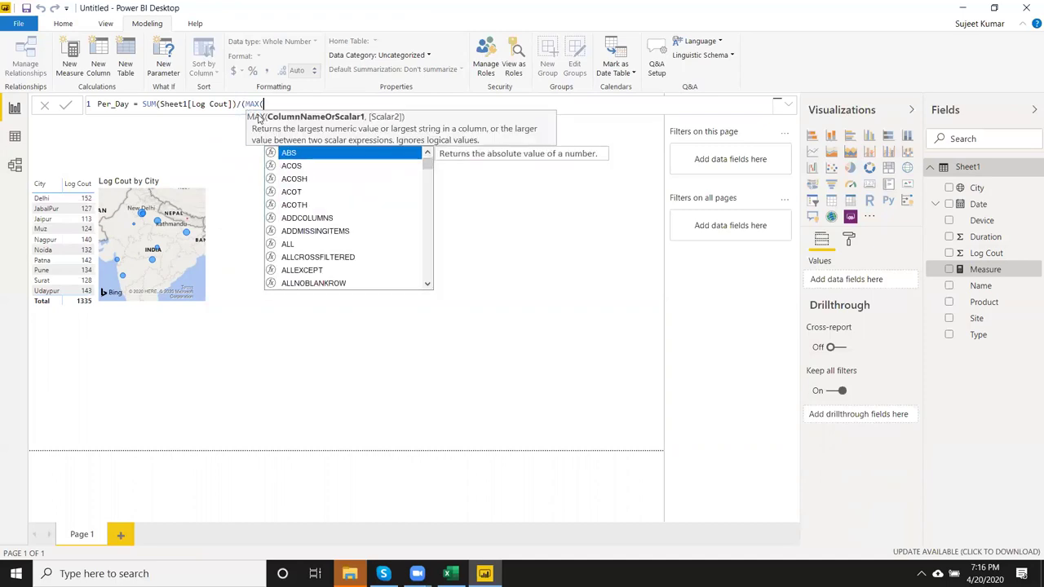
{"action": "type", "text": "dat"}
{"action": "key", "text": "BackSpace"}
{"action": "key", "text": "BackSpace"}
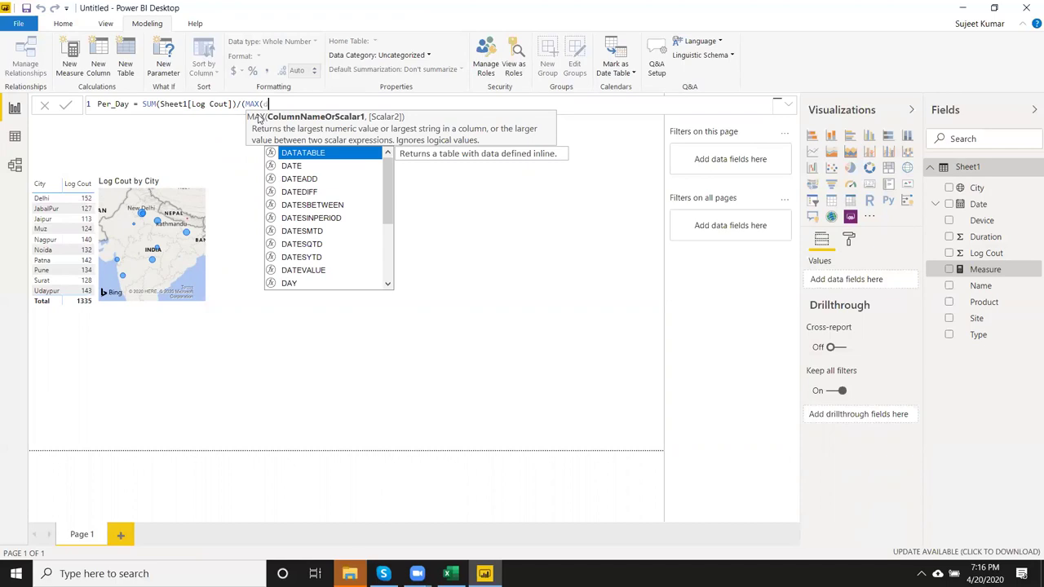
{"action": "key", "text": "BackSpace"}
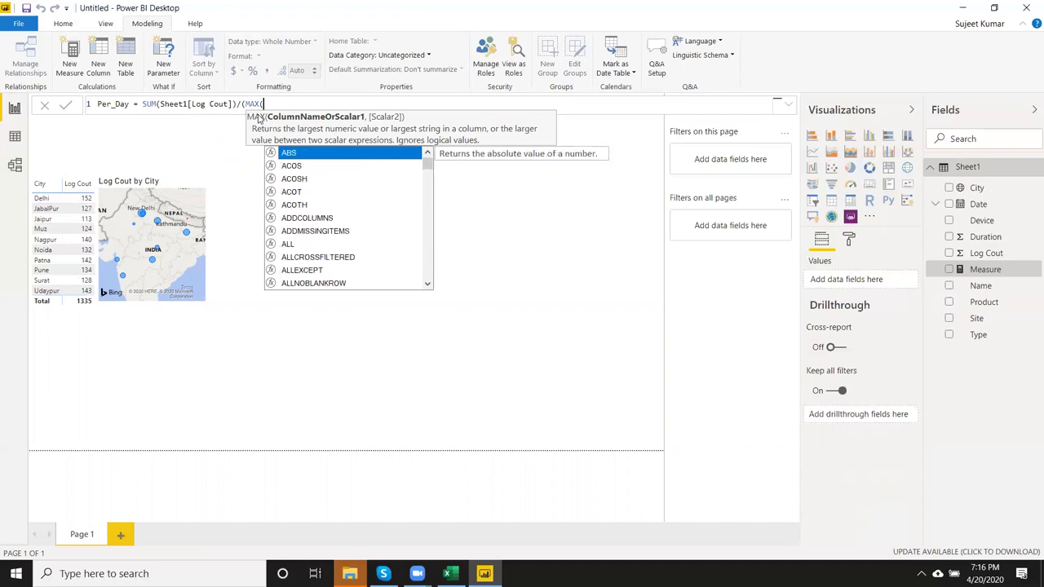
{"action": "type", "text": "date"}
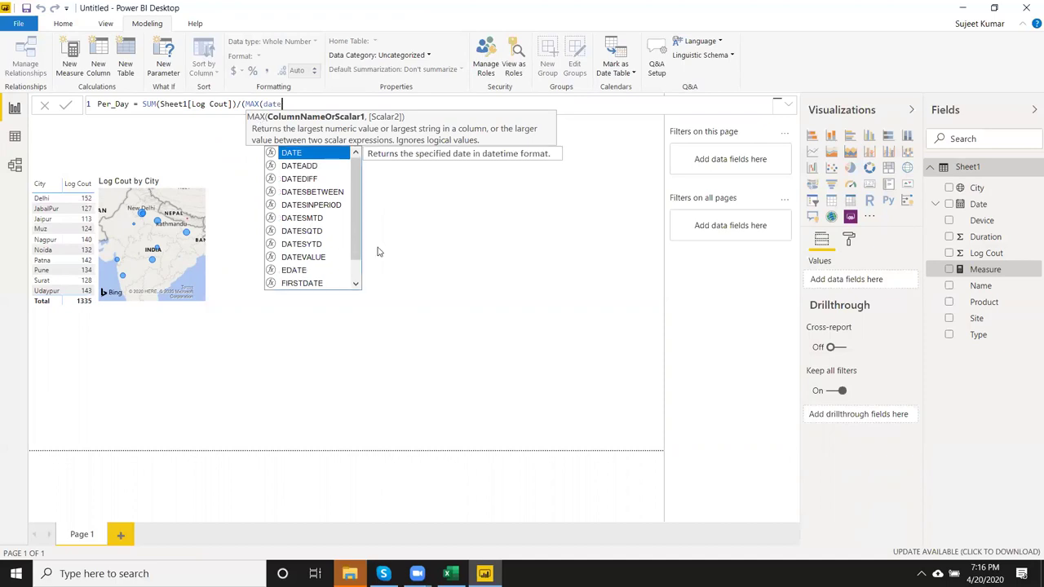
{"action": "scroll", "coordinate": [354, 258], "scroll_direction": "down", "scroll_amount": 1}
{"action": "scroll", "coordinate": [353, 257], "scroll_direction": "down", "scroll_amount": 1}
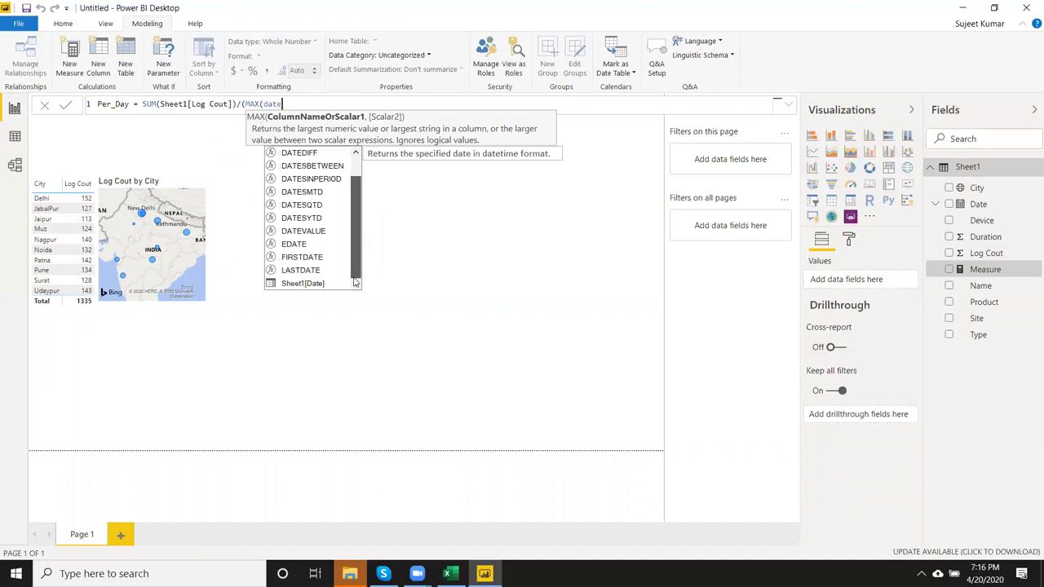
{"action": "left_click", "coordinate": [341, 282]}
{"action": "double_click", "coordinate": [341, 283]}
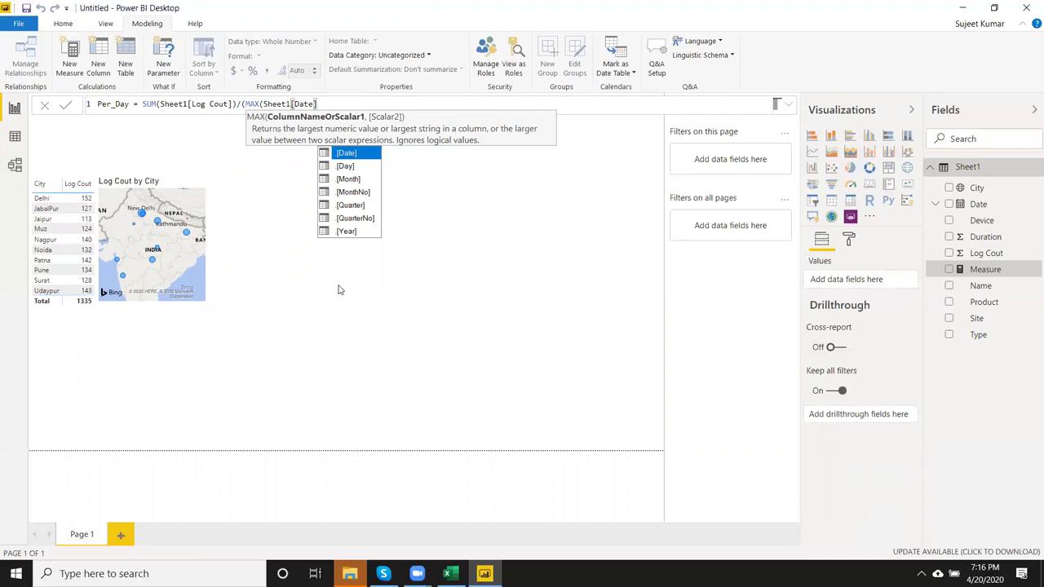
- Finish the formula with -MIN(Sheet1[Date])) and commit the Per_Day measure
{"action": "type", "text": ")-min"}
{"action": "key", "text": "Tab"}
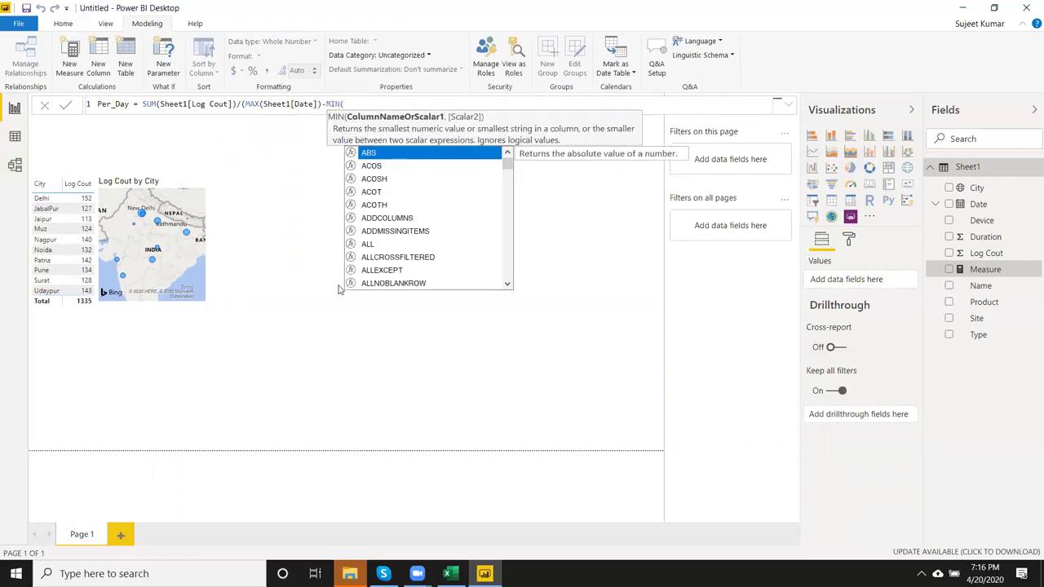
{"action": "type", "text": "date"}
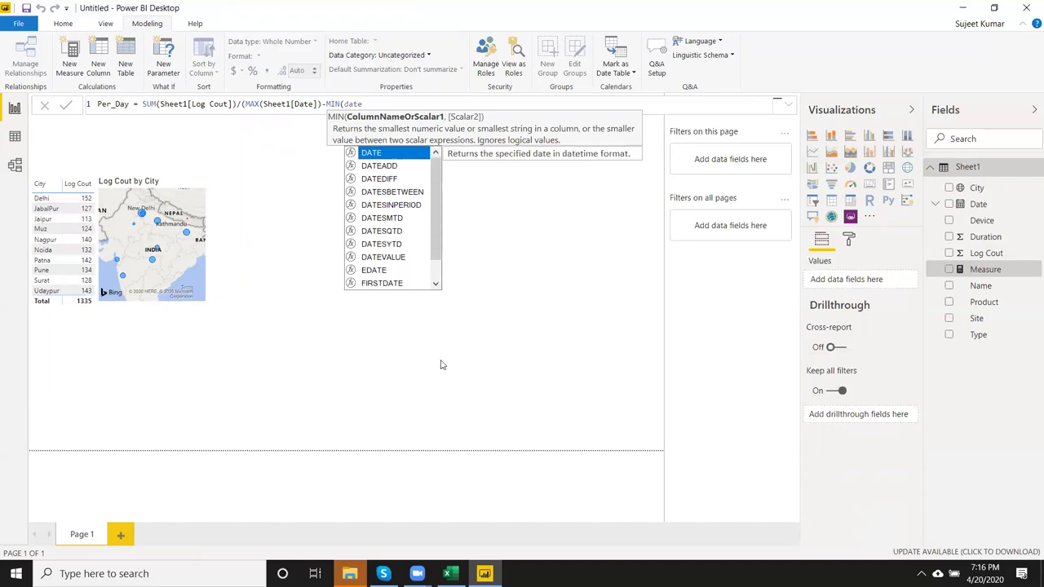
{"action": "scroll", "coordinate": [432, 220], "scroll_direction": "down", "scroll_amount": 1}
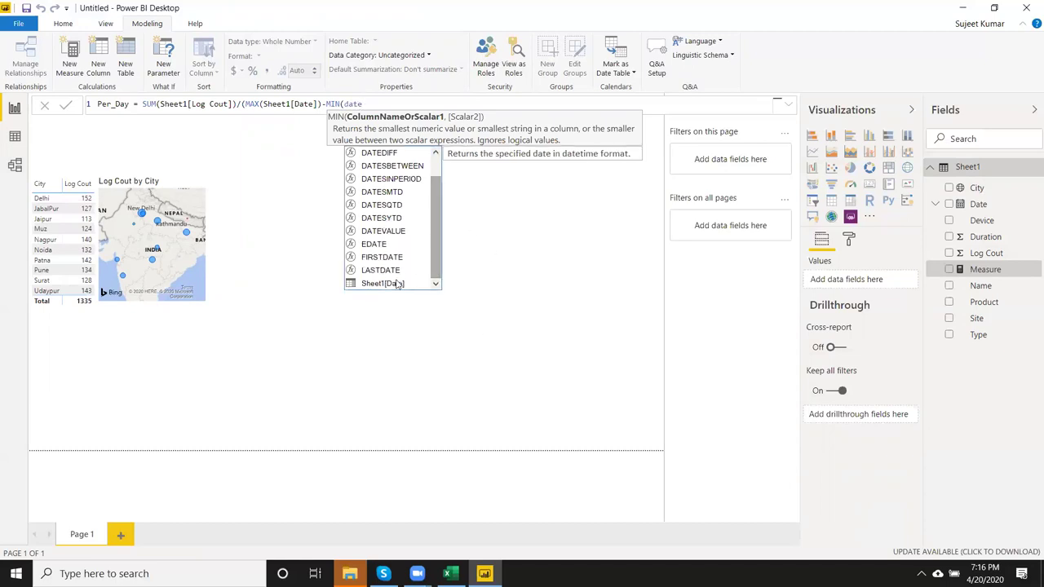
{"action": "left_click", "coordinate": [393, 283]}
{"action": "left_click", "coordinate": [393, 283]}
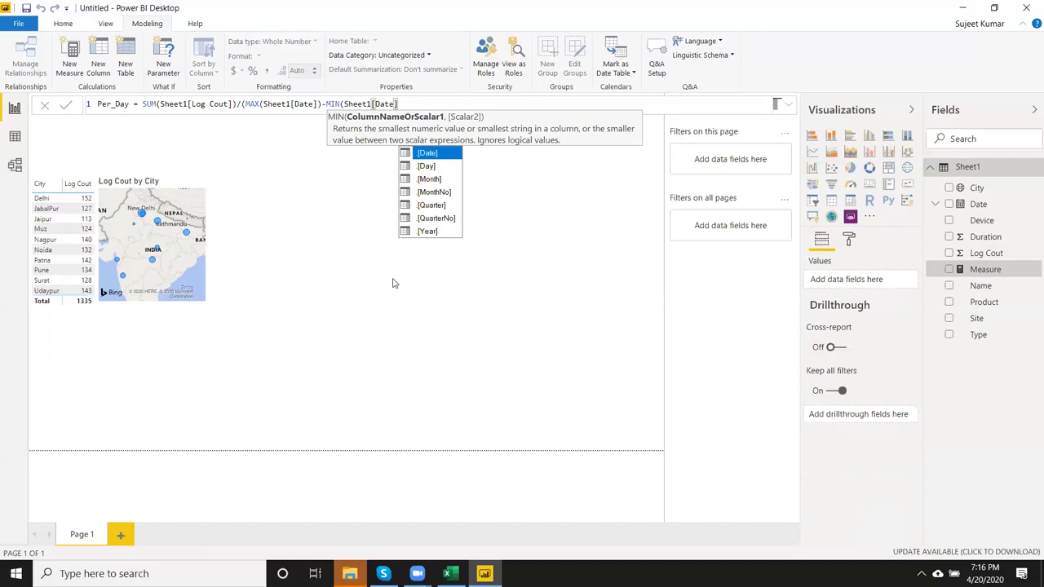
{"action": "type", "text": ")"}
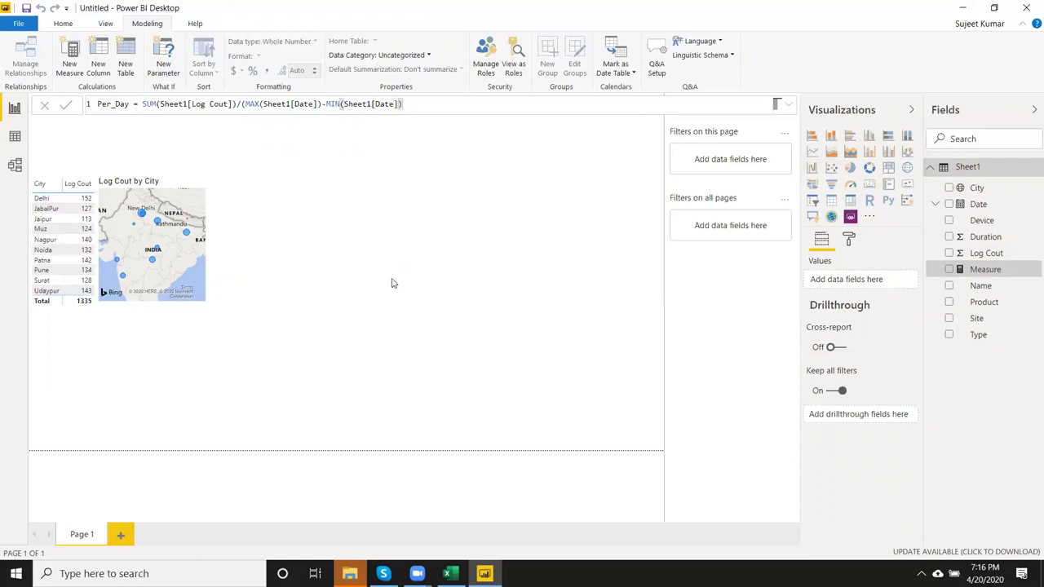
{"action": "type", "text": ")"}
{"action": "key", "text": "Return"}
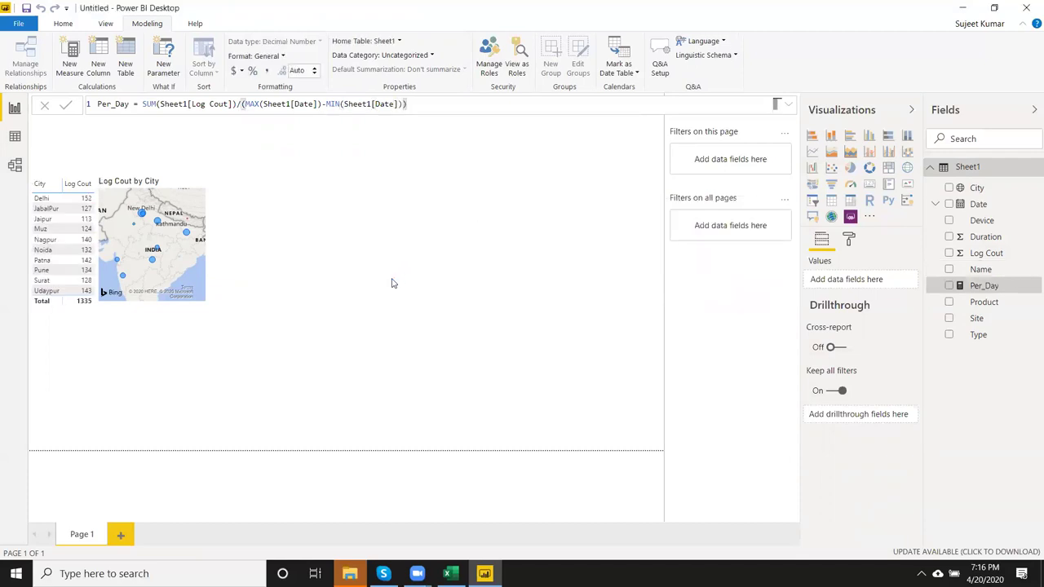
- Add a card visual displaying the Per_Day measure value 14.83
{"action": "left_click", "coordinate": [870, 188]}
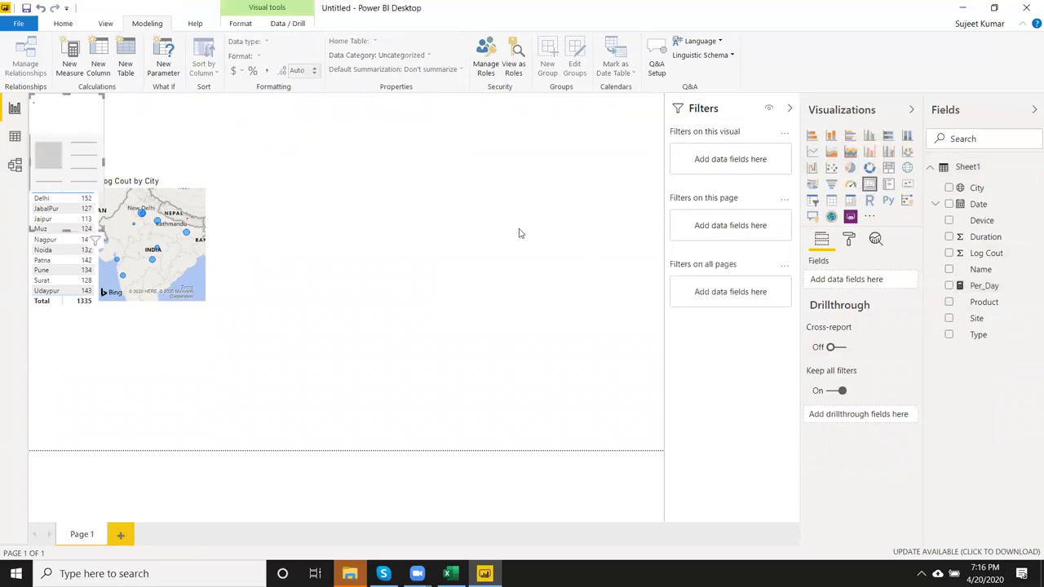
{"action": "mouse_move", "coordinate": [116, 146]}
{"action": "left_mouse_down"}
{"action": "mouse_move", "coordinate": [306, 187]}
{"action": "mouse_move", "coordinate": [282, 175]}
{"action": "left_mouse_up"}
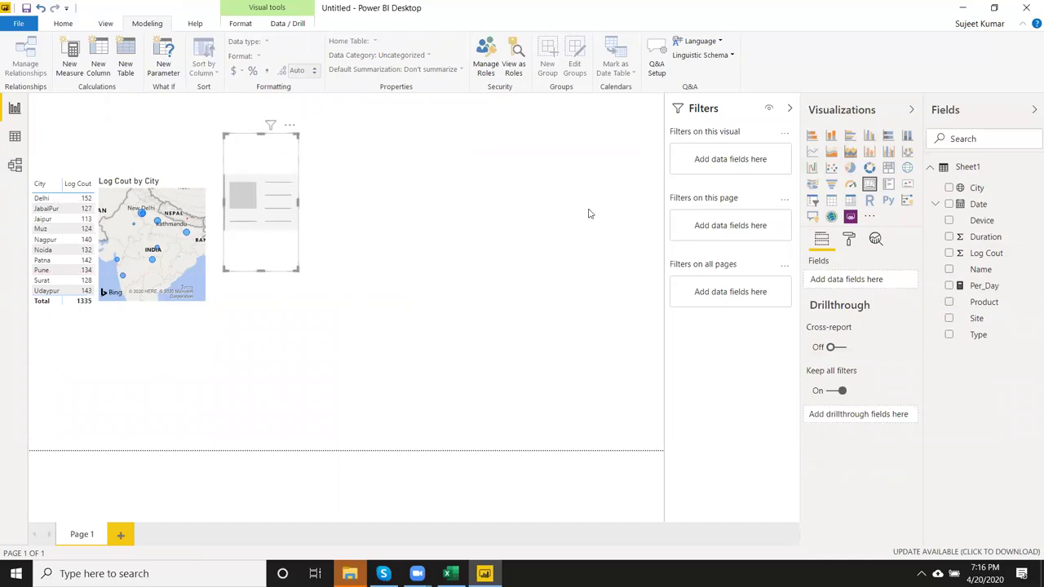
{"action": "left_click", "coordinate": [979, 287]}
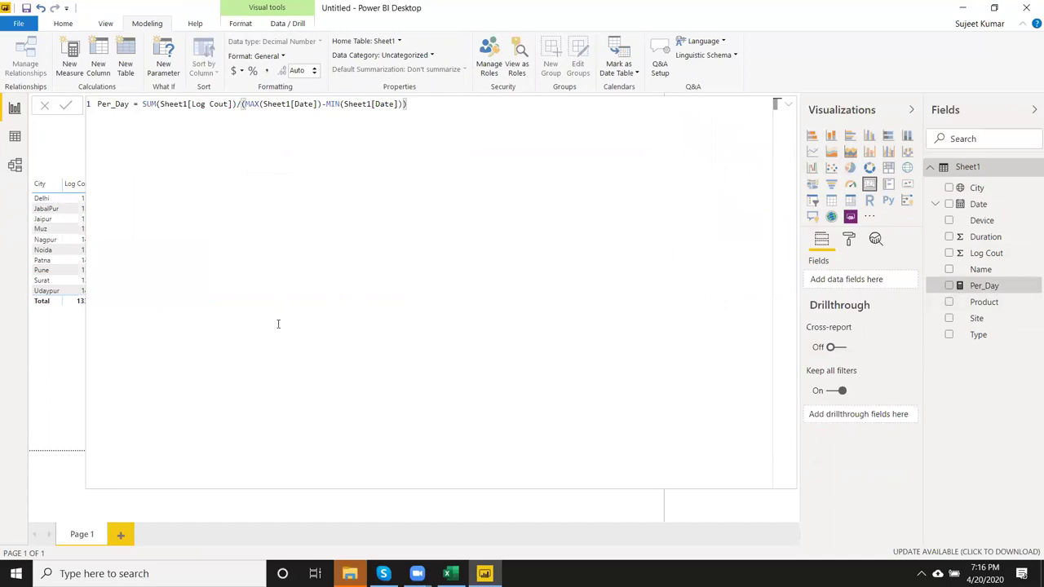
{"action": "left_click", "coordinate": [455, 338]}
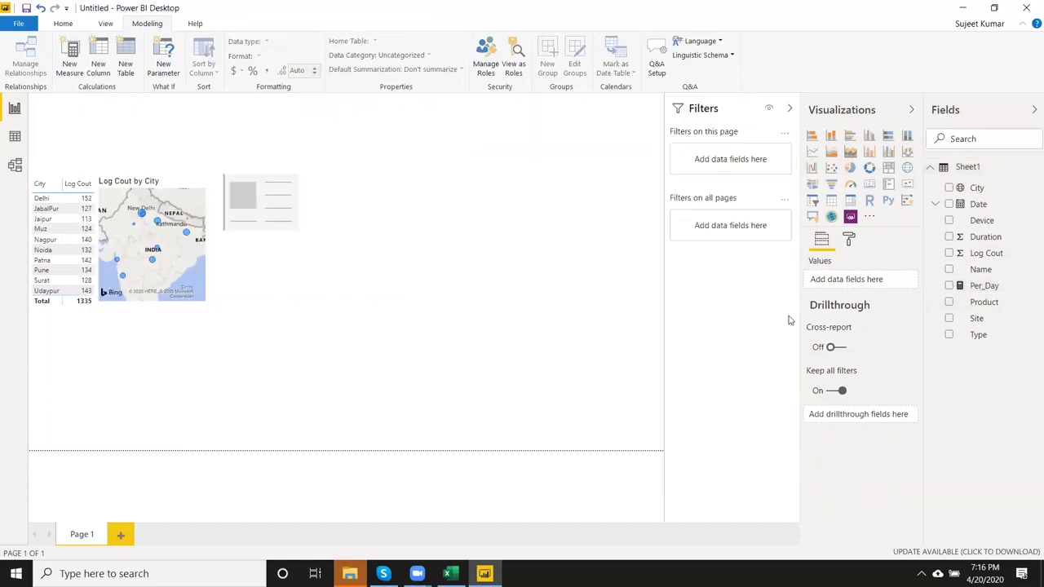
{"action": "left_click", "coordinate": [949, 285]}
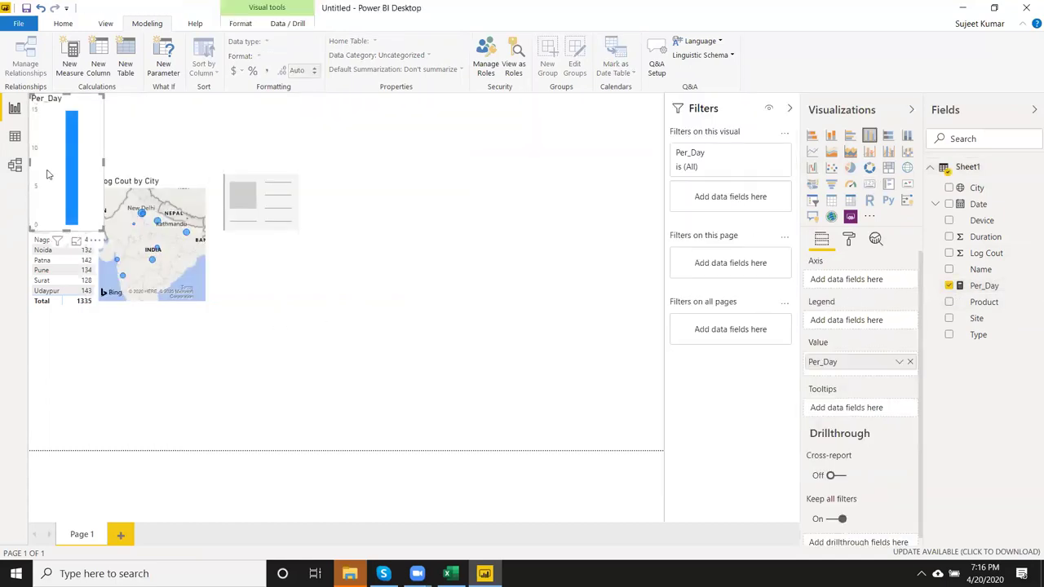
{"action": "key", "text": "Delete"}
{"action": "left_click", "coordinate": [244, 203]}
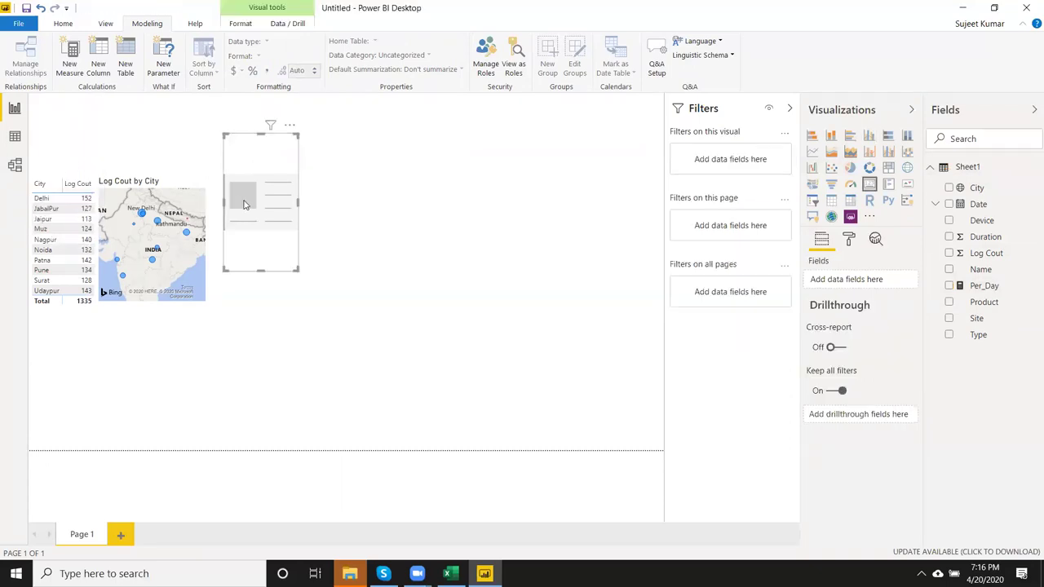
{"action": "left_click", "coordinate": [949, 286]}
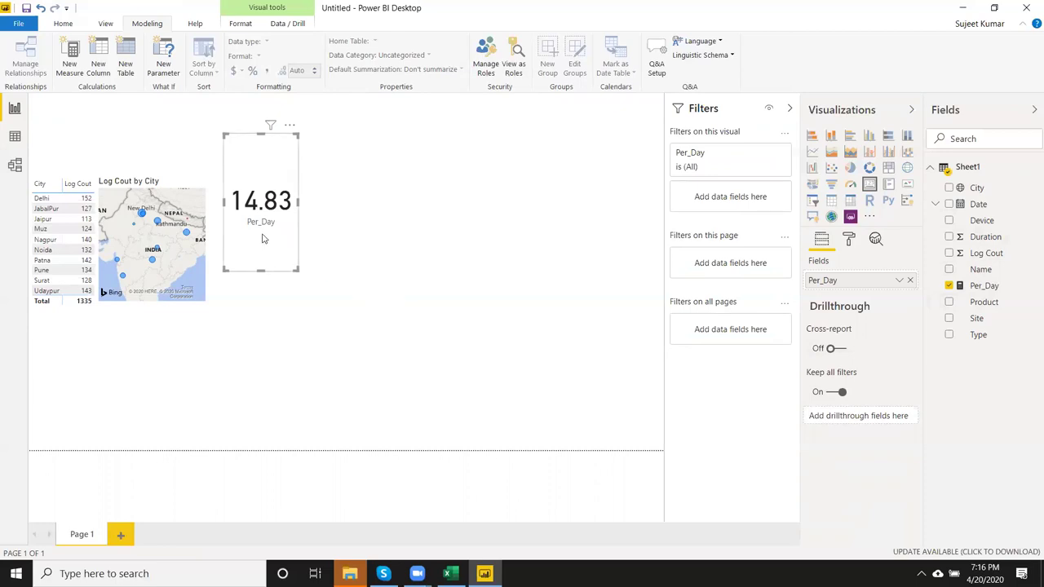
- Reposition and widen the Per_Day card next to the bubble map
{"action": "left_click_drag", "start_coordinate": [251, 159], "coordinate": [242, 168]}
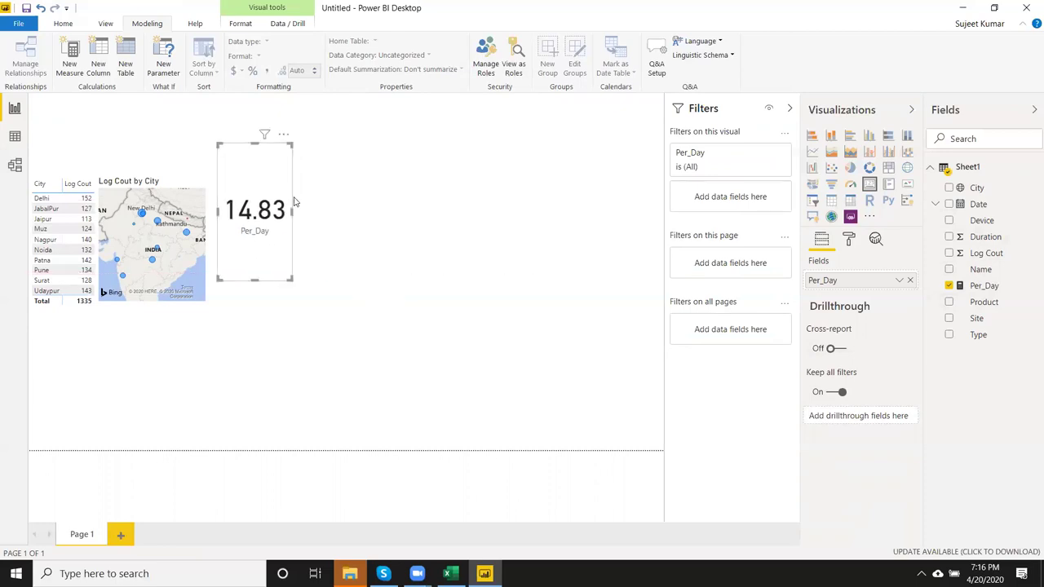
{"action": "left_click_drag", "start_coordinate": [292, 211], "coordinate": [346, 215]}
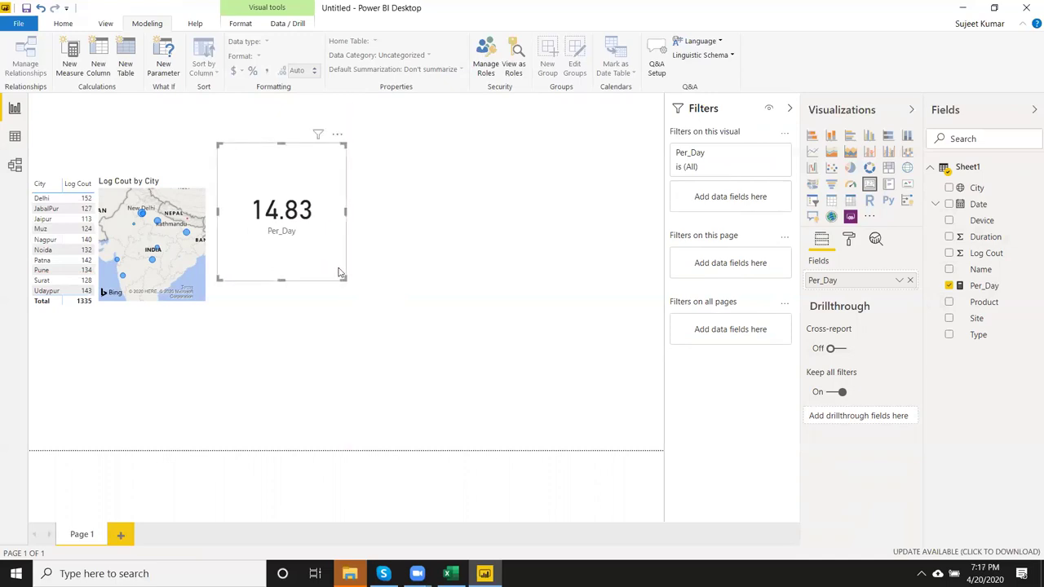
{"action": "mouse_move", "coordinate": [343, 279]}
{"action": "left_mouse_down"}
{"action": "mouse_move", "coordinate": [324, 227]}
{"action": "mouse_move", "coordinate": [332, 217]}
{"action": "mouse_move", "coordinate": [315, 259]}
{"action": "left_mouse_up"}
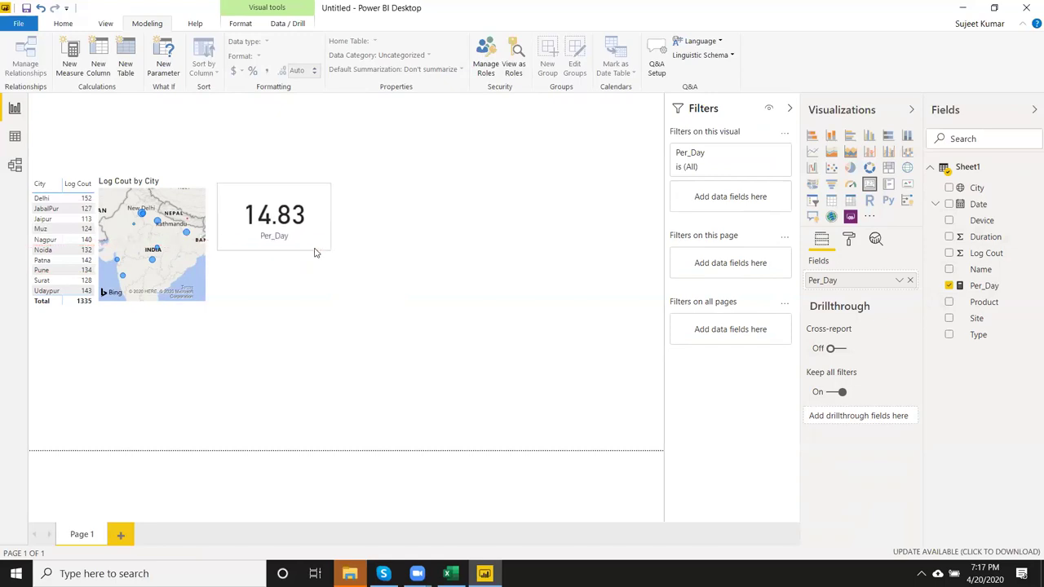
{"action": "left_click", "coordinate": [361, 374]}
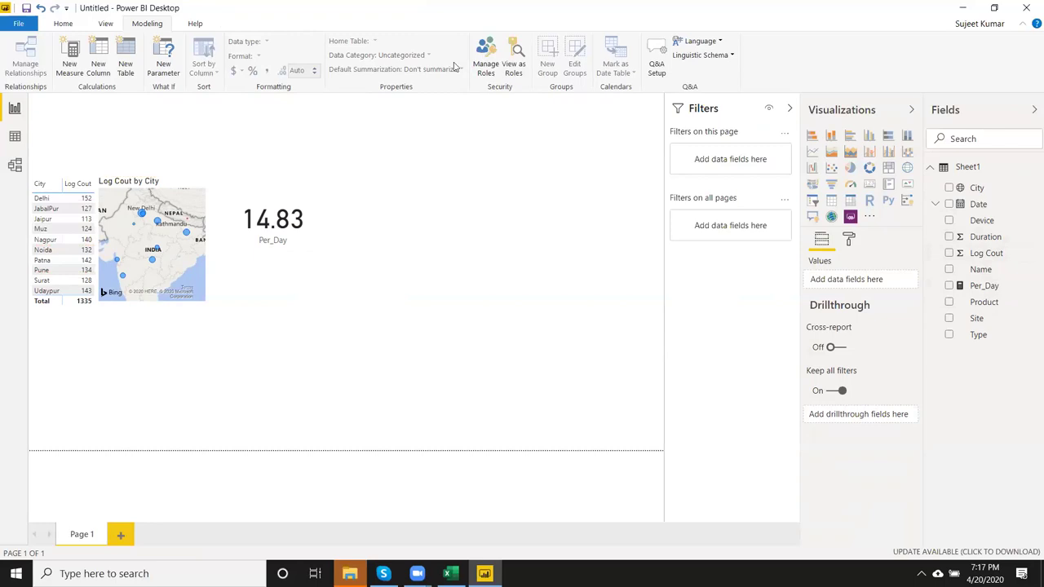
- Create another new measure, typing the name Per_Day_Hours followed by sum
{"action": "left_click", "coordinate": [69, 59]}
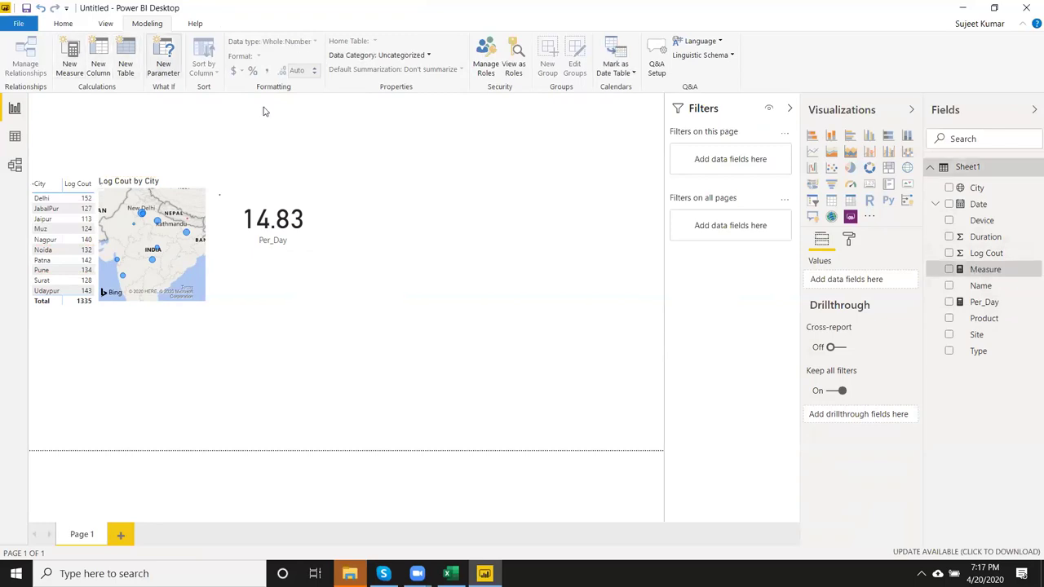
{"action": "double_click", "coordinate": [124, 104]}
{"action": "type", "text": "P ="}
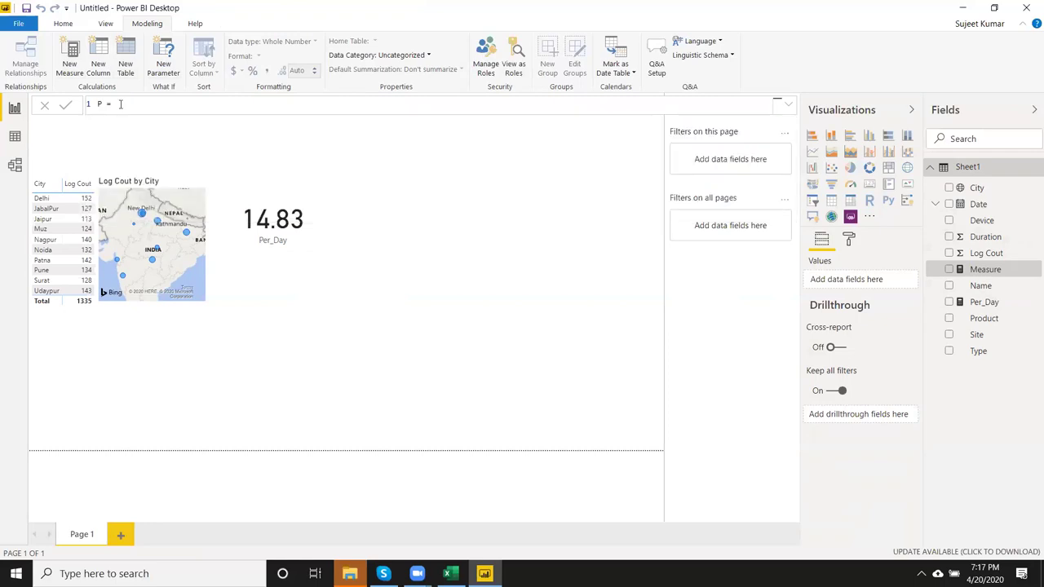
{"action": "type", "text": "er"}
{"action": "type", "text": "_"}
{"action": "type", "text": "f"}
{"action": "type", "text": "ay"}
{"action": "type", "text": "Hours"}
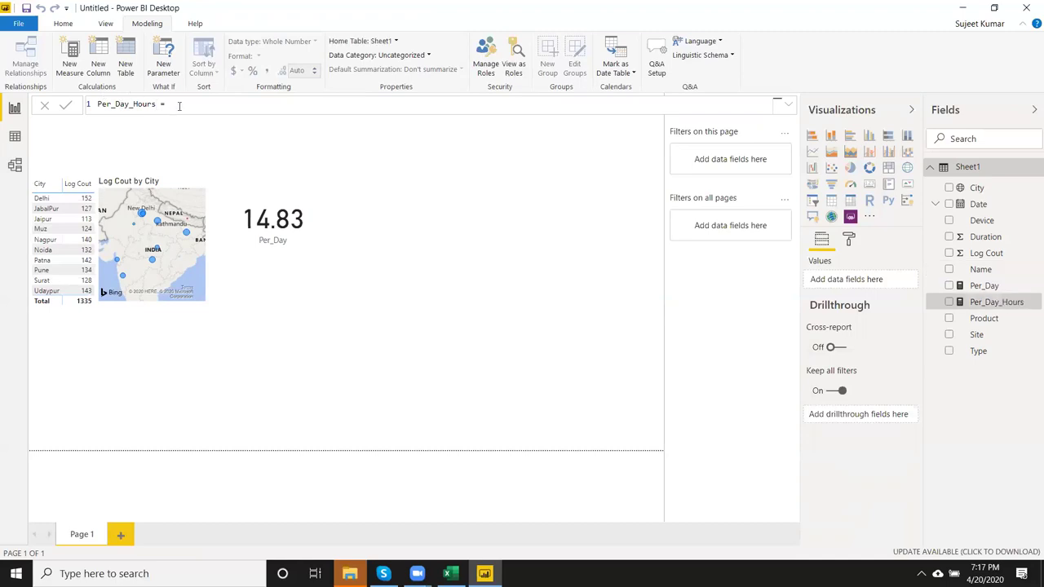
{"action": "type", "text": "sum"}
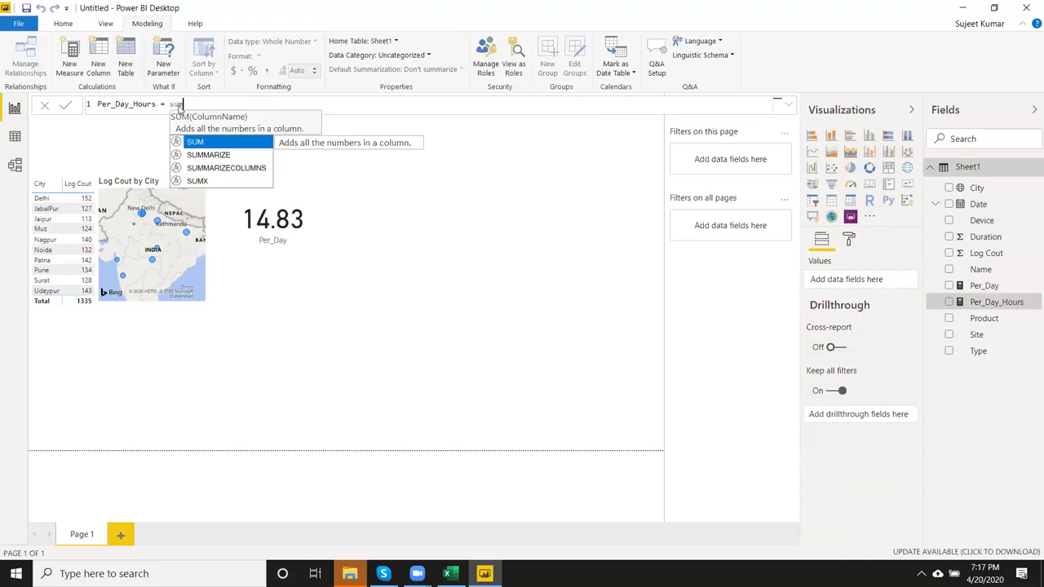
- Enter SUM(Sheet1[Duration]) as the numerator of the Per_Day_Hours formula
{"action": "key", "text": "Tab"}
{"action": "key", "text": "Down"}
{"action": "key", "text": "Down"}
{"action": "key", "text": "Down"}
{"action": "key", "text": "Down"}
{"action": "key", "text": "Down"}
{"action": "key", "text": "Down"}
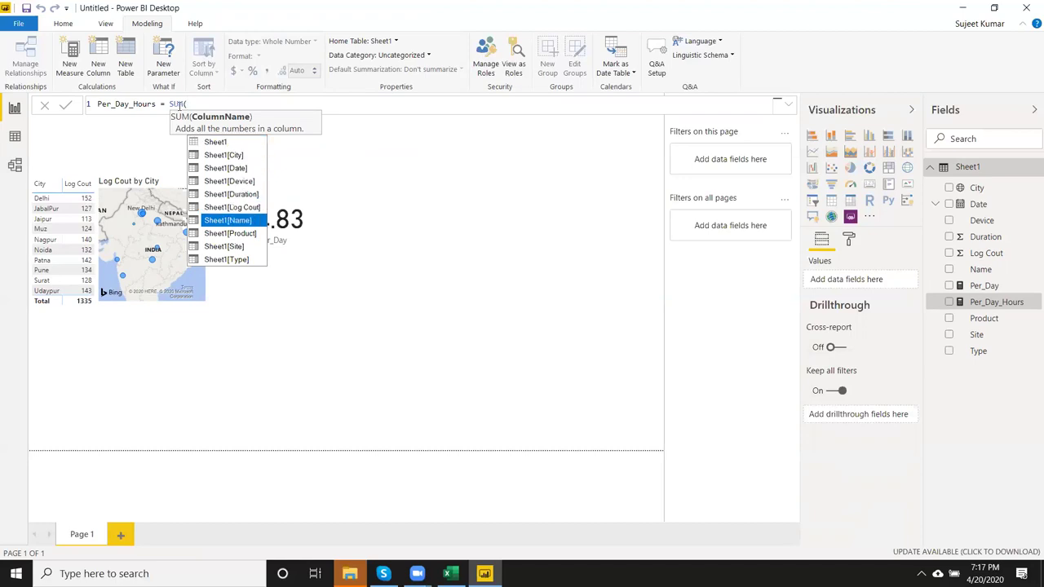
{"action": "key", "text": "Up"}
{"action": "key", "text": "Up"}
{"action": "key", "text": "Tab"}
{"action": "type", "text": ")"}
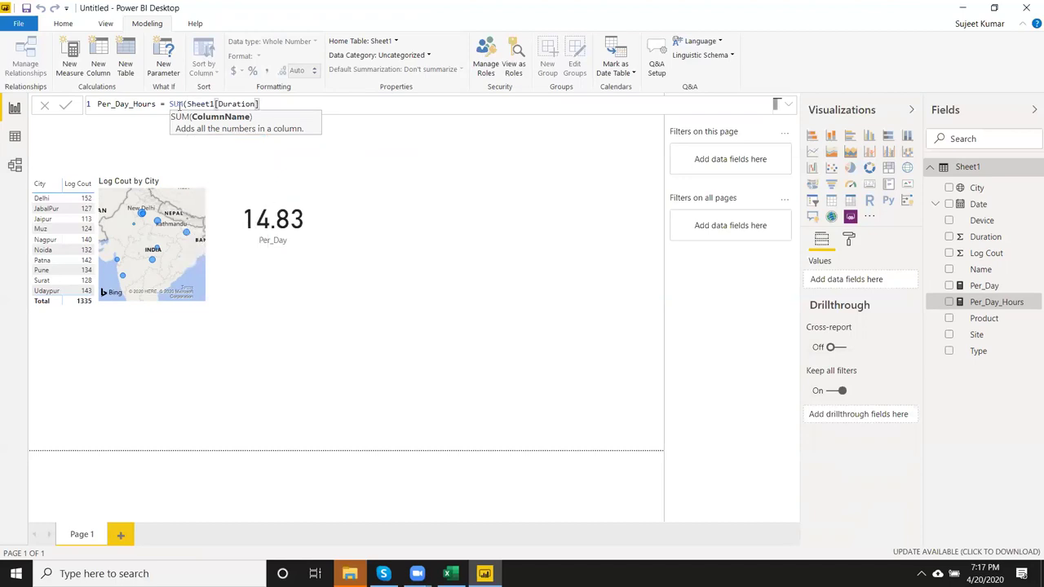
{"action": "type", "text": ")"}
{"action": "type", "text": "("}
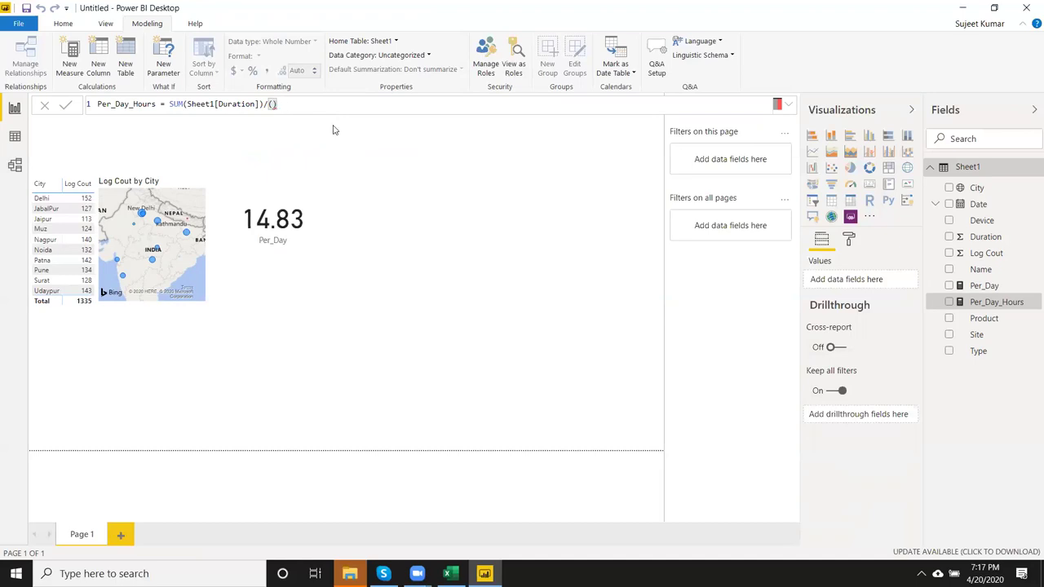
{"action": "key", "text": "BackSpace"}
- Divide by MAX(Sheet1[Date]) minus MIN(Sheet1[Date]) using autocomplete
{"action": "type", "text": "ma"}
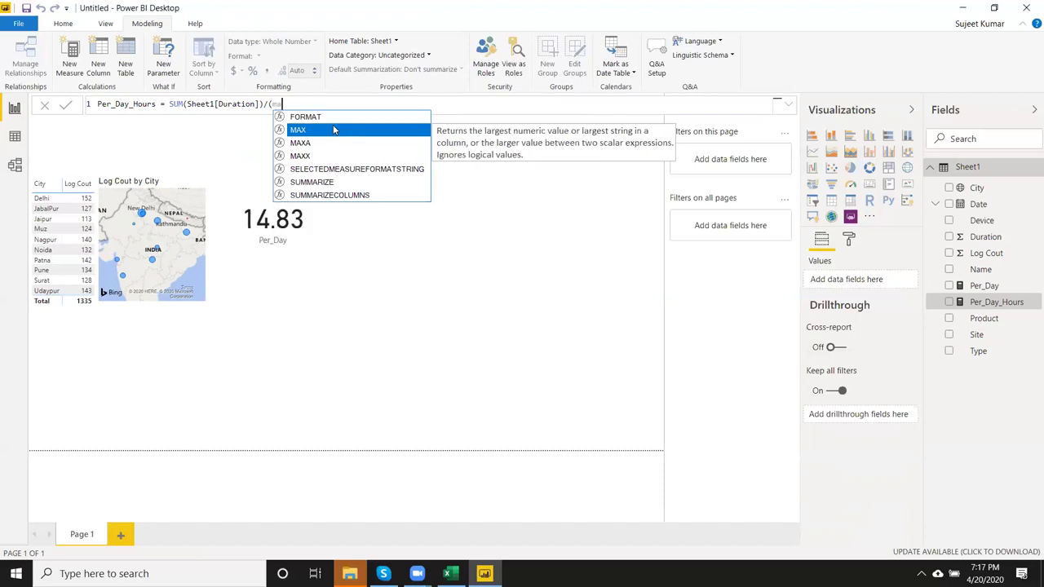
{"action": "type", "text": "x"}
{"action": "key", "text": "Tab"}
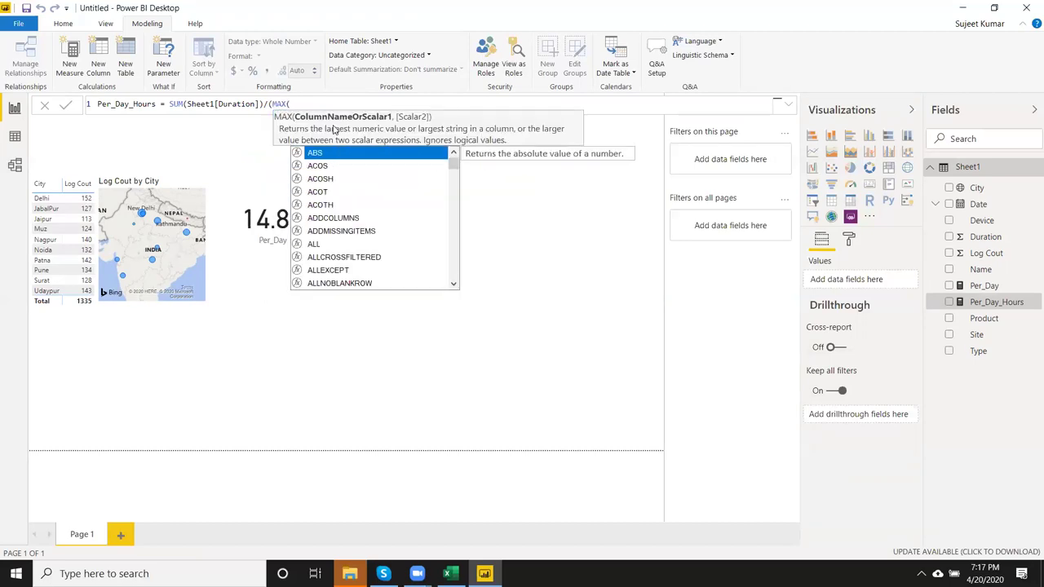
{"action": "type", "text": "date"}
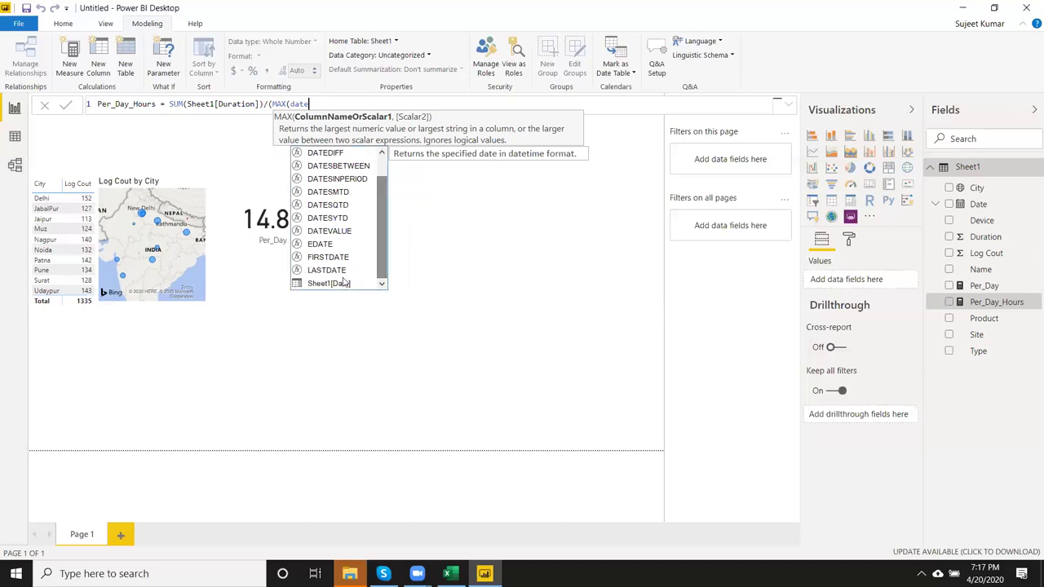
{"action": "left_click", "coordinate": [343, 283]}
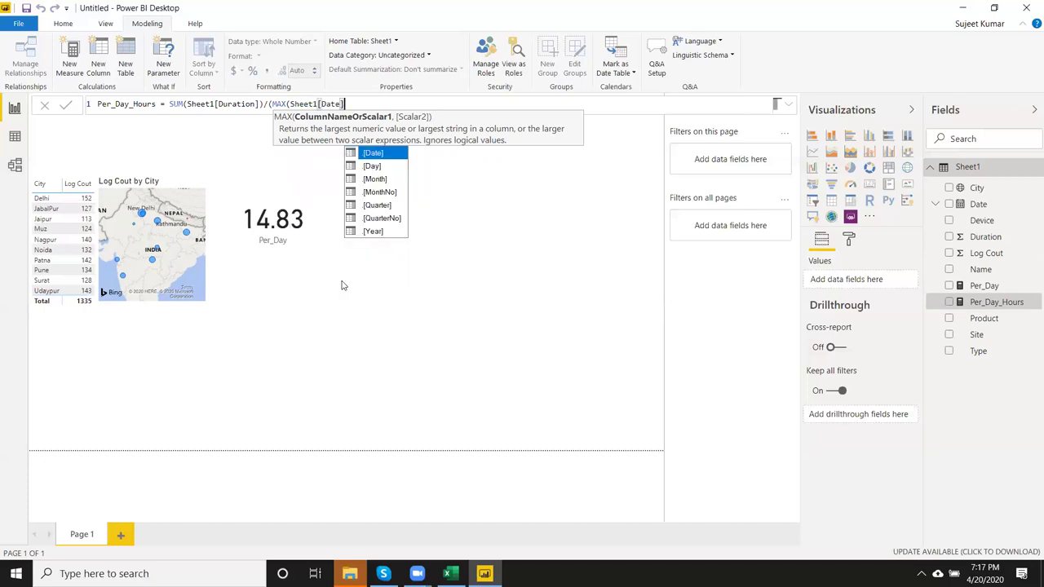
{"action": "type", "text": ")-"}
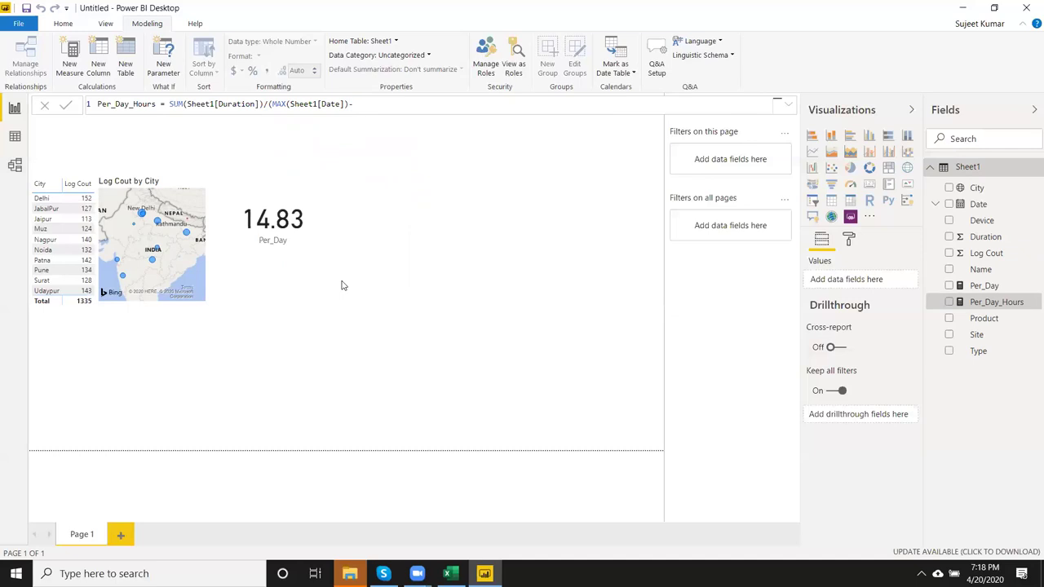
{"action": "type", "text": "min"}
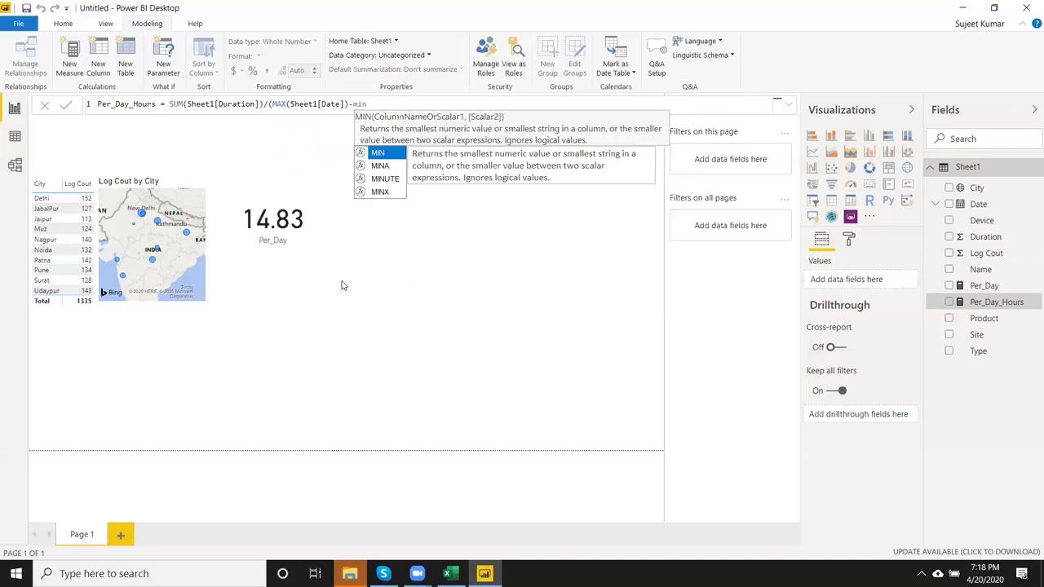
{"action": "key", "text": "Tab"}
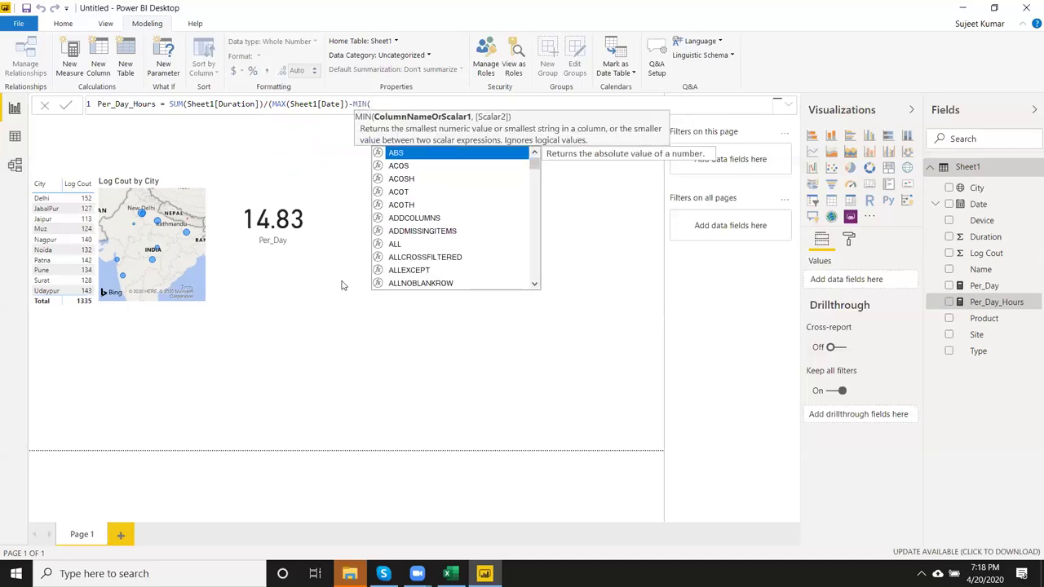
{"action": "type", "text": "ate"}
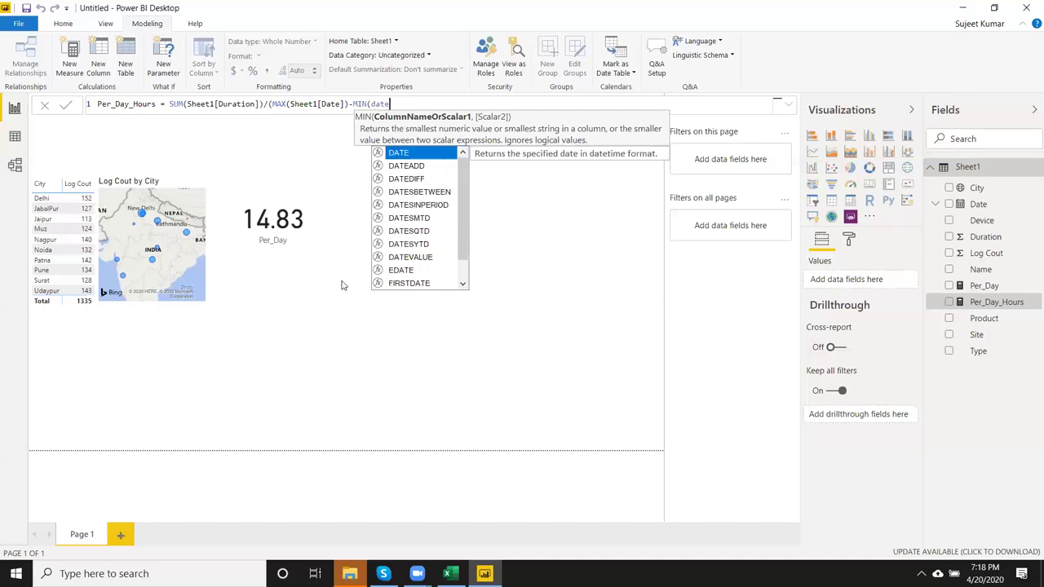
{"action": "key", "text": "Down"}
{"action": "key", "text": "Down"}
{"action": "key", "text": "Down"}
{"action": "key", "text": "Down"}
{"action": "key", "text": "Down"}
{"action": "key", "text": "Down"}
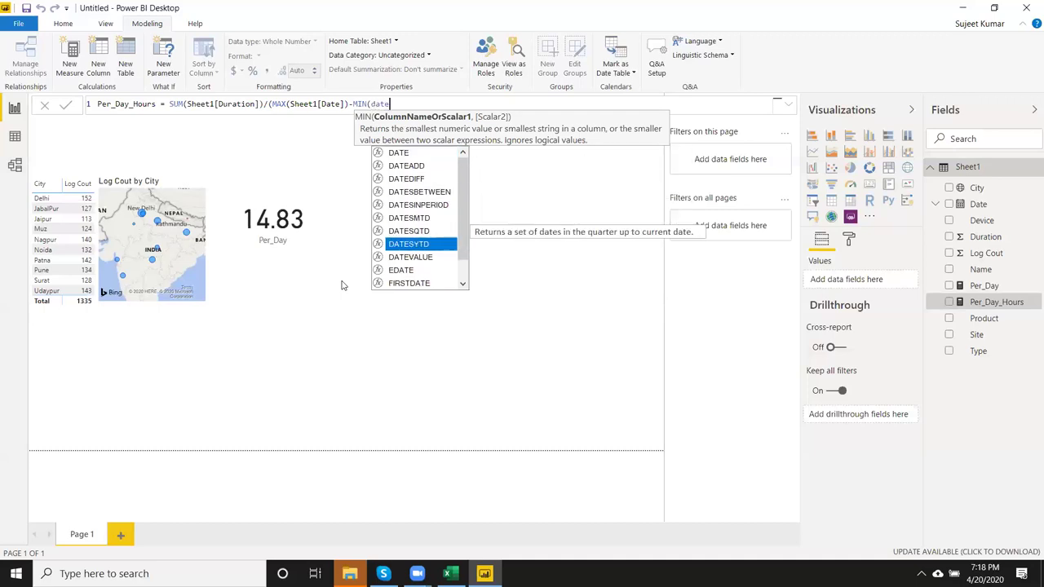
{"action": "key", "text": "Down"}
{"action": "key", "text": "Down"}
{"action": "key", "text": "Down"}
{"action": "key", "text": "Down"}
{"action": "key", "text": "Down"}
{"action": "key", "text": "Down"}
{"action": "key", "text": "Tab"}
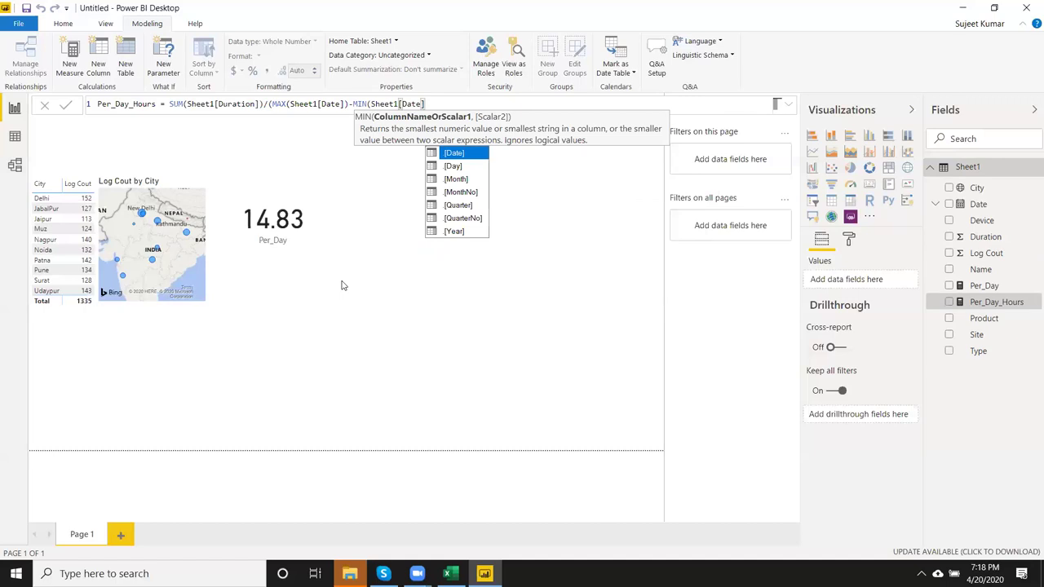
- Close and commit the Per_Day_Hours measure, then show it as a 101.54 card under Per_Day
{"action": "type", "text": "))"}
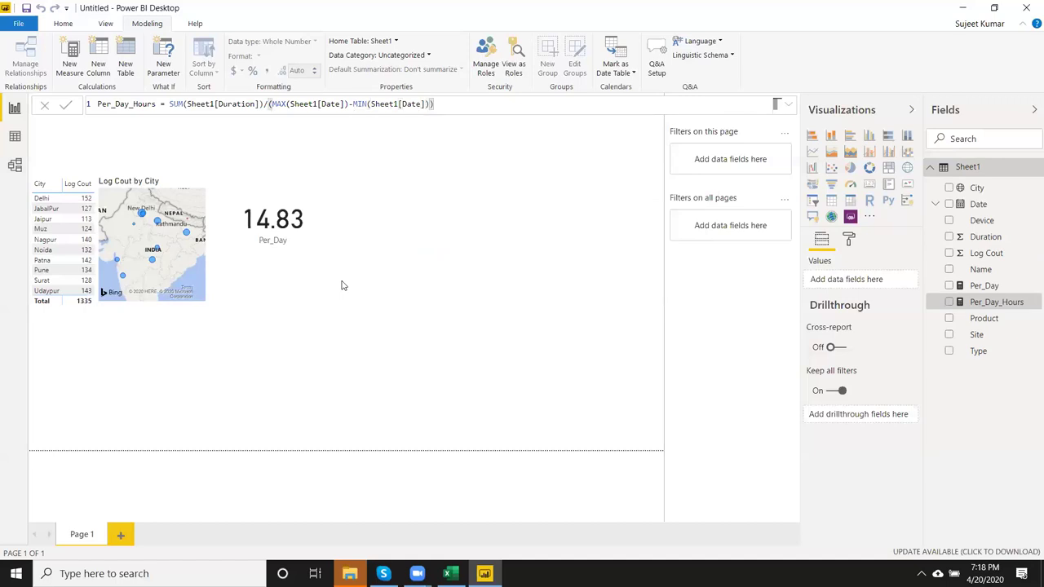
{"action": "key", "text": "Return"}
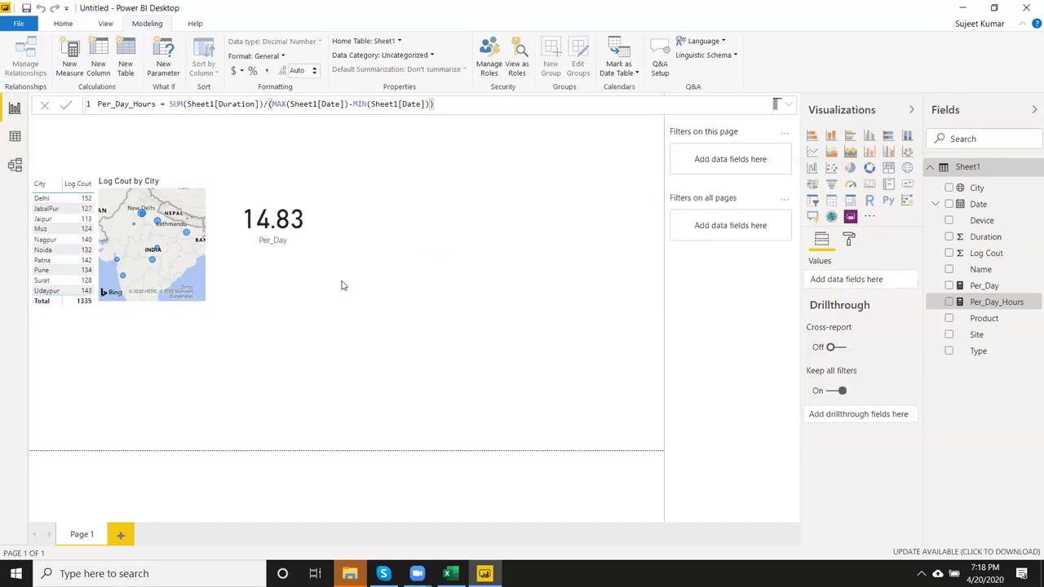
{"action": "left_click", "coordinate": [870, 184]}
{"action": "left_click_drag", "start_coordinate": [64, 172], "coordinate": [270, 320]}
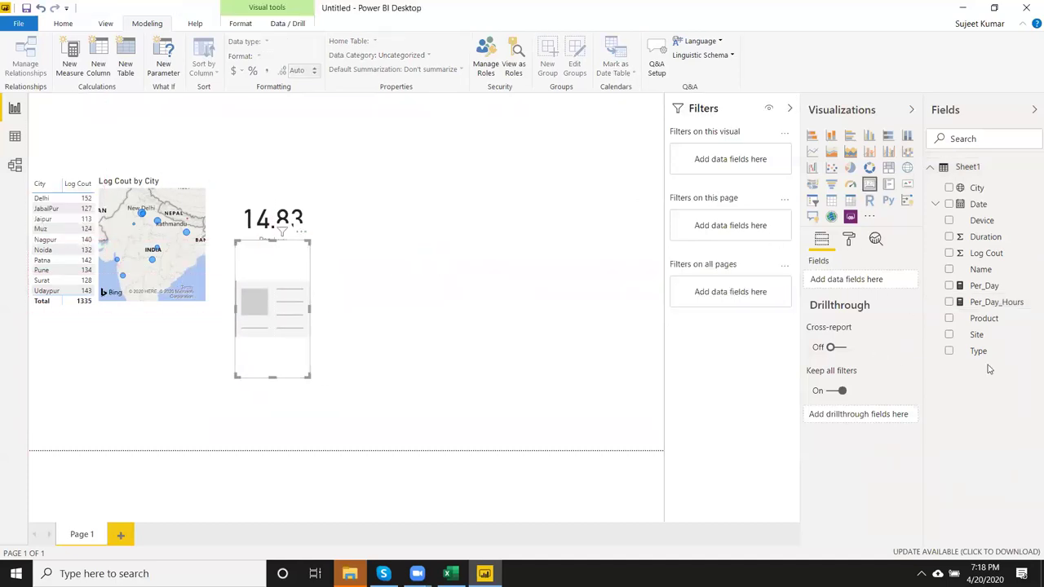
{"action": "left_click", "coordinate": [950, 303]}
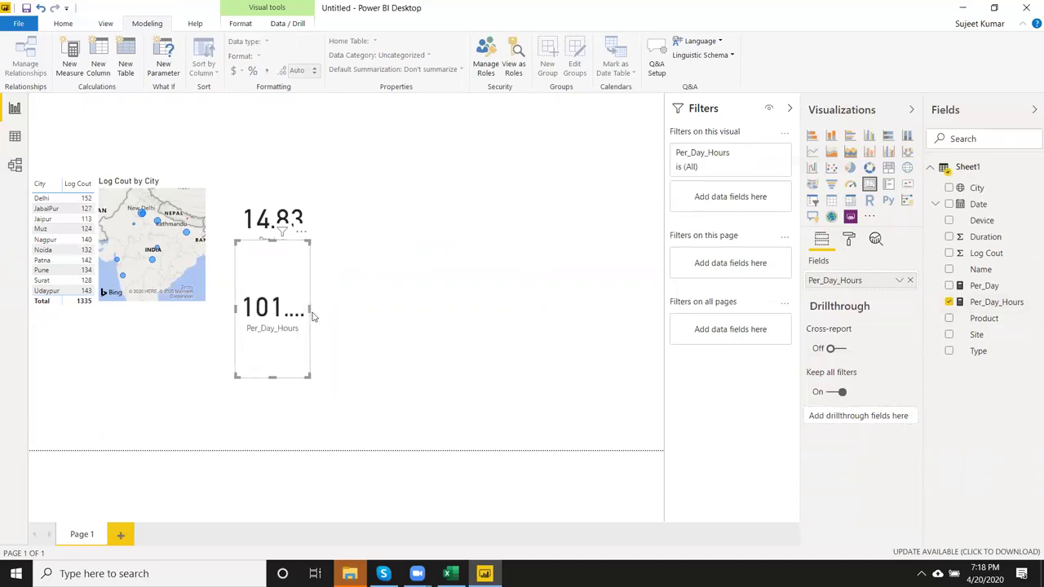
{"action": "left_click_drag", "start_coordinate": [310, 307], "coordinate": [398, 309]}
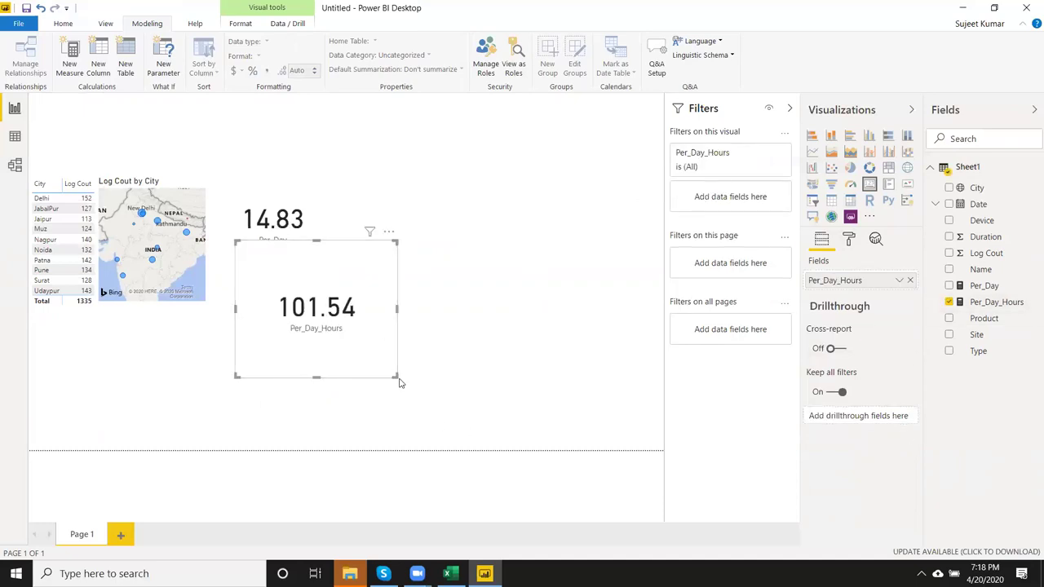
{"action": "mouse_move", "coordinate": [397, 378]}
{"action": "left_mouse_down"}
{"action": "mouse_move", "coordinate": [338, 301]}
{"action": "mouse_move", "coordinate": [319, 310]}
{"action": "left_mouse_up"}
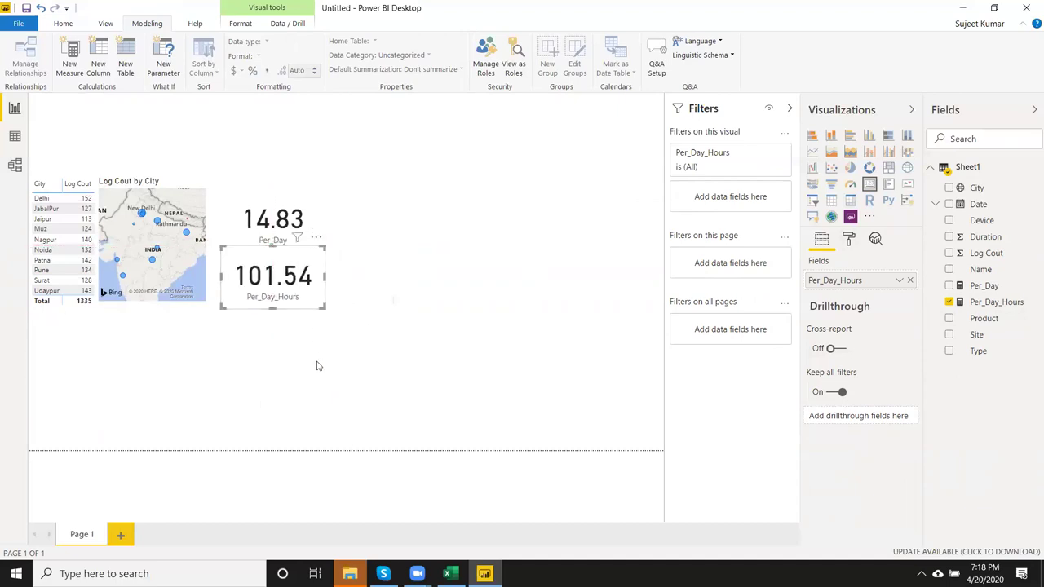
{"action": "left_click", "coordinate": [339, 369]}
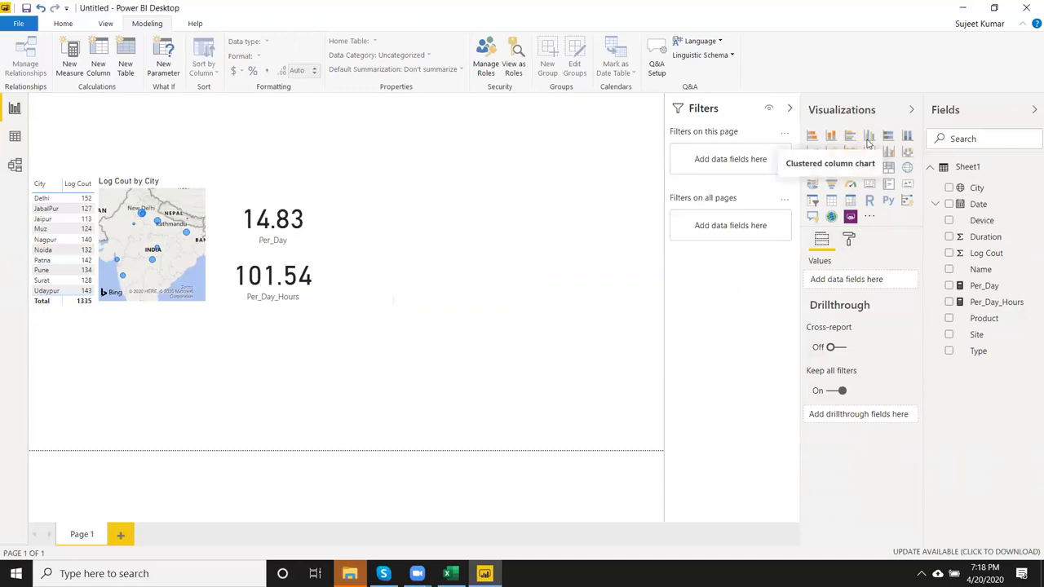
- Place a clustered column chart of Name and Log Cout, widened across the page top
{"action": "left_click", "coordinate": [869, 139]}
{"action": "mouse_move", "coordinate": [67, 142]}
{"action": "left_mouse_down"}
{"action": "mouse_move", "coordinate": [401, 141]}
{"action": "mouse_move", "coordinate": [394, 128]}
{"action": "left_mouse_up"}
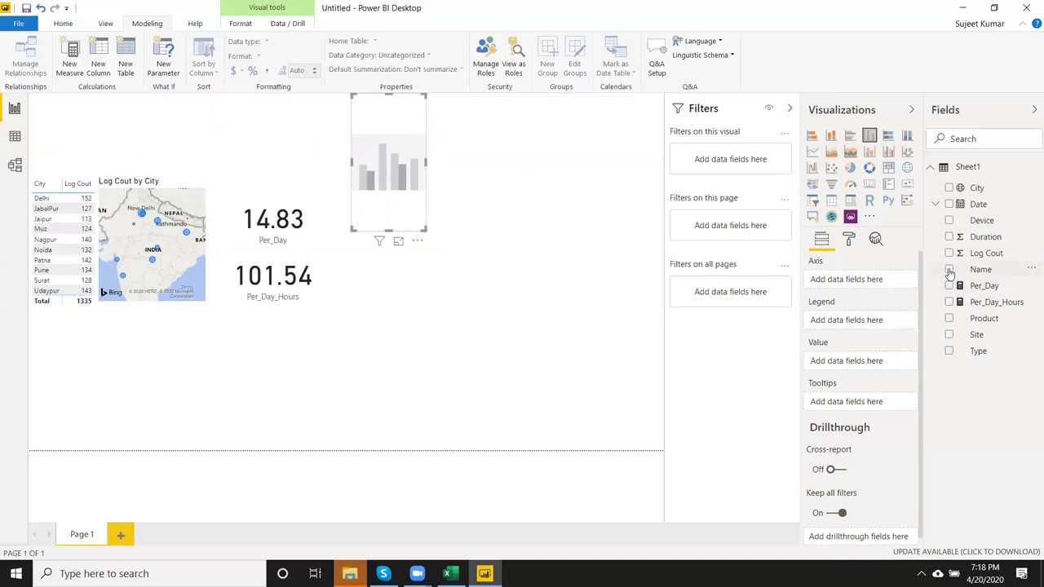
{"action": "left_click", "coordinate": [948, 270]}
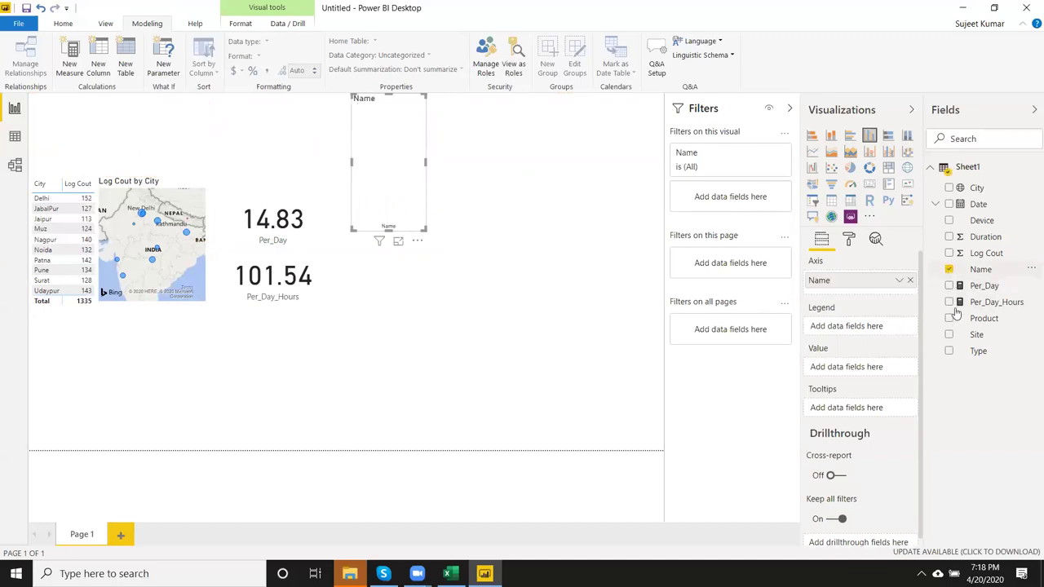
{"action": "left_click", "coordinate": [949, 254]}
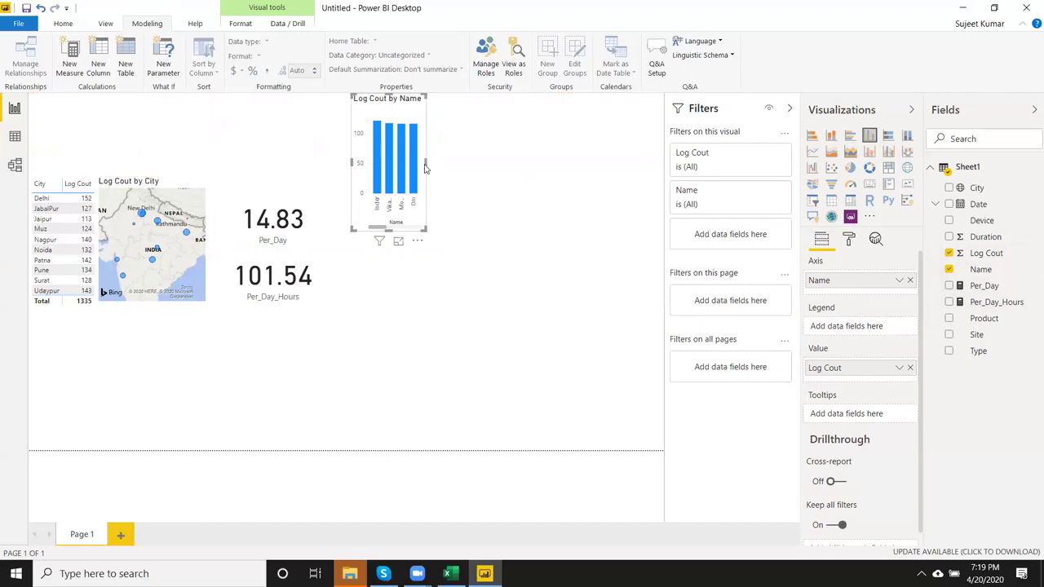
{"action": "left_click_drag", "start_coordinate": [424, 164], "coordinate": [641, 172]}
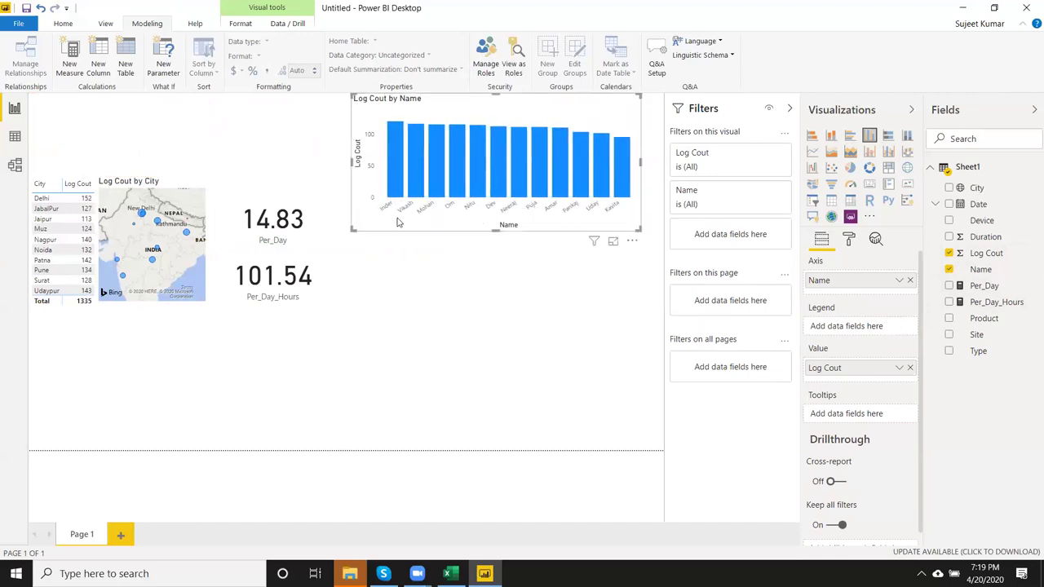
{"action": "left_click", "coordinate": [372, 258]}
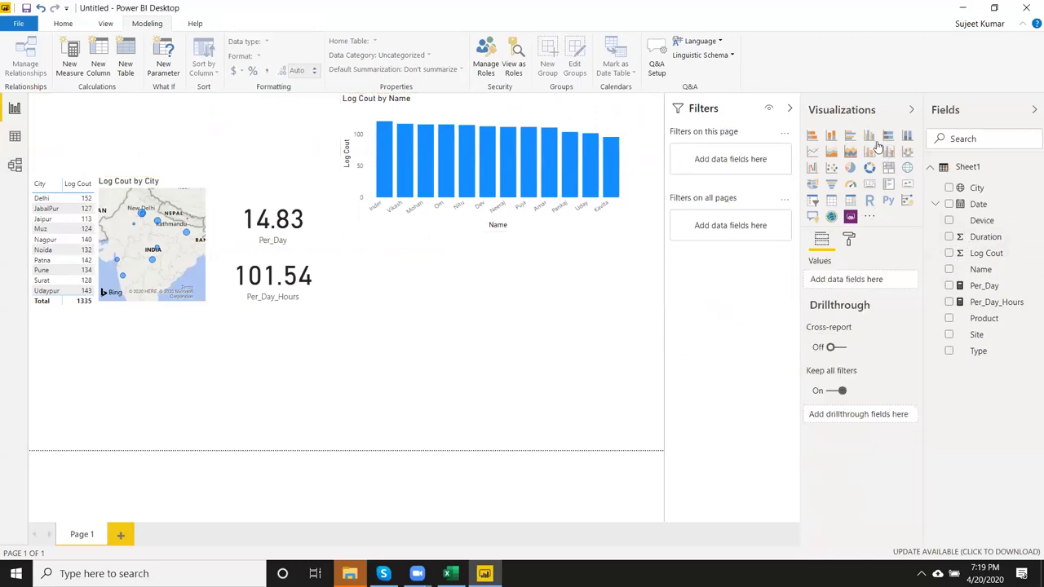
- Place a clustered column chart of Name and Duration below the Log Cout chart
{"action": "left_click", "coordinate": [870, 136]}
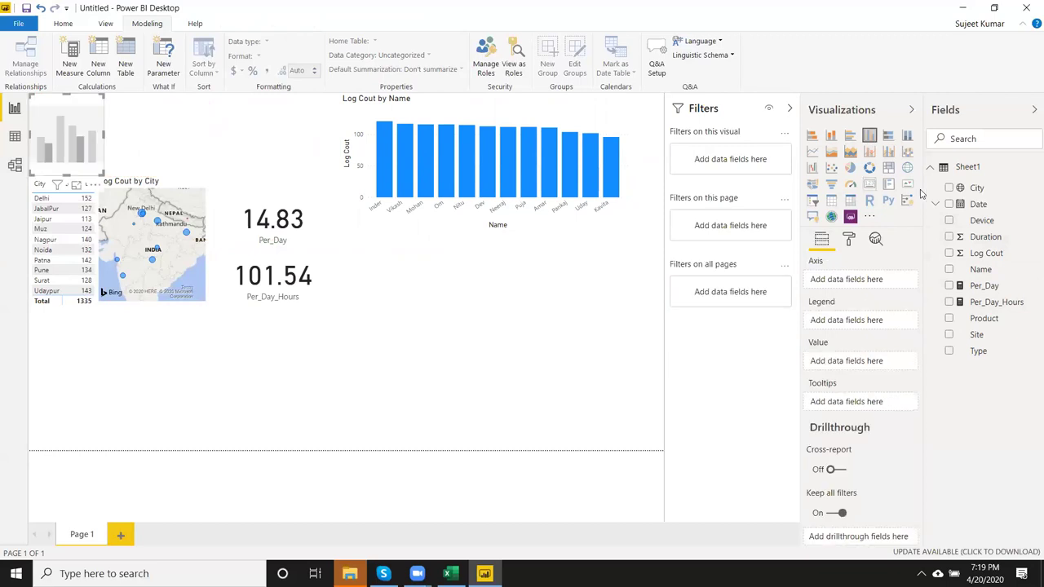
{"action": "mouse_move", "coordinate": [76, 147]}
{"action": "left_mouse_down"}
{"action": "mouse_move", "coordinate": [406, 282]}
{"action": "mouse_move", "coordinate": [626, 287]}
{"action": "left_mouse_up"}
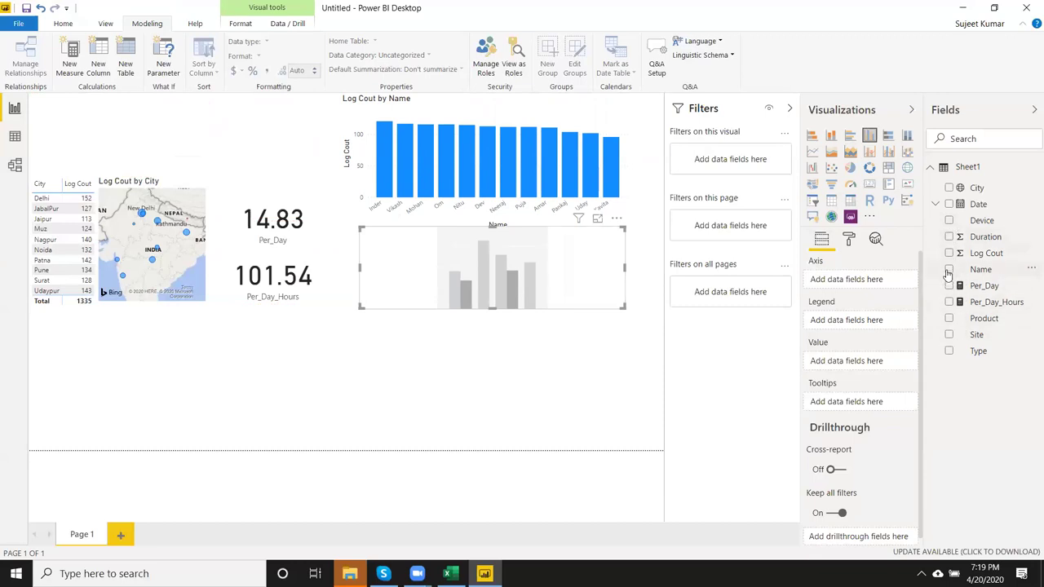
{"action": "left_click", "coordinate": [949, 270]}
{"action": "left_click", "coordinate": [949, 237]}
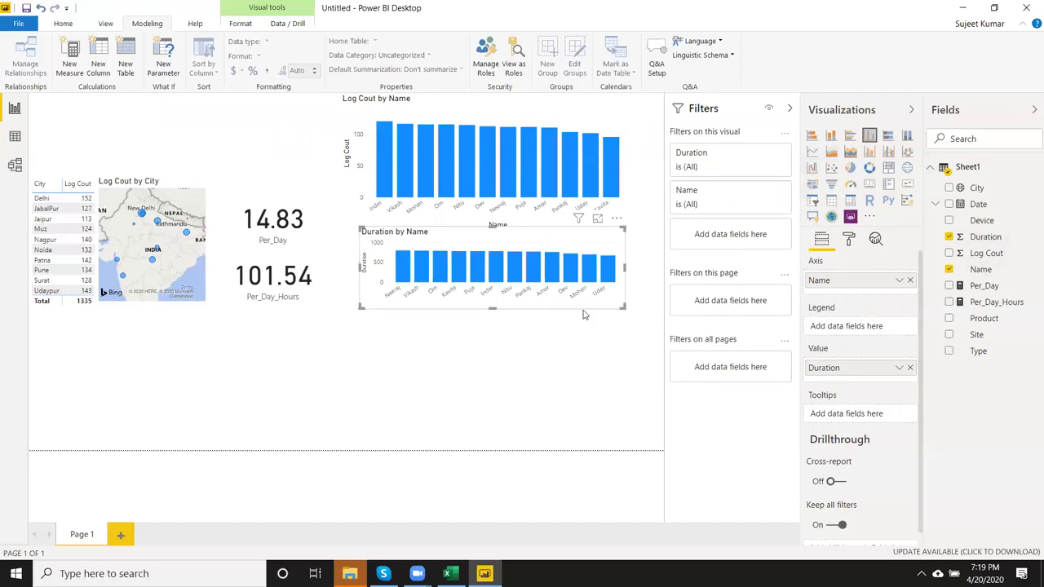
{"action": "left_click_drag", "start_coordinate": [628, 316], "coordinate": [634, 321]}
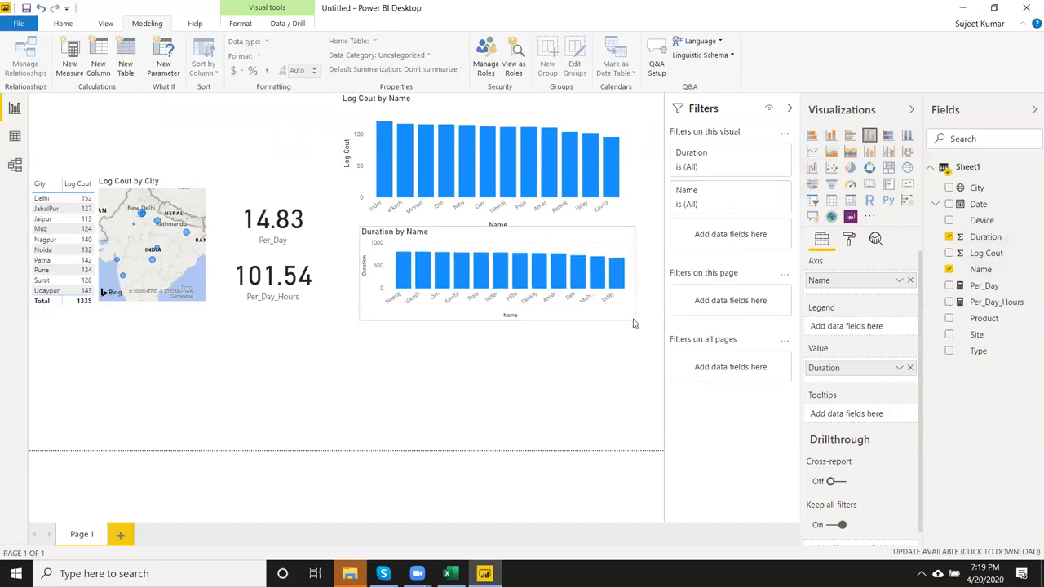
{"action": "left_click", "coordinate": [579, 360]}
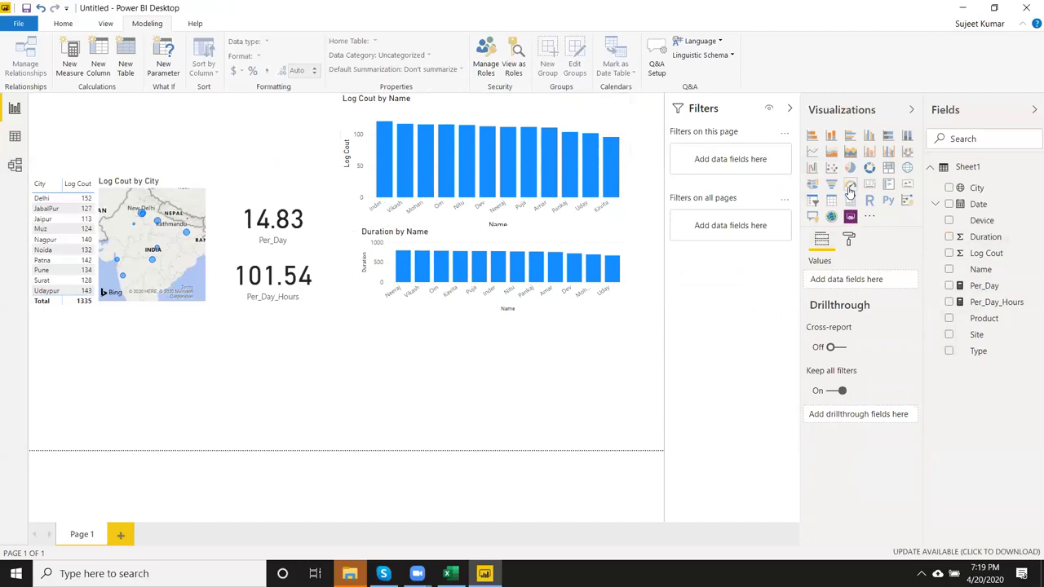
- Place an enlarged donut chart below the City table with Device legend and Log Cout values
{"action": "left_click", "coordinate": [870, 168]}
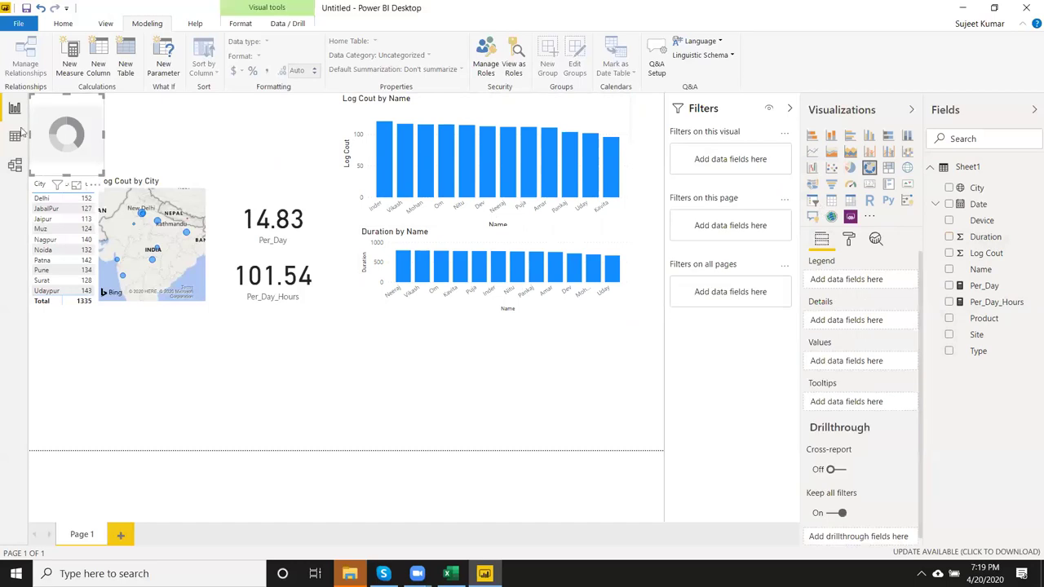
{"action": "mouse_move", "coordinate": [67, 106]}
{"action": "left_mouse_down"}
{"action": "mouse_move", "coordinate": [63, 341]}
{"action": "mouse_move", "coordinate": [64, 330]}
{"action": "left_mouse_up"}
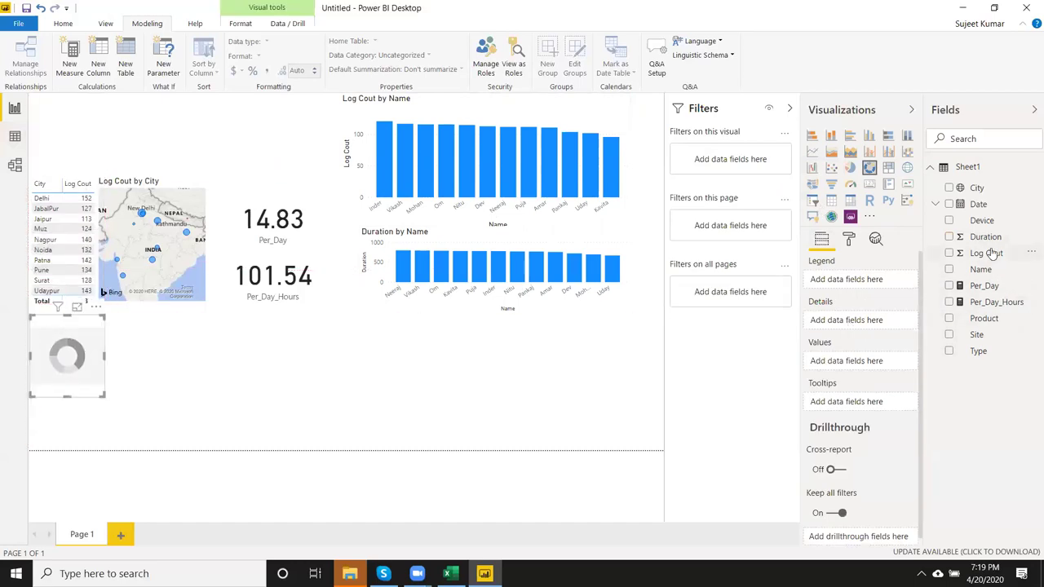
{"action": "mouse_move", "coordinate": [983, 222]}
{"action": "left_mouse_down"}
{"action": "mouse_move", "coordinate": [367, 351]}
{"action": "mouse_move", "coordinate": [67, 359]}
{"action": "left_mouse_up"}
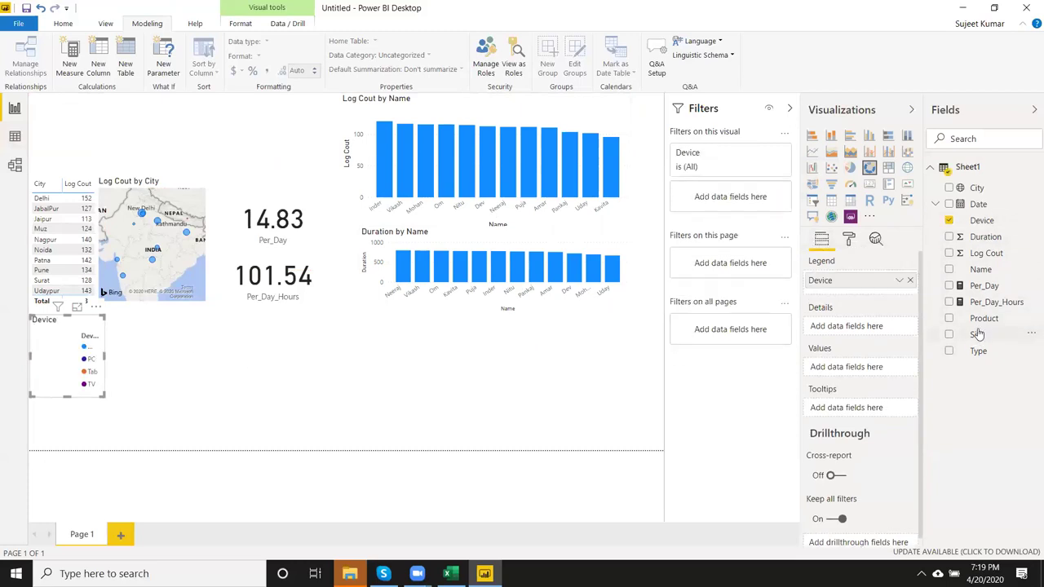
{"action": "mouse_move", "coordinate": [983, 255]}
{"action": "left_mouse_down"}
{"action": "mouse_move", "coordinate": [331, 387]}
{"action": "mouse_move", "coordinate": [72, 373]}
{"action": "left_mouse_up"}
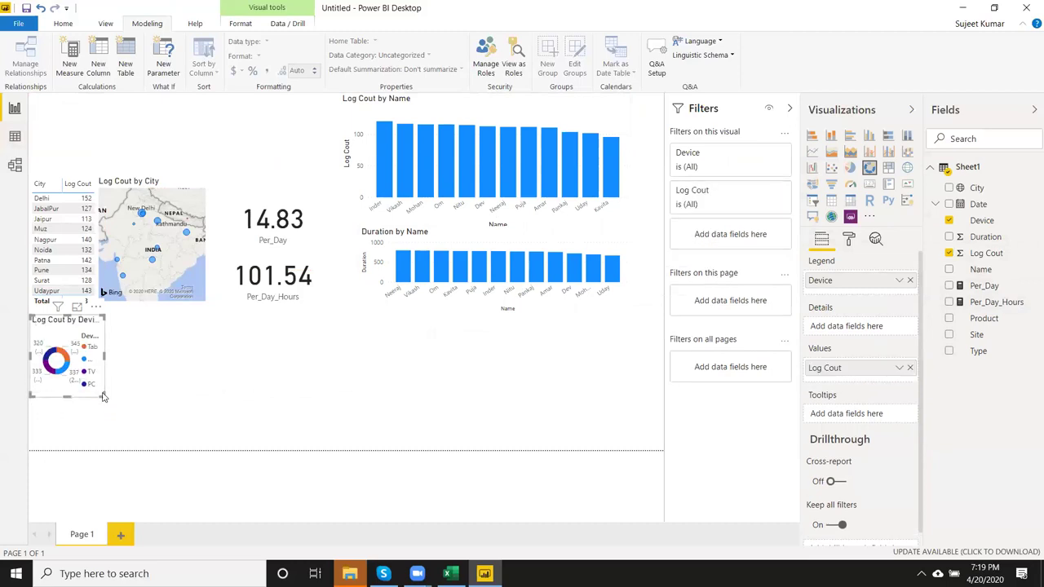
{"action": "left_click_drag", "start_coordinate": [114, 403], "coordinate": [191, 439]}
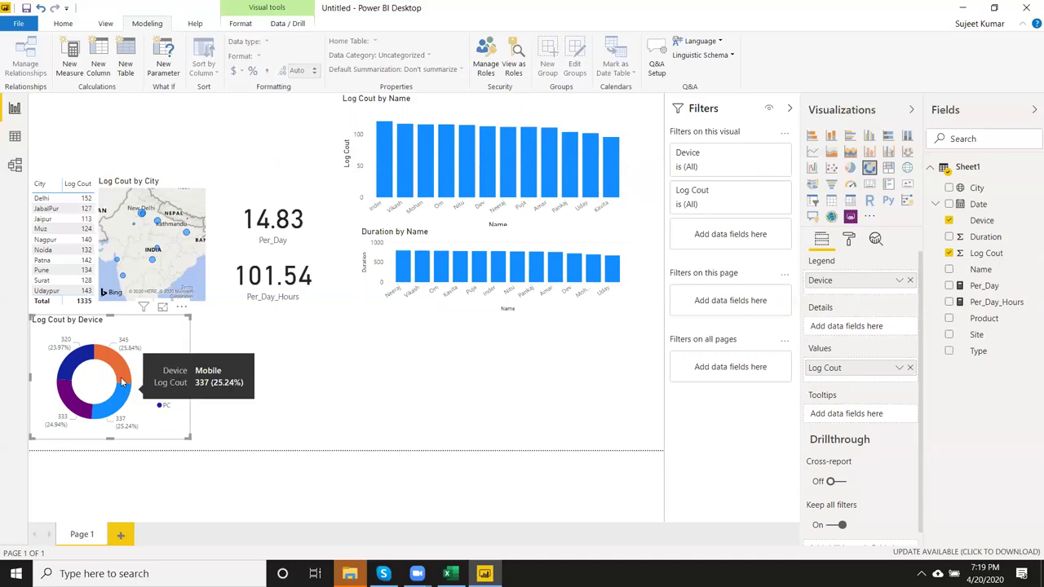
{"action": "left_click", "coordinate": [300, 398]}
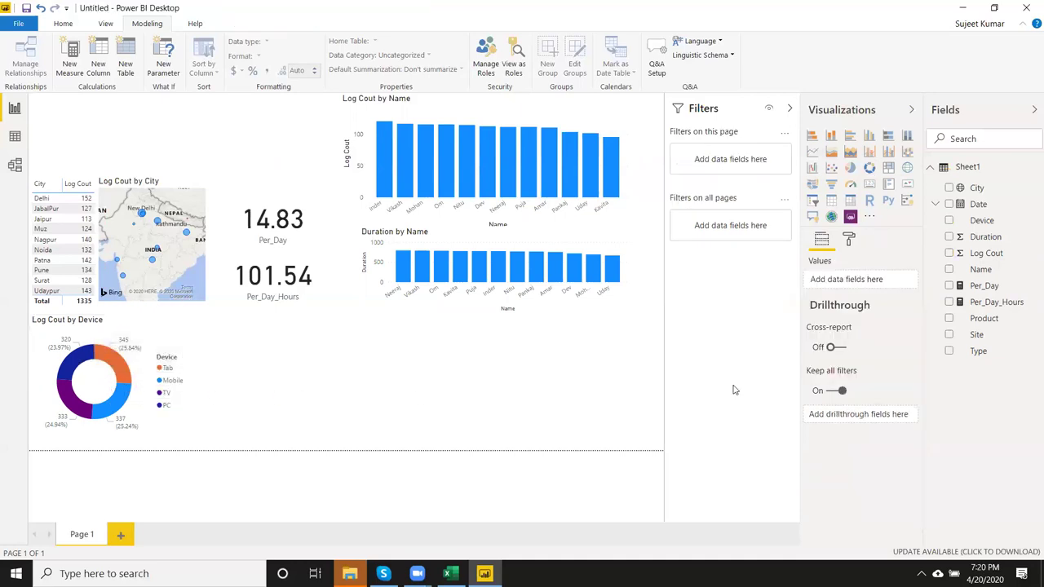
- Place a pie chart with Site as legend and Log Cout as values
{"action": "left_click", "coordinate": [846, 171]}
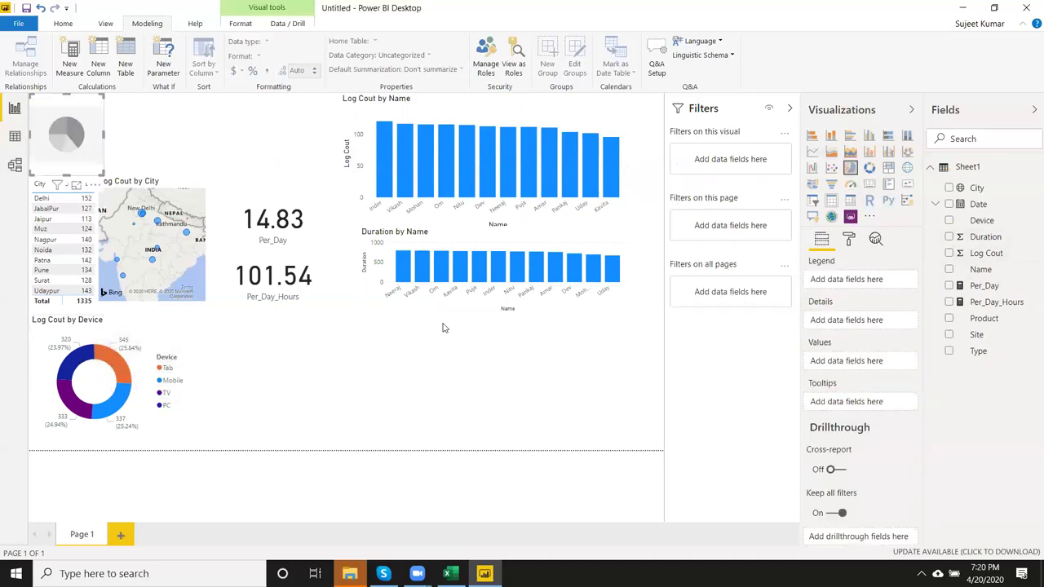
{"action": "mouse_move", "coordinate": [46, 148]}
{"action": "left_mouse_down"}
{"action": "mouse_move", "coordinate": [402, 375]}
{"action": "mouse_move", "coordinate": [209, 376]}
{"action": "left_mouse_up"}
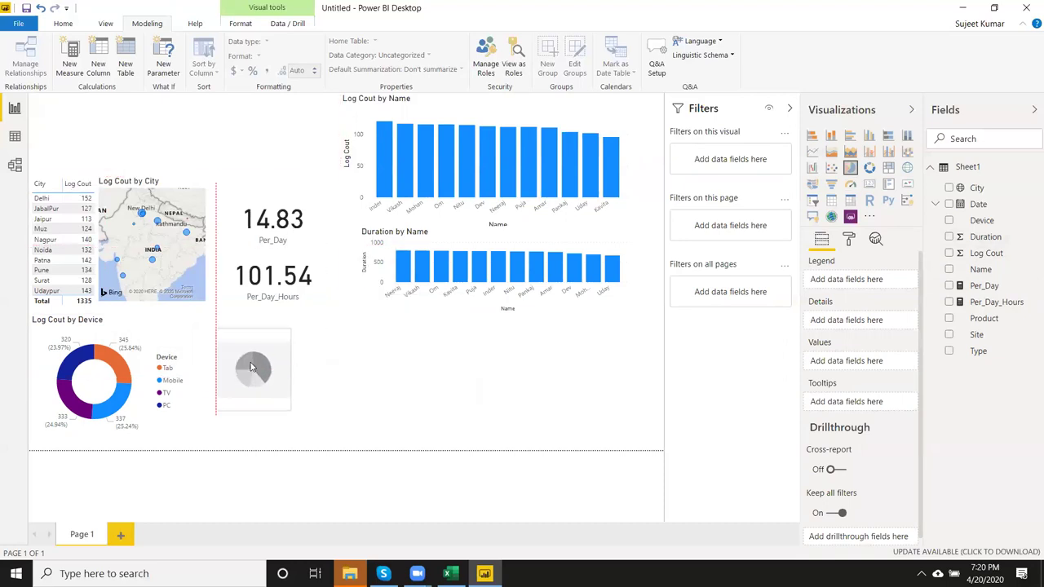
{"action": "left_click_drag", "start_coordinate": [282, 405], "coordinate": [318, 437]}
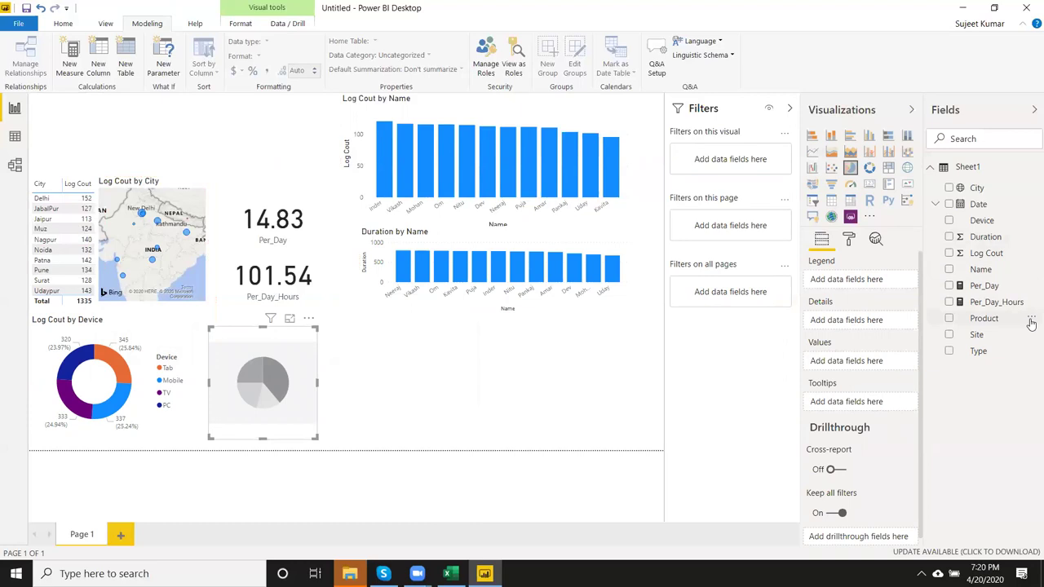
{"action": "mouse_move", "coordinate": [984, 319]}
{"action": "left_click", "coordinate": [949, 336]}
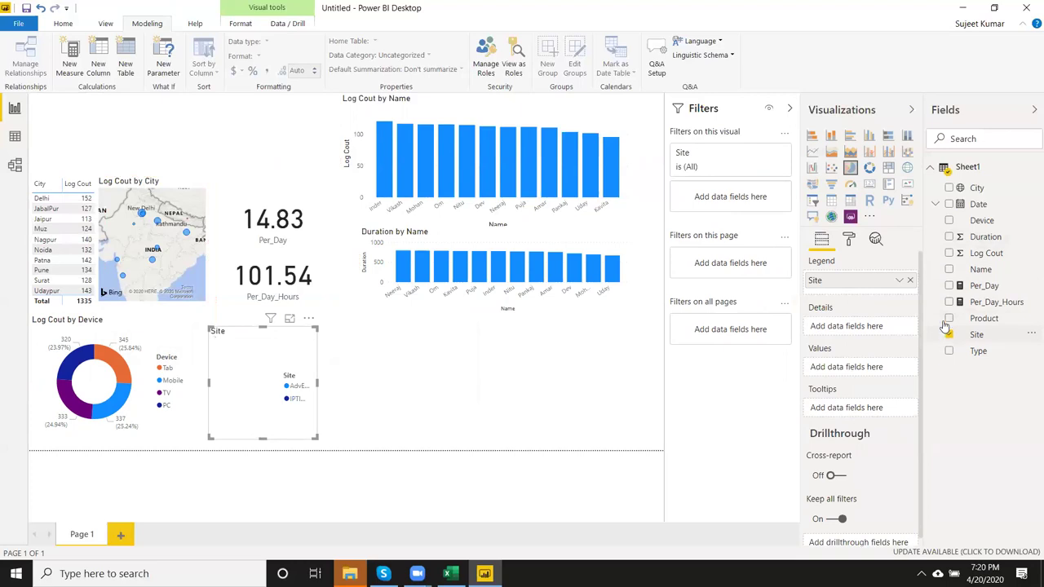
{"action": "left_click", "coordinate": [943, 254]}
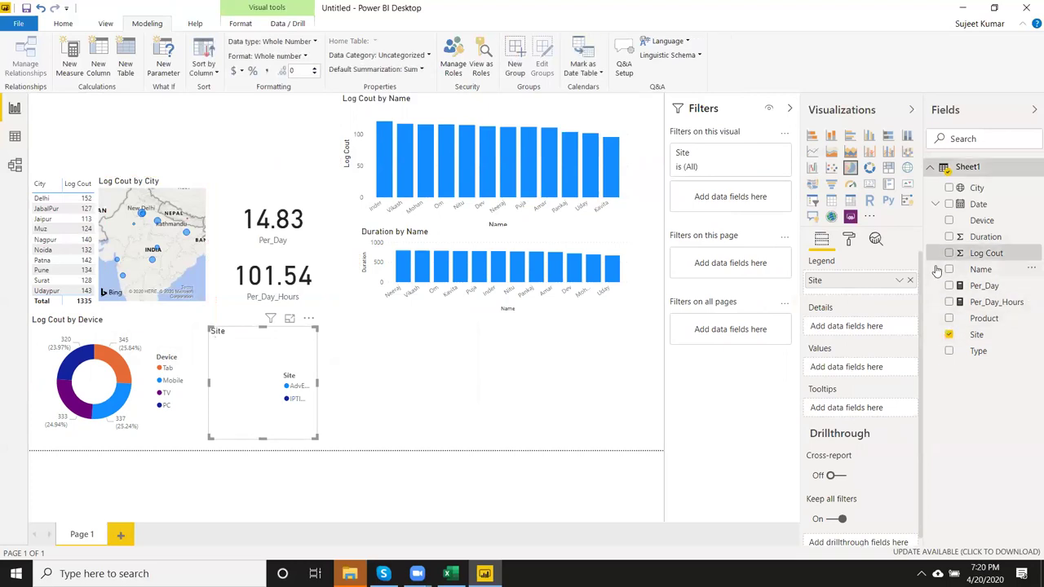
{"action": "left_click", "coordinate": [950, 253]}
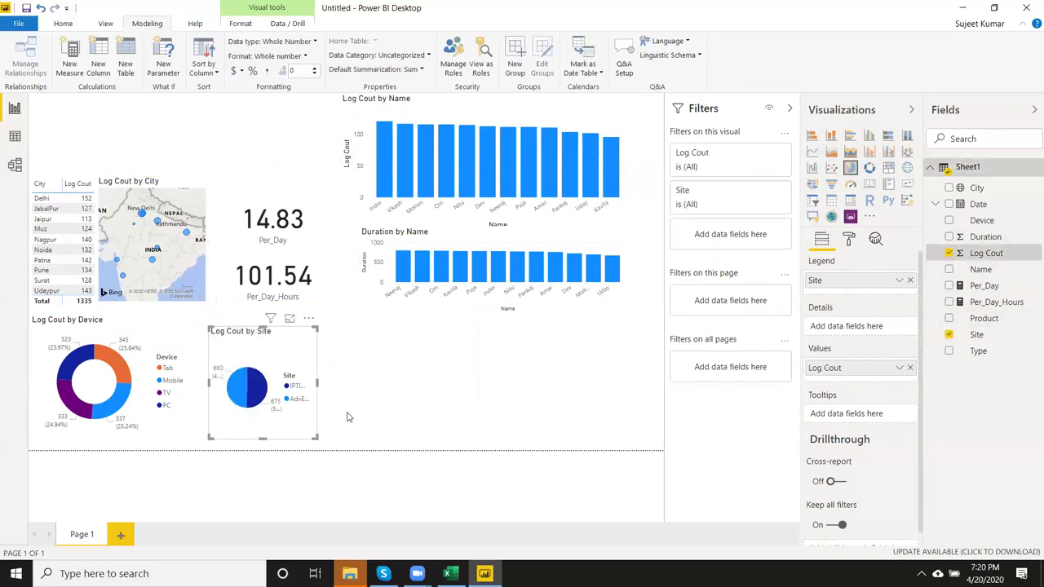
- Enlarge and reposition the Site pie chart beside the device donut
{"action": "left_click_drag", "start_coordinate": [209, 328], "coordinate": [191, 321]}
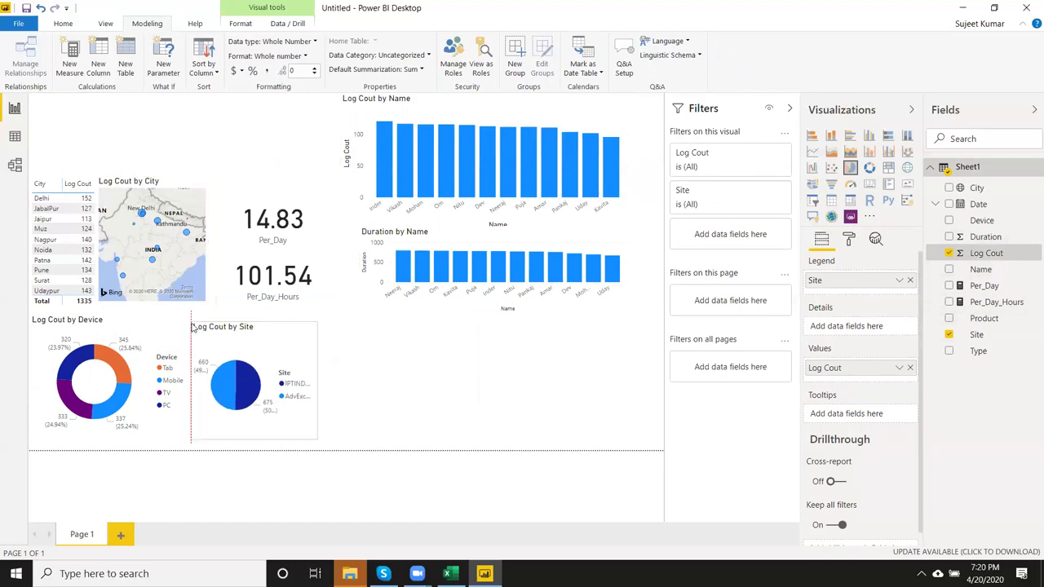
{"action": "left_click_drag", "start_coordinate": [317, 321], "coordinate": [330, 316]}
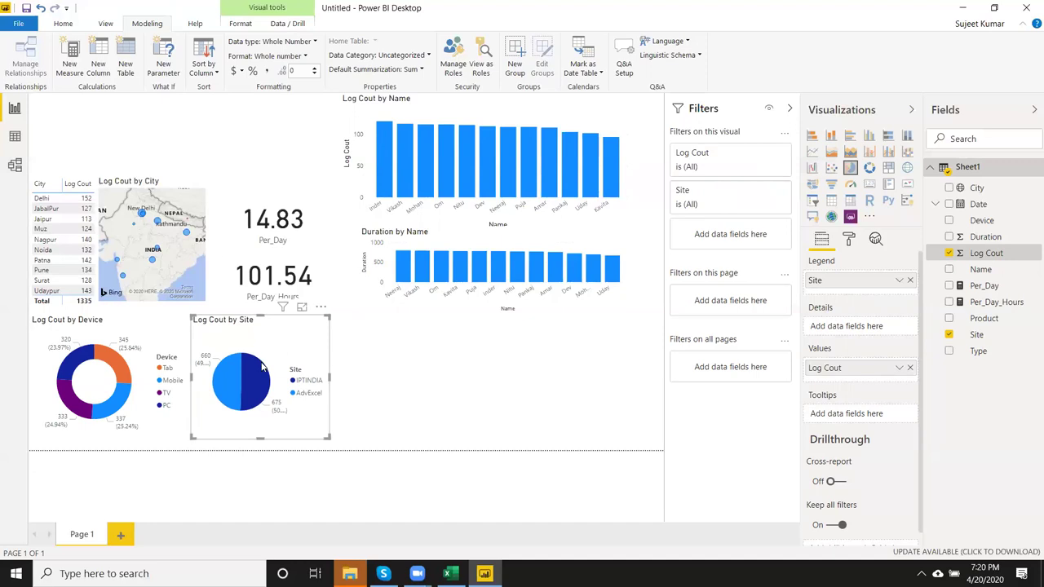
{"action": "mouse_move", "coordinate": [330, 439]}
{"action": "left_mouse_down"}
{"action": "mouse_move", "coordinate": [393, 492]}
{"action": "mouse_move", "coordinate": [345, 476]}
{"action": "left_mouse_up"}
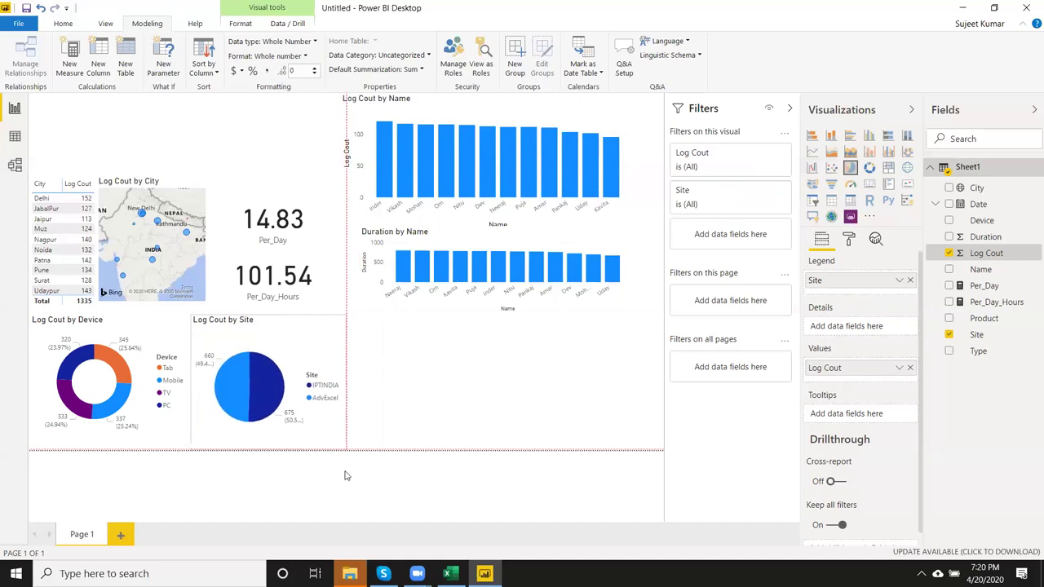
{"action": "left_click", "coordinate": [329, 448]}
{"action": "left_click_drag", "start_coordinate": [307, 377], "coordinate": [312, 370]}
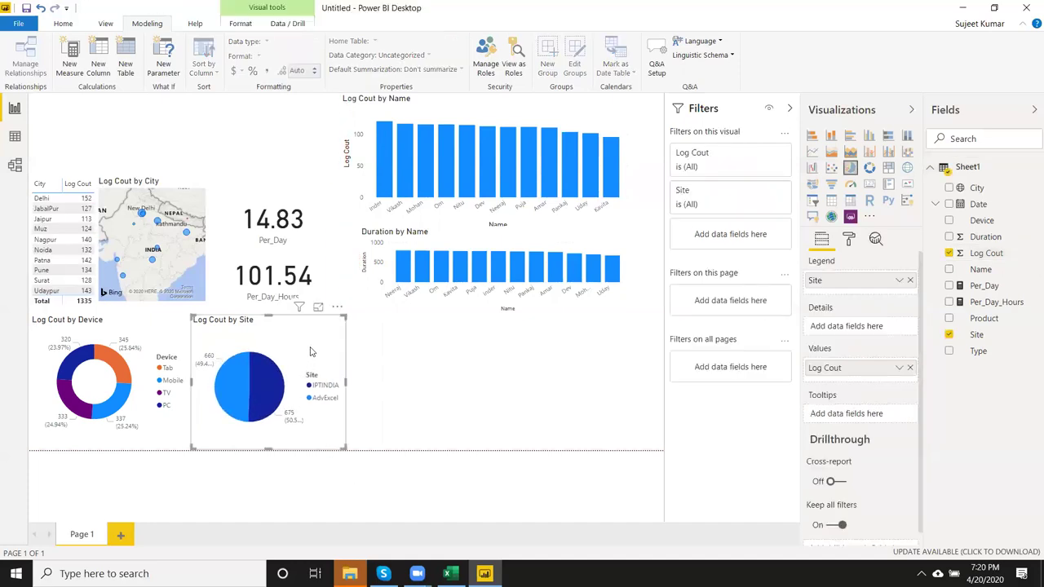
{"action": "left_click", "coordinate": [476, 363]}
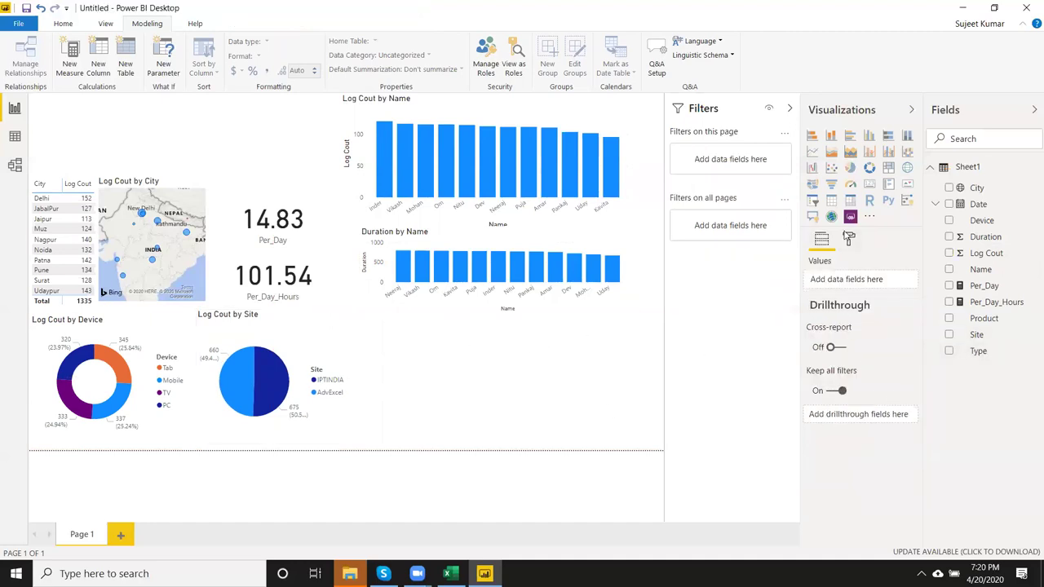
- Place a gauge beside the pie chart showing total Log Cout of 1335
{"action": "left_click", "coordinate": [850, 186]}
{"action": "mouse_move", "coordinate": [425, 381]}
{"action": "left_mouse_down"}
{"action": "mouse_move", "coordinate": [419, 403]}
{"action": "mouse_move", "coordinate": [445, 434]}
{"action": "left_mouse_up"}
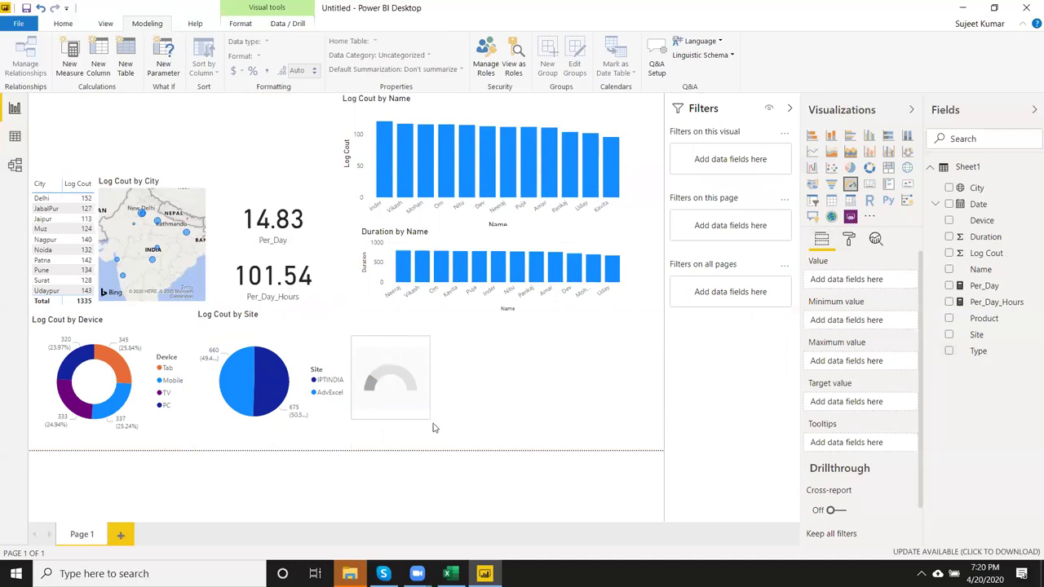
{"action": "left_click", "coordinate": [996, 260]}
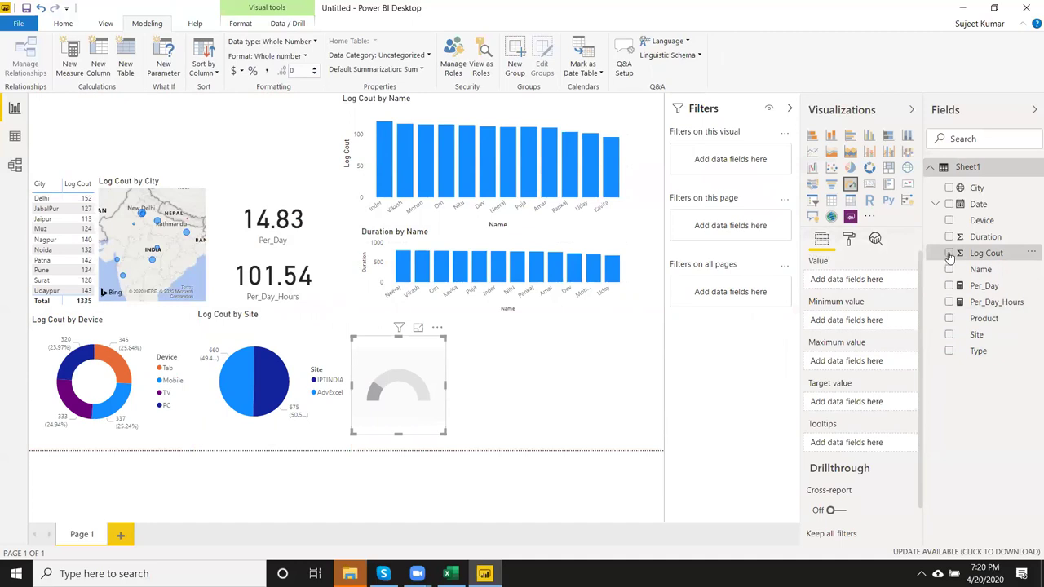
{"action": "left_click", "coordinate": [949, 254]}
{"action": "left_click", "coordinate": [492, 407]}
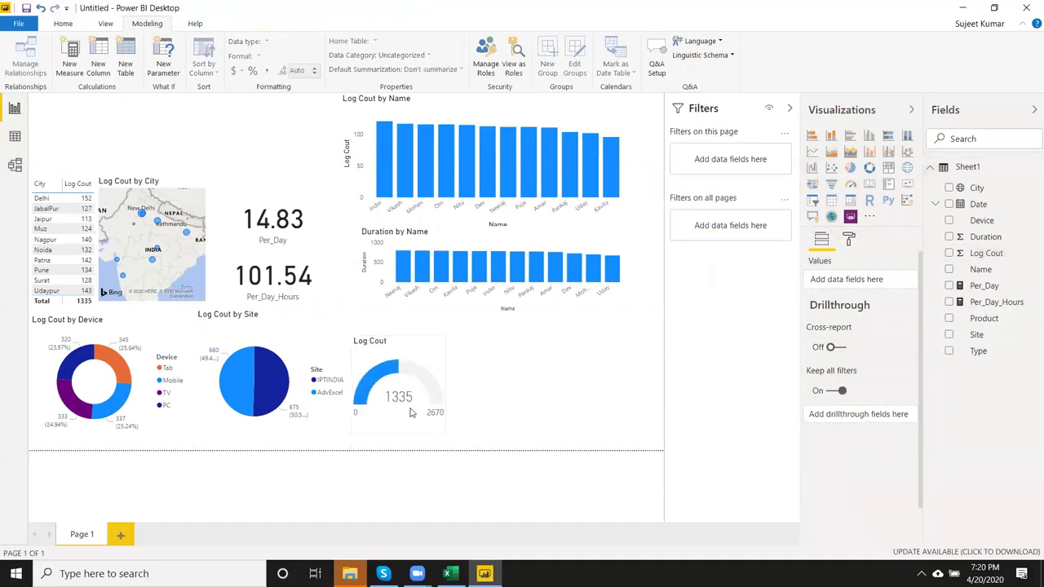
{"action": "left_click", "coordinate": [407, 400]}
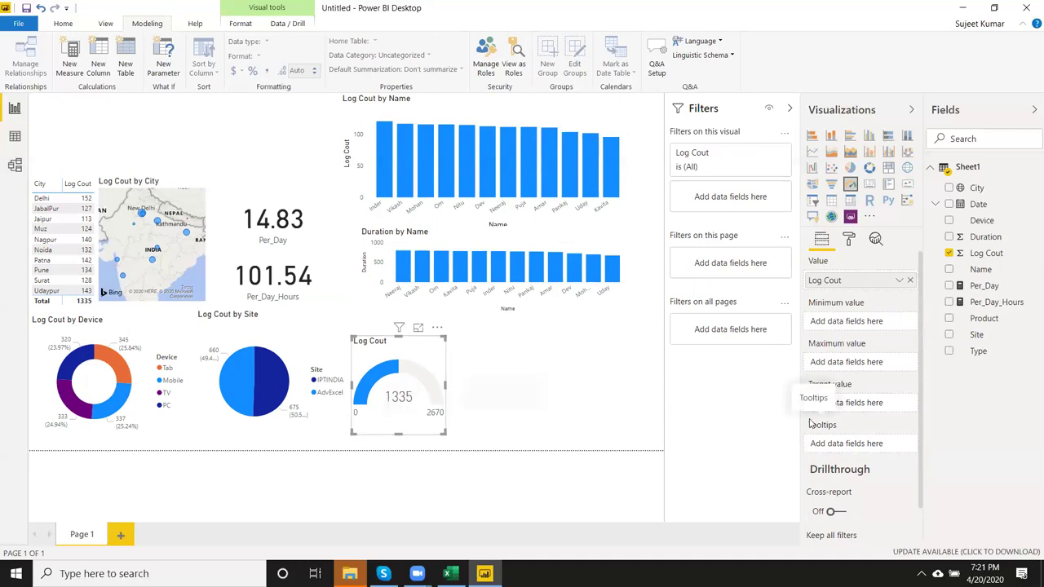
- Create a Target = 1500 measure and set it as the Log Cout gauge's target value
{"action": "left_click", "coordinate": [69, 61]}
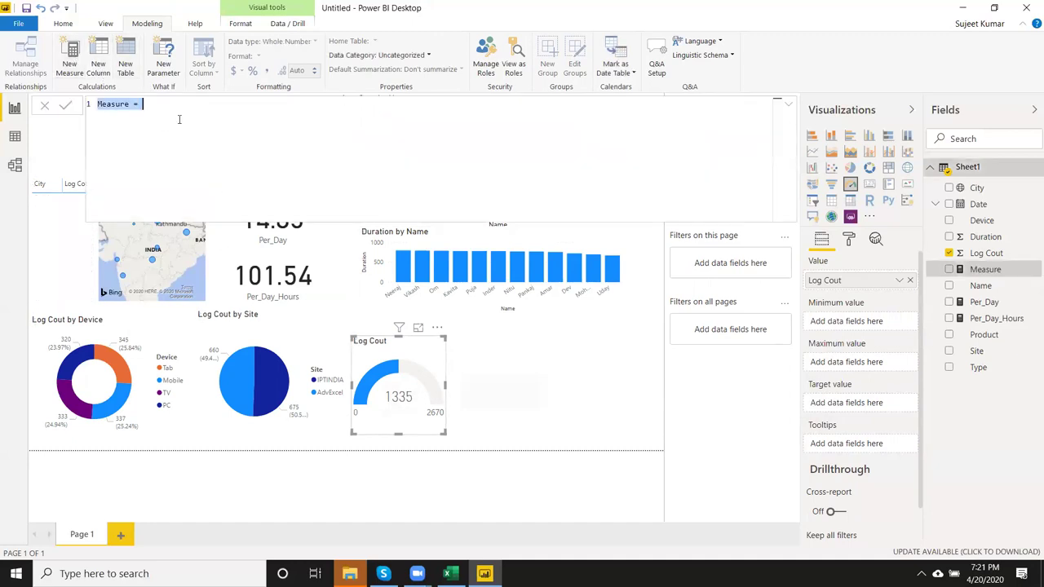
{"action": "double_click", "coordinate": [119, 104]}
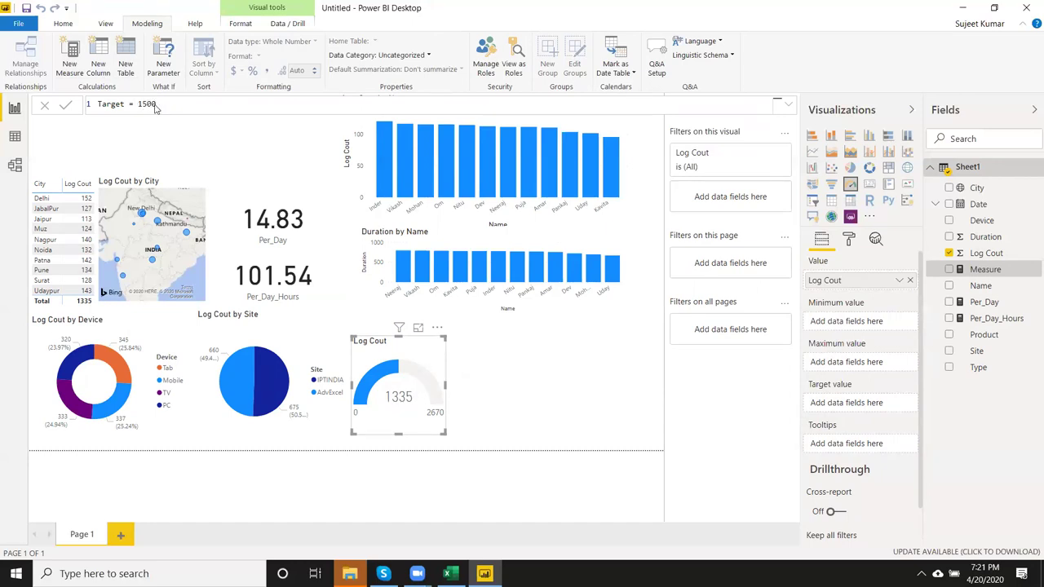
{"action": "key", "text": "Return"}
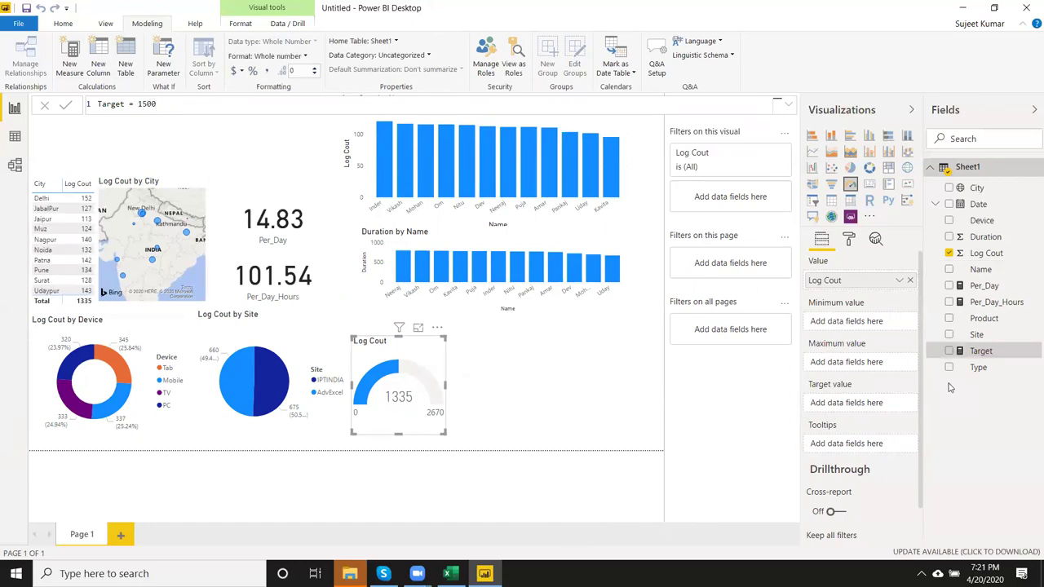
{"action": "left_click_drag", "start_coordinate": [981, 351], "coordinate": [843, 403]}
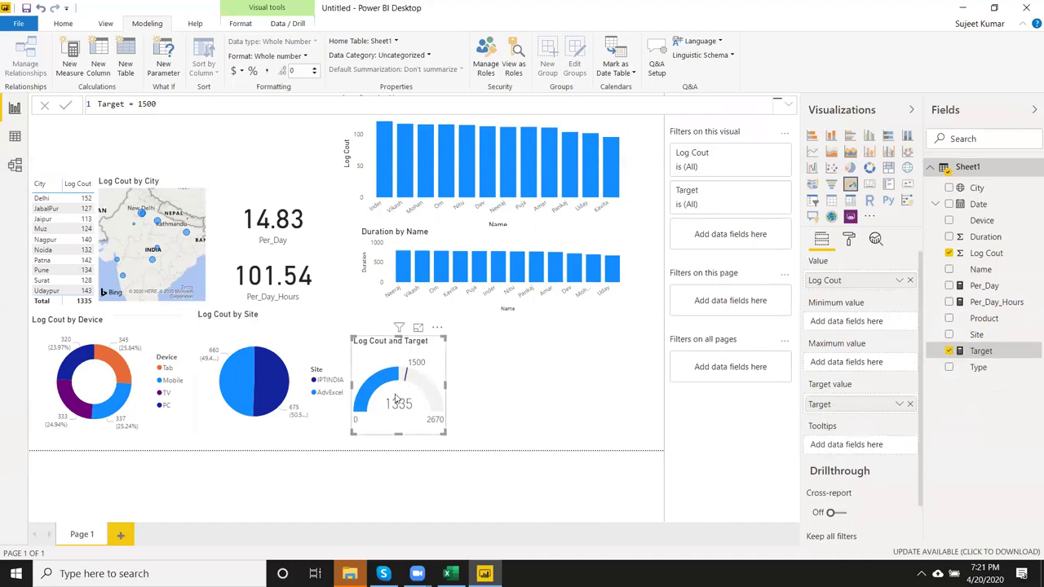
{"action": "left_click", "coordinate": [526, 399]}
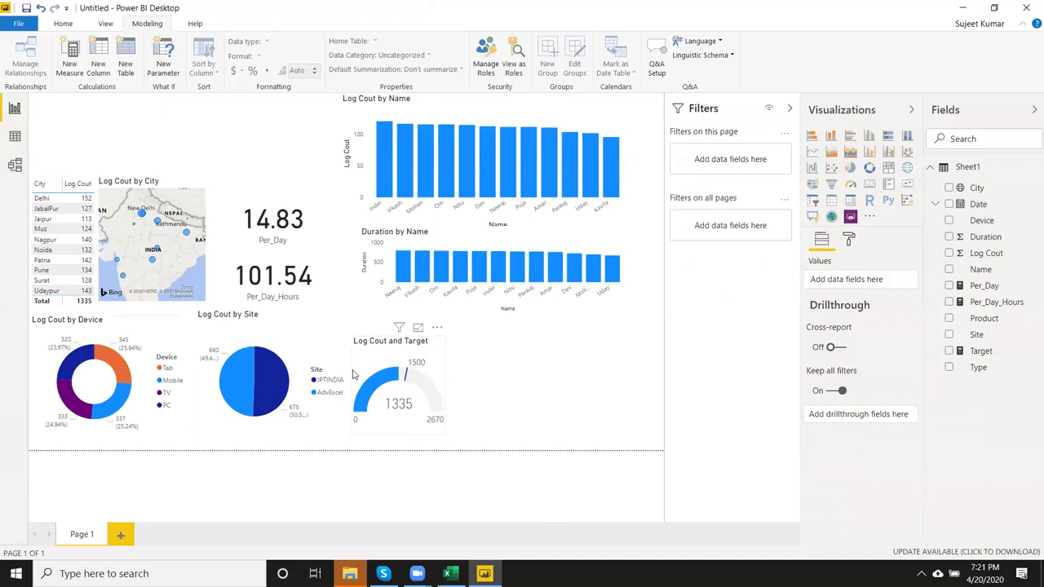
{"action": "left_click", "coordinate": [354, 373]}
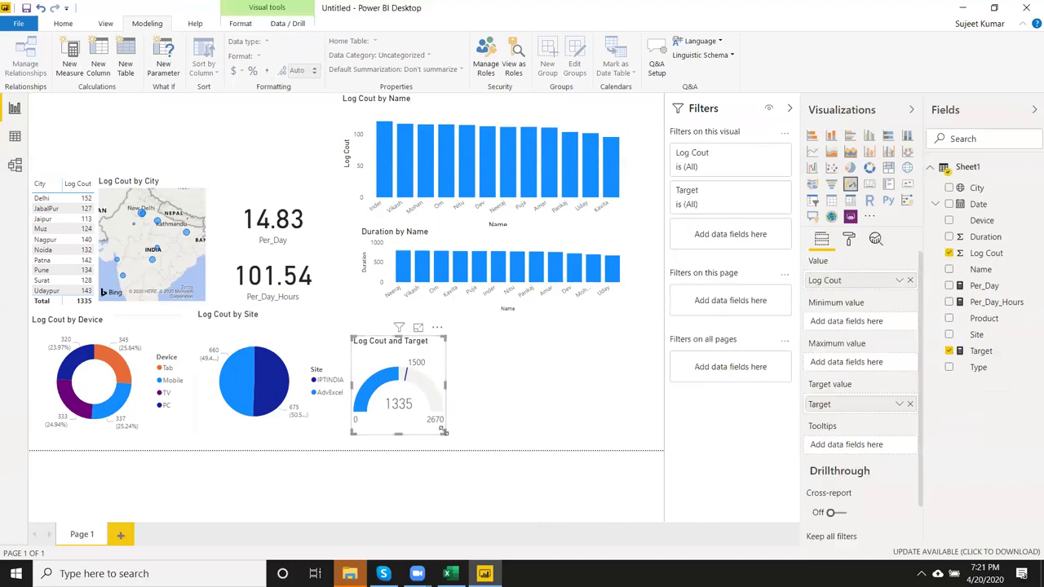
{"action": "left_click", "coordinate": [536, 432]}
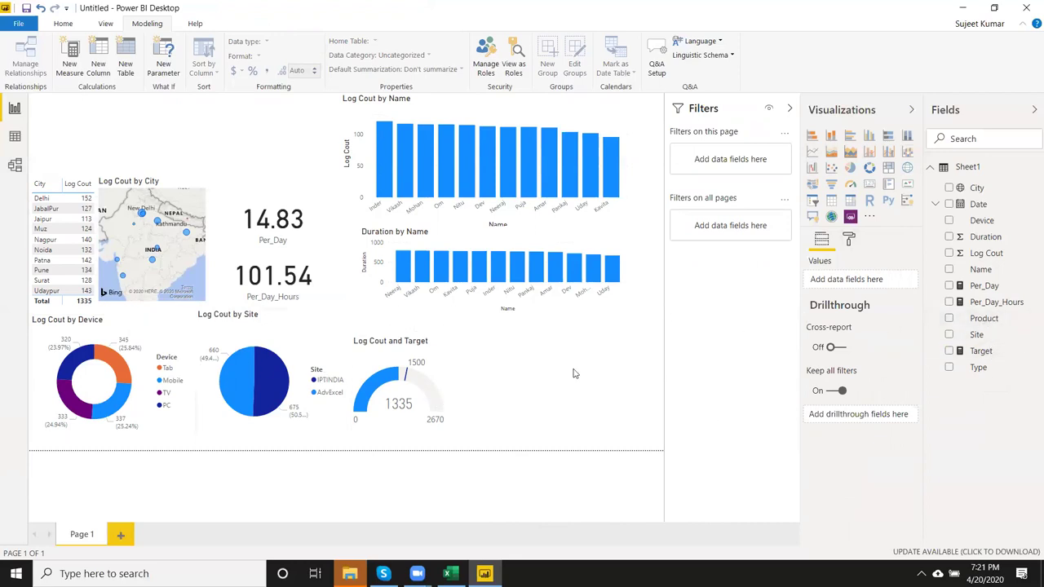
- Place a treemap beside the gauge, widened to the right edge, grouped by Product sized by Log Cout
{"action": "left_click", "coordinate": [888, 167]}
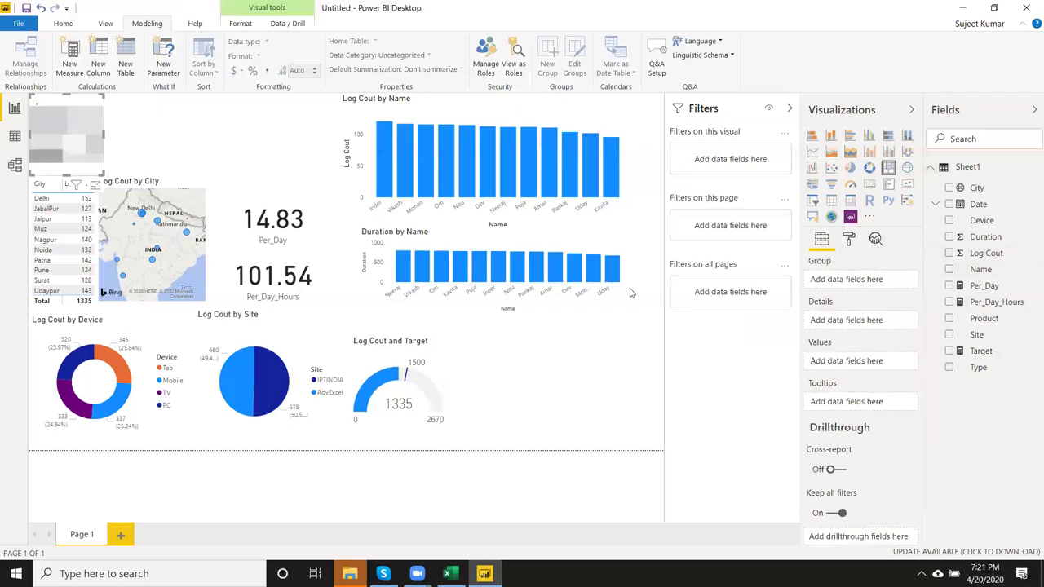
{"action": "left_click_drag", "start_coordinate": [461, 305], "coordinate": [508, 371]}
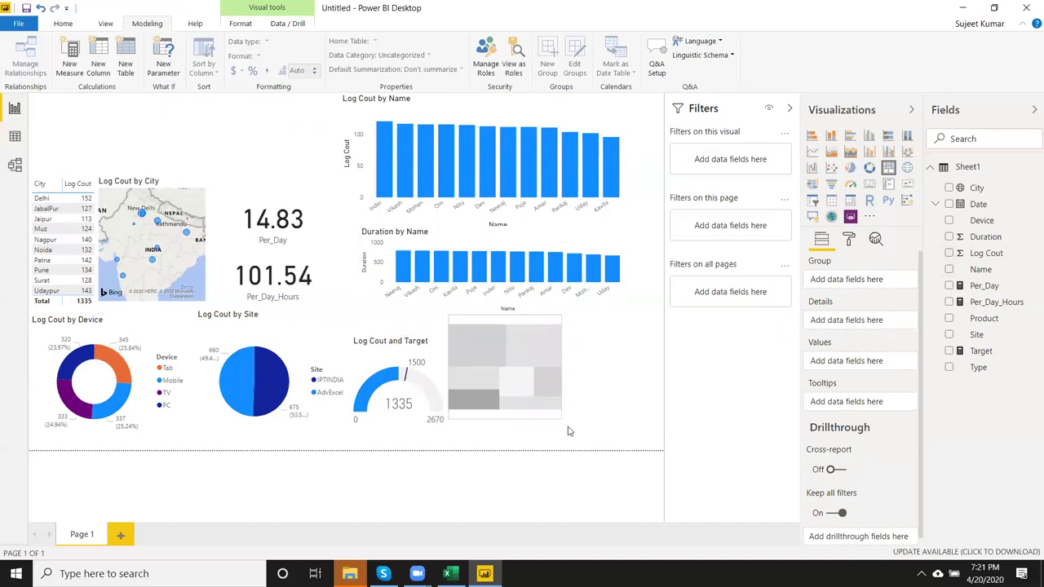
{"action": "left_click_drag", "start_coordinate": [523, 395], "coordinate": [583, 442]}
{"action": "left_click_drag", "start_coordinate": [583, 378], "coordinate": [655, 388]}
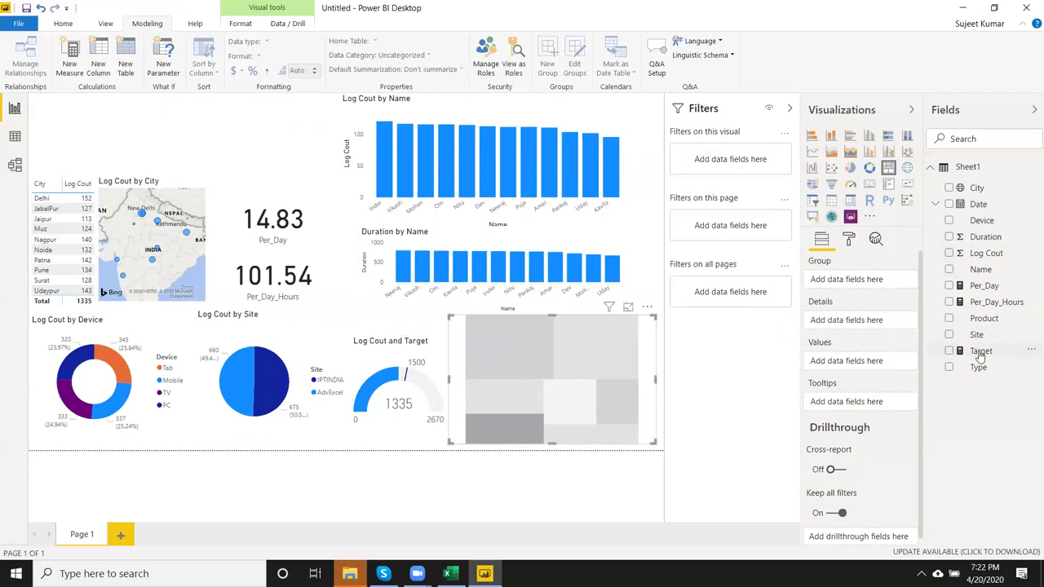
{"action": "left_click_drag", "start_coordinate": [983, 321], "coordinate": [529, 385]}
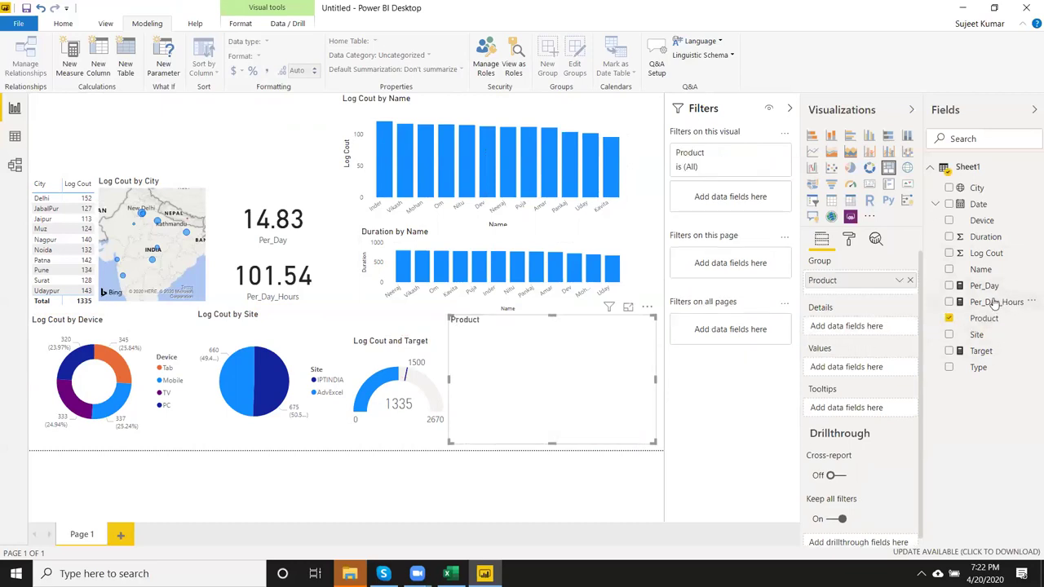
{"action": "left_click_drag", "start_coordinate": [987, 253], "coordinate": [571, 399]}
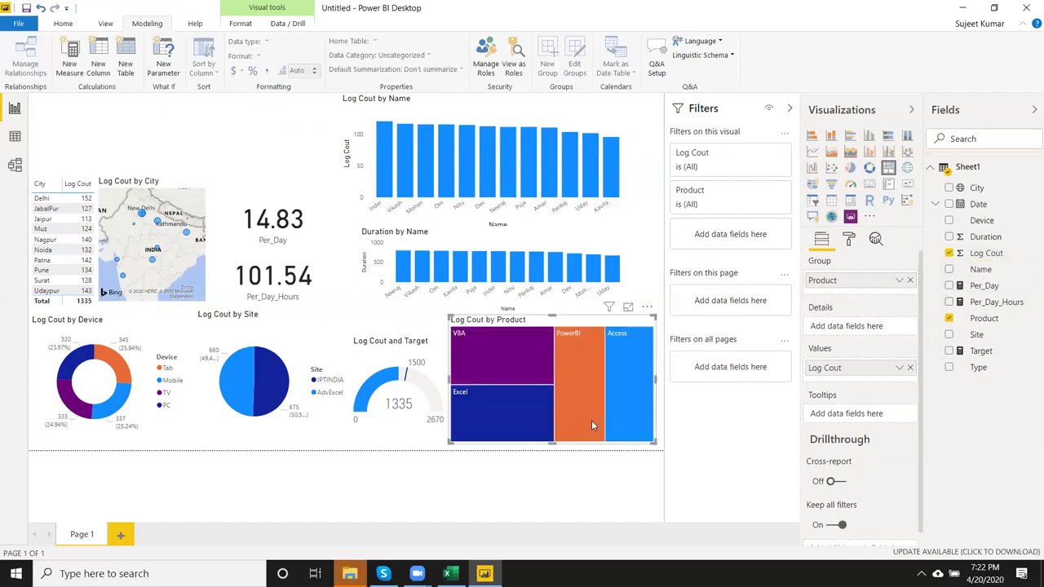
{"action": "left_click", "coordinate": [600, 496]}
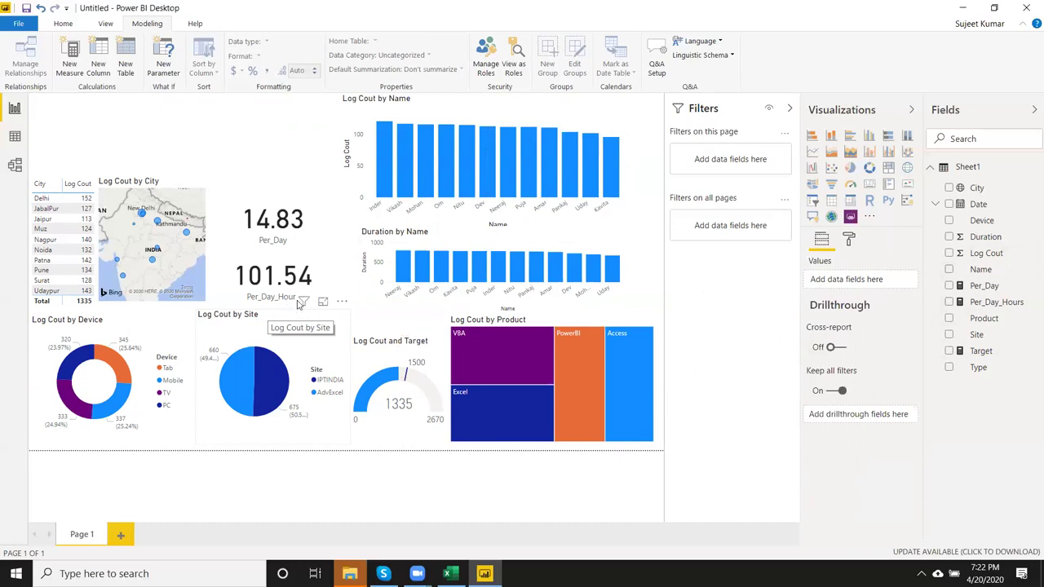
- Insert a text box at the page top holding the Monthly Training Joining Report title
{"action": "left_click", "coordinate": [112, 28]}
{"action": "left_click", "coordinate": [64, 24]}
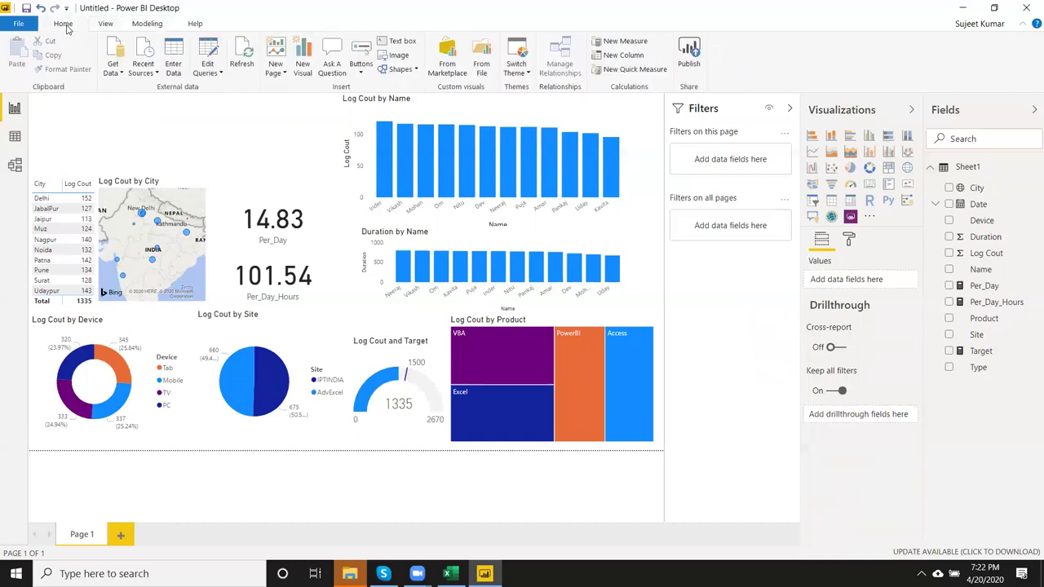
{"action": "left_click", "coordinate": [400, 41]}
{"action": "type", "text": "Monthly Training Joinin"}
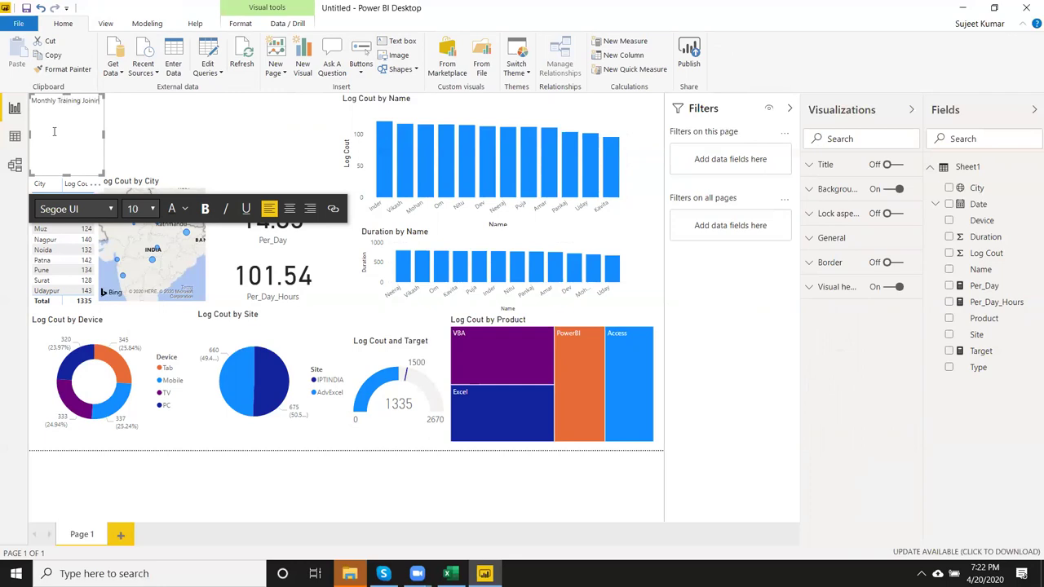
{"action": "type", "text": "g Report"}
{"action": "left_click_drag", "start_coordinate": [103, 136], "coordinate": [190, 137]}
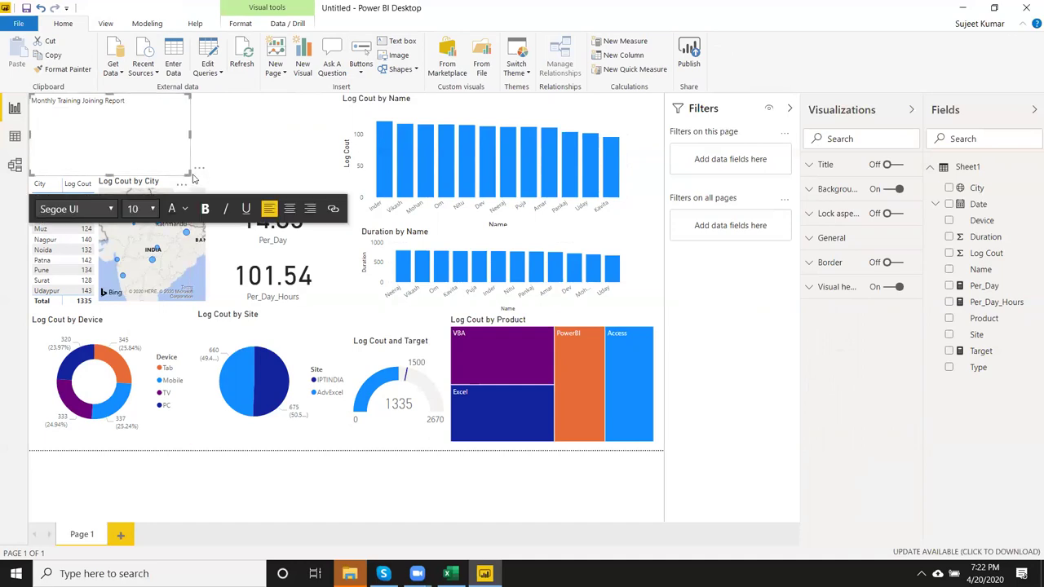
- Set the title text to 18 pt and resize its box to fit one line
{"action": "left_click", "coordinate": [153, 209]}
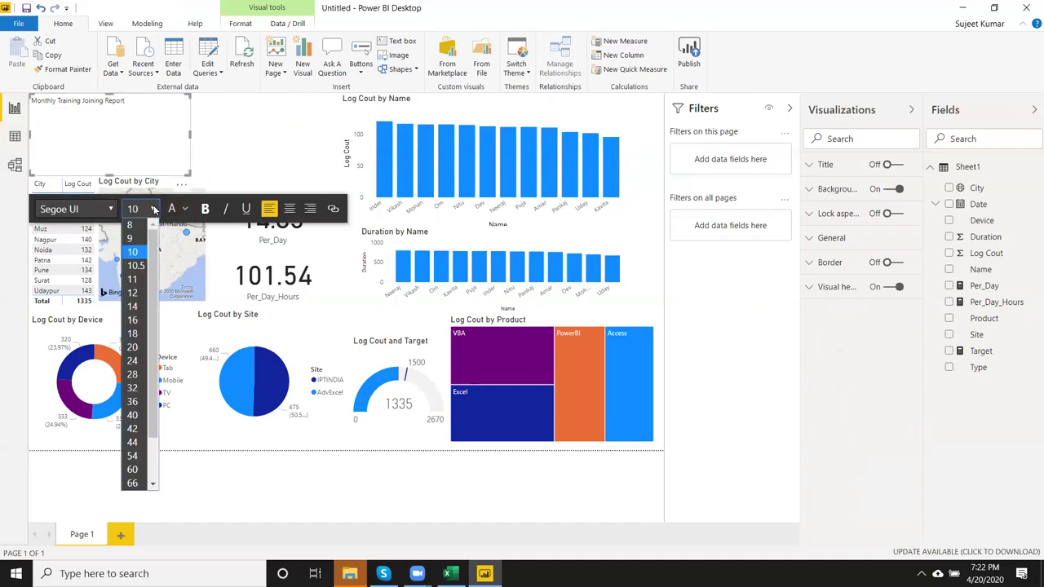
{"action": "left_click", "coordinate": [132, 374]}
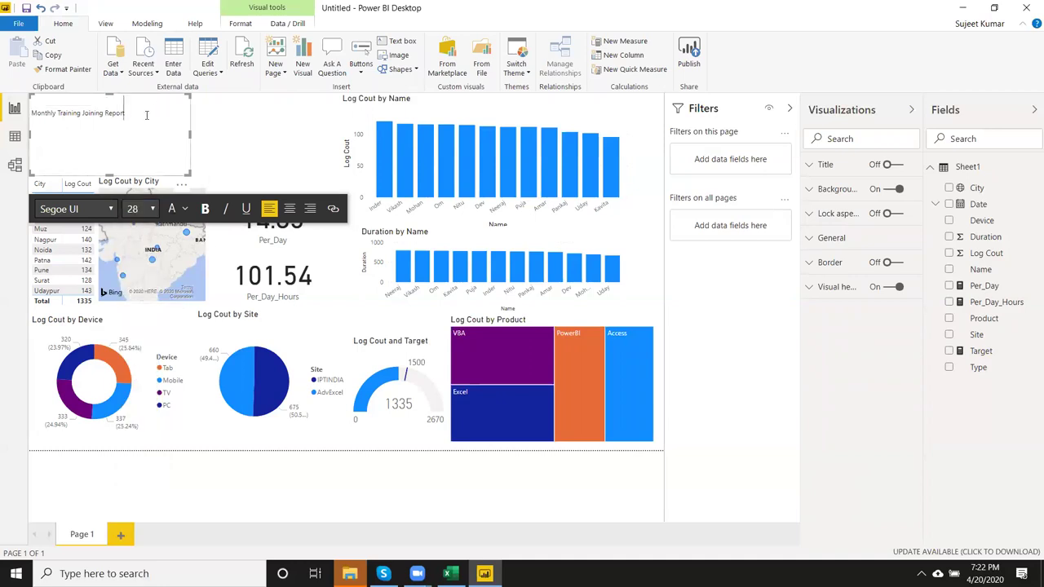
{"action": "key", "text": "ctrl+a"}
{"action": "left_click", "coordinate": [152, 210]}
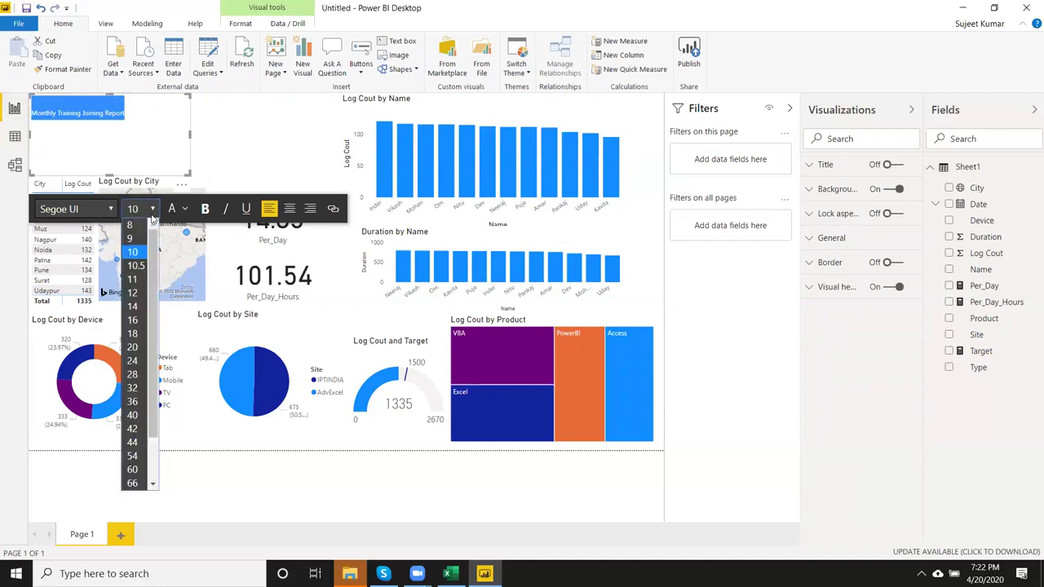
{"action": "left_click", "coordinate": [140, 334]}
{"action": "mouse_move", "coordinate": [190, 133]}
{"action": "left_mouse_down"}
{"action": "mouse_move", "coordinate": [235, 133]}
{"action": "mouse_move", "coordinate": [25, 103]}
{"action": "left_mouse_up"}
{"action": "left_click", "coordinate": [166, 140]}
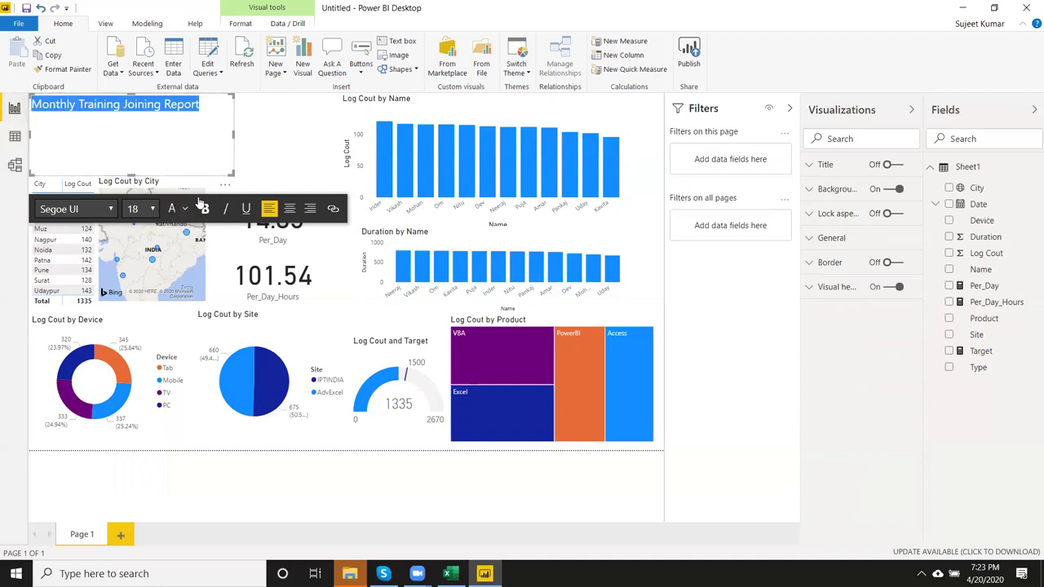
{"action": "mouse_move", "coordinate": [233, 171]}
{"action": "left_mouse_down"}
{"action": "mouse_move", "coordinate": [221, 122]}
{"action": "mouse_move", "coordinate": [208, 121]}
{"action": "left_mouse_up"}
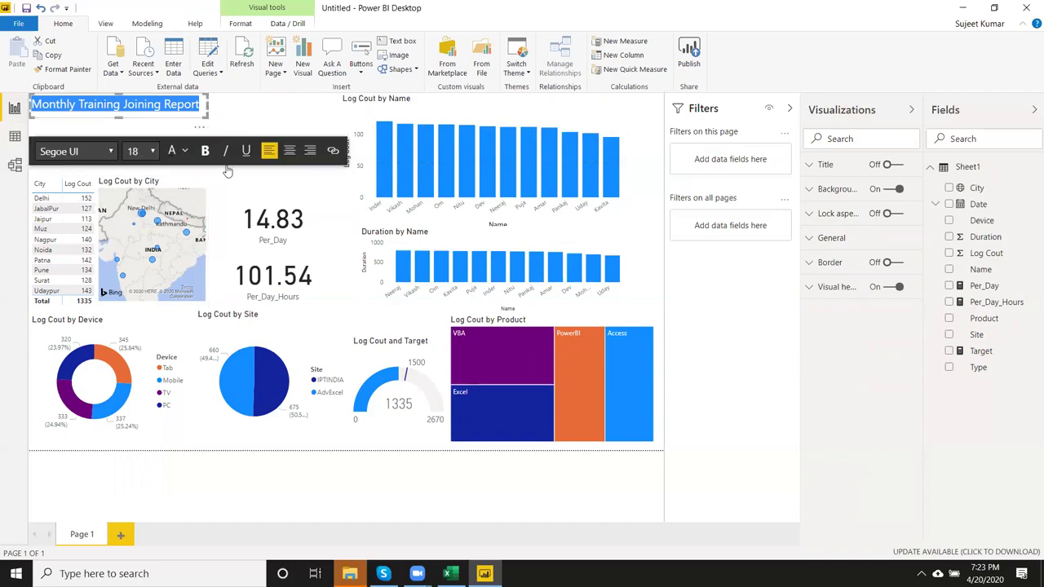
{"action": "left_click", "coordinate": [265, 125]}
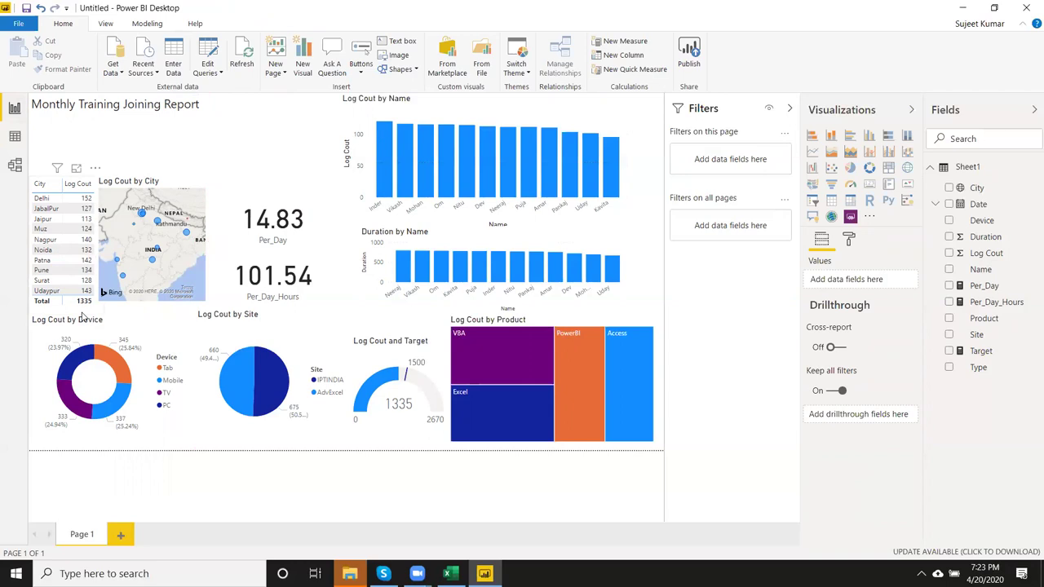
{"action": "left_click", "coordinate": [40, 230]}
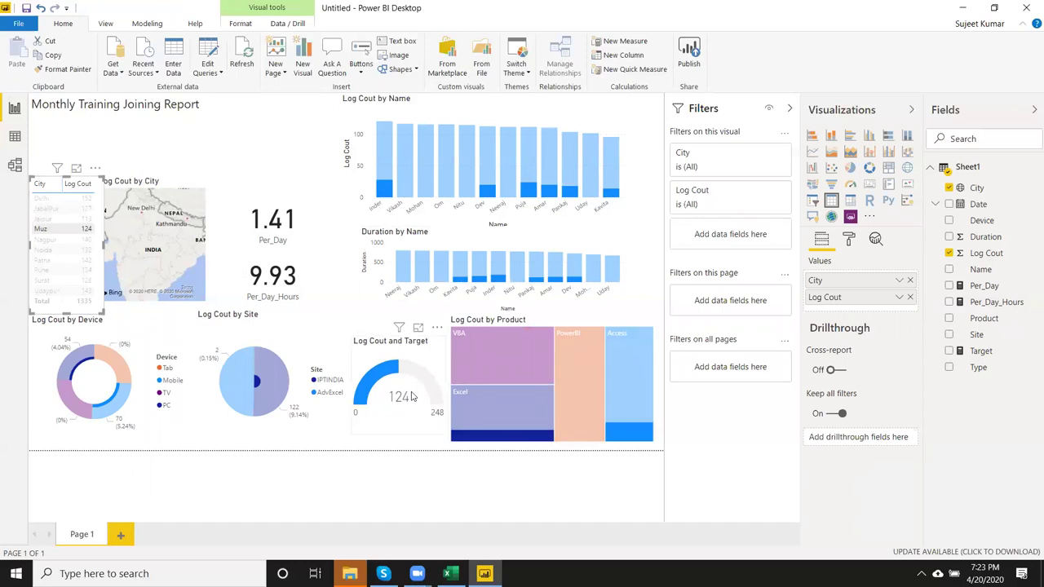
{"action": "mouse_move", "coordinate": [61, 229]}
{"action": "left_click", "coordinate": [86, 234]}
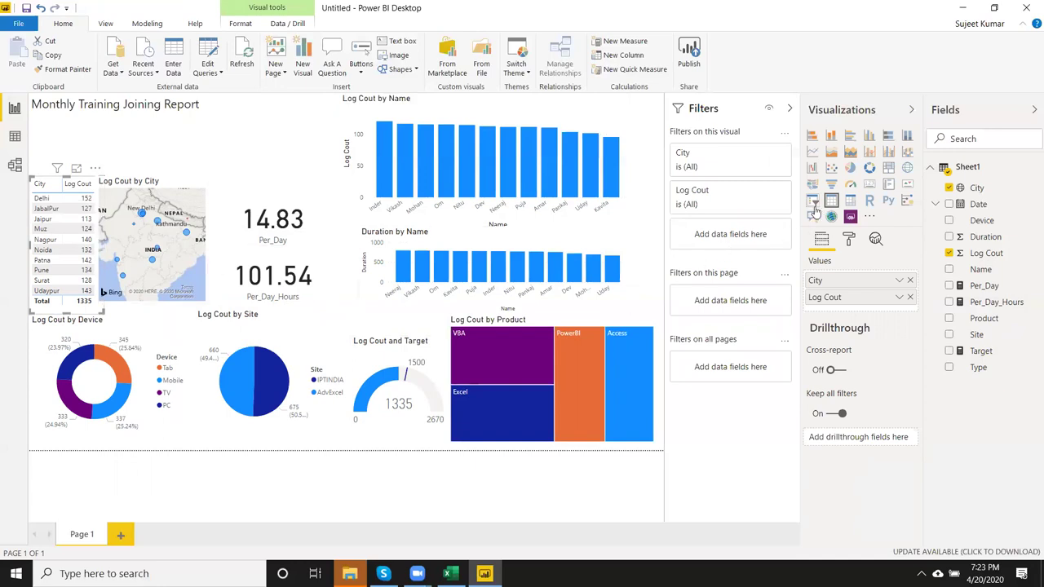
{"action": "left_click", "coordinate": [813, 210]}
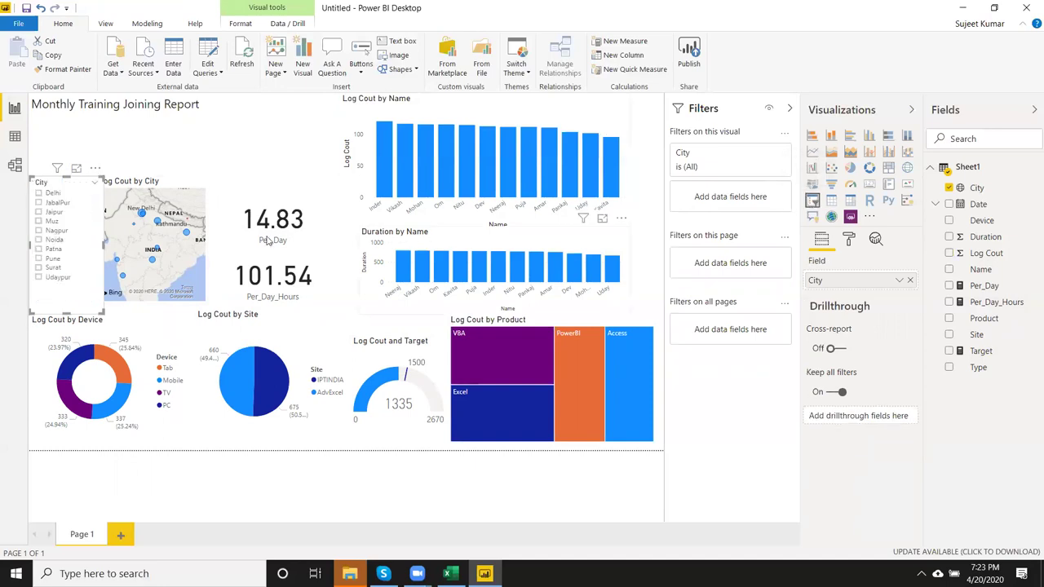
{"action": "left_click_drag", "start_coordinate": [104, 236], "coordinate": [98, 237]}
{"action": "key", "text": "ctrl+z"}
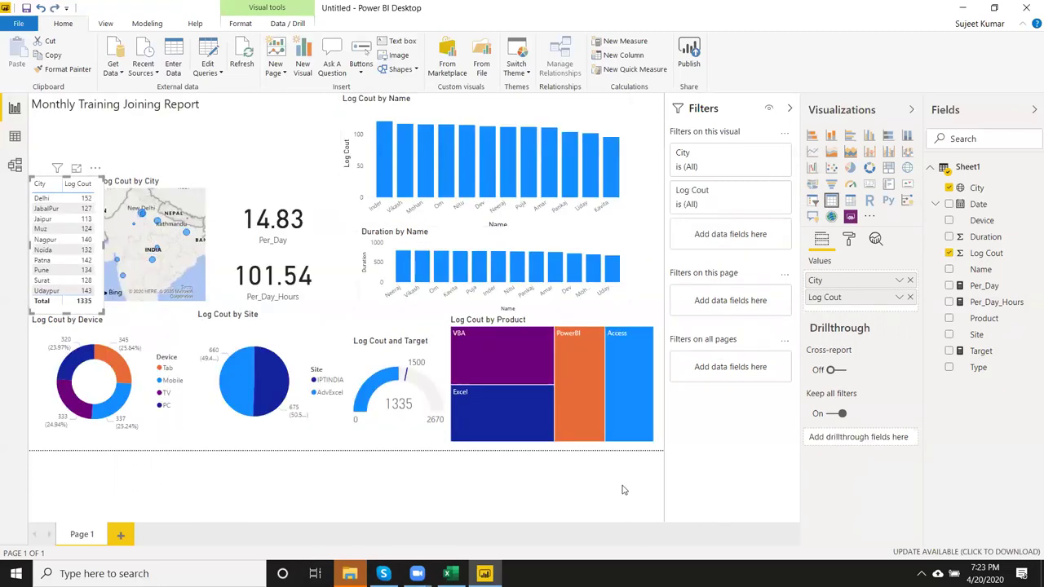
{"action": "left_click", "coordinate": [623, 490]}
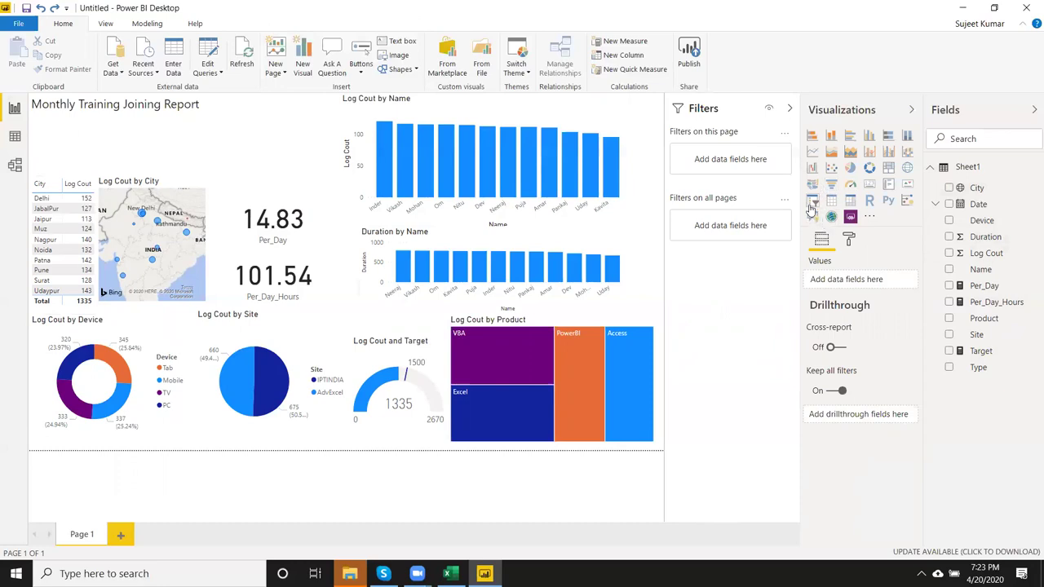
{"action": "left_click", "coordinate": [813, 201]}
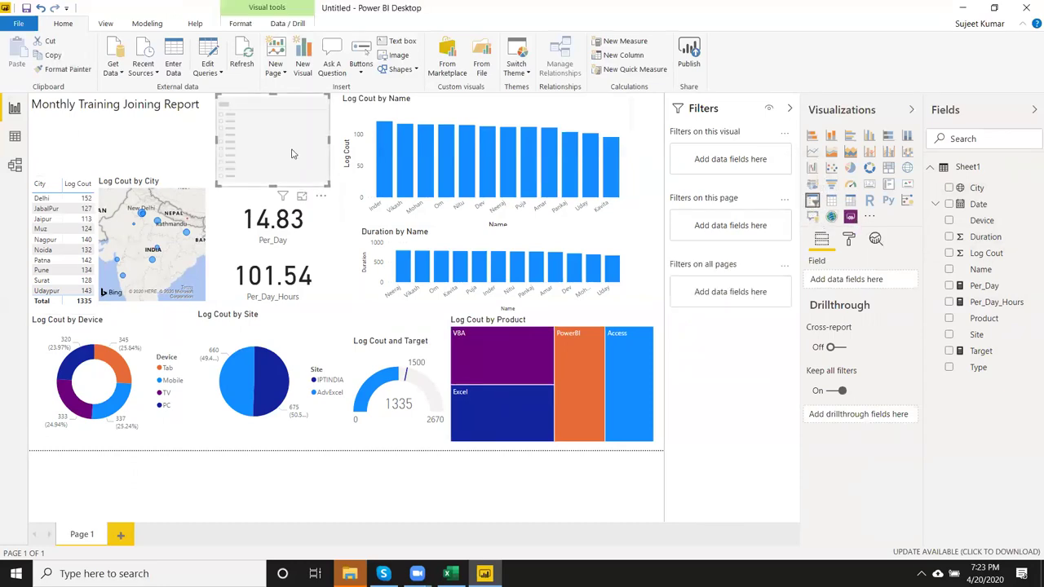
{"action": "mouse_move", "coordinate": [978, 204]}
{"action": "mouse_move", "coordinate": [975, 192]}
{"action": "left_mouse_down"}
{"action": "mouse_move", "coordinate": [297, 151]}
{"action": "mouse_move", "coordinate": [337, 116]}
{"action": "mouse_move", "coordinate": [344, 139]}
{"action": "left_mouse_up"}
{"action": "left_click_drag", "start_coordinate": [291, 108], "coordinate": [267, 121]}
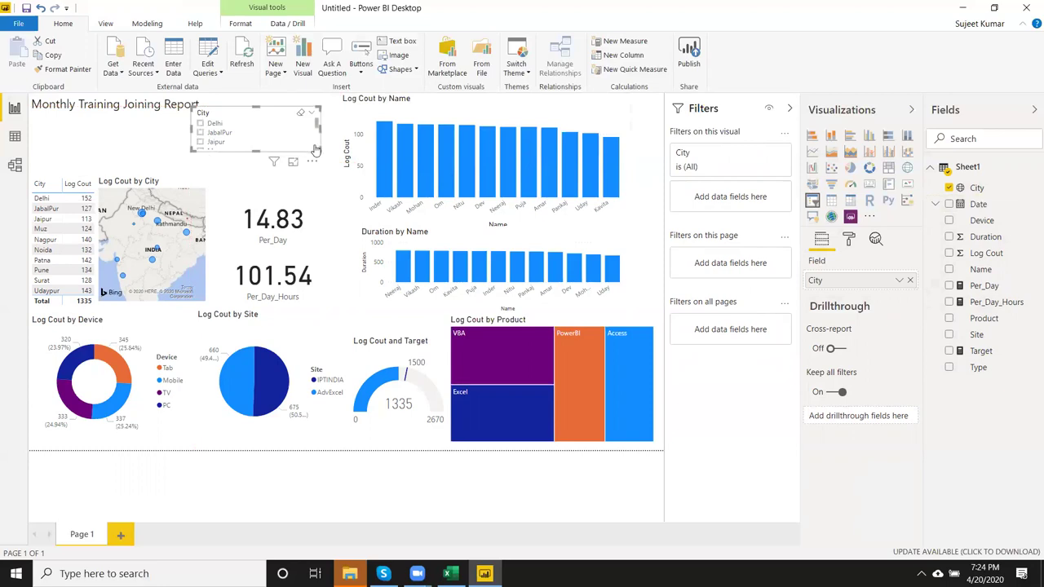
{"action": "left_click_drag", "start_coordinate": [315, 145], "coordinate": [323, 176]}
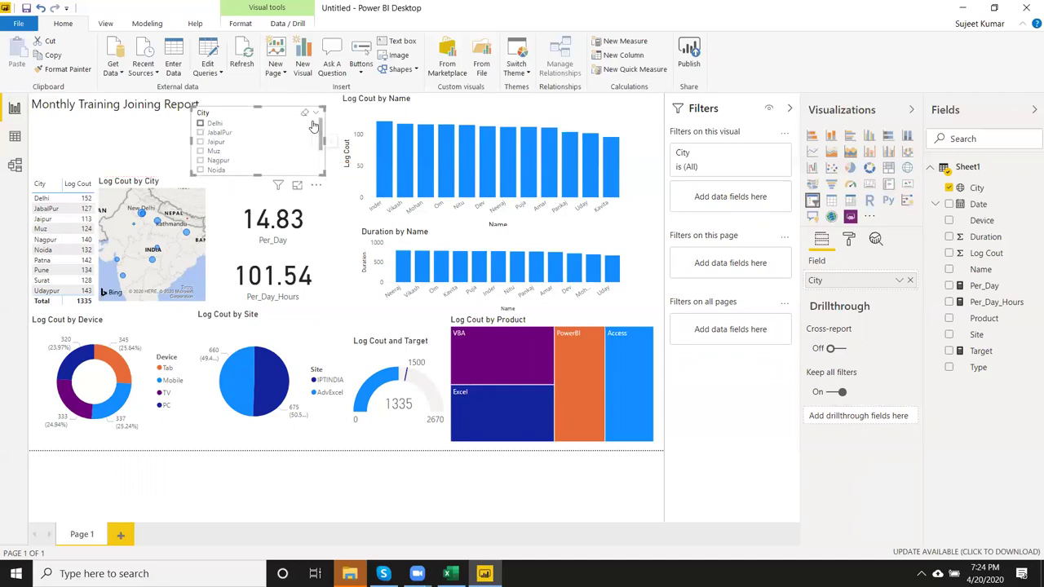
{"action": "left_click", "coordinate": [190, 129]}
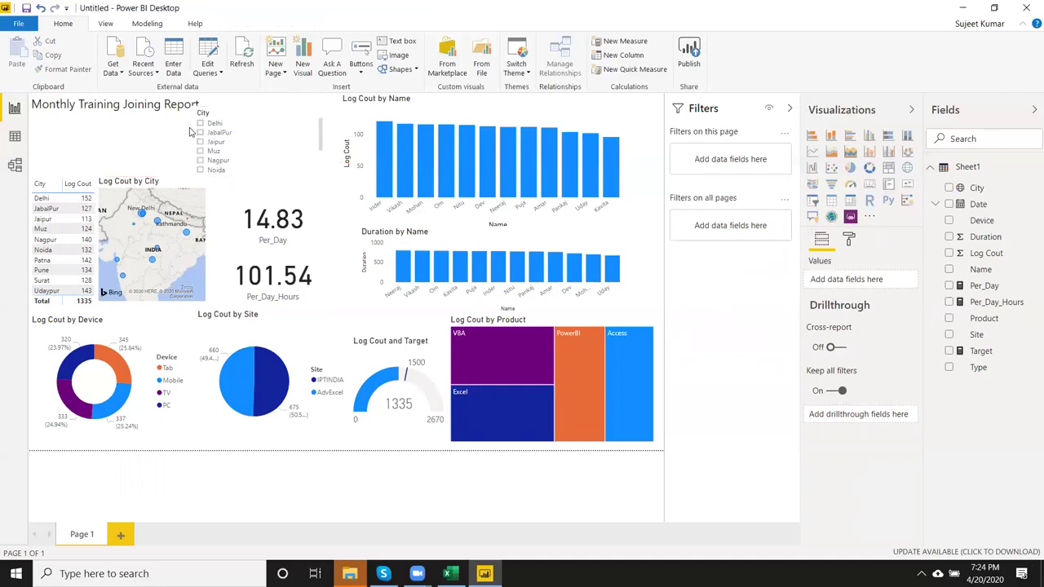
{"action": "left_click", "coordinate": [263, 120]}
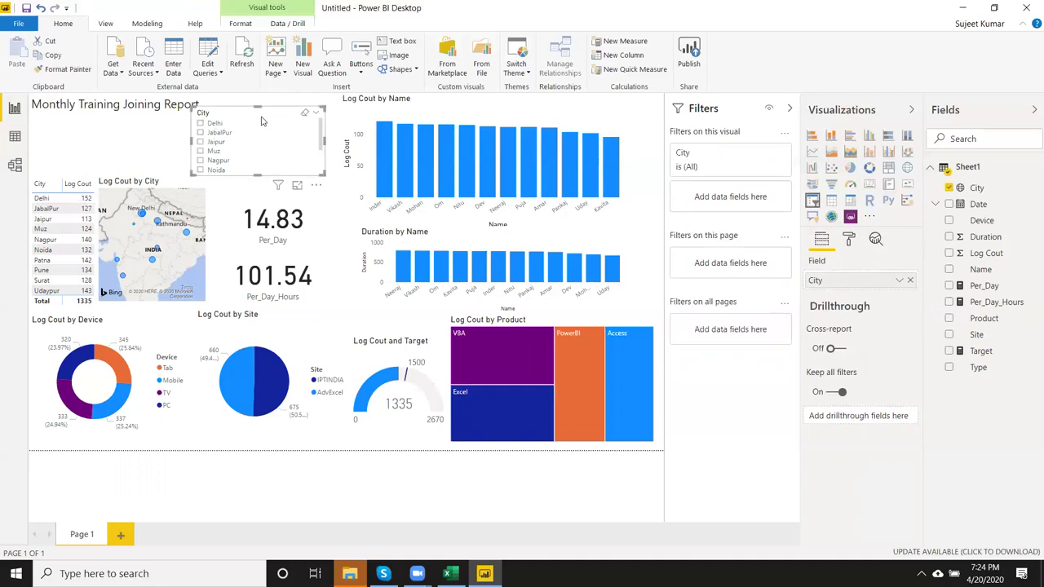
{"action": "key", "text": "Delete"}
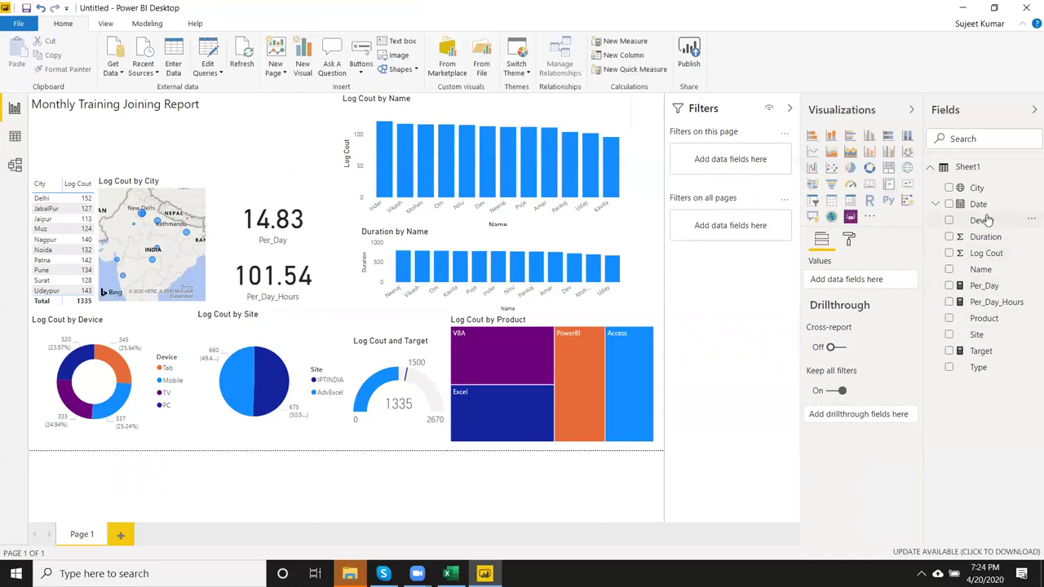
- Drag the City field into 'Filters on this page' to make a page-level City filter
{"action": "left_click_drag", "start_coordinate": [979, 203], "coordinate": [752, 166]}
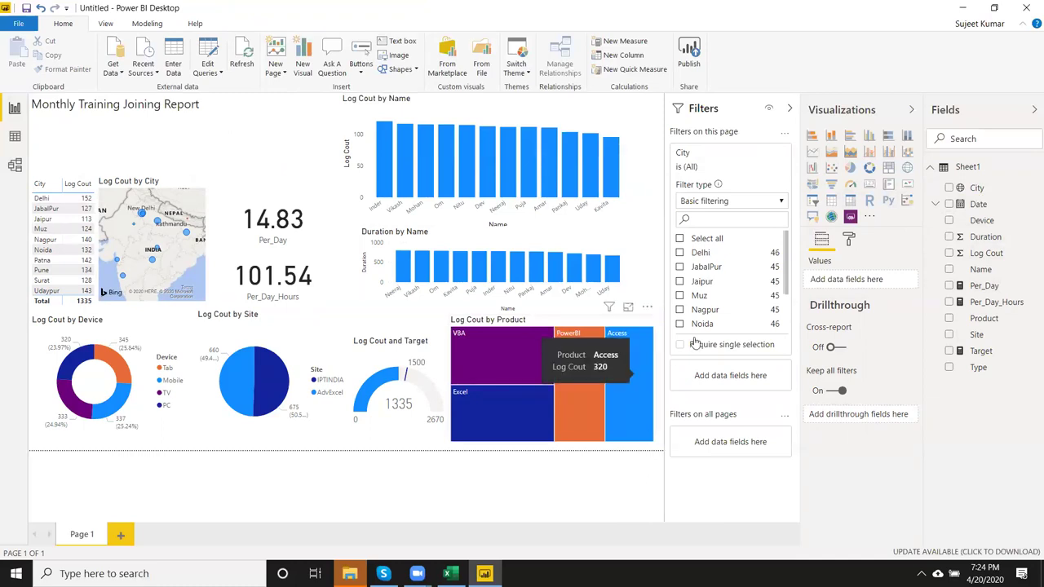
{"action": "mouse_move", "coordinate": [730, 159]}
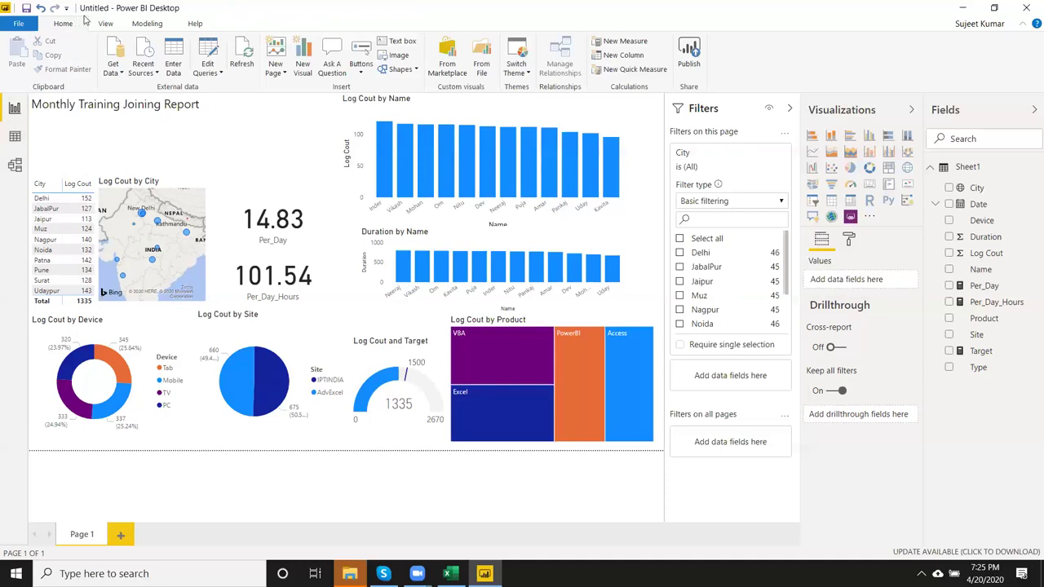
- Create a new measure From = MIN(Sheet1[Date]) from the Modeling tab
{"action": "left_click", "coordinate": [148, 27]}
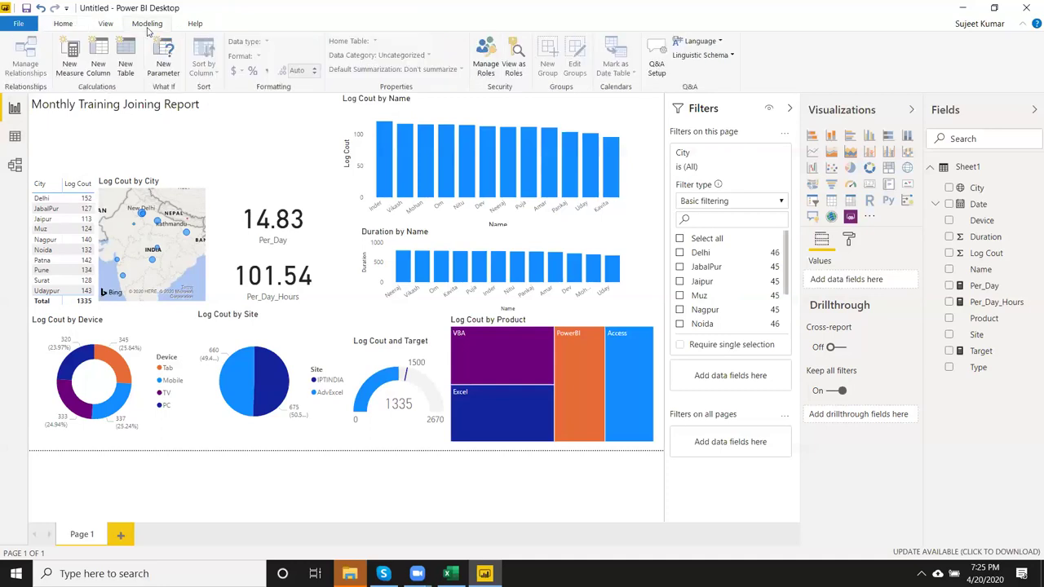
{"action": "left_click", "coordinate": [73, 66]}
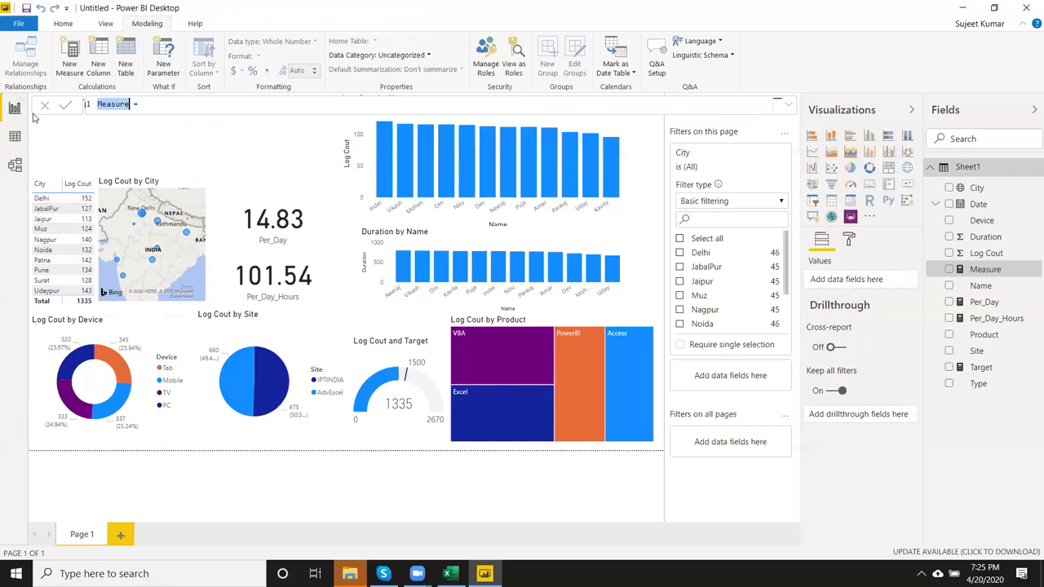
{"action": "type", "text": "From"}
{"action": "type", "text": " = M"}
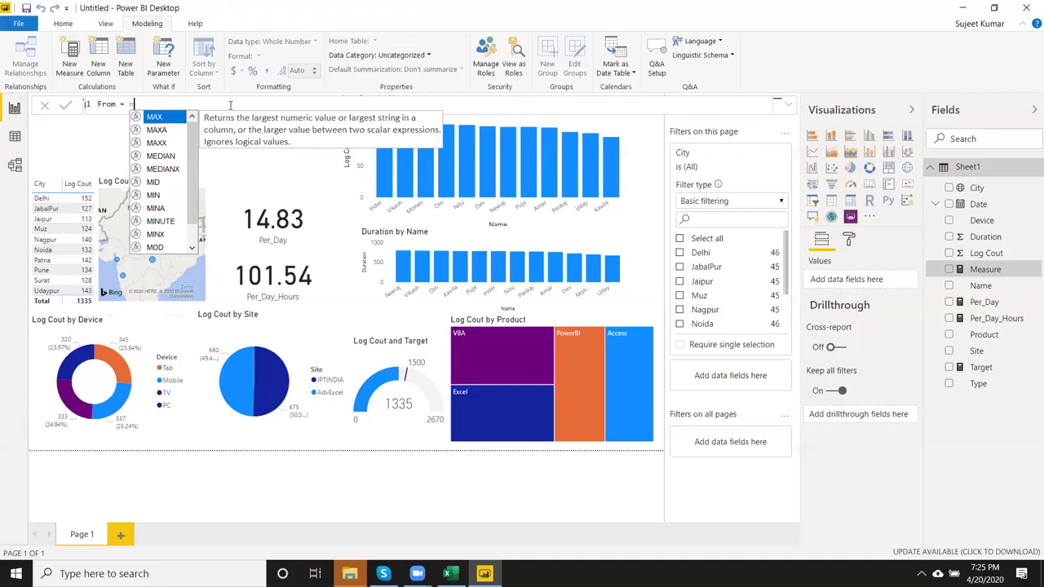
{"action": "type", "text": "IN("}
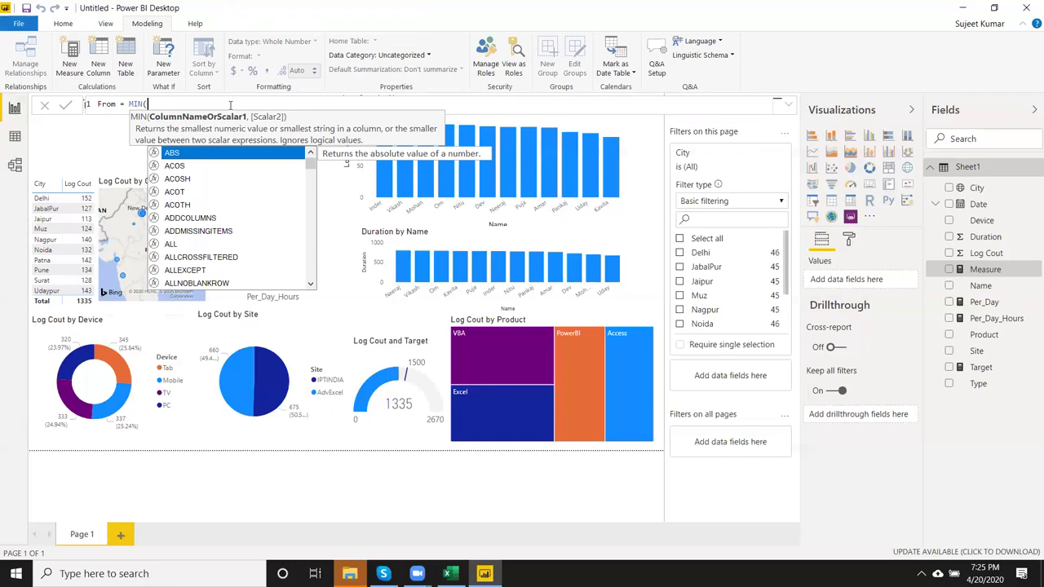
{"action": "type", "text": "date"}
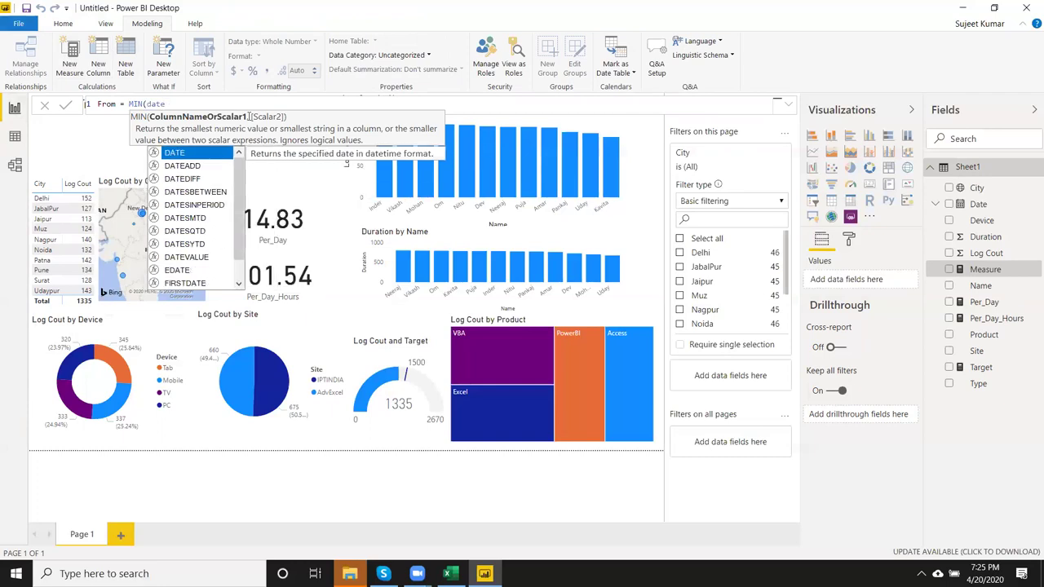
{"action": "scroll", "coordinate": [239, 221], "scroll_direction": "down", "scroll_amount": 1}
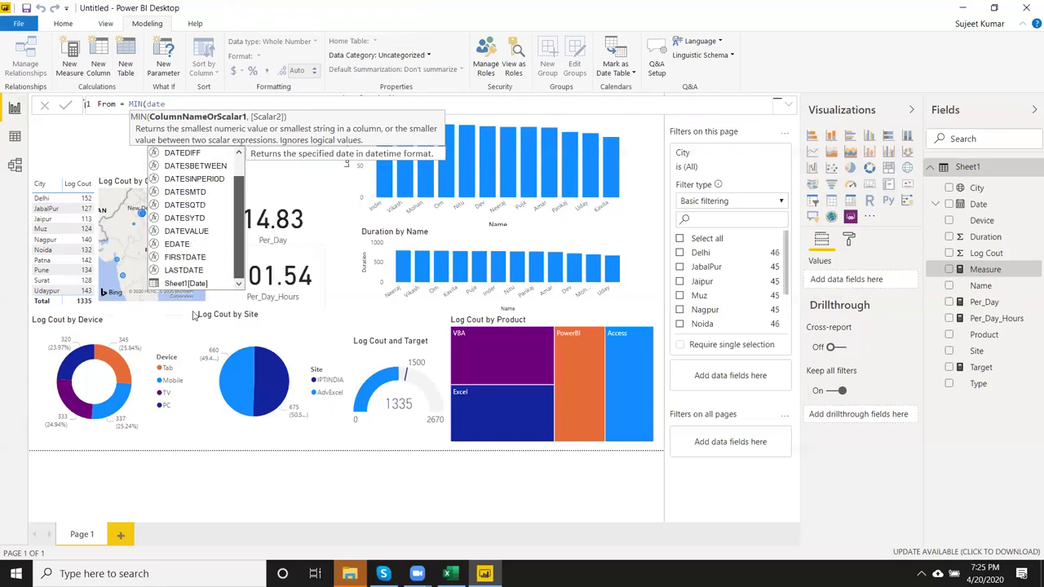
{"action": "left_click", "coordinate": [186, 283]}
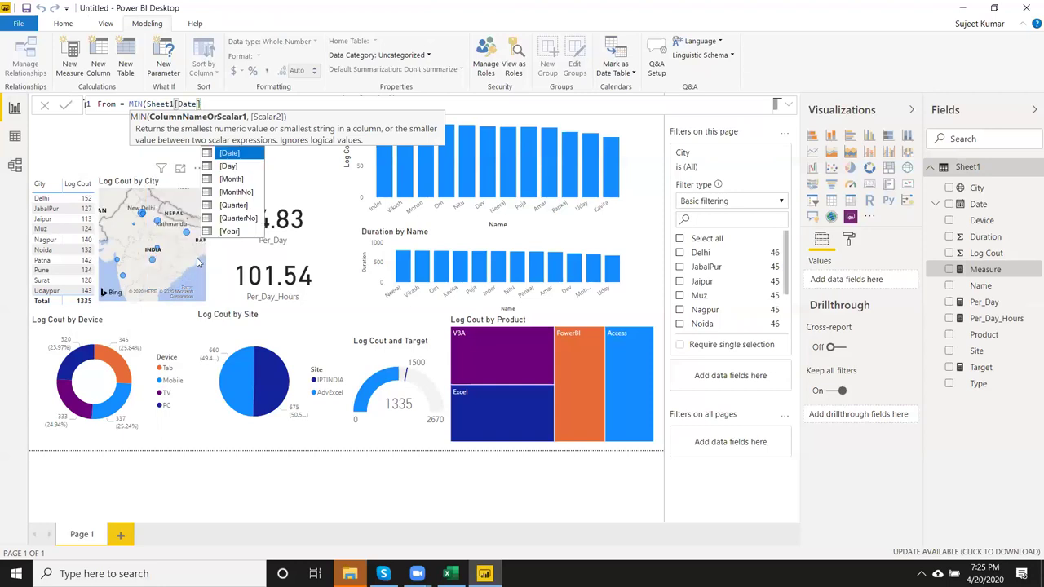
{"action": "type", "text": ")"}
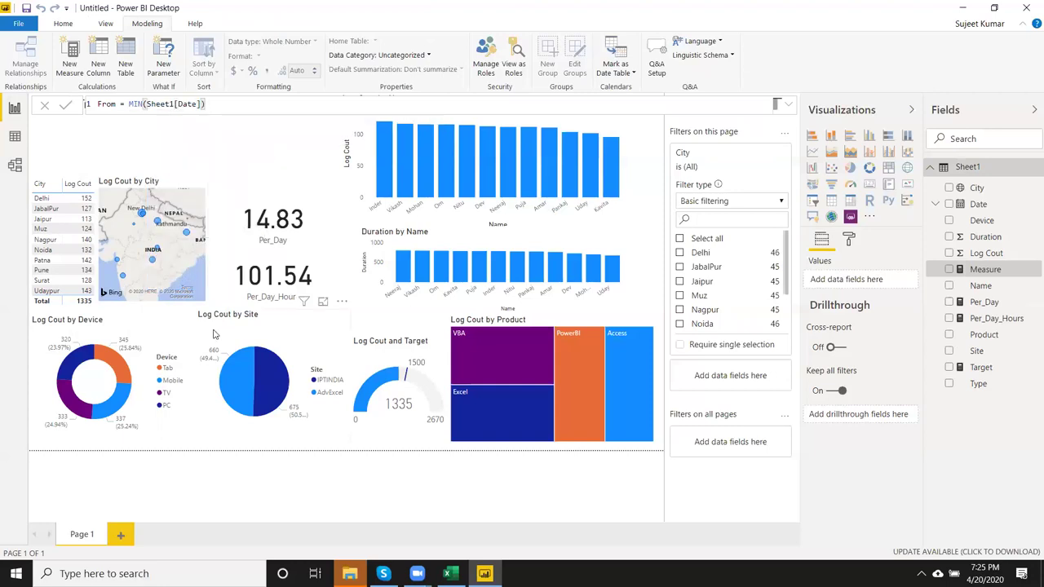
{"action": "key", "text": "Return"}
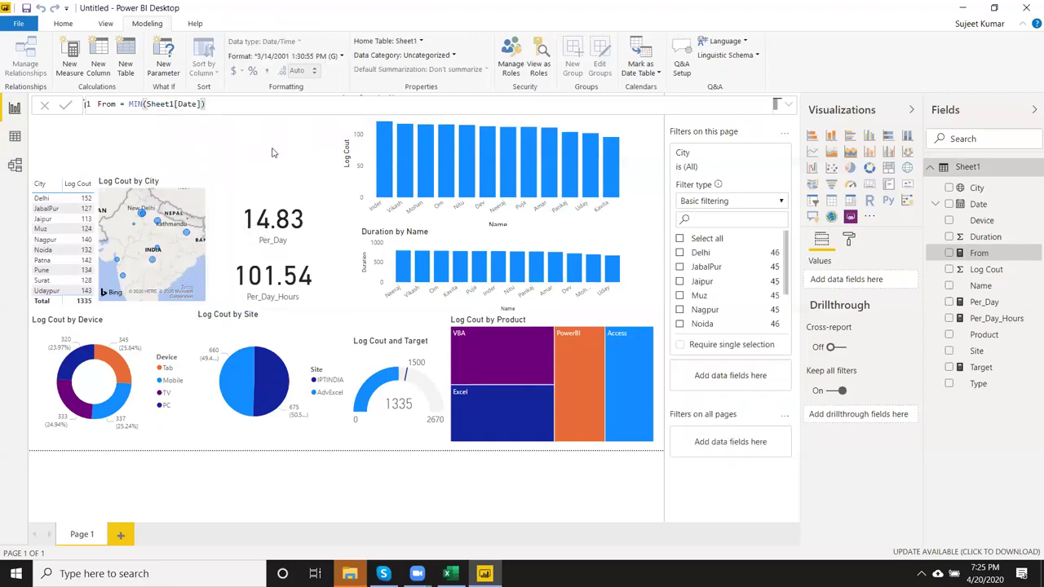
- Start a new measure named To using the MAX function
{"action": "left_click", "coordinate": [72, 68]}
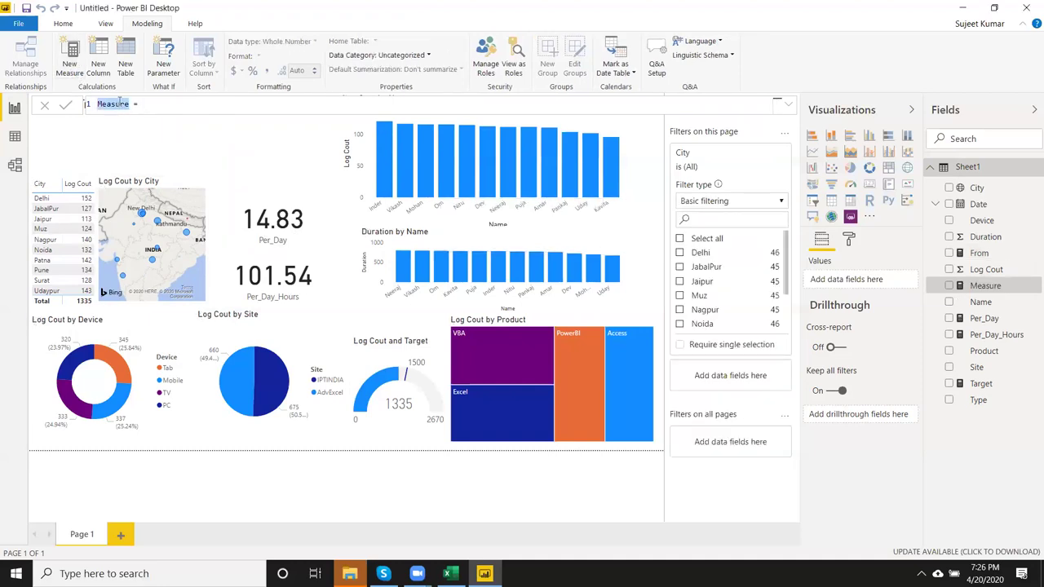
{"action": "type", "text": "Ma"}
{"action": "key", "text": "BackSpace"}
{"action": "key", "text": "BackSpace"}
{"action": "key", "text": "BackSpace"}
{"action": "type", "text": "T"}
{"action": "type", "text": "MIN("}
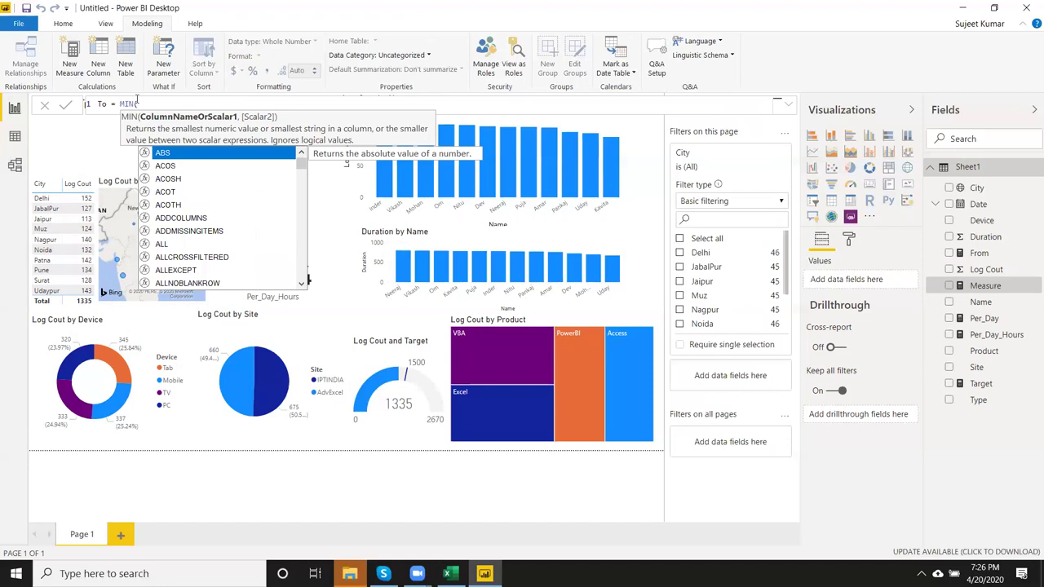
{"action": "type", "text": "Dat"}
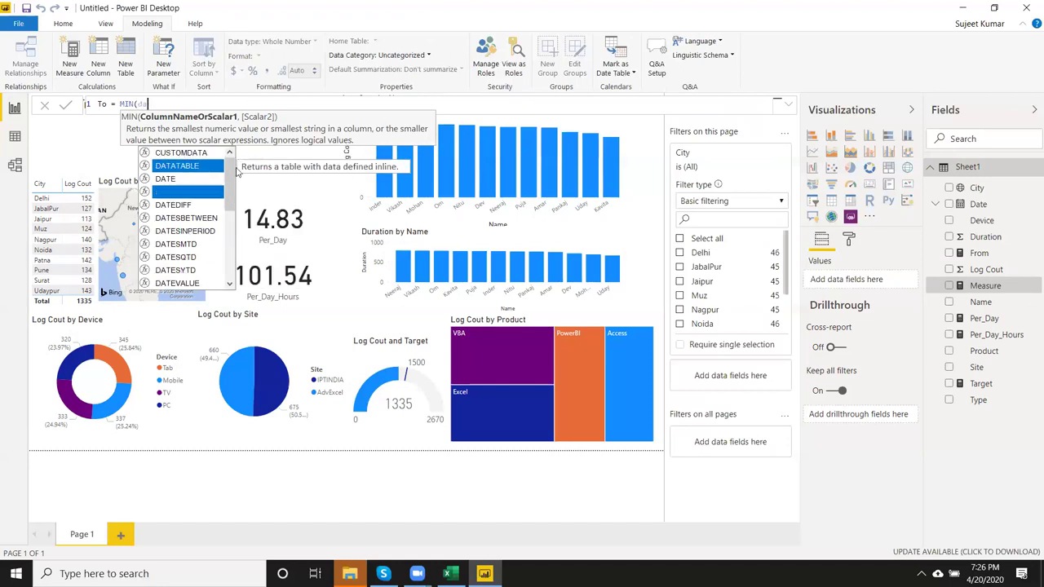
{"action": "key", "text": "BackSpace"}
{"action": "key", "text": "BackSpace"}
{"action": "key", "text": "BackSpace"}
{"action": "key", "text": "BackSpace"}
{"action": "type", "text": "M"}
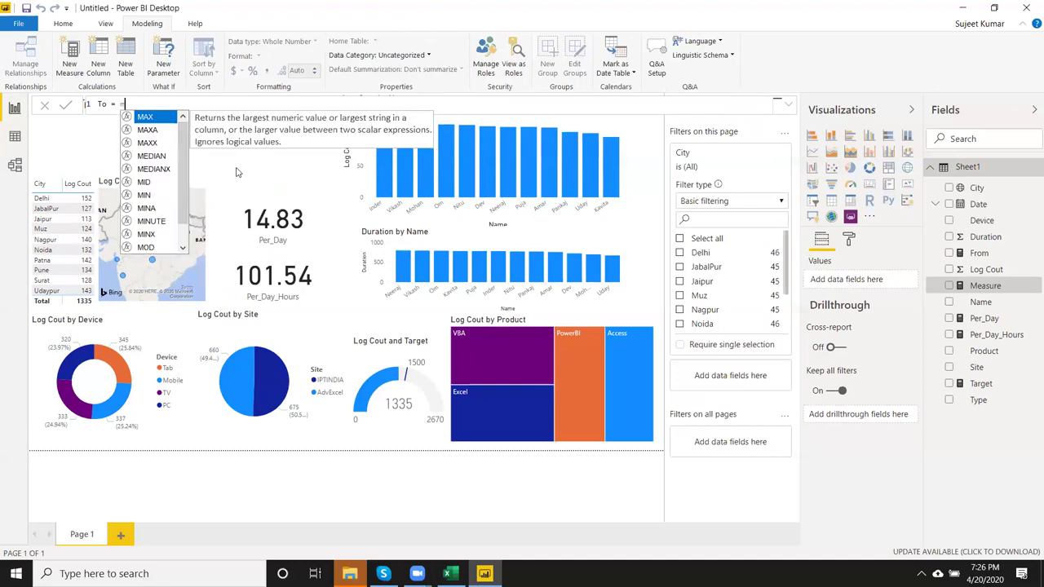
{"action": "key", "text": "Tab"}
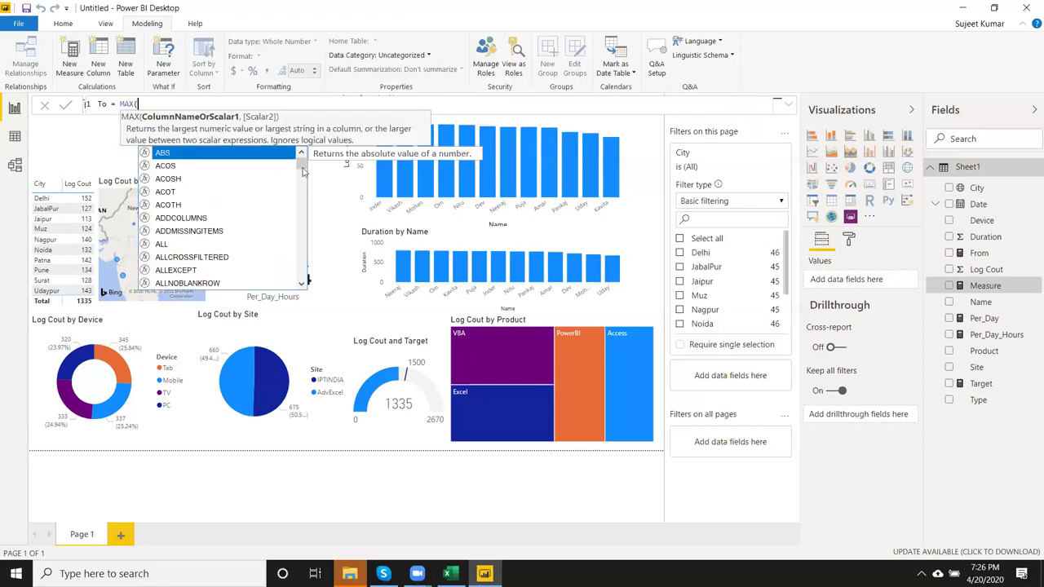
- Complete To = MAX(Sheet1[Date]), then add an empty table visual to the report
{"action": "left_click_drag", "start_coordinate": [302, 170], "coordinate": [292, 220]}
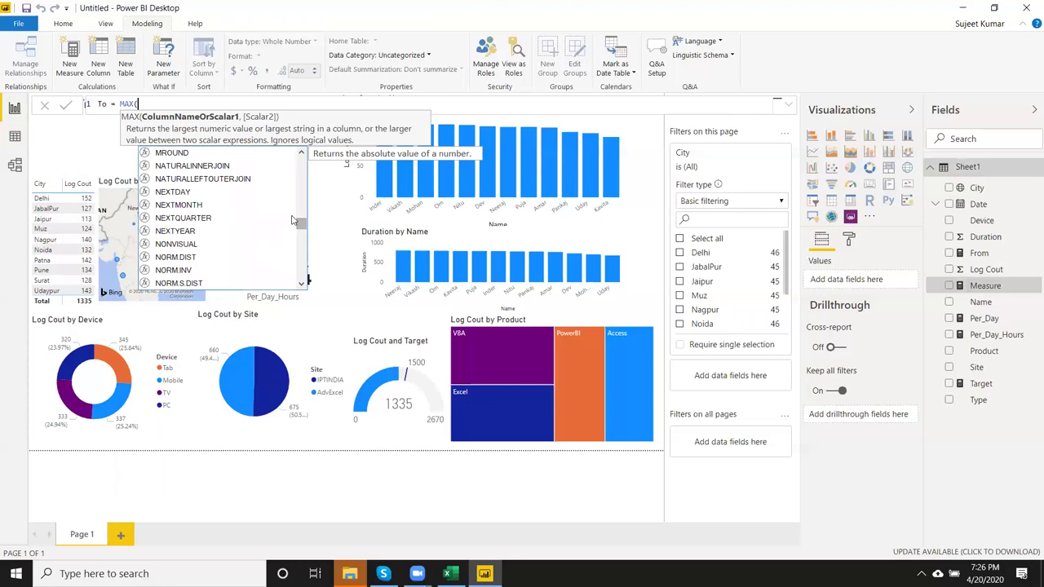
{"action": "type", "text": "date"}
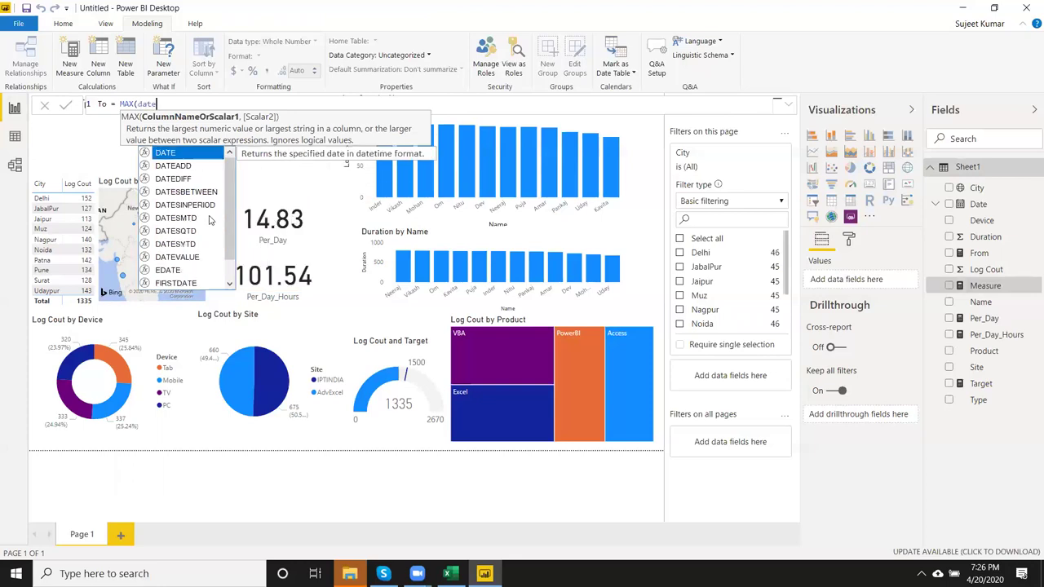
{"action": "scroll", "coordinate": [204, 277], "scroll_direction": "down", "scroll_amount": 1}
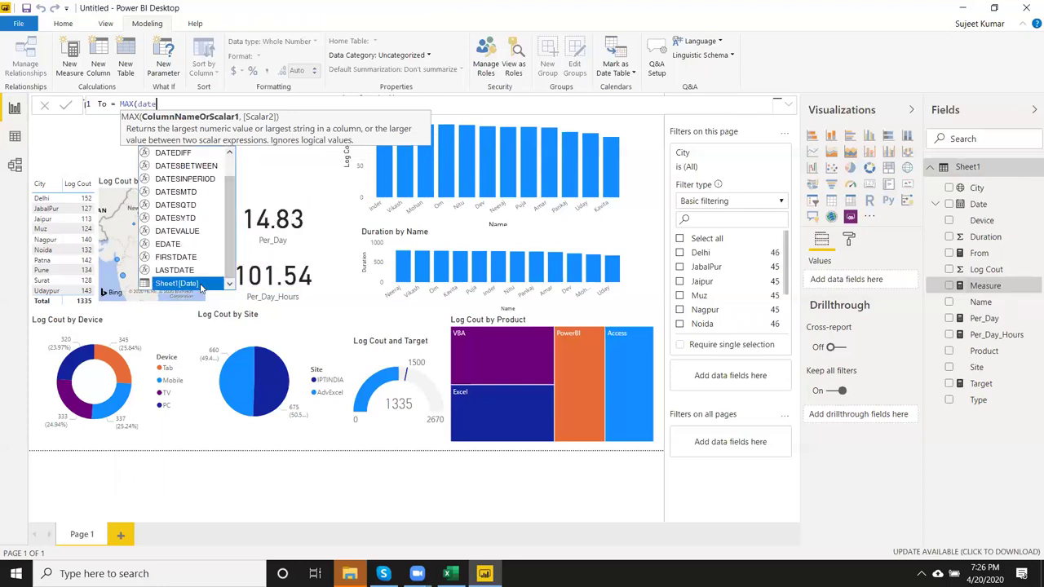
{"action": "double_click", "coordinate": [201, 285]}
{"action": "type", "text": ")"}
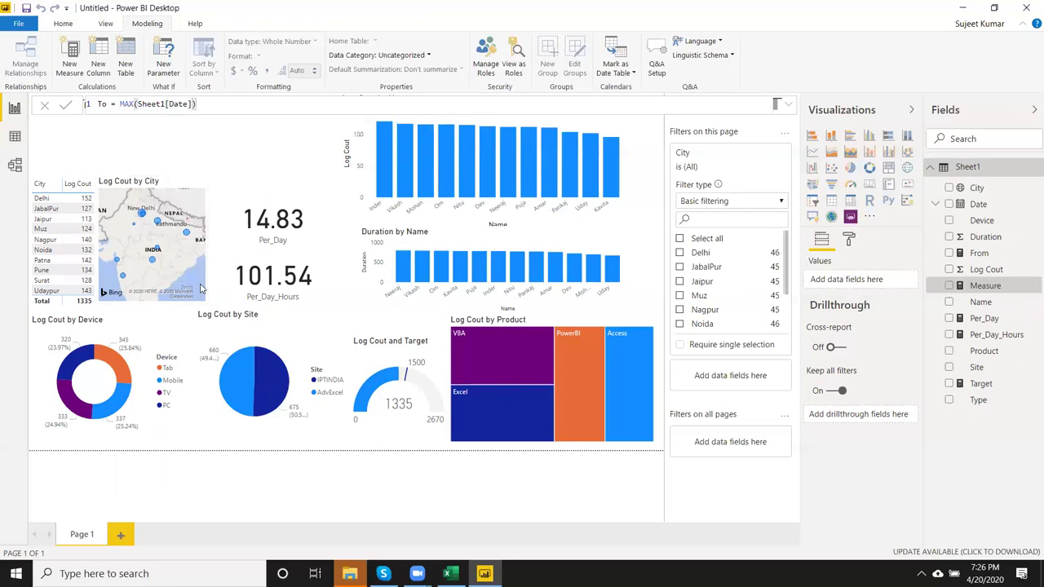
{"action": "key", "text": "Return"}
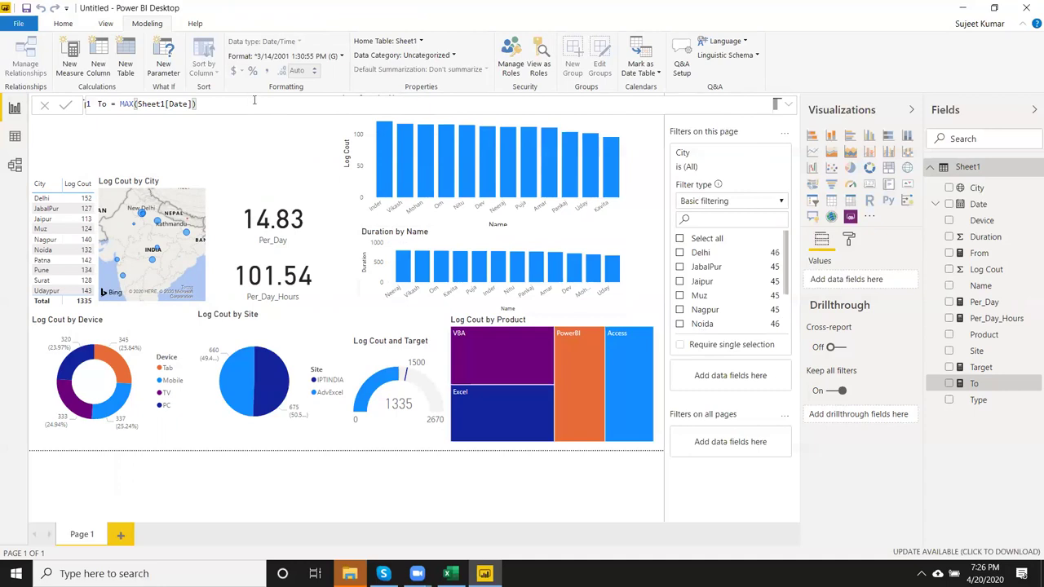
{"action": "left_click", "coordinate": [211, 140]}
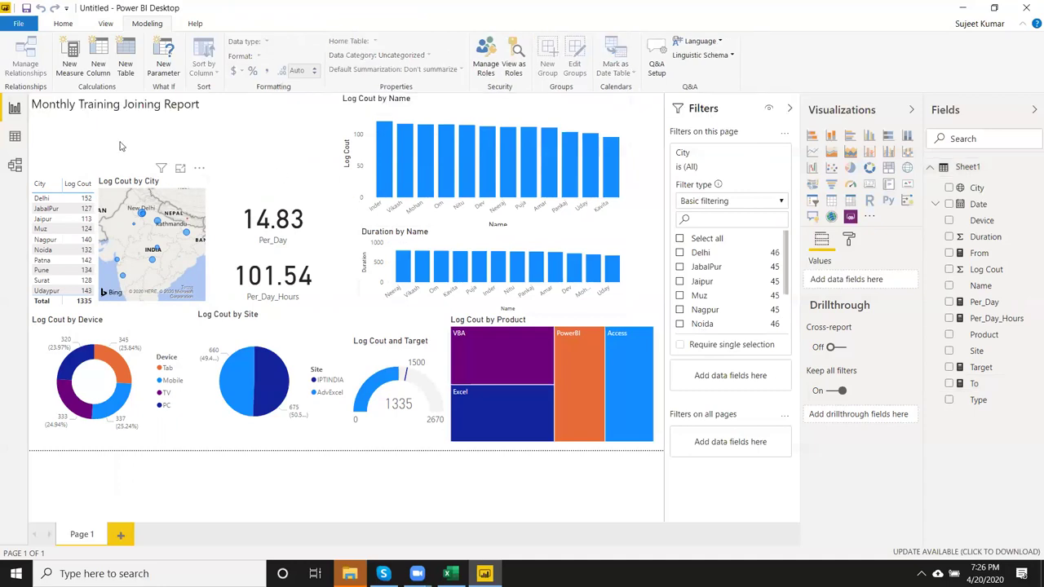
{"action": "left_click", "coordinate": [832, 201]}
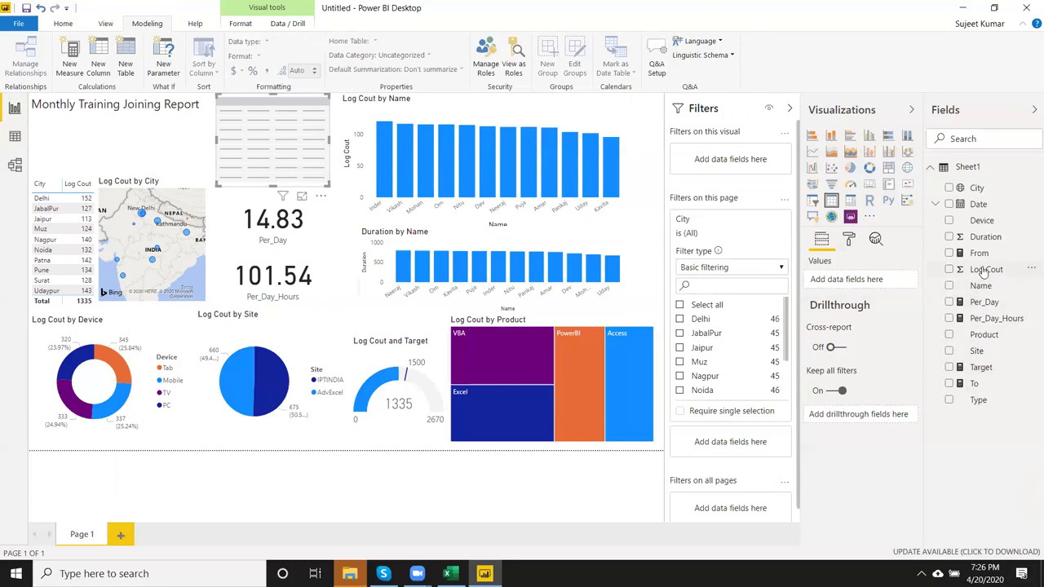
- Add From to the table and wrap its formula in FORMAT with "DD-mmm-yy"
{"action": "left_click_drag", "start_coordinate": [979, 253], "coordinate": [272, 145]}
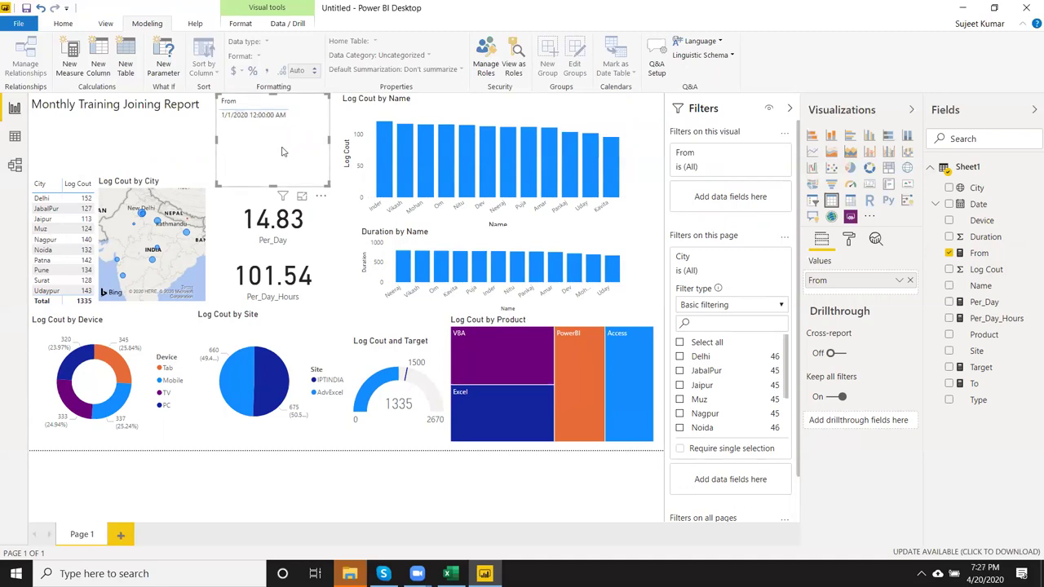
{"action": "left_click", "coordinate": [990, 258]}
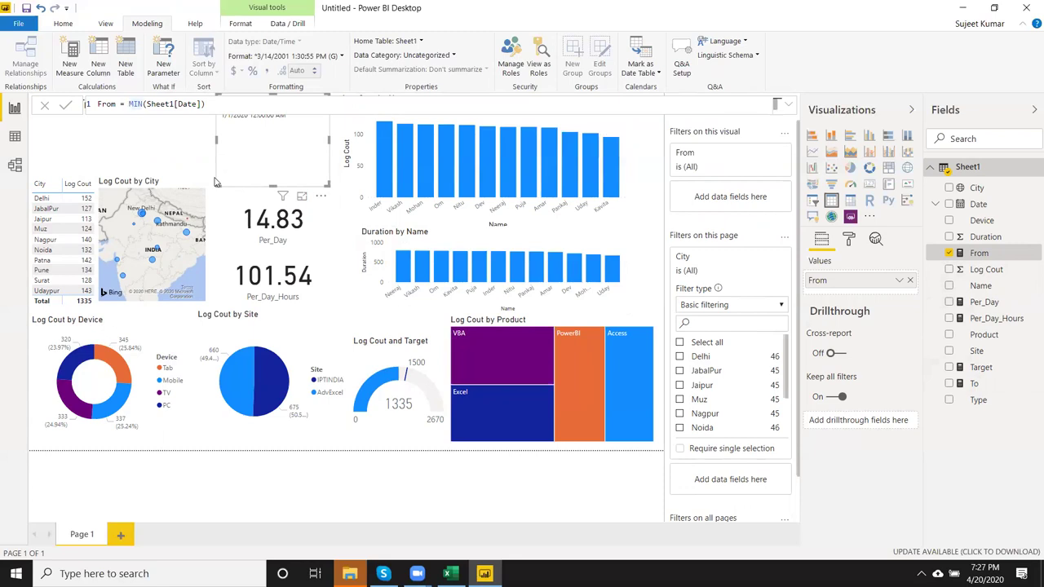
{"action": "type", "text": "FORMAT("}
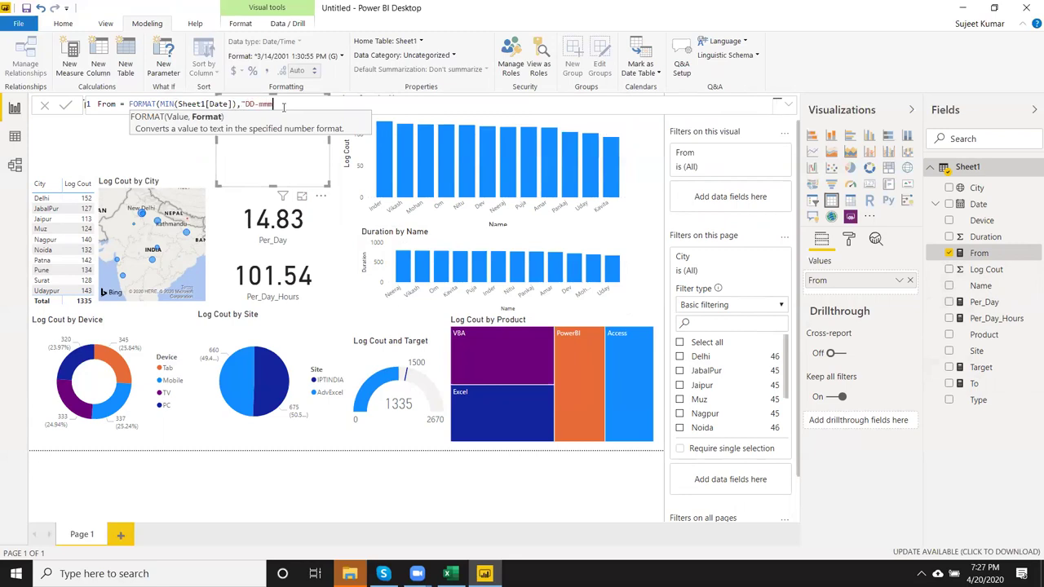
{"action": "type", "text": "yy"}
{"action": "type", "text": "\")"}
{"action": "key", "text": "Return"}
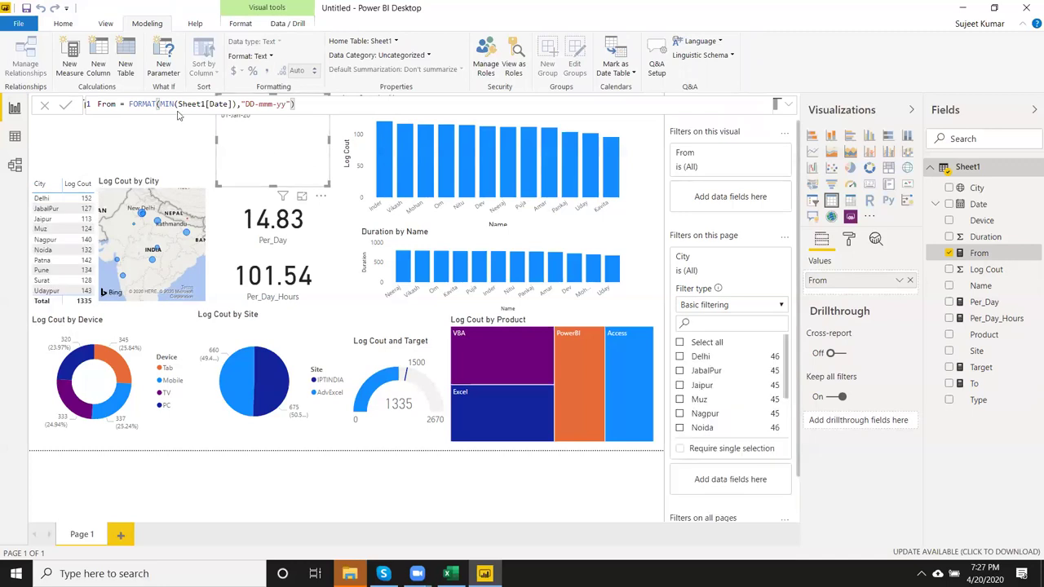
- Shrink the From table so it shows 01-Jan-20 just under the title
{"action": "left_click", "coordinate": [190, 139]}
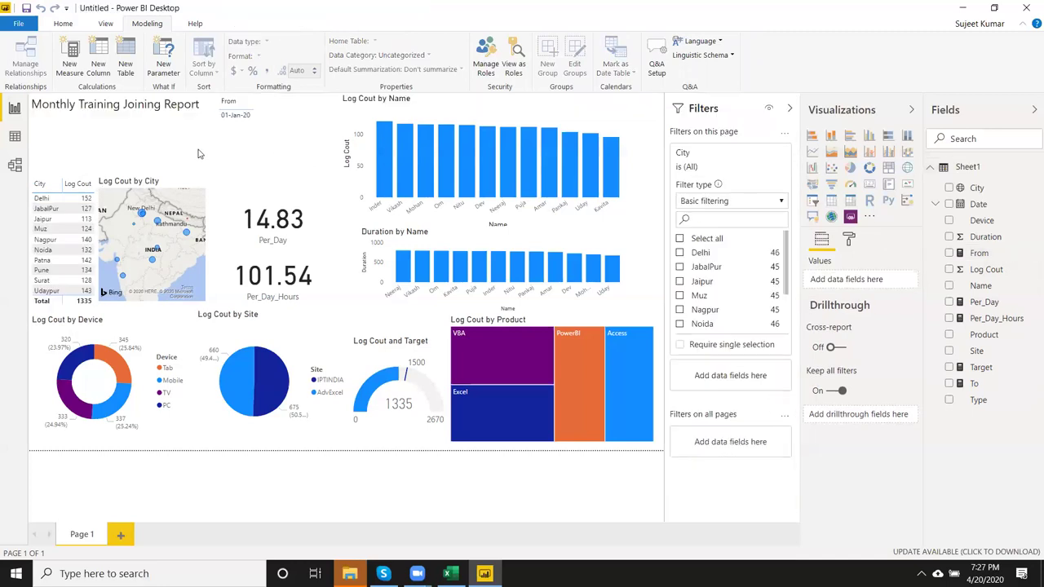
{"action": "left_click", "coordinate": [294, 165]}
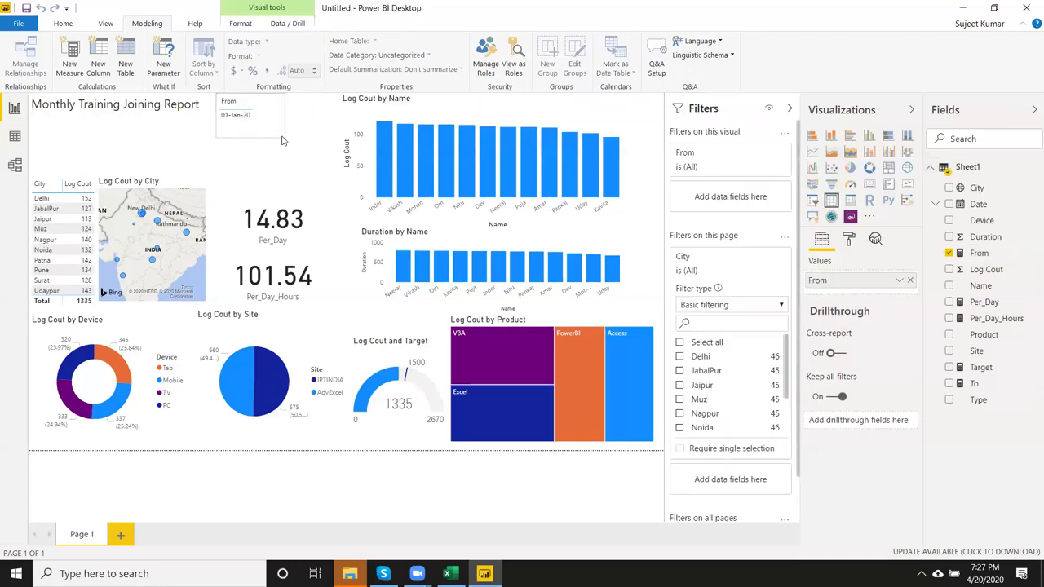
{"action": "mouse_move", "coordinate": [282, 140]}
{"action": "left_mouse_down"}
{"action": "mouse_move", "coordinate": [280, 129]}
{"action": "mouse_move", "coordinate": [91, 145]}
{"action": "left_mouse_up"}
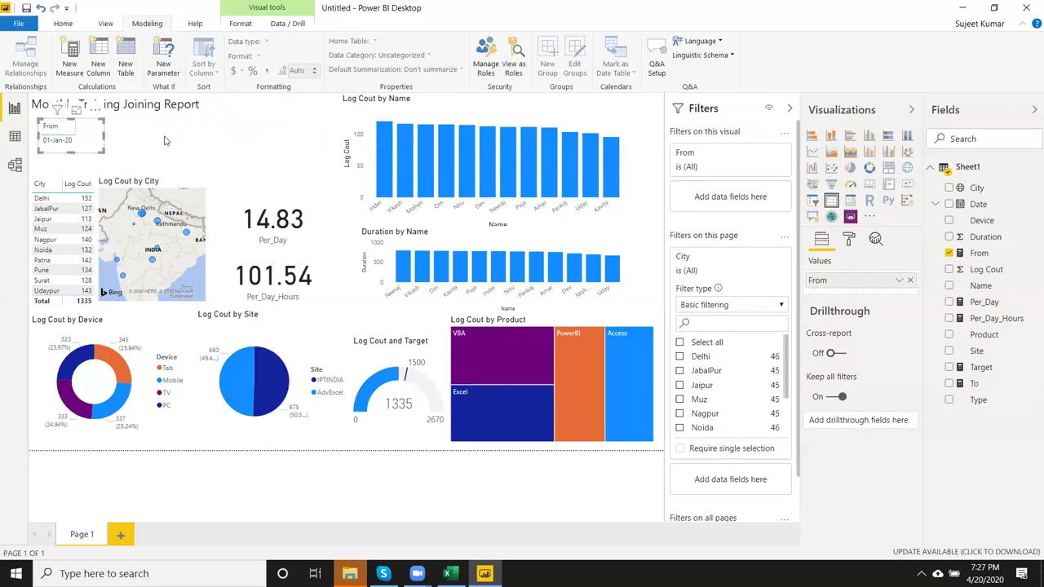
{"action": "left_click", "coordinate": [192, 163]}
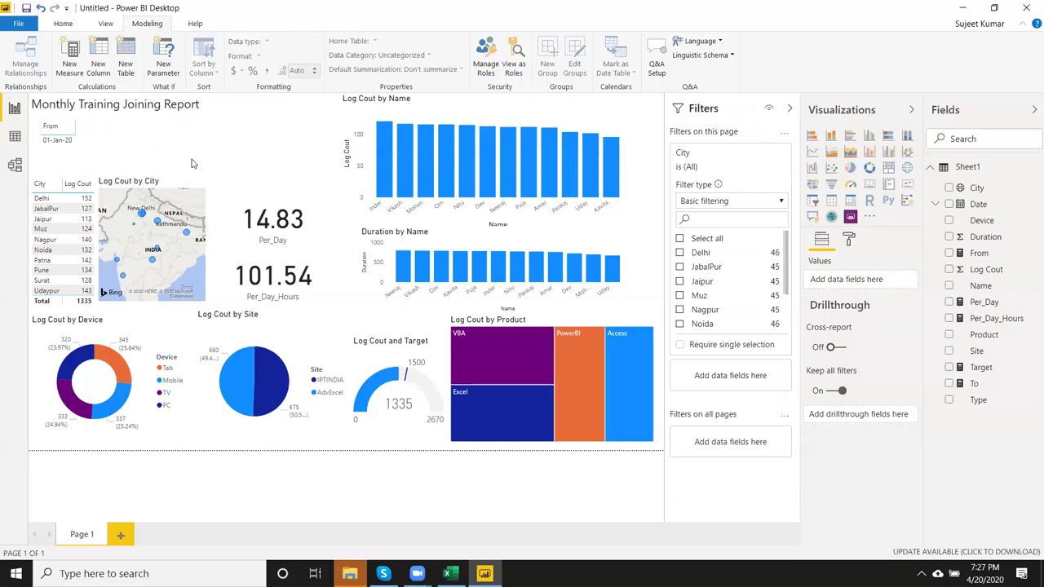
- Change the To formula to FORMAT(MAX(Sheet1[Date]),"DD-MMM-YY")
{"action": "left_click", "coordinate": [977, 383]}
{"action": "left_click", "coordinate": [121, 104]}
{"action": "type", "text": "F"}
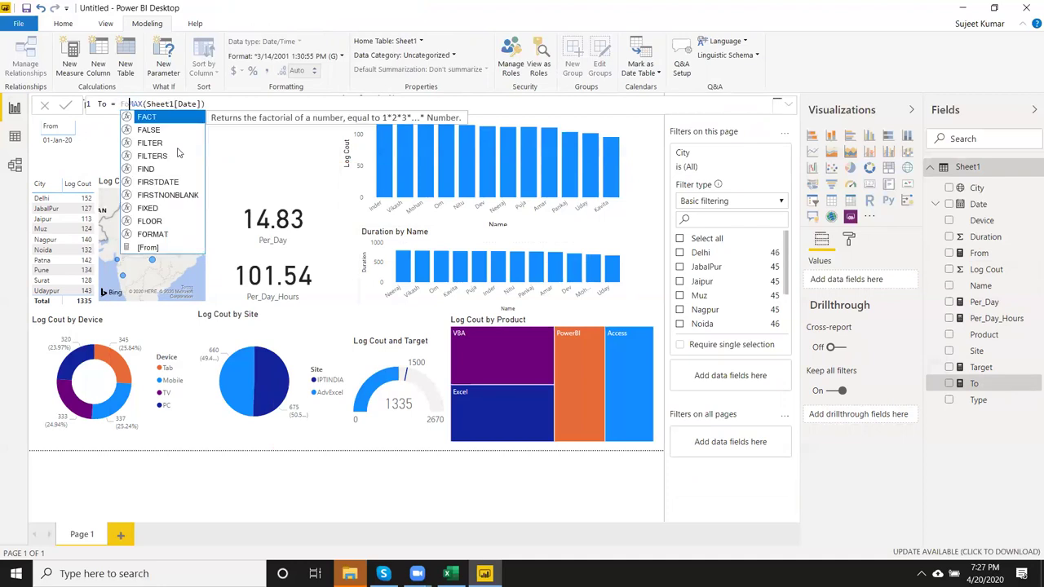
{"action": "type", "text": "or"}
{"action": "key", "text": "Tab"}
{"action": "left_click", "coordinate": [250, 101]}
{"action": "type", "text": ","}
{"action": "type", "text": "DD-MMM-YY"}
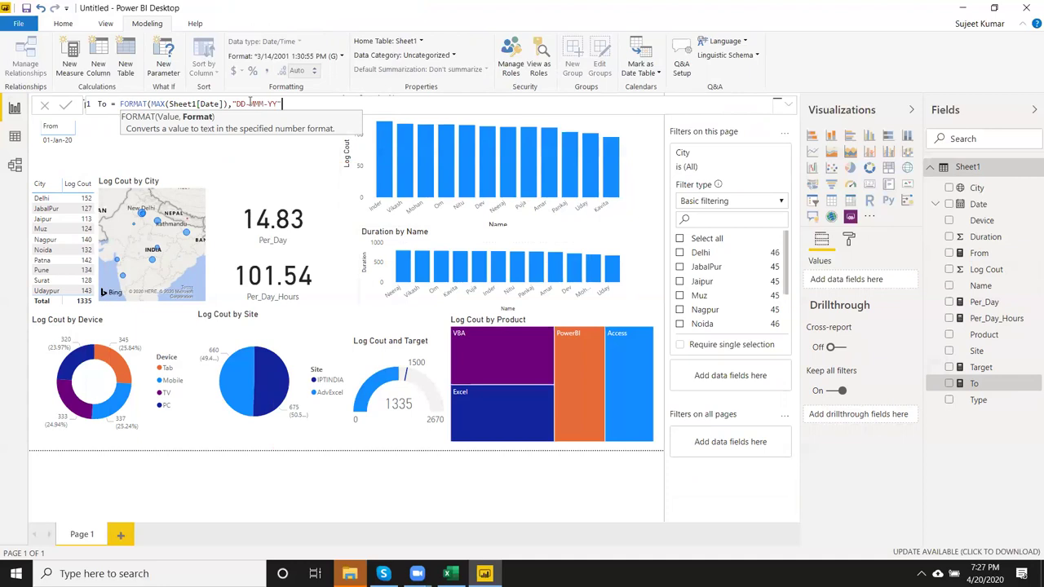
{"action": "type", "text": ")"}
{"action": "key", "text": "Return"}
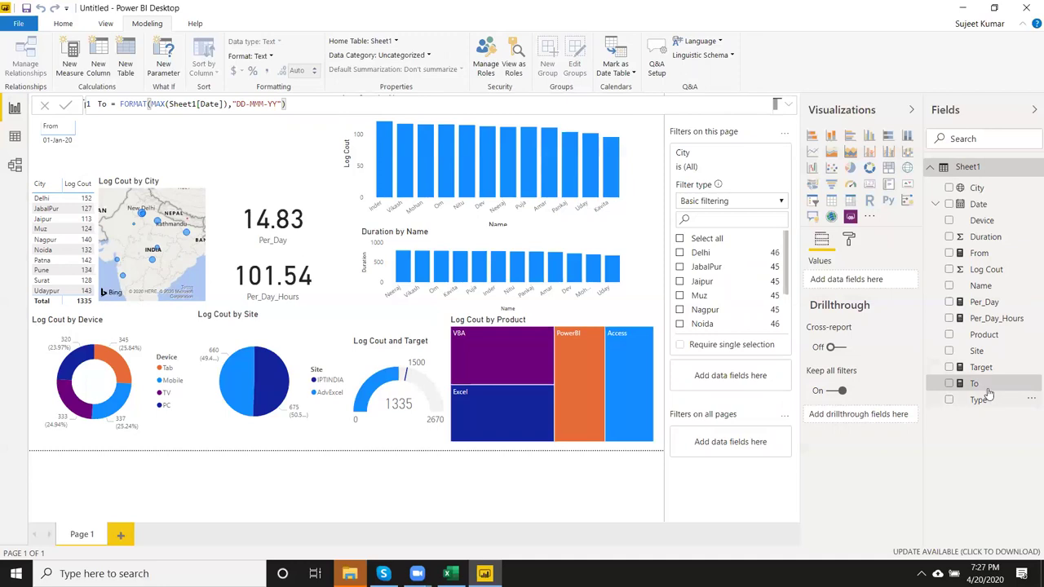
- Place To as a small table beside From, showing 31-Mar-20
{"action": "left_click_drag", "start_coordinate": [974, 384], "coordinate": [762, 308]}
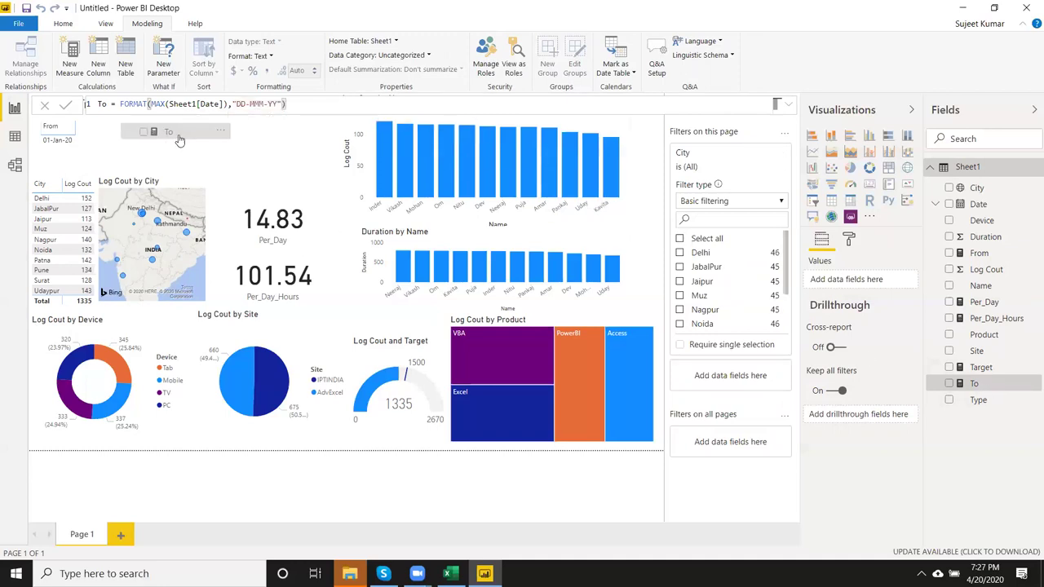
{"action": "left_click_drag", "start_coordinate": [200, 132], "coordinate": [187, 133]}
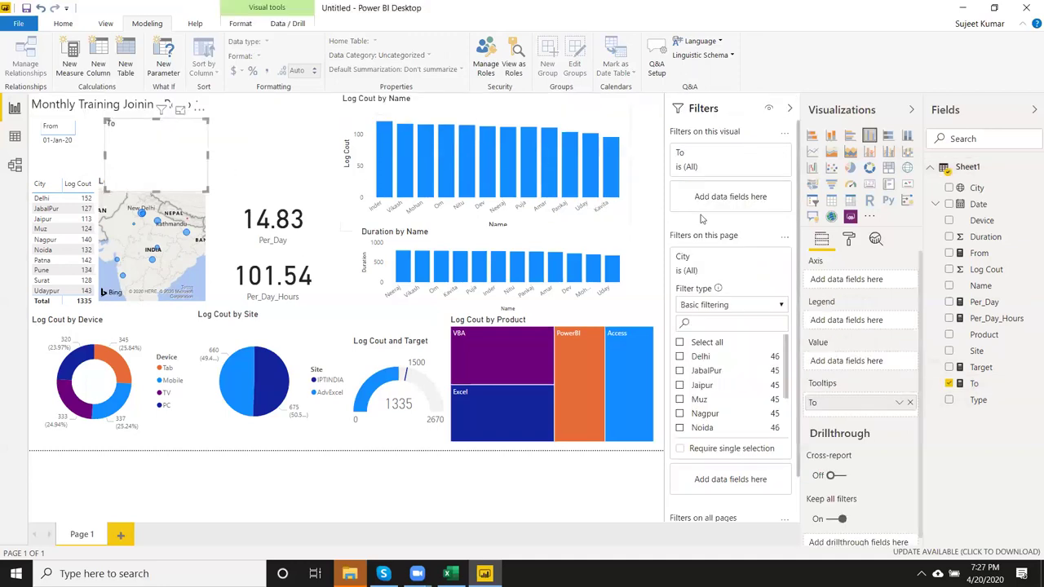
{"action": "left_click", "coordinate": [836, 200]}
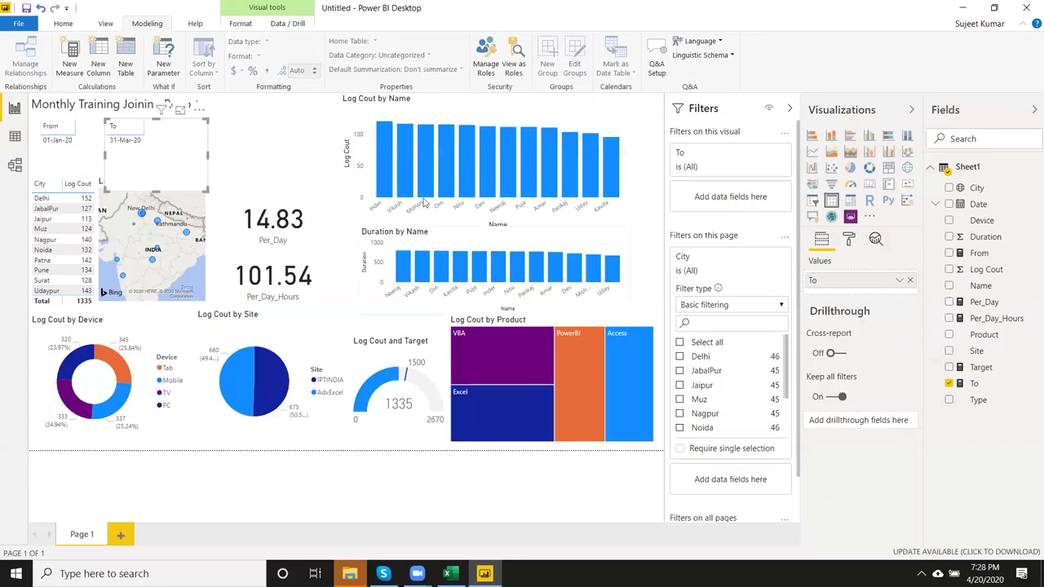
{"action": "mouse_move", "coordinate": [204, 188]}
{"action": "left_mouse_down"}
{"action": "mouse_move", "coordinate": [189, 150]}
{"action": "mouse_move", "coordinate": [142, 148]}
{"action": "left_mouse_up"}
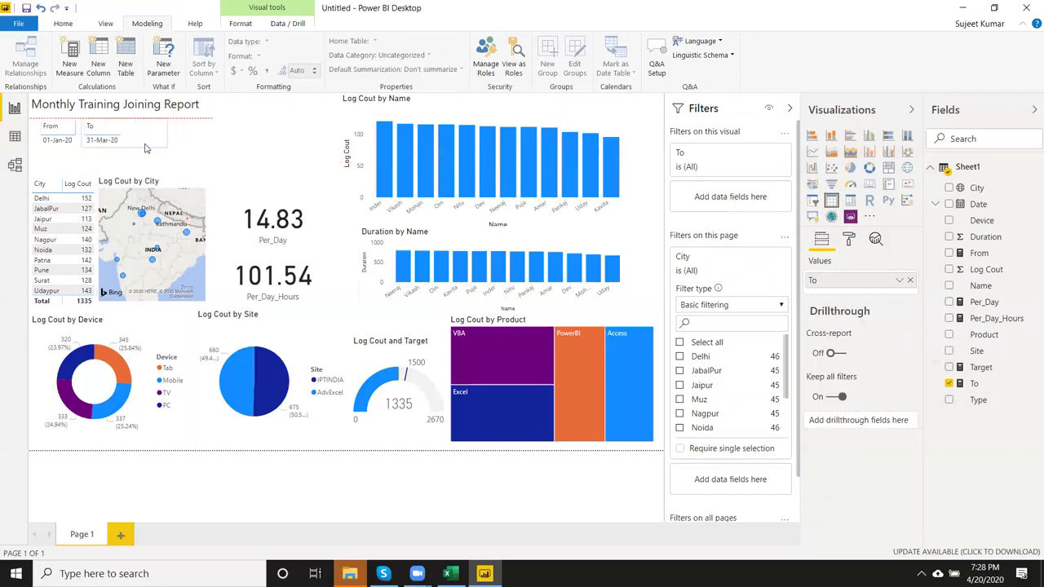
{"action": "left_click", "coordinate": [253, 172]}
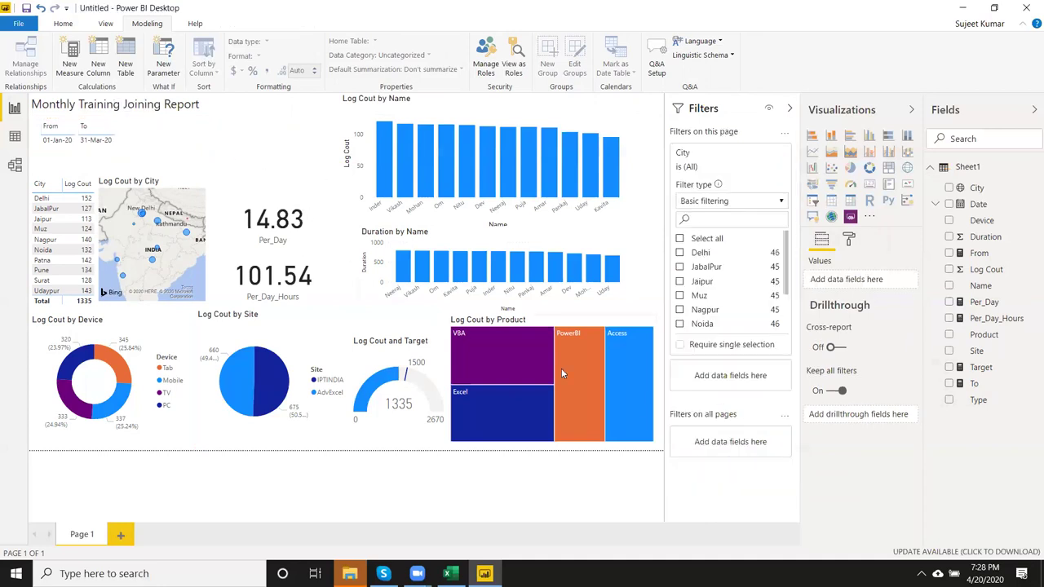
{"action": "left_click", "coordinate": [16, 24]}
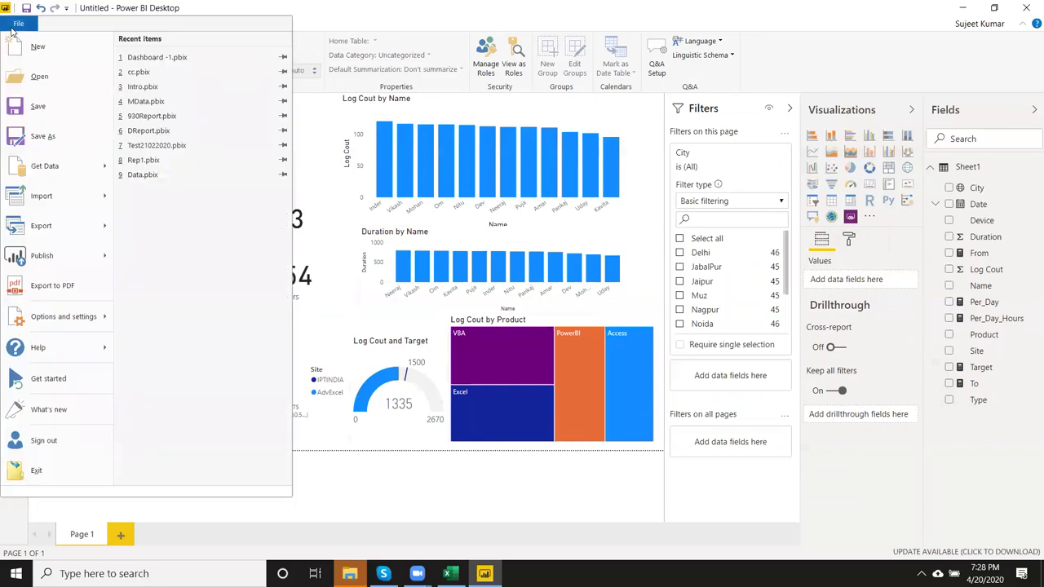
{"action": "mouse_move", "coordinate": [42, 255]}
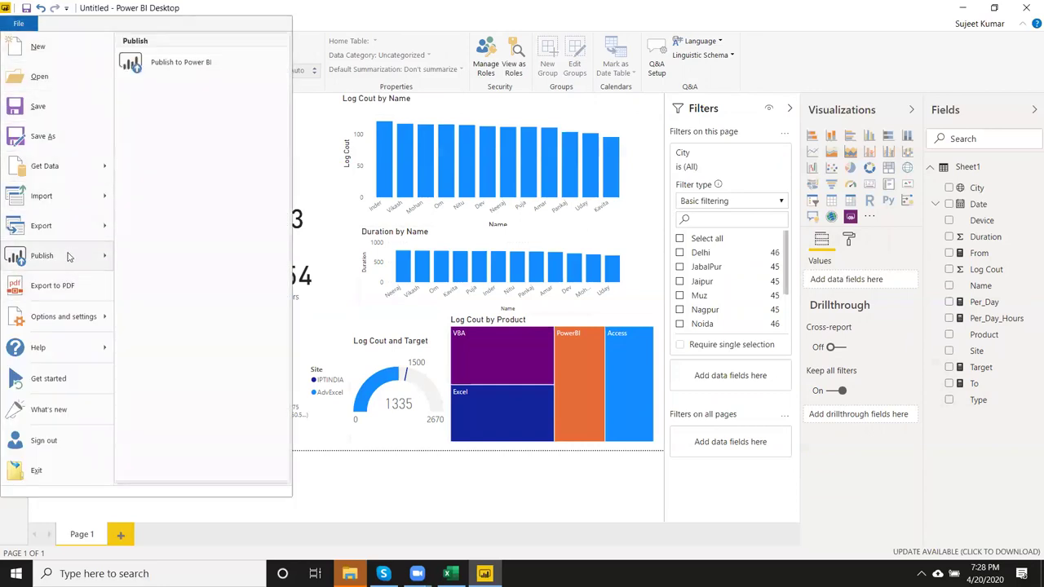
- Save the report as Dashboard -2 in the PowerBI2020 folder
{"action": "left_click", "coordinate": [199, 71]}
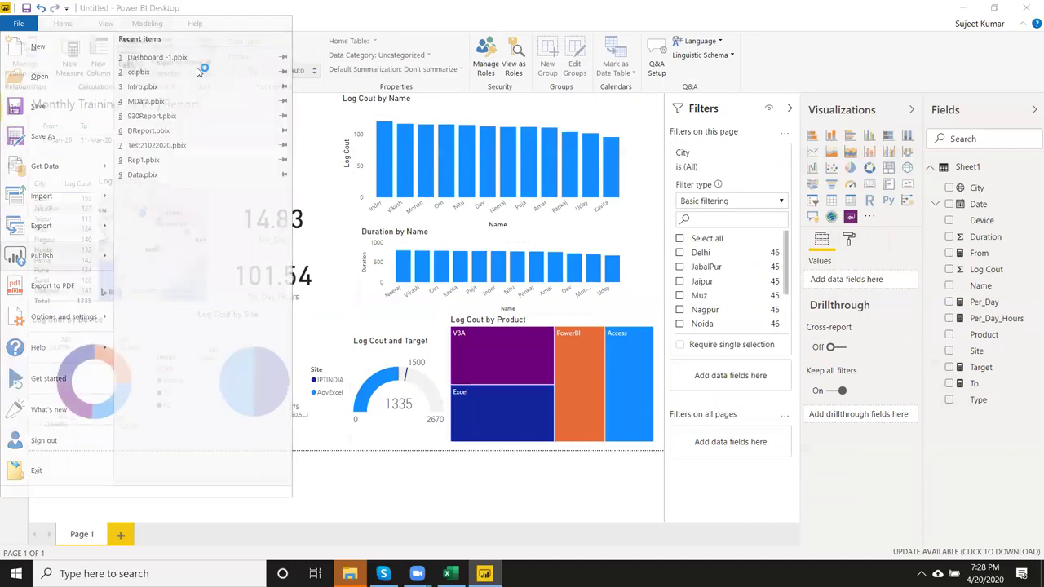
{"action": "left_click", "coordinate": [584, 309]}
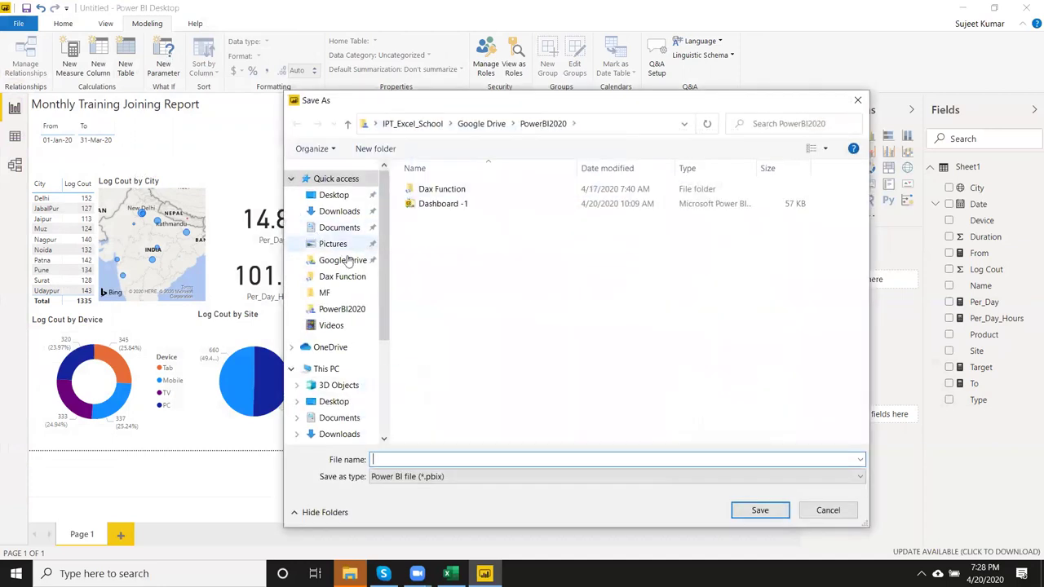
{"action": "left_click", "coordinate": [457, 207]}
{"action": "left_click", "coordinate": [432, 459]}
{"action": "key", "text": "BackSpace"}
{"action": "type", "text": "2"}
{"action": "left_click", "coordinate": [758, 514]}
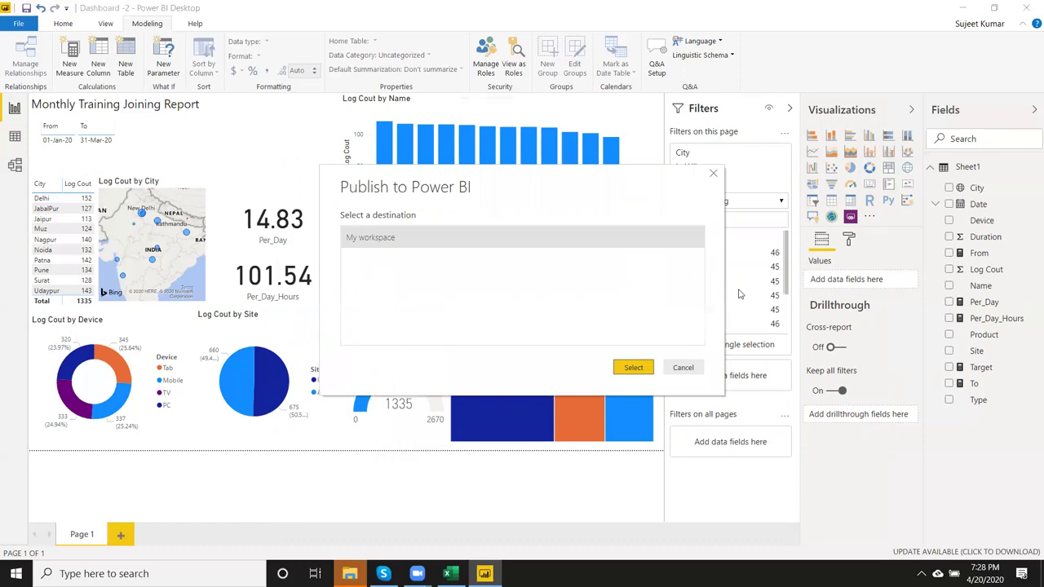
- Publish Dashboard -2 to My workspace and dismiss the success message
{"action": "left_click", "coordinate": [635, 368]}
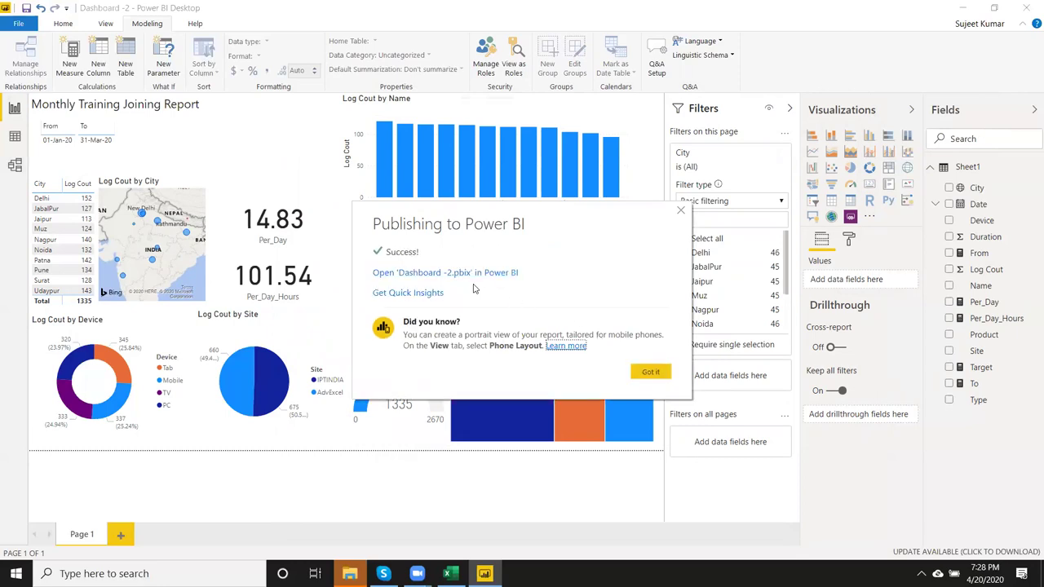
{"action": "left_click", "coordinate": [487, 274]}
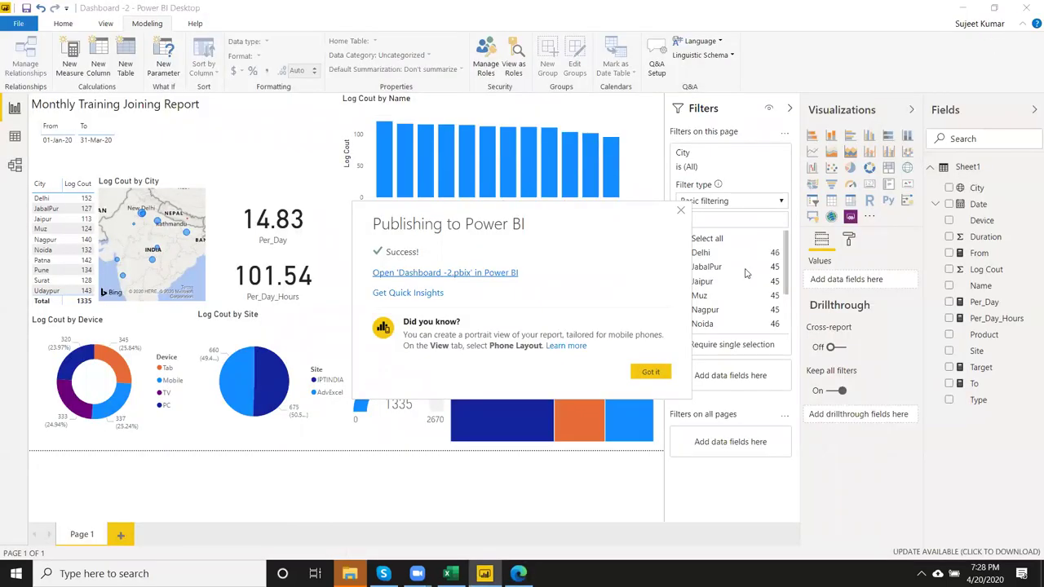
{"action": "left_click", "coordinate": [653, 372]}
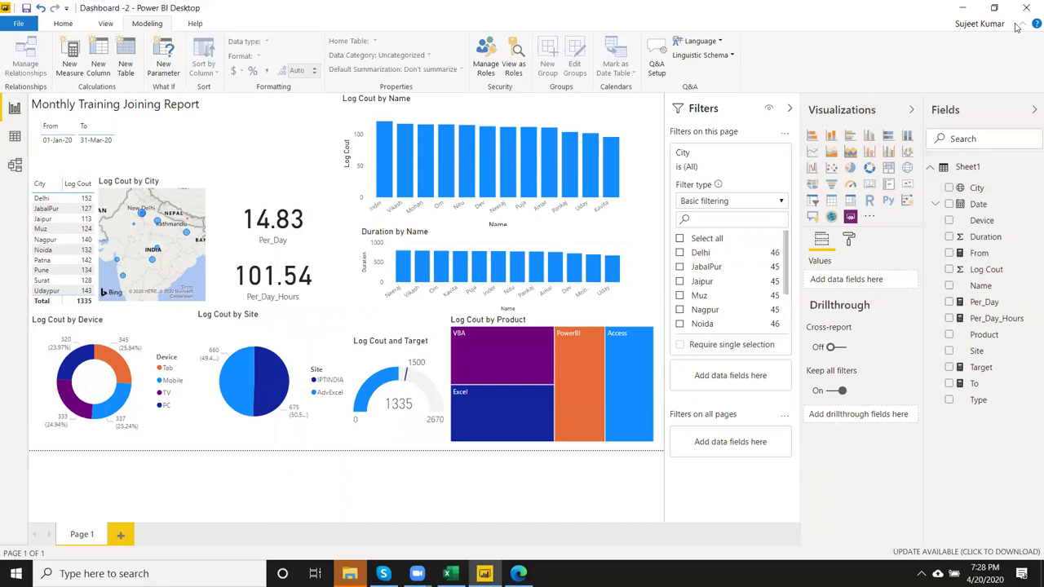
- Collapse the ribbon, then export the report page from Report view as Dashboard -2.pdf
{"action": "left_click", "coordinate": [1020, 24]}
{"action": "left_click", "coordinate": [1003, 26]}
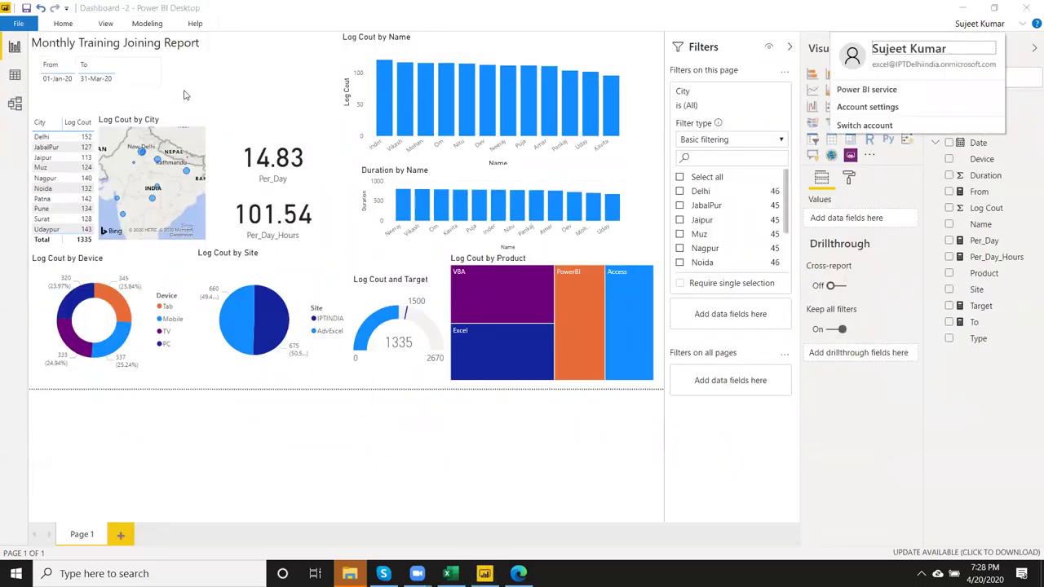
{"action": "left_click", "coordinate": [21, 71]}
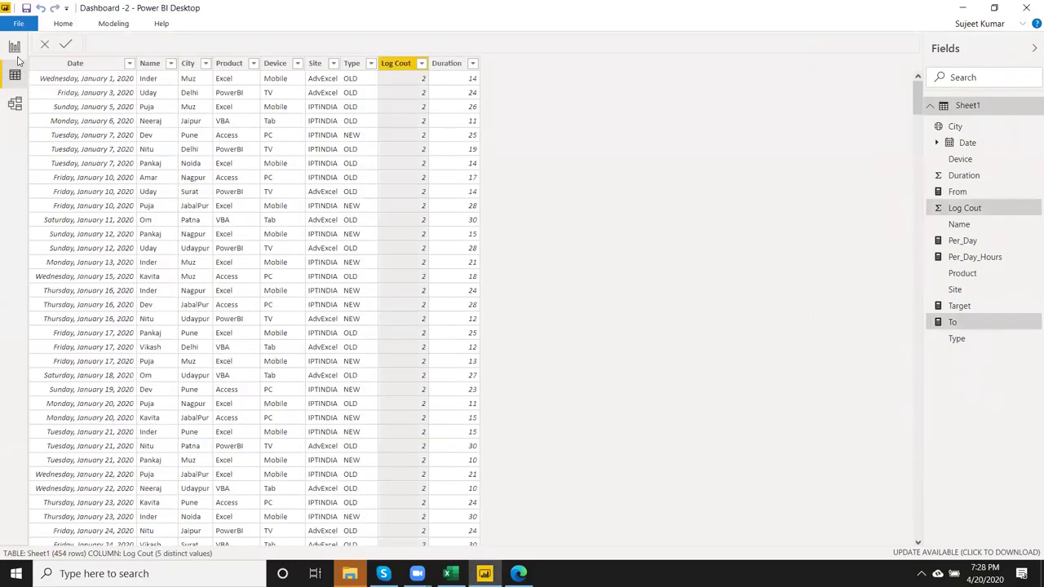
{"action": "left_click", "coordinate": [17, 47]}
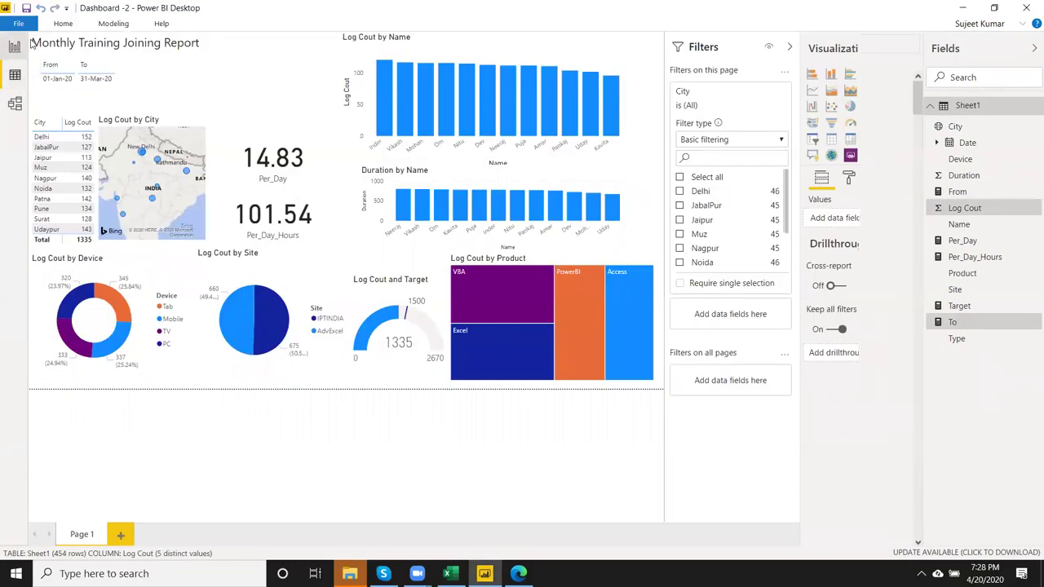
{"action": "left_click", "coordinate": [18, 23]}
{"action": "mouse_move", "coordinate": [41, 226]}
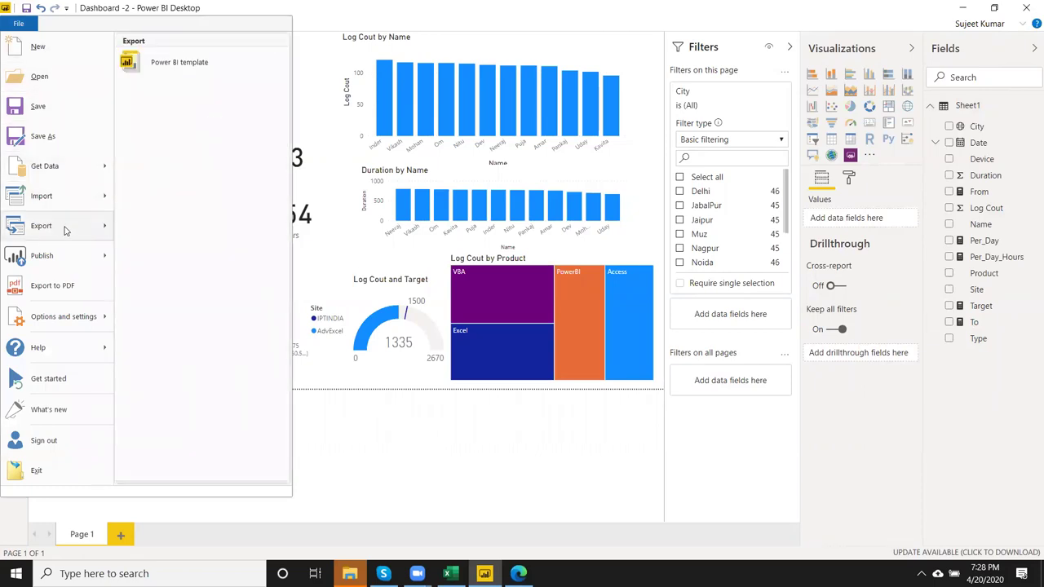
{"action": "left_click", "coordinate": [66, 284]}
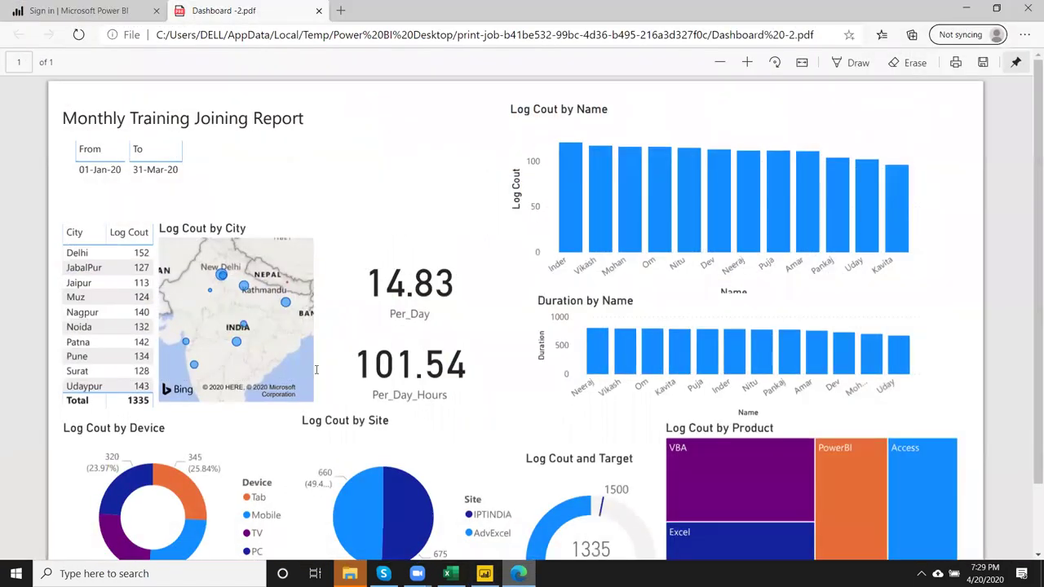
- Sign in on the Power BI tab in Edge, dismiss the report-not-found error, and close Edge
{"action": "left_click", "coordinate": [79, 10]}
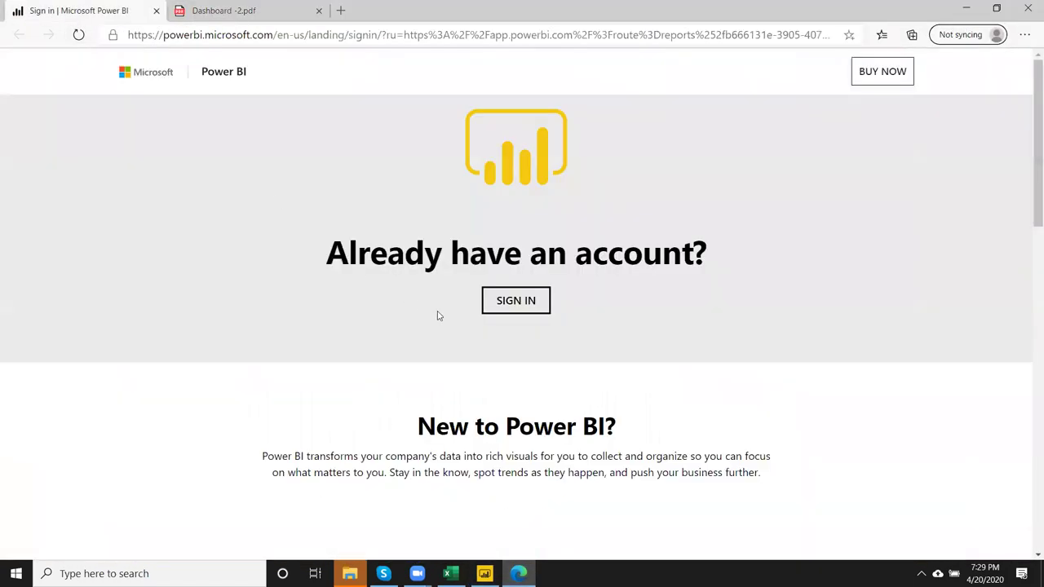
{"action": "left_click", "coordinate": [506, 314]}
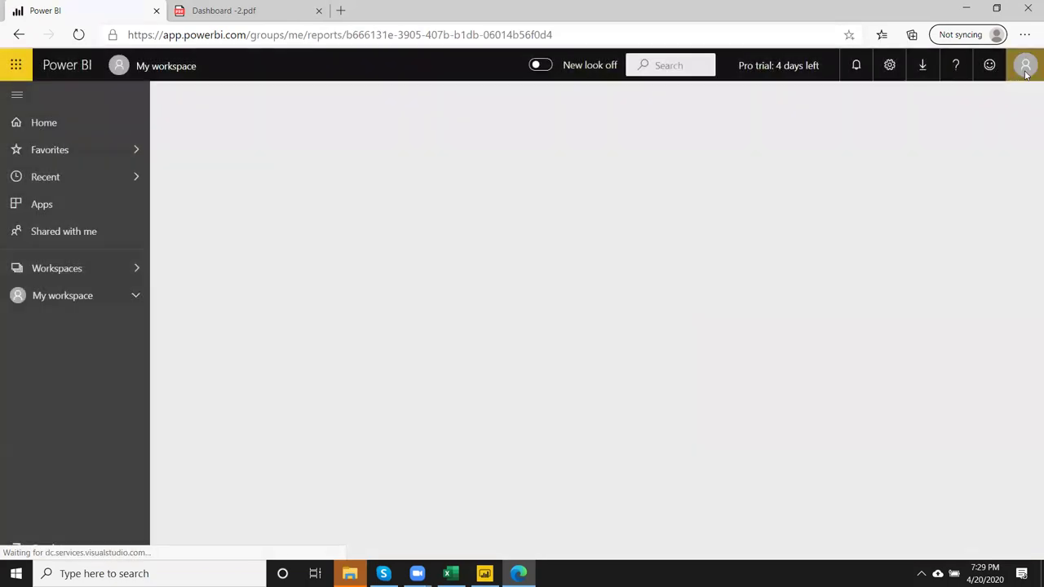
{"action": "left_click", "coordinate": [641, 338]}
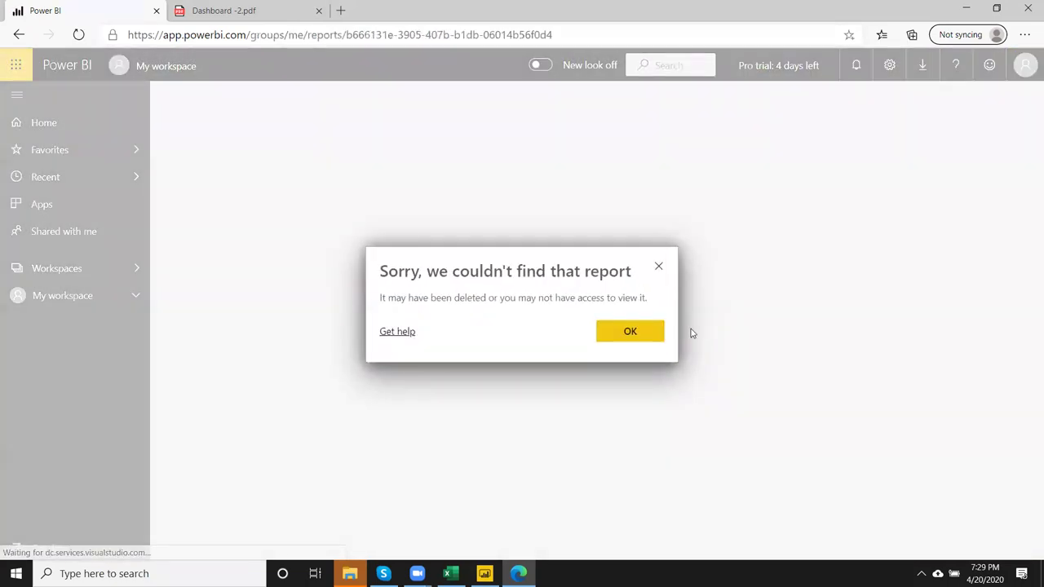
{"action": "left_click", "coordinate": [645, 336]}
{"action": "left_click", "coordinate": [660, 269]}
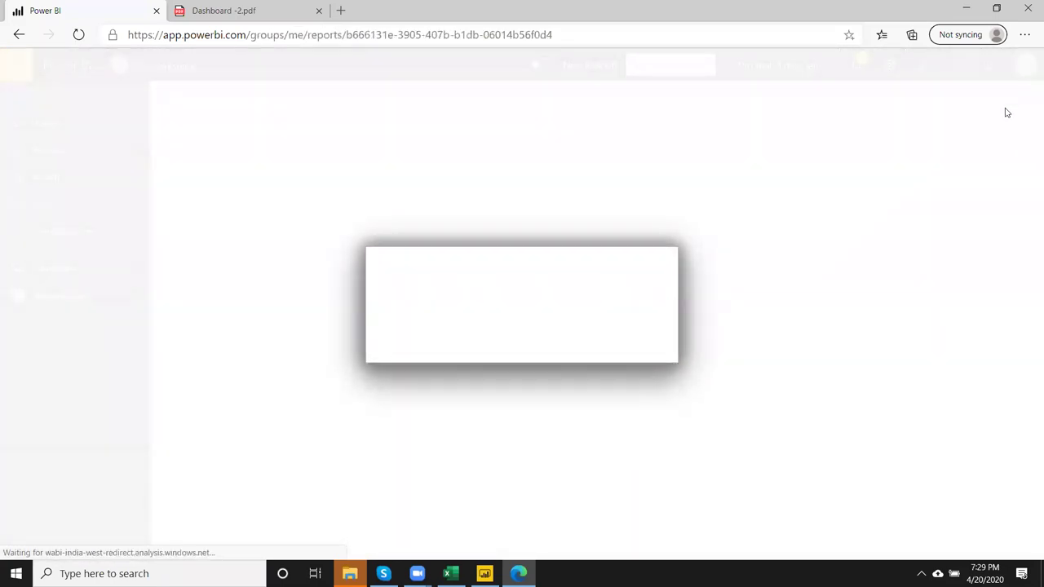
{"action": "left_click", "coordinate": [1028, 10]}
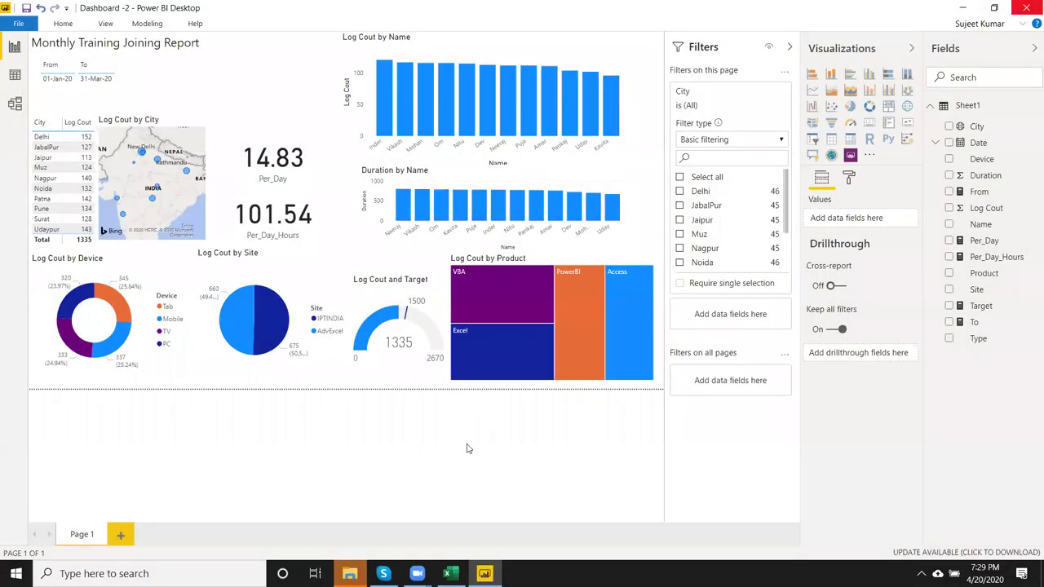
- Search the Start menu for "ch" and launch Google Chrome
{"action": "left_click", "coordinate": [399, 565]}
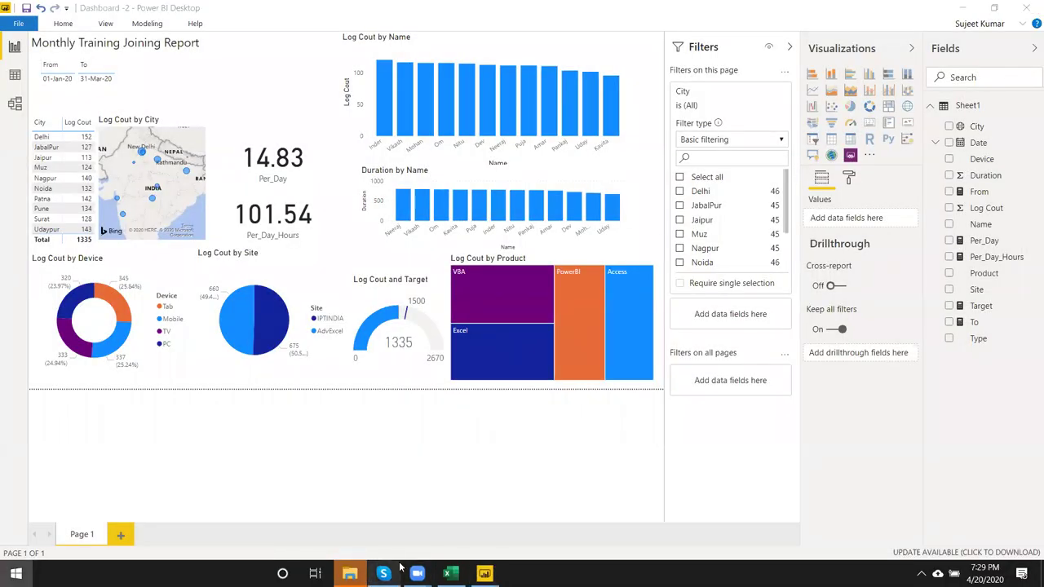
{"action": "type", "text": "fire"}
{"action": "left_click", "coordinate": [371, 266]}
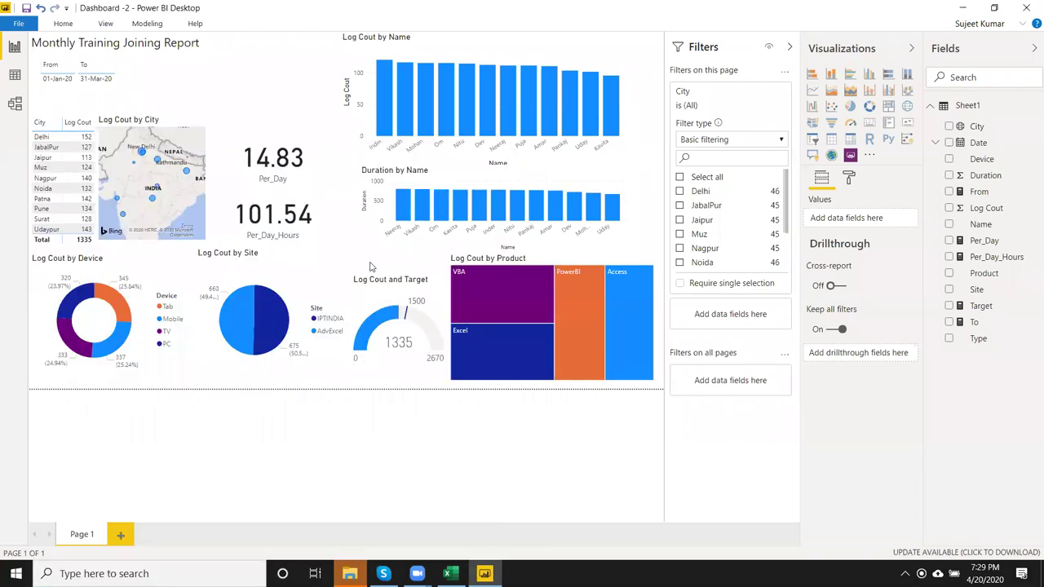
{"action": "key", "text": "super"}
{"action": "type", "text": "ch"}
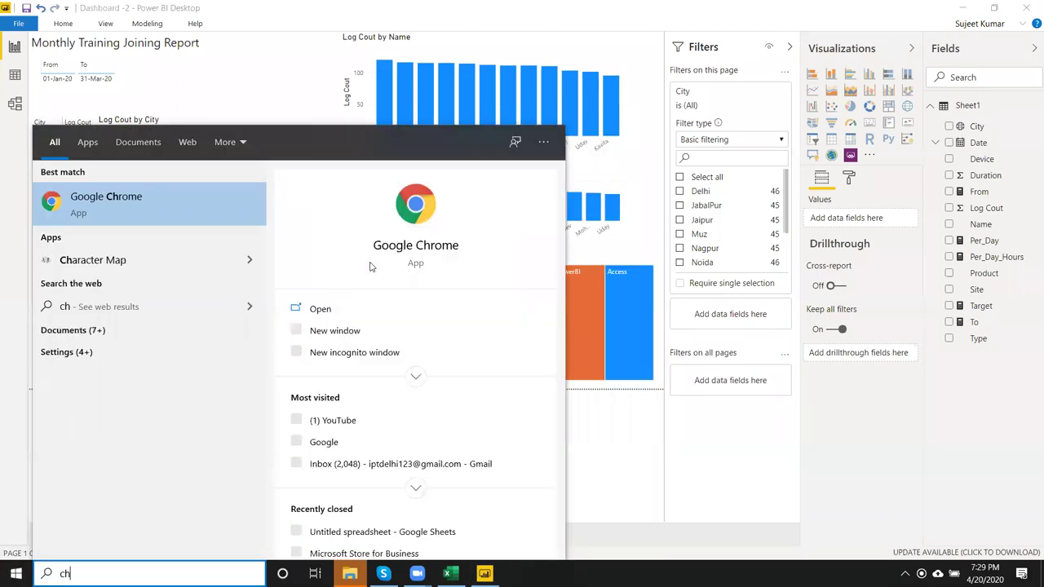
{"action": "left_click", "coordinate": [386, 239]}
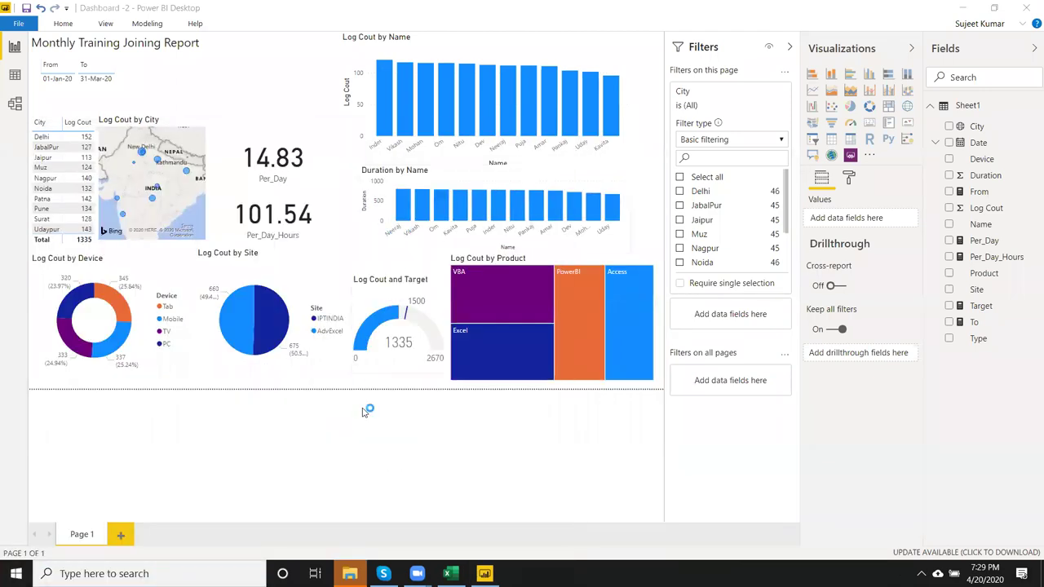
{"action": "key", "text": "super"}
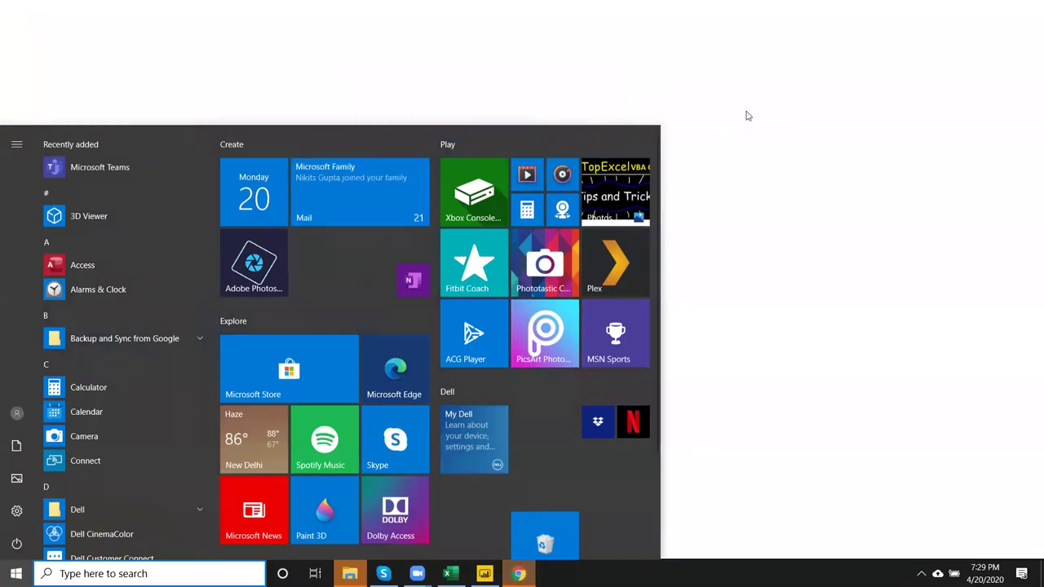
{"action": "left_click", "coordinate": [746, 114]}
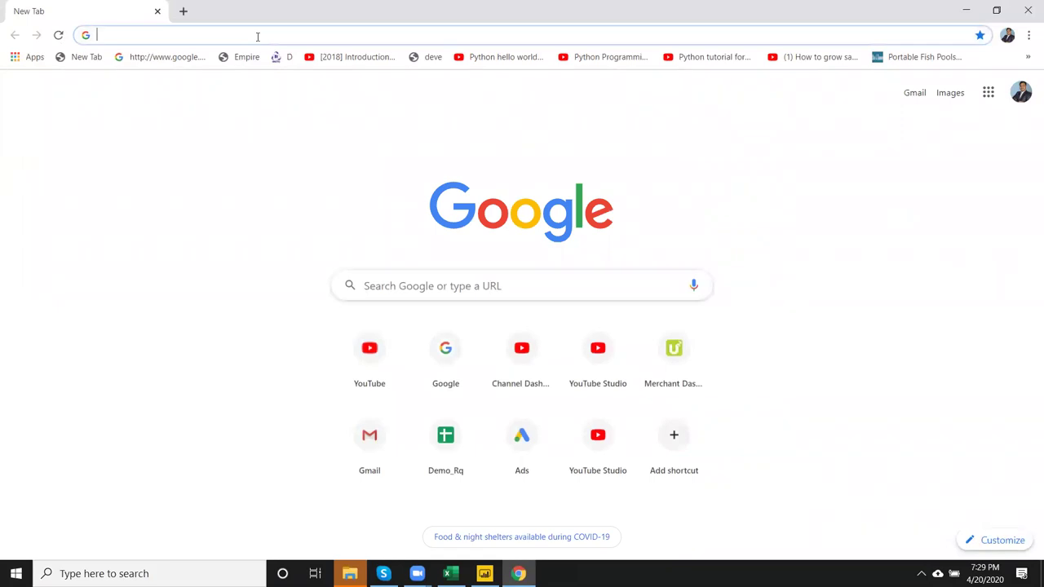
- Go to powerbi.microsoft.com and sign in with the work account and its password
{"action": "type", "text": "po"}
{"action": "key", "text": "Return"}
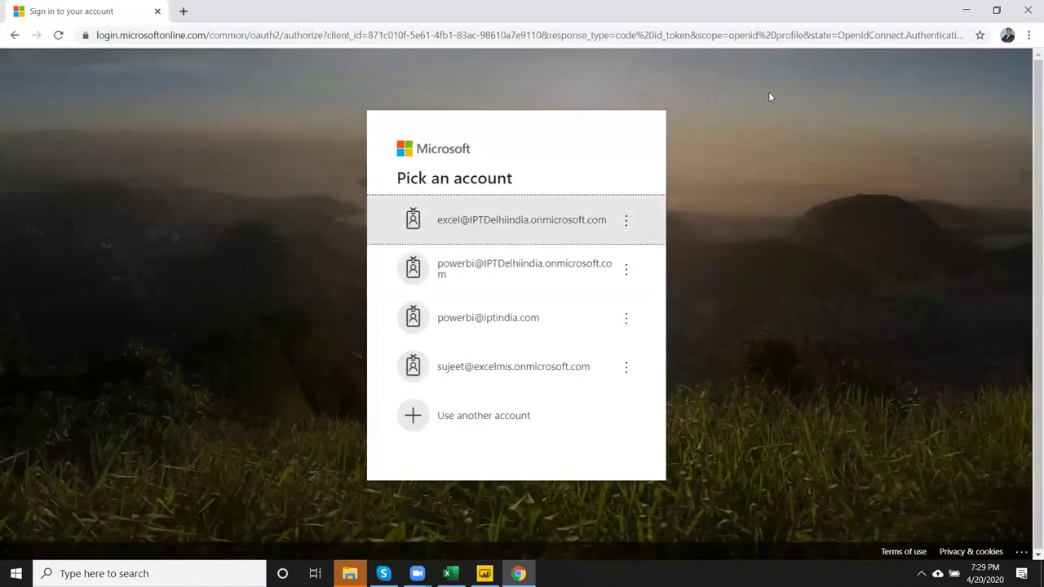
{"action": "left_click", "coordinate": [548, 223]}
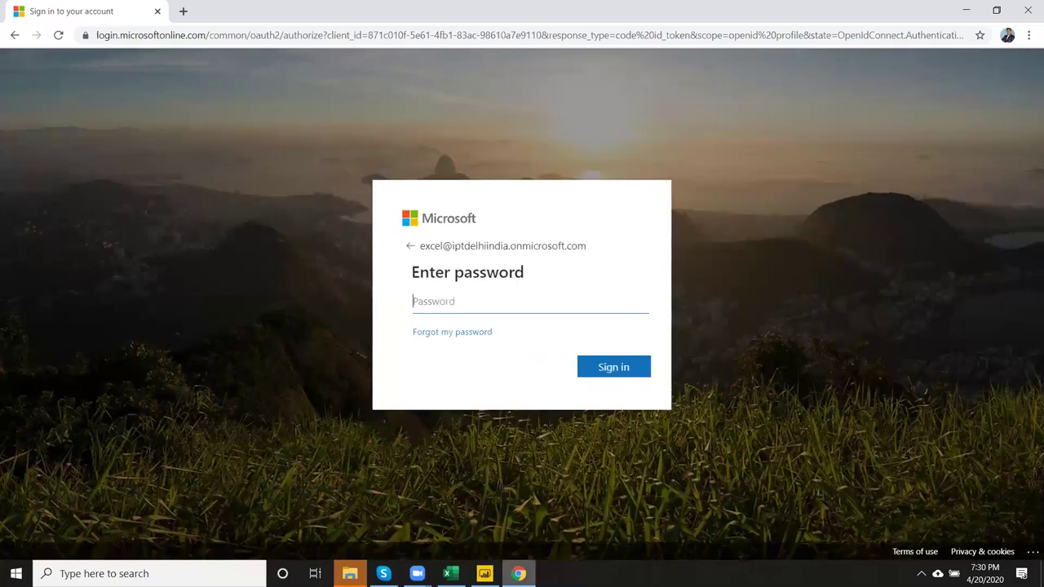
{"action": "left_click", "coordinate": [611, 375]}
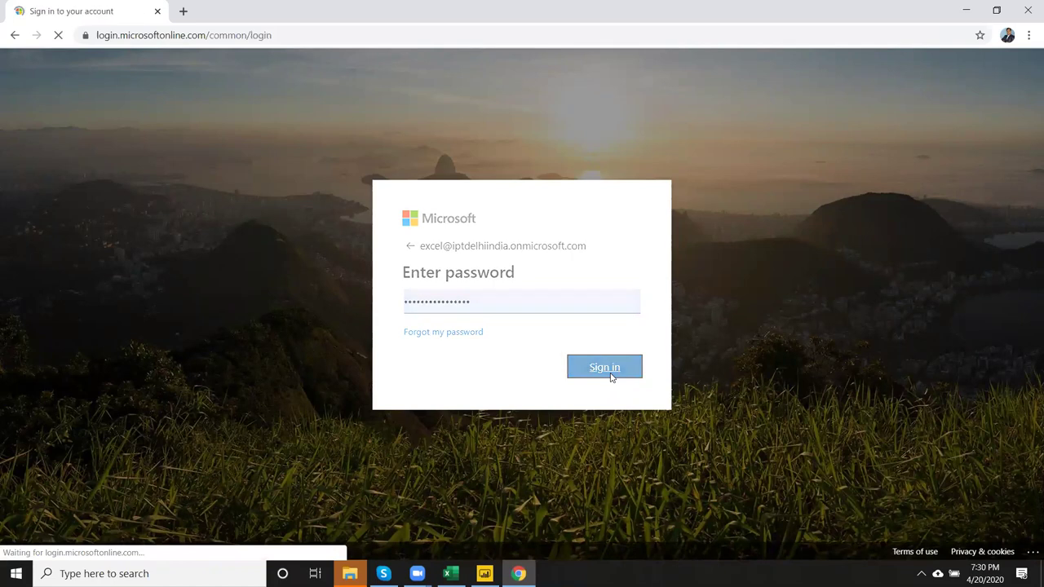
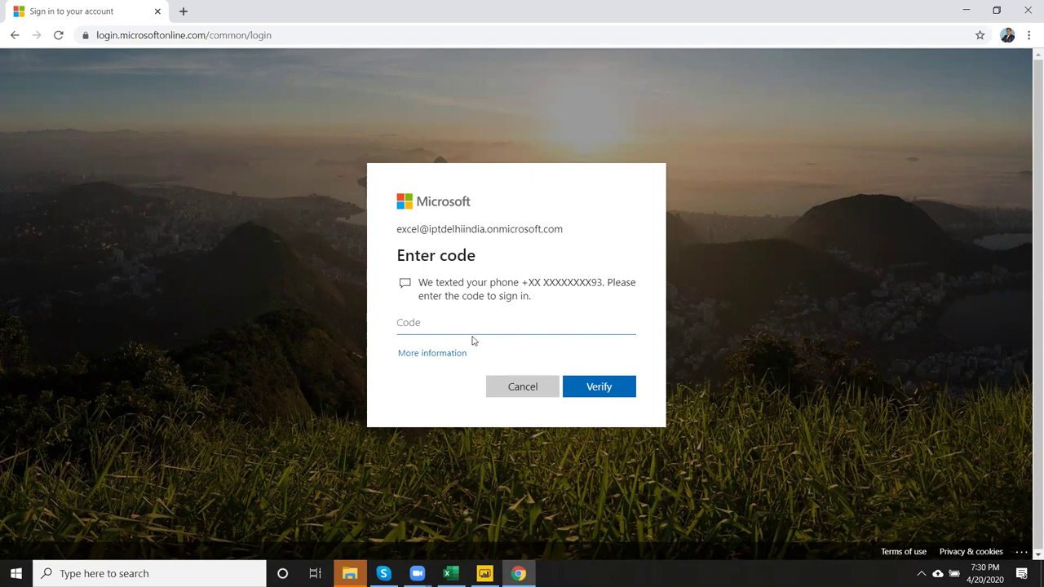
- Submit the sign-in verification code, then list My workspace reports (cc and Dashboard -2)
{"action": "left_click", "coordinate": [599, 389]}
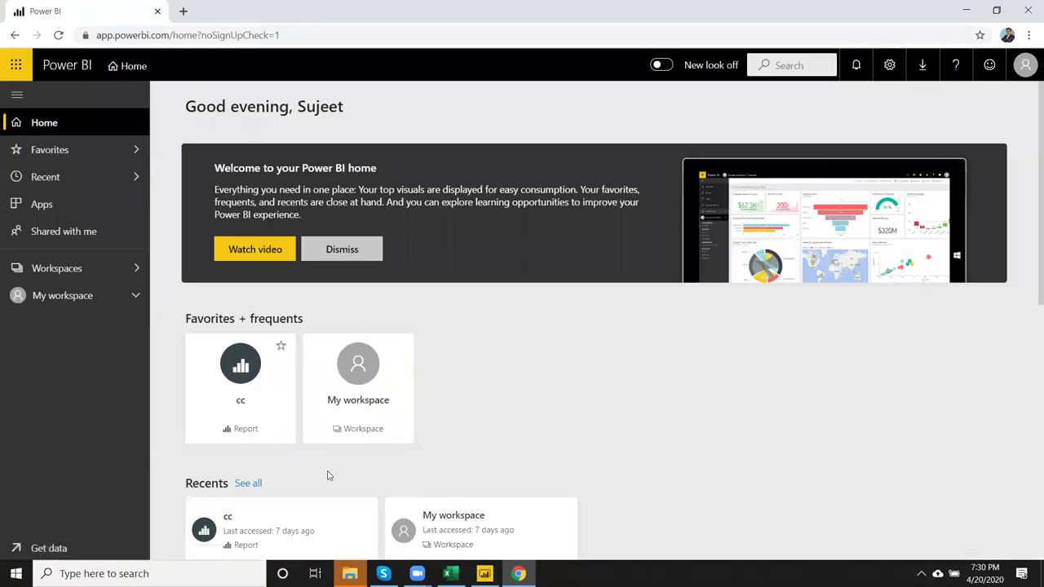
{"action": "scroll", "coordinate": [329, 453], "scroll_direction": "down", "scroll_amount": 1}
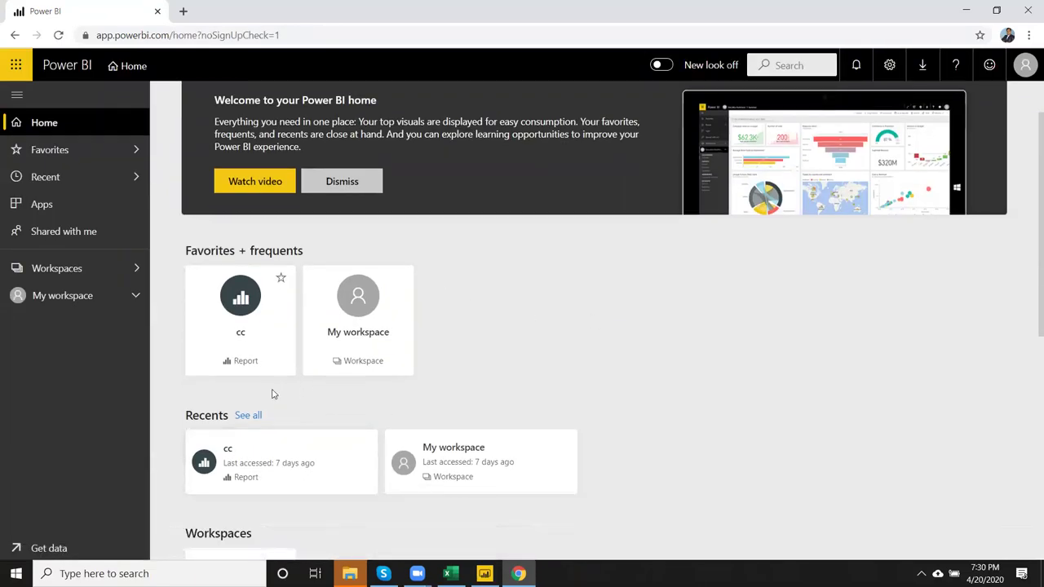
{"action": "left_click", "coordinate": [356, 335]}
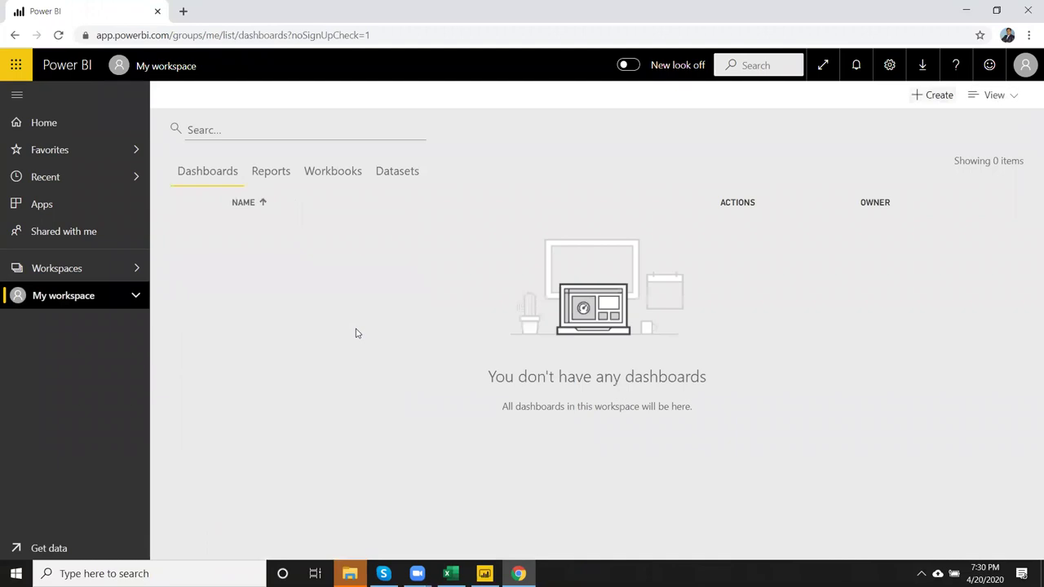
{"action": "left_click", "coordinate": [277, 176]}
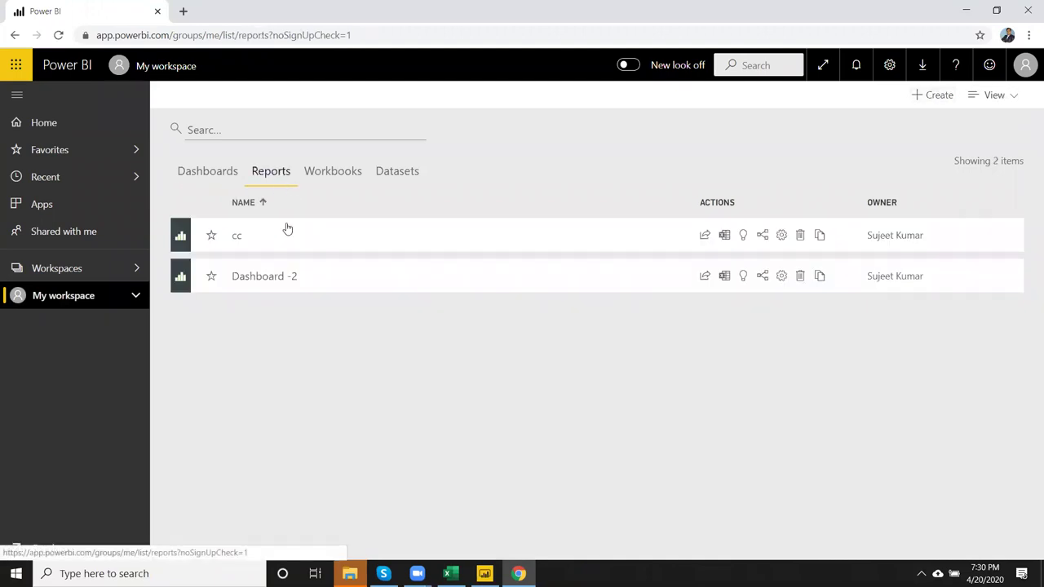
- Open Dashboard -2 and attempt Publish to web, dismissing the admin-required notice
{"action": "left_click", "coordinate": [319, 290]}
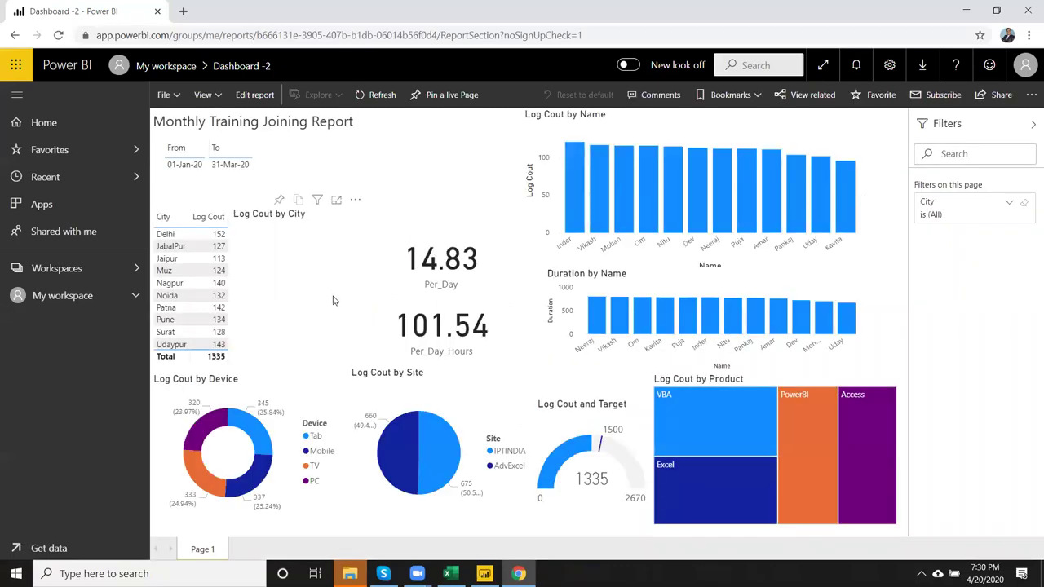
{"action": "left_click", "coordinate": [169, 96]}
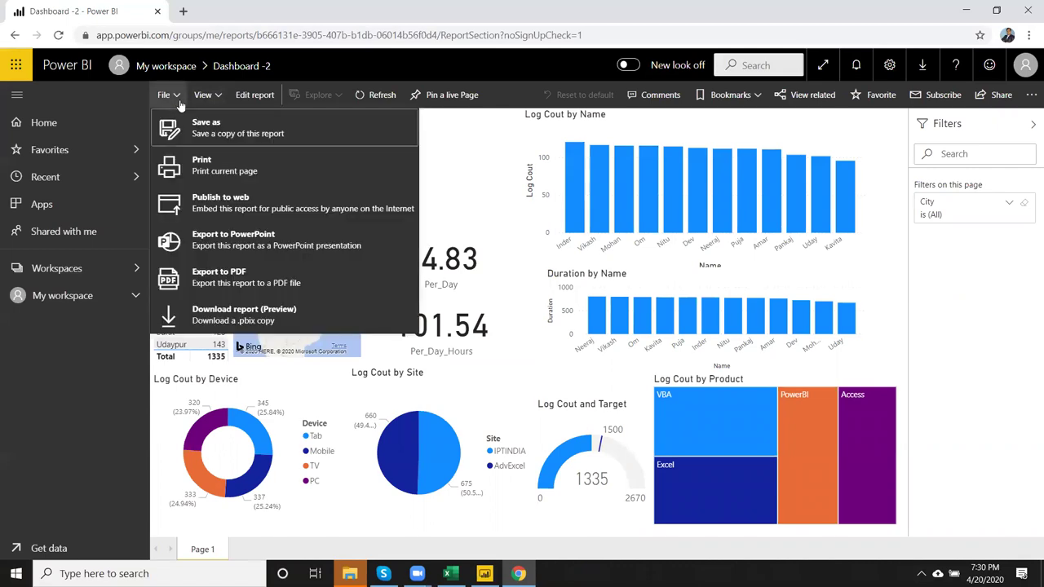
{"action": "left_click", "coordinate": [219, 204]}
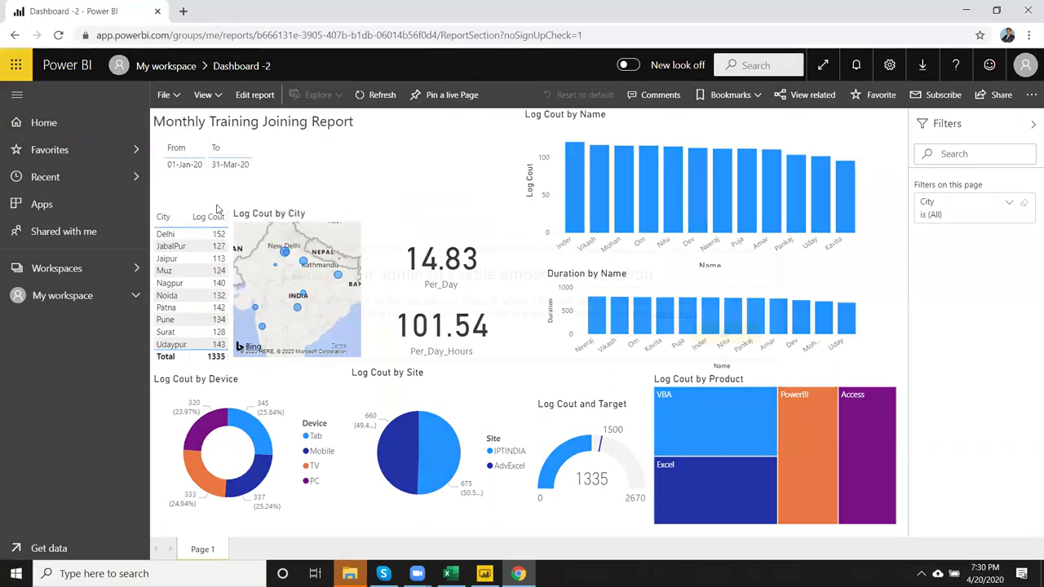
{"action": "left_click", "coordinate": [726, 333]}
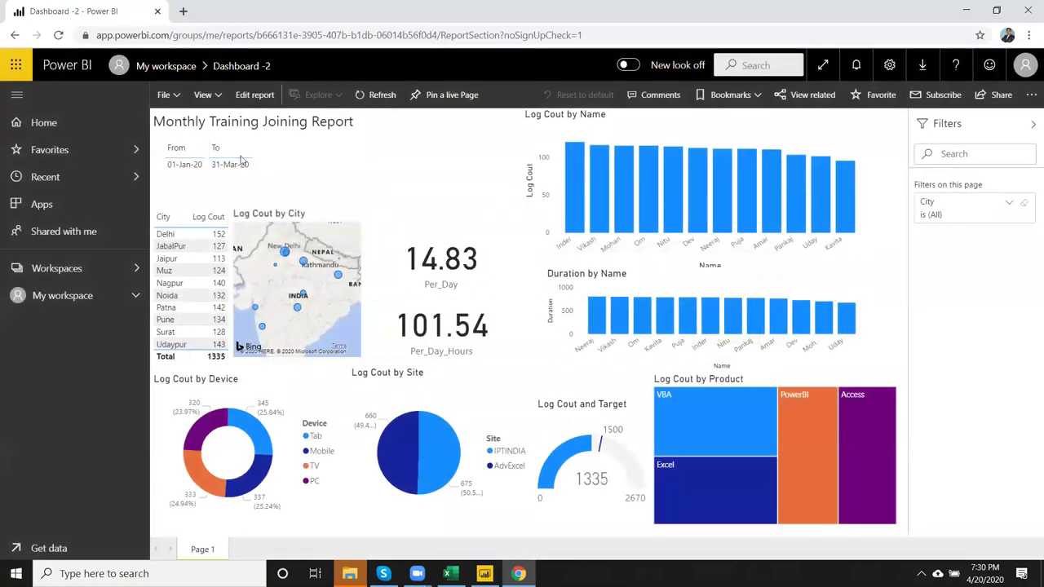
- Try sharing the report and dismiss the Upgrade prompt
{"action": "left_click", "coordinate": [181, 96]}
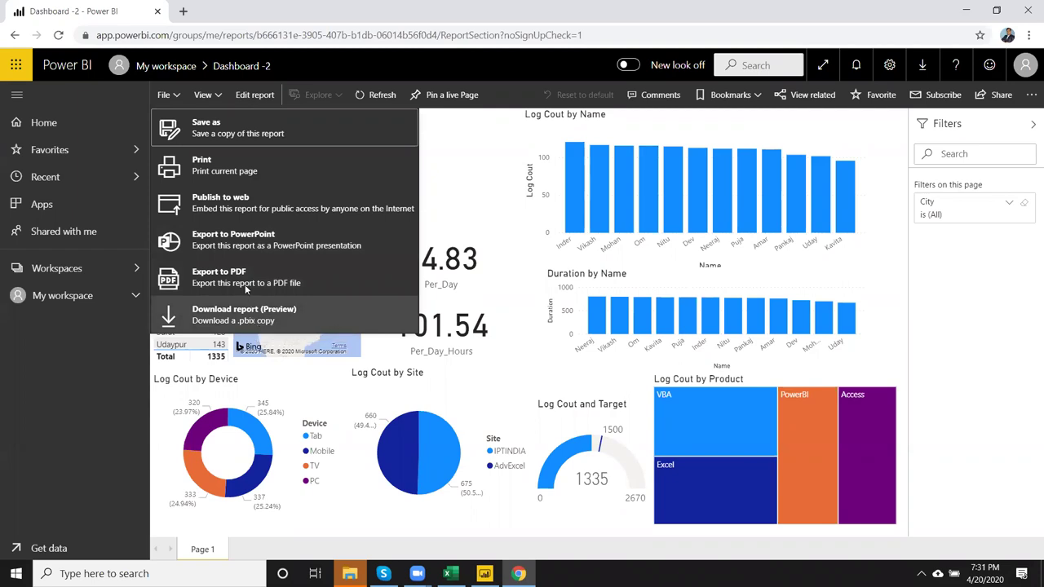
{"action": "left_click", "coordinate": [989, 250]}
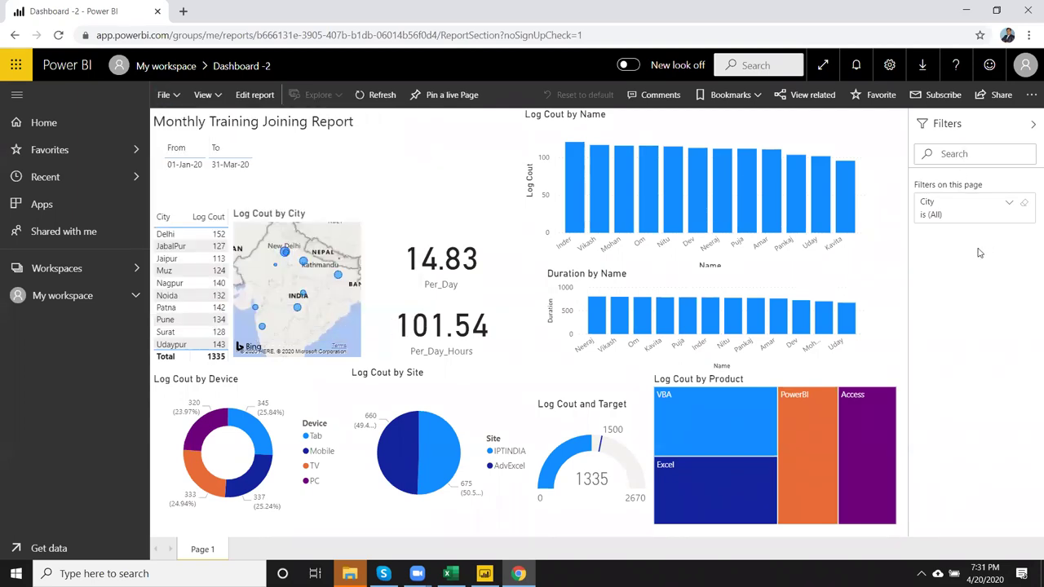
{"action": "left_click", "coordinate": [996, 96]}
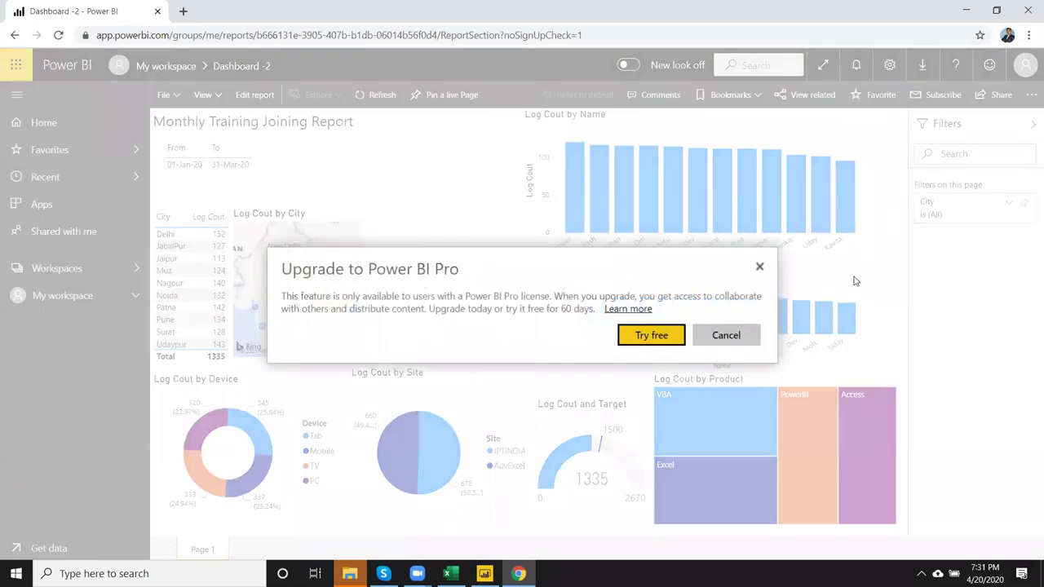
{"action": "left_click", "coordinate": [759, 268]}
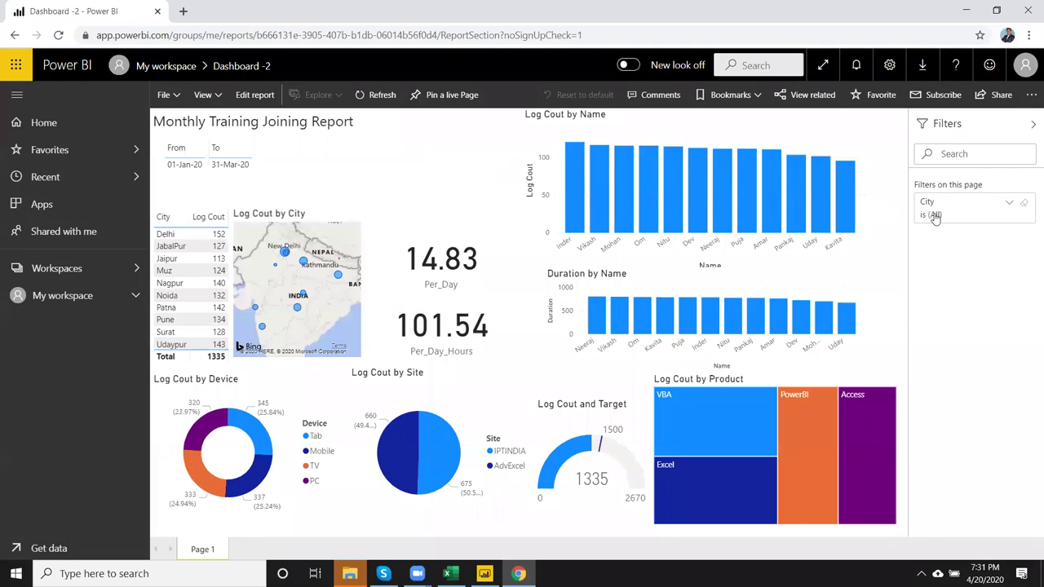
- Collapse the Filters pane and cross-filter the report to Om (116 logs, 8.99 hours)
{"action": "left_click", "coordinate": [971, 211]}
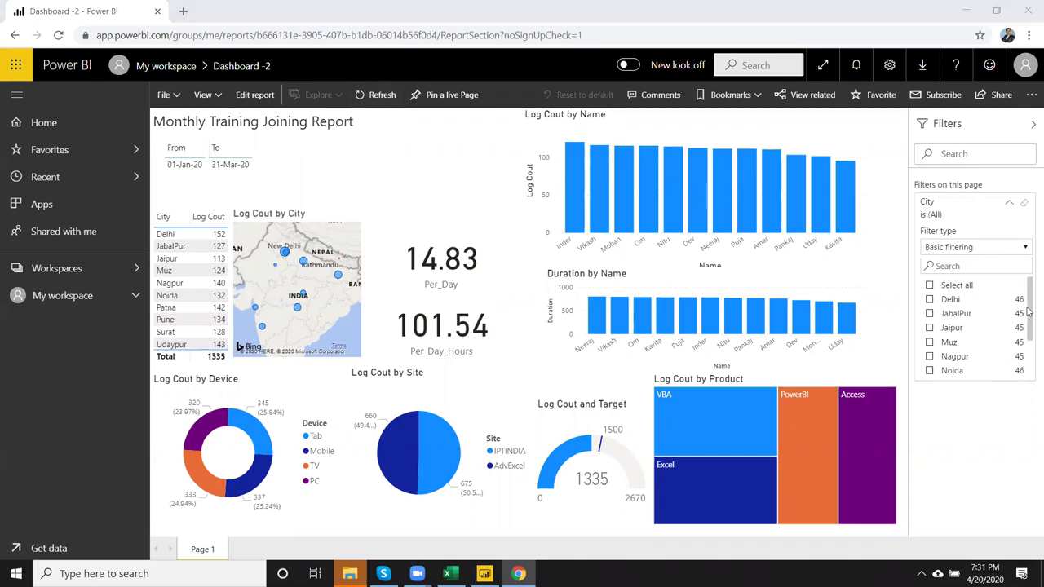
{"action": "mouse_move", "coordinate": [1028, 310]}
{"action": "left_mouse_down"}
{"action": "mouse_move", "coordinate": [1028, 343]}
{"action": "mouse_move", "coordinate": [1028, 302]}
{"action": "left_mouse_up"}
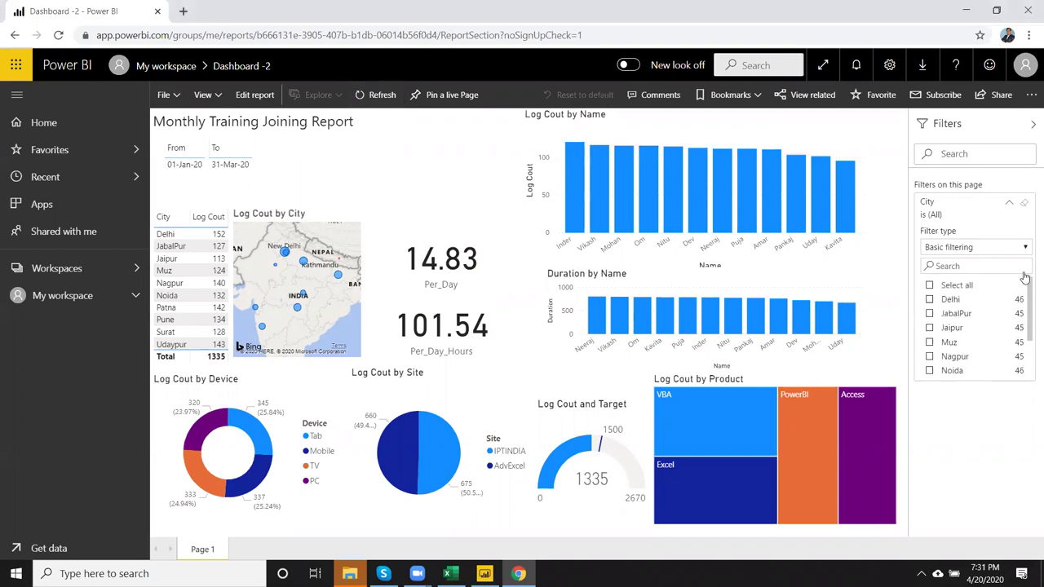
{"action": "left_click", "coordinate": [1010, 203]}
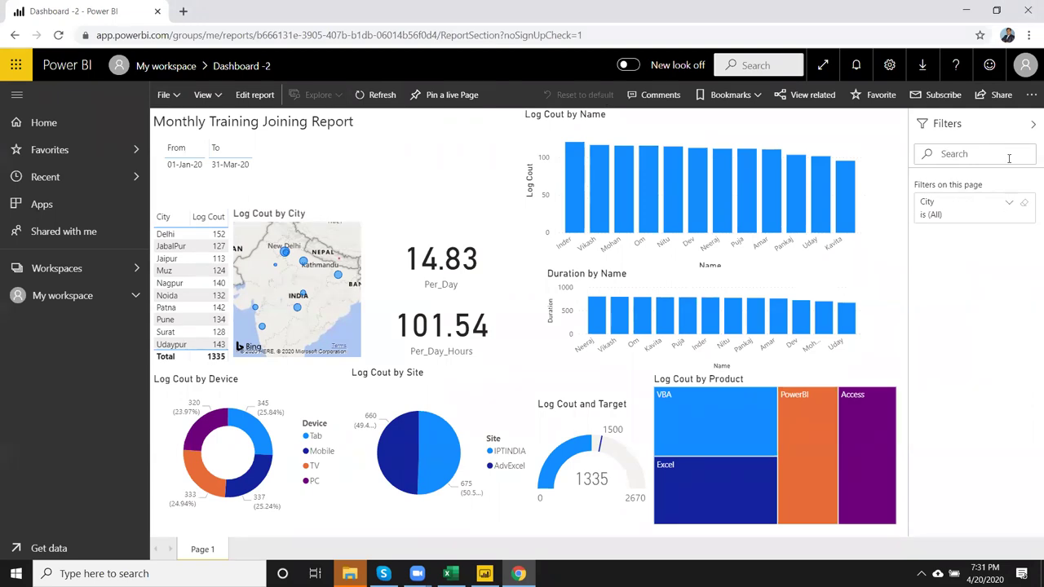
{"action": "left_click", "coordinate": [1033, 124]}
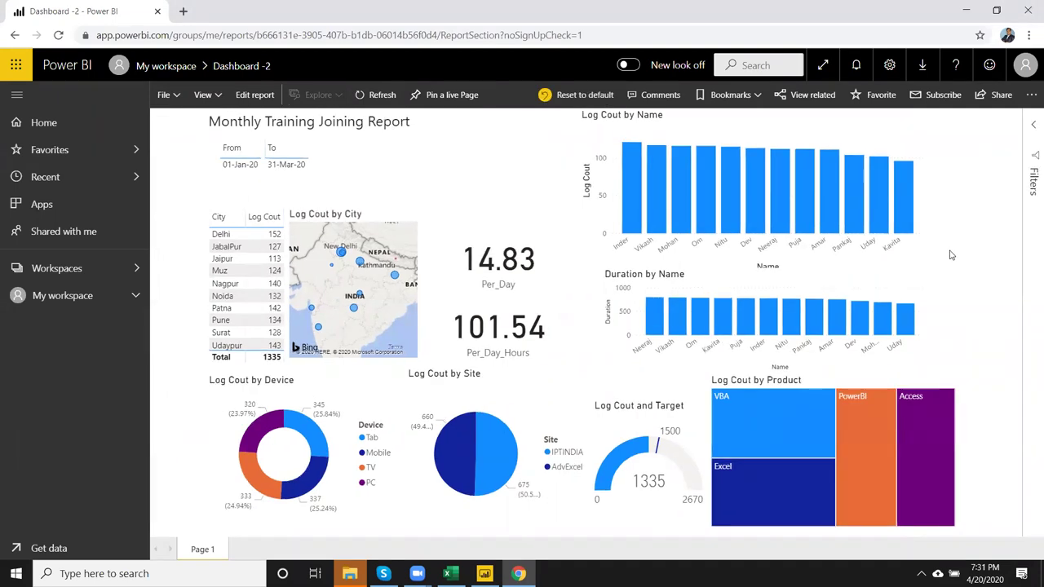
{"action": "left_click", "coordinate": [1032, 125]}
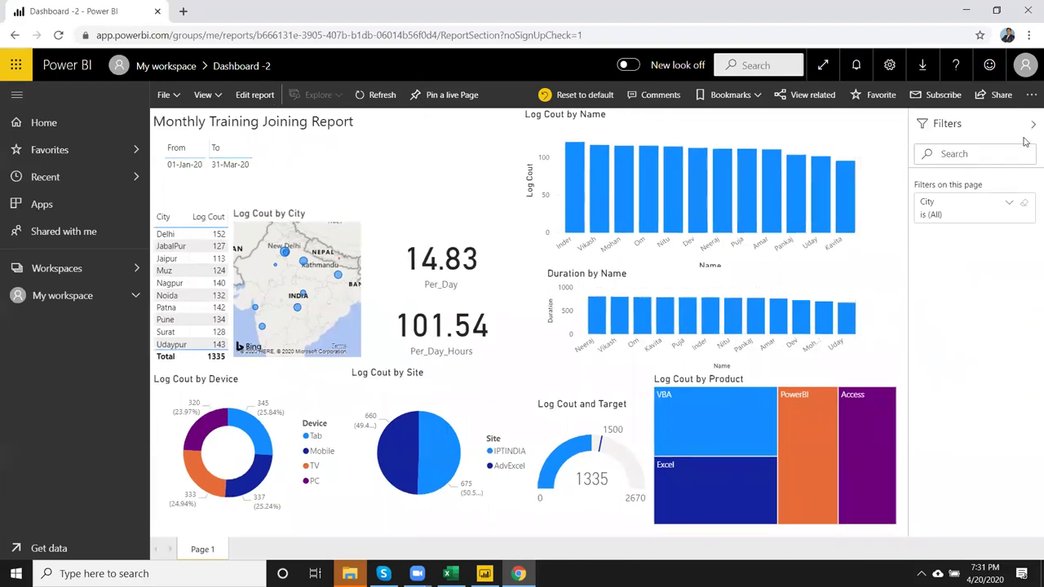
{"action": "left_click", "coordinate": [966, 210]}
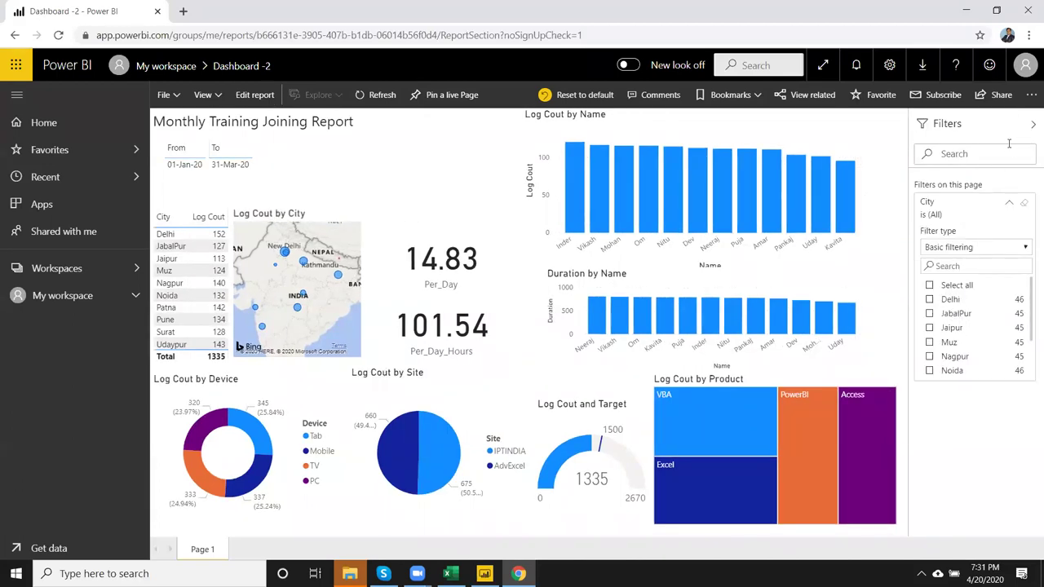
{"action": "left_click", "coordinate": [1032, 127]}
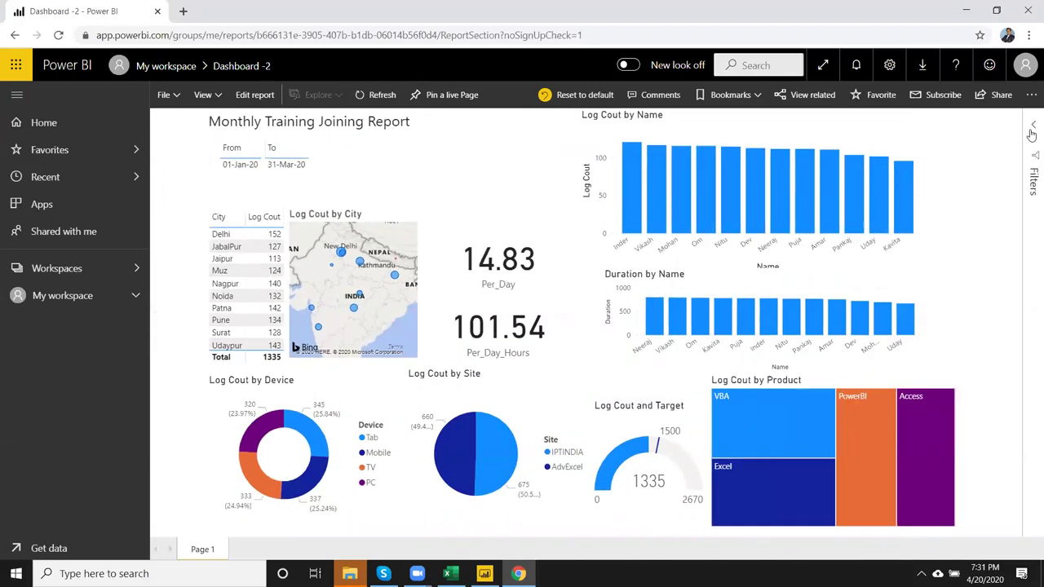
{"action": "left_click", "coordinate": [696, 319]}
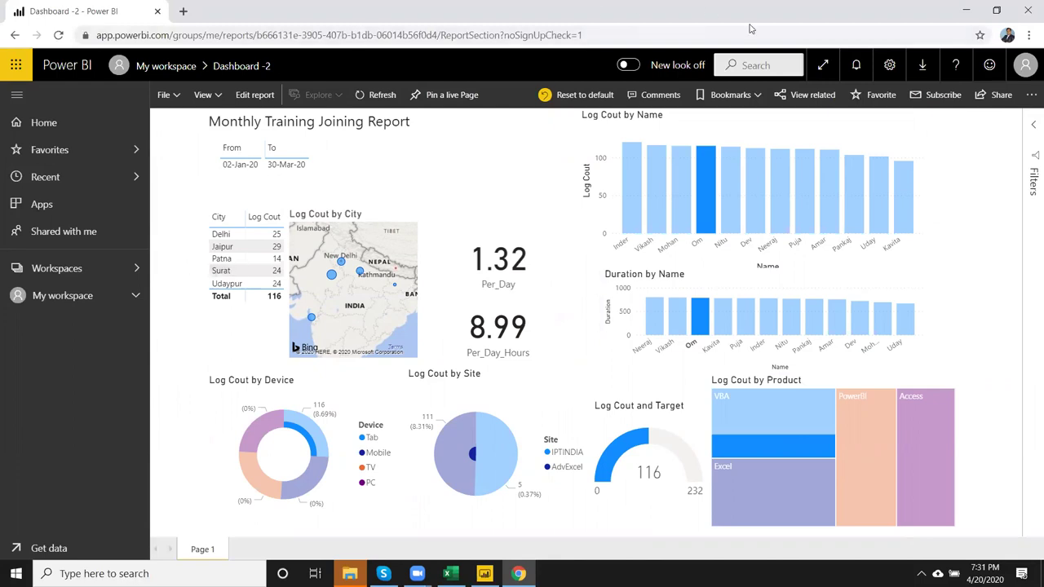
- Start the free 60-day Power BI Pro trial from the Share prompt
{"action": "left_click", "coordinate": [997, 95]}
{"action": "left_click", "coordinate": [650, 339]}
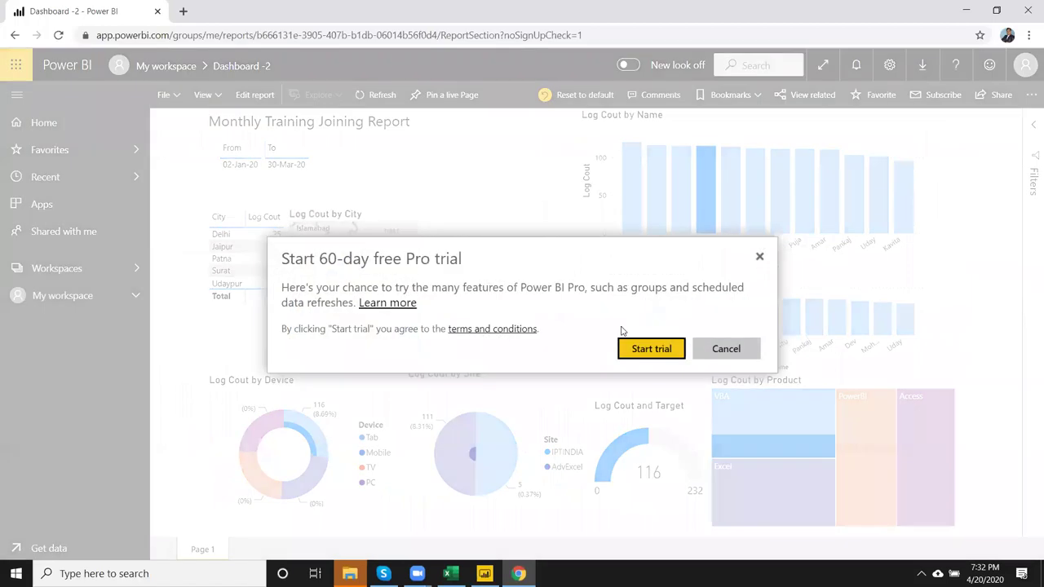
{"action": "left_click", "coordinate": [652, 352]}
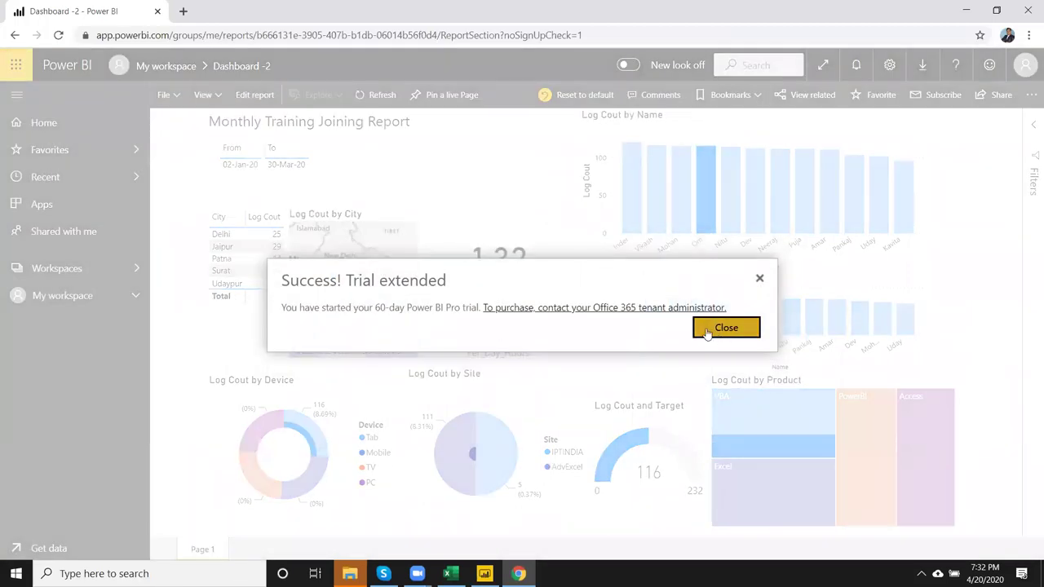
{"action": "left_click", "coordinate": [707, 334]}
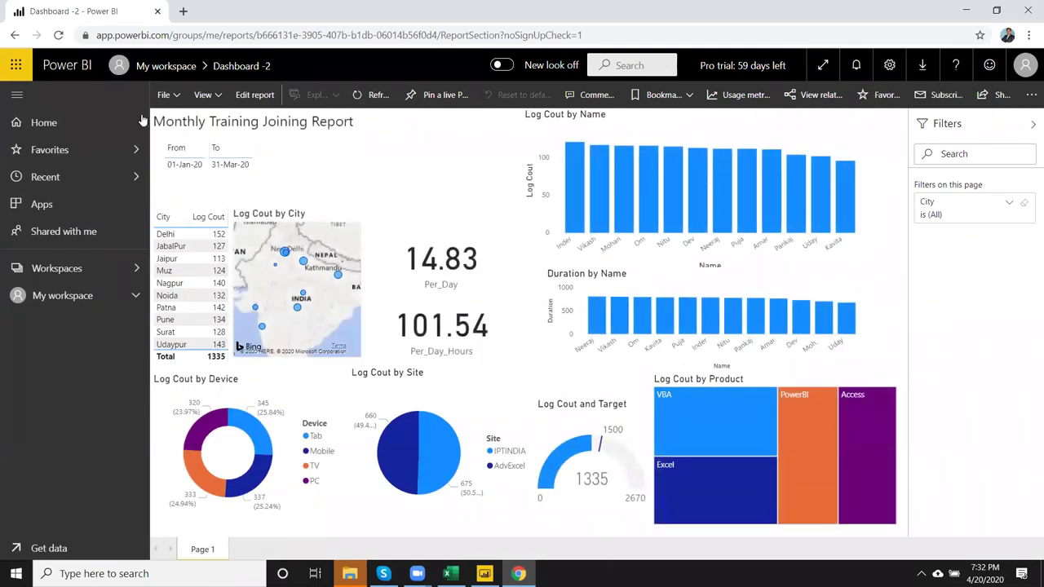
- Generate the secure embed code via File > Embed and select the reportEmbed link
{"action": "left_click", "coordinate": [178, 97]}
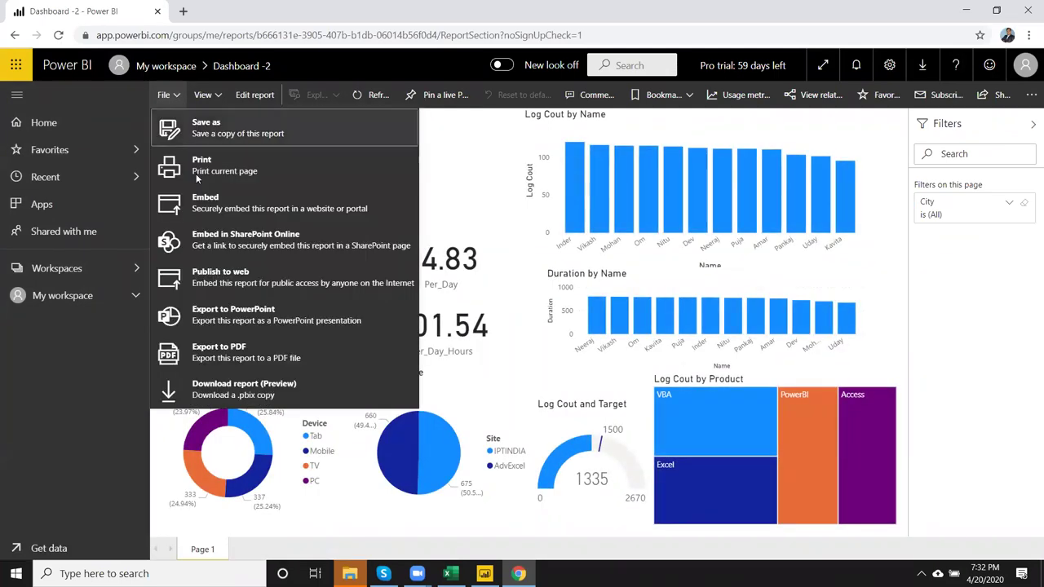
{"action": "left_click", "coordinate": [228, 204]}
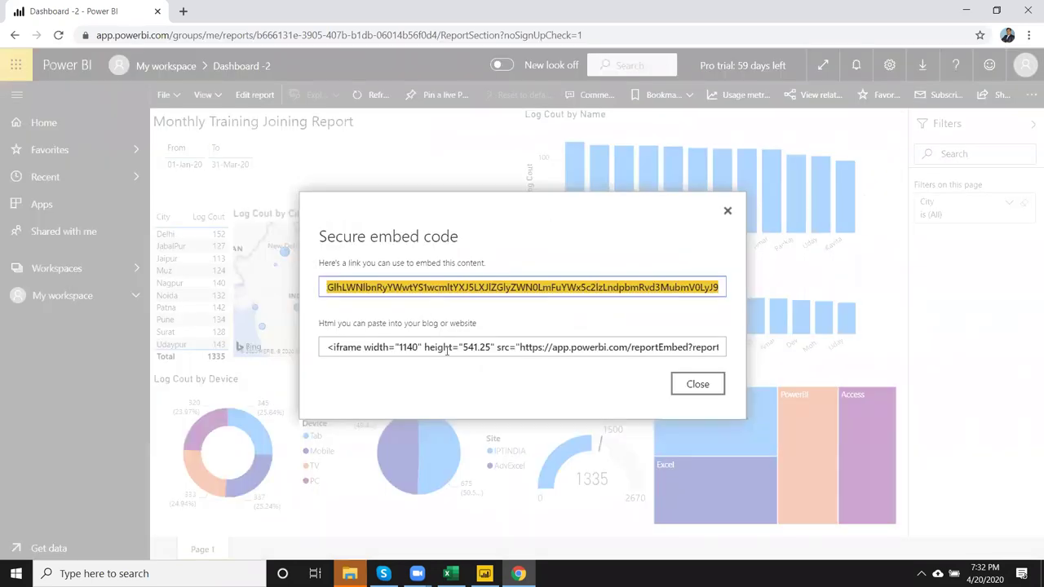
{"action": "left_click", "coordinate": [523, 348]}
{"action": "left_click", "coordinate": [523, 348]}
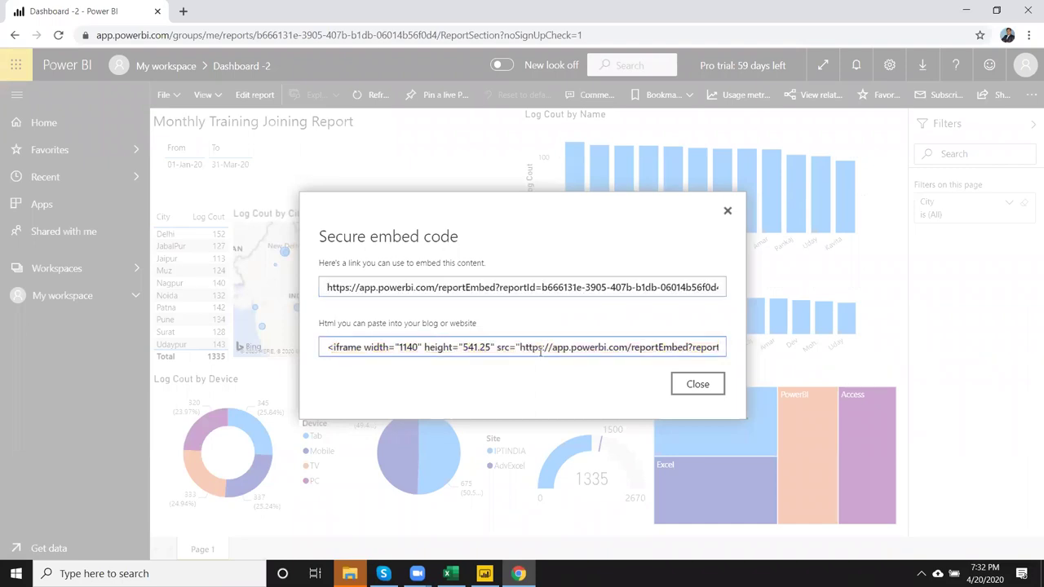
{"action": "mouse_move", "coordinate": [520, 348]}
{"action": "left_mouse_down"}
{"action": "mouse_move", "coordinate": [675, 348]}
{"action": "mouse_move", "coordinate": [494, 348]}
{"action": "mouse_move", "coordinate": [471, 367]}
{"action": "left_mouse_up"}
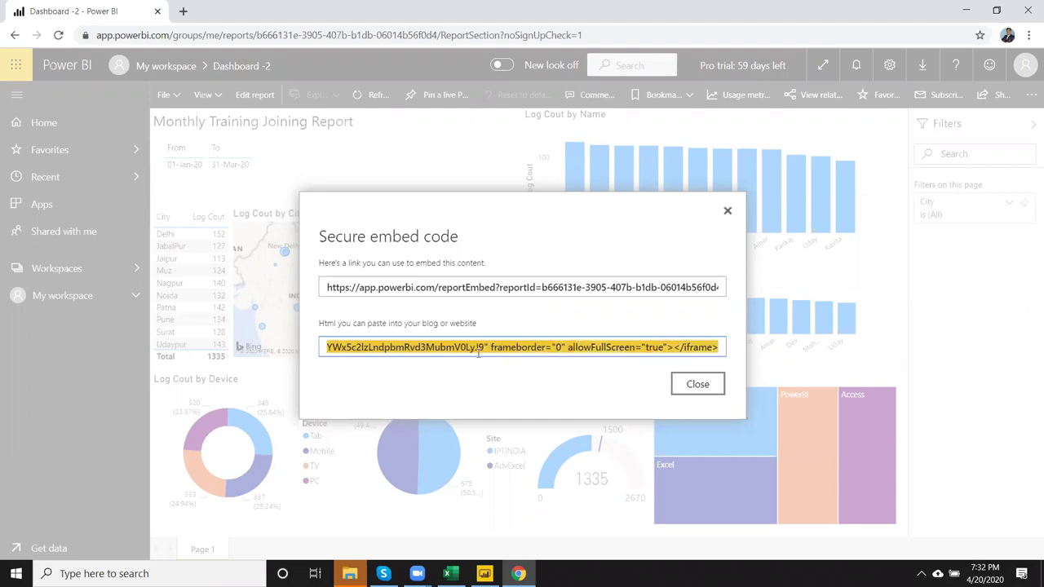
{"action": "left_click", "coordinate": [462, 293]}
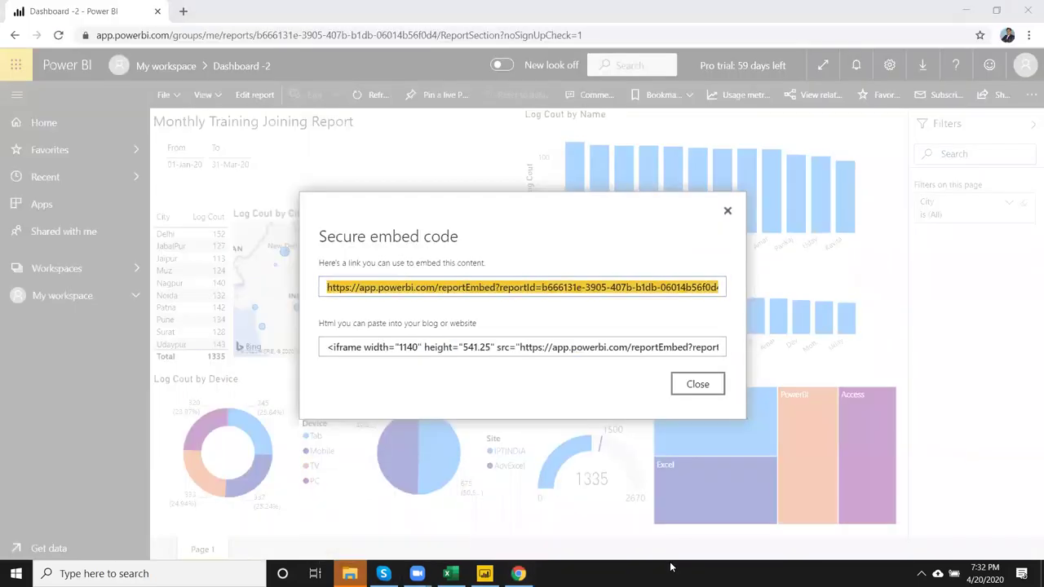
- Launch Internet Explorer from the Start menu search
{"action": "key", "text": "super"}
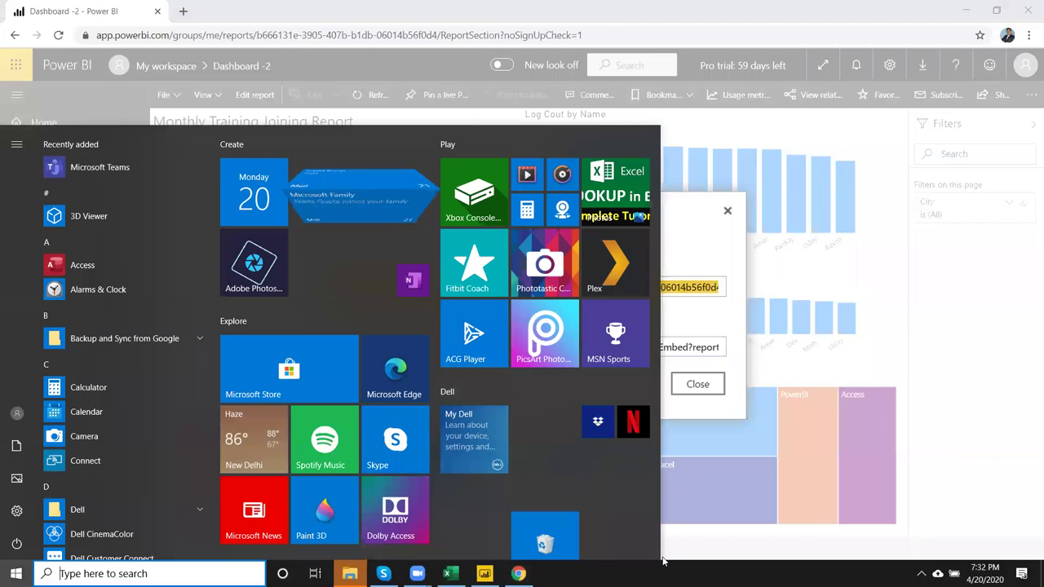
{"action": "type", "text": "r"}
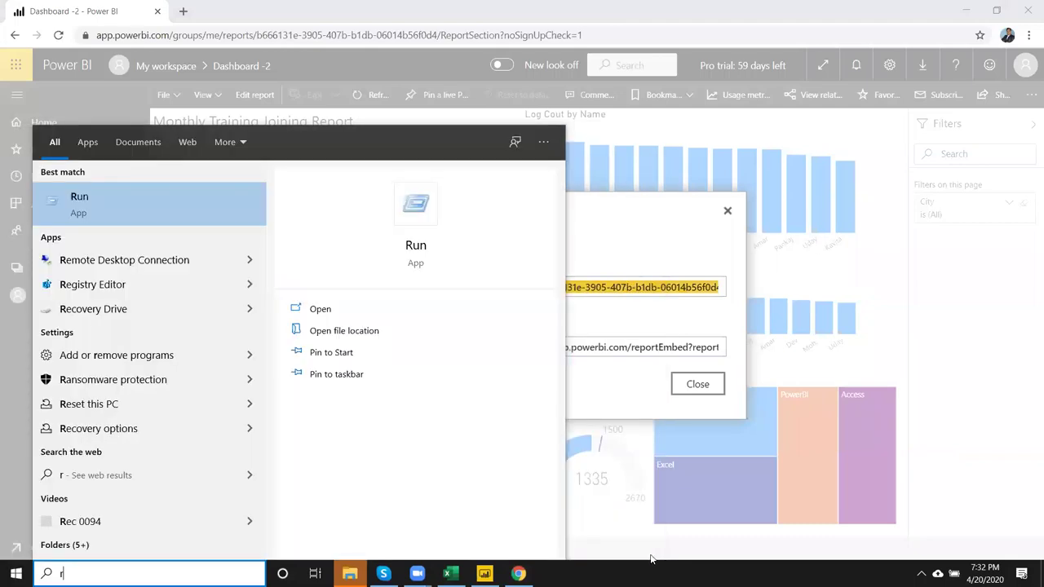
{"action": "key", "text": "BackSpace"}
{"action": "type", "text": "in"}
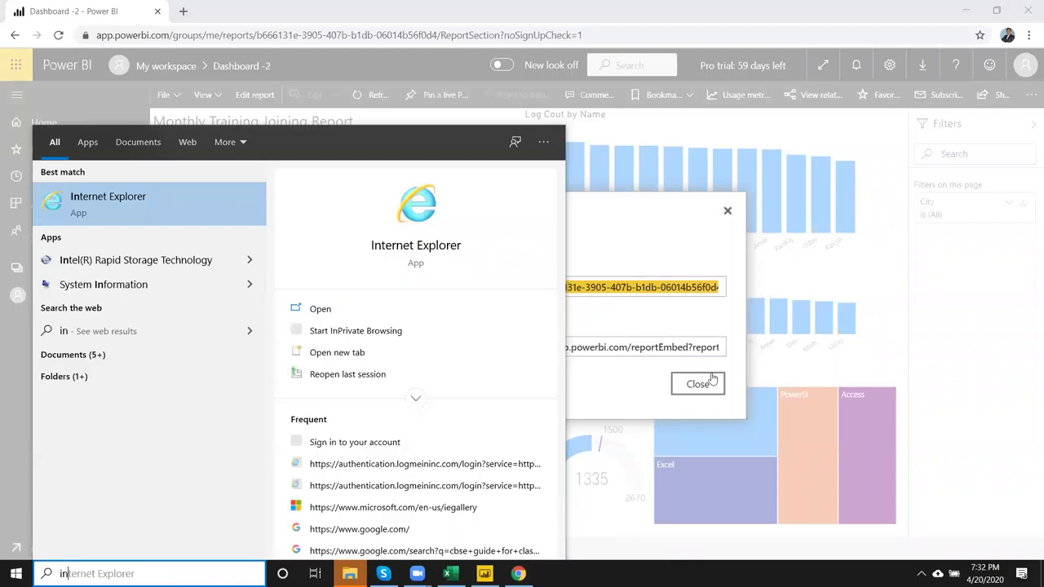
{"action": "left_click", "coordinate": [416, 245]}
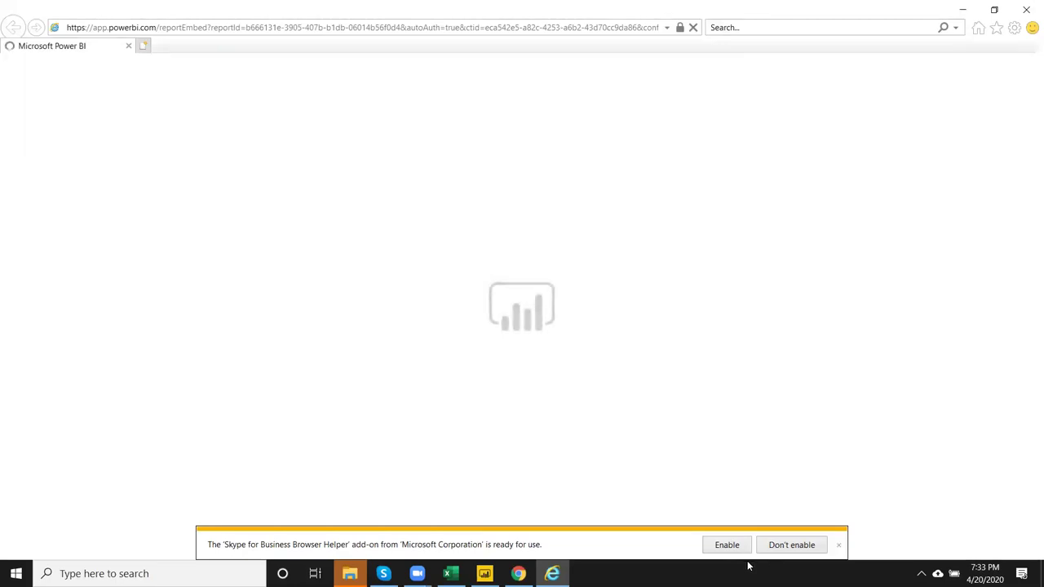
- Decline the Skype add-on, reload the reportEmbed link, and return to Power BI
{"action": "key", "text": "alt+d"}
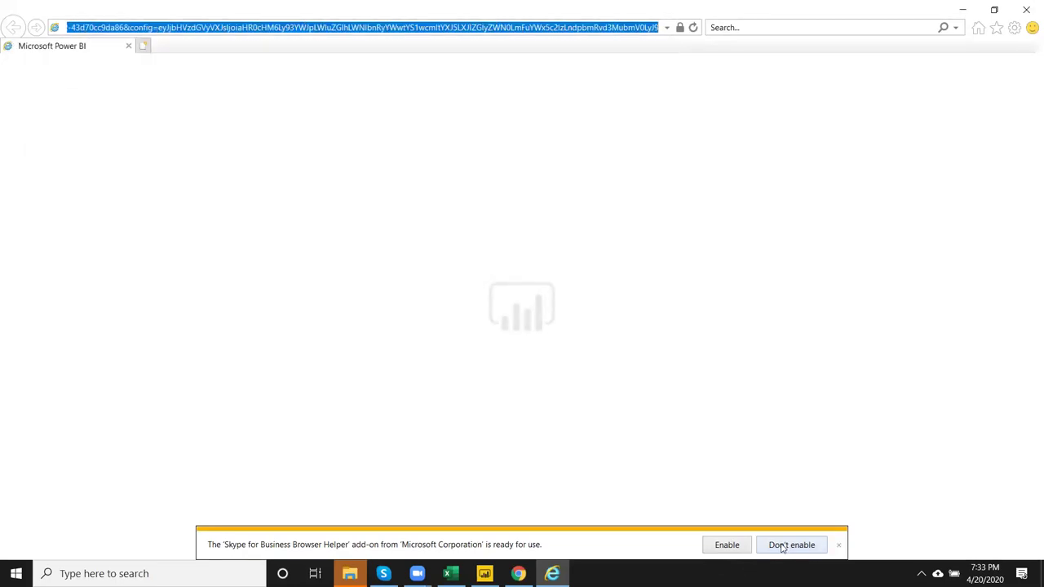
{"action": "left_click", "coordinate": [748, 551]}
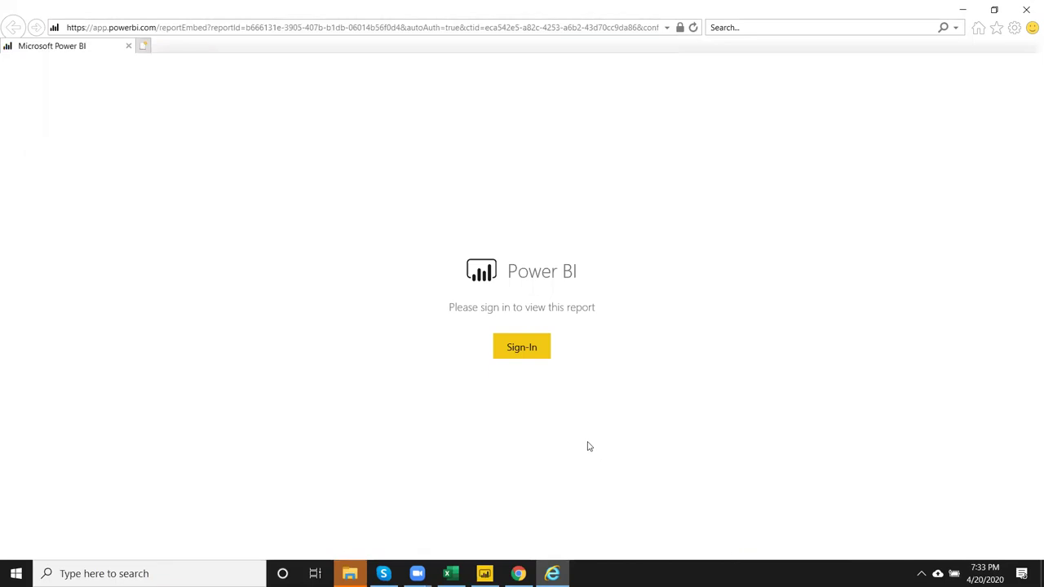
{"action": "left_click", "coordinate": [541, 33]}
{"action": "key", "text": "Return"}
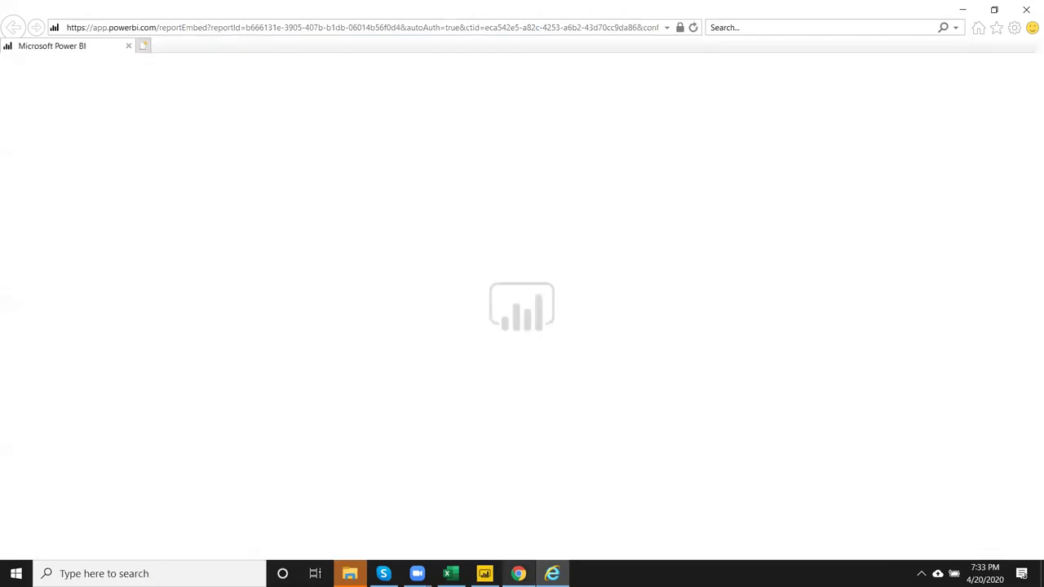
{"action": "left_click", "coordinate": [519, 573]}
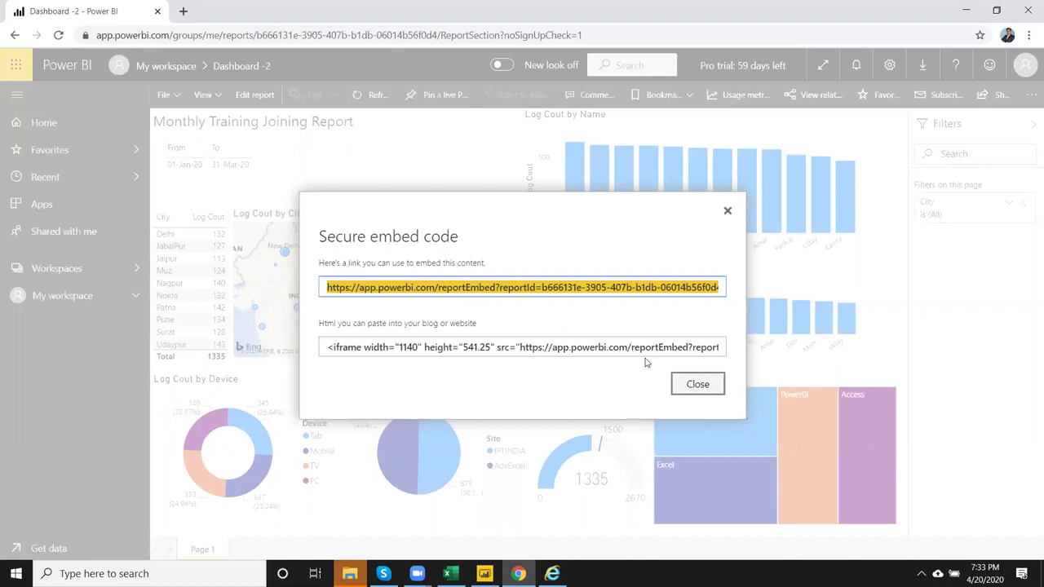
- Close the secure embed dialog and attempt Publish to web, dismissing the admin notice
{"action": "left_click", "coordinate": [685, 389]}
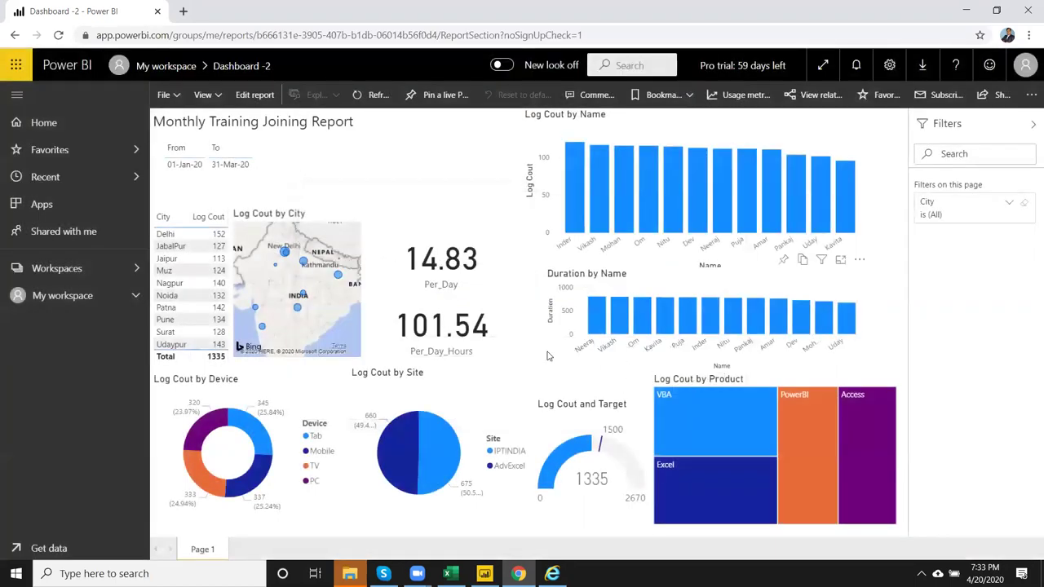
{"action": "left_click", "coordinate": [166, 96]}
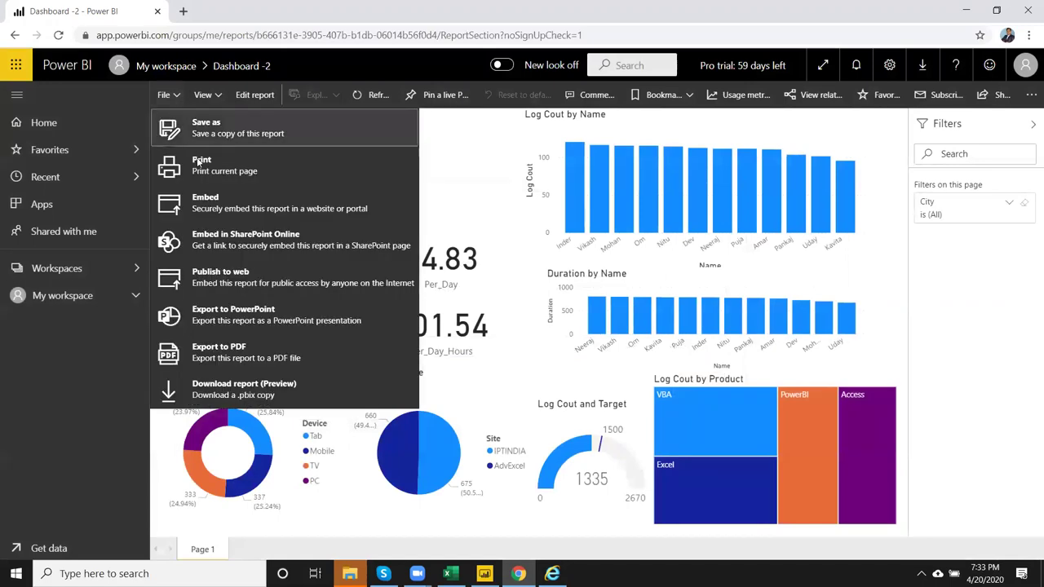
{"action": "left_click", "coordinate": [250, 284]}
{"action": "left_click", "coordinate": [726, 334]}
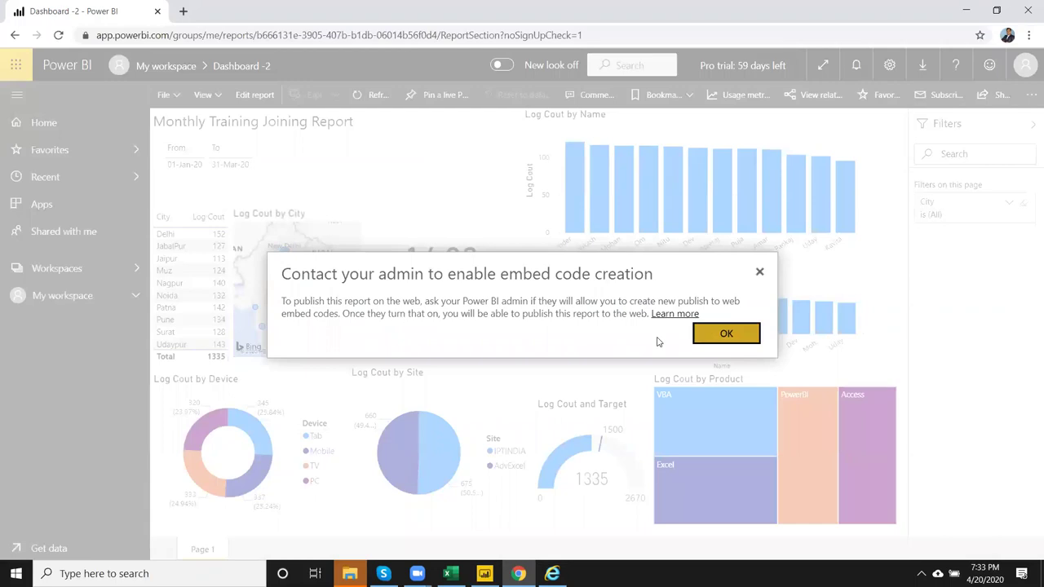
- Close the Internet Explorer window and check the SharePoint Online embed option
{"action": "left_click", "coordinate": [166, 96]}
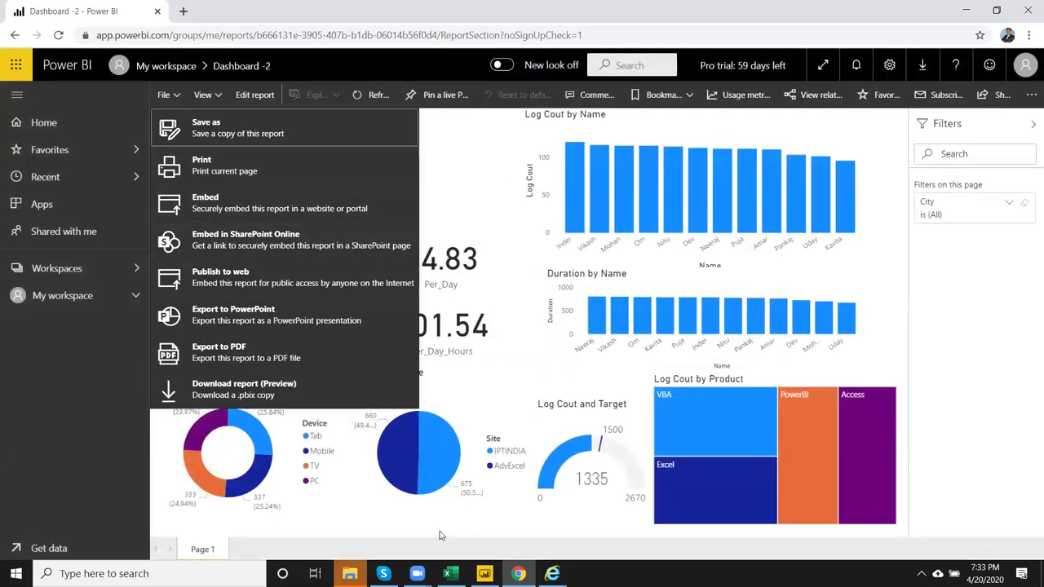
{"action": "left_click", "coordinate": [552, 573]}
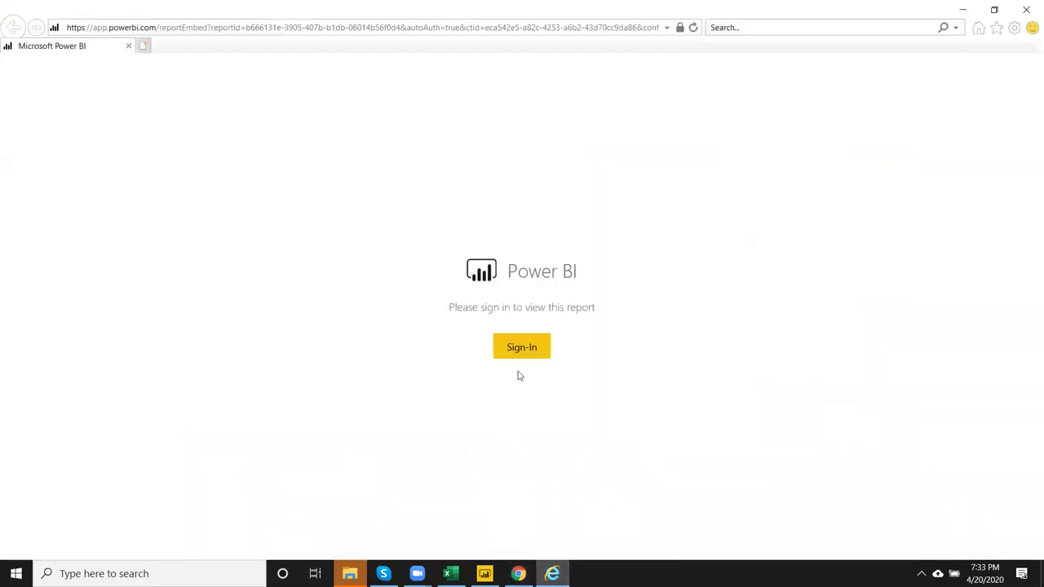
{"action": "left_click", "coordinate": [1025, 12]}
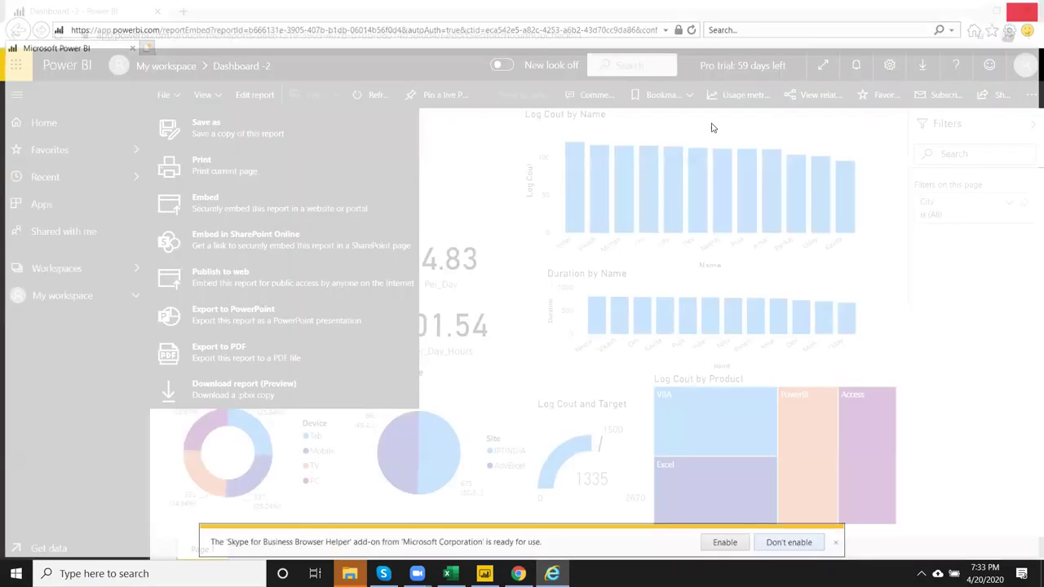
{"action": "left_click", "coordinate": [260, 245]}
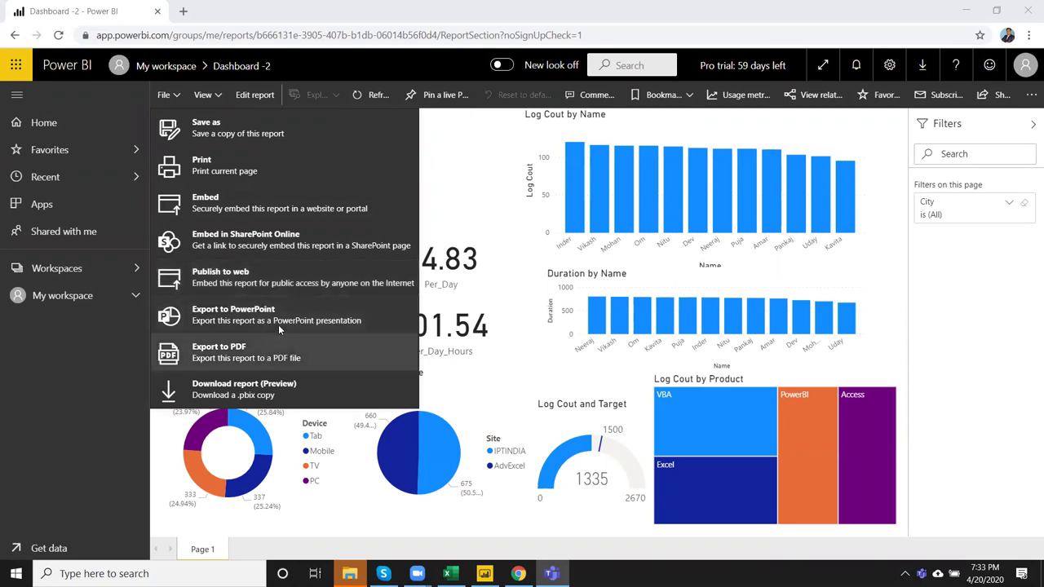
{"action": "left_click", "coordinate": [21, 77]}
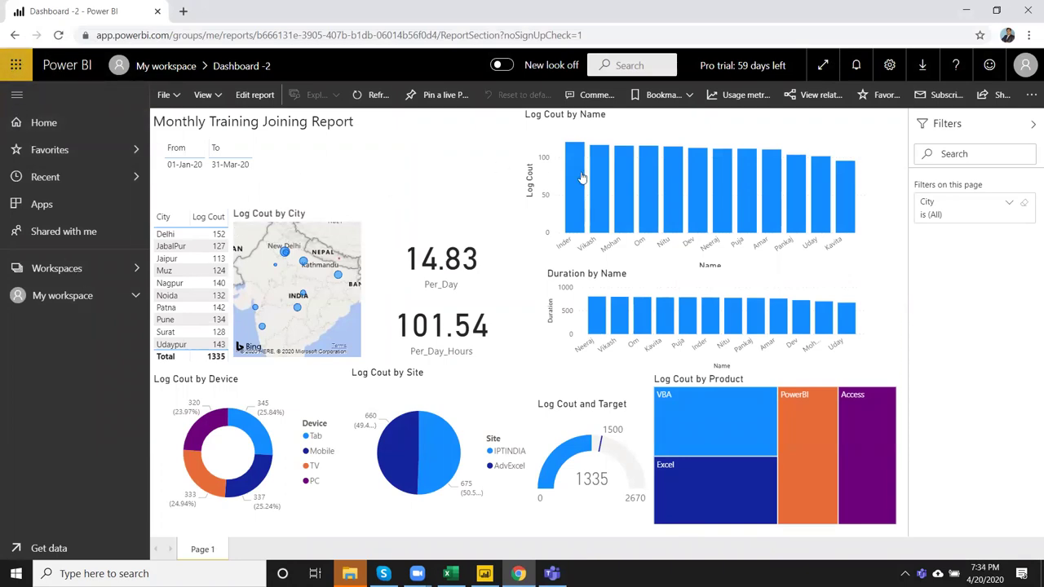
- Check the View menu and e-mail Subscribe settings, then bring up the Share report panel
{"action": "left_click", "coordinate": [216, 96]}
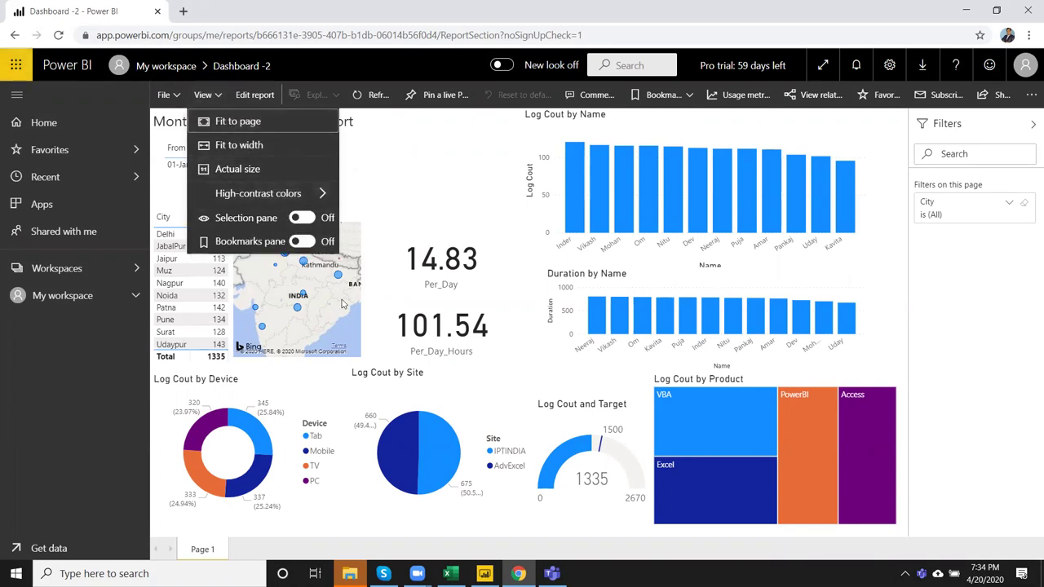
{"action": "left_click", "coordinate": [433, 176]}
{"action": "left_click", "coordinate": [165, 96]}
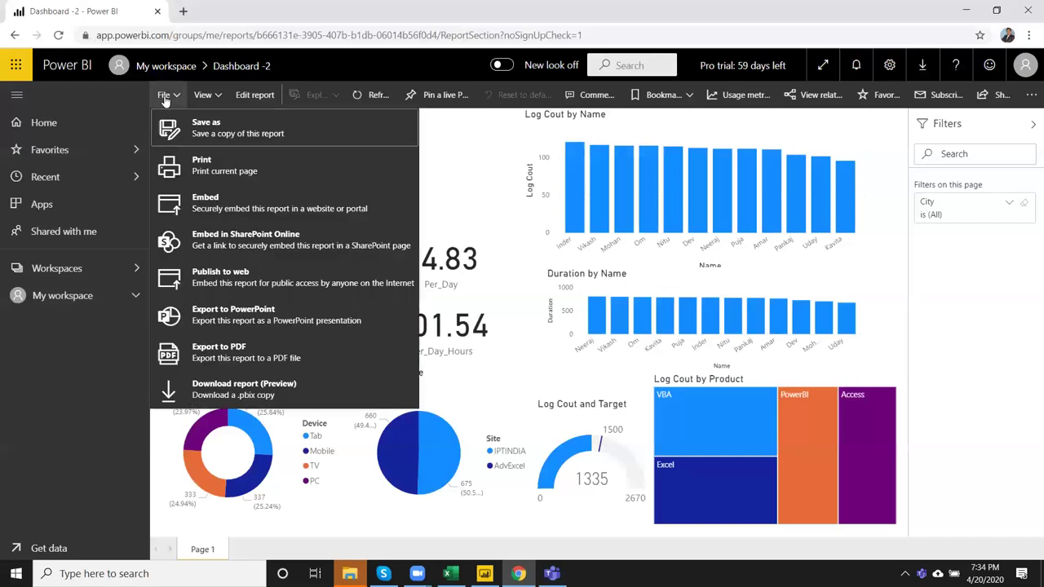
{"action": "left_click", "coordinate": [949, 100]}
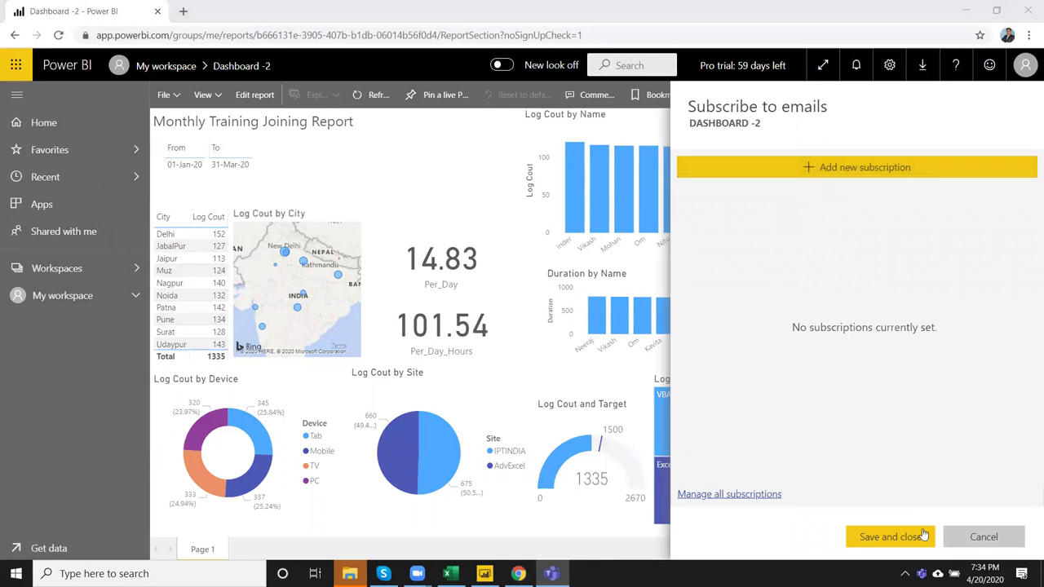
{"action": "left_click", "coordinate": [979, 538]}
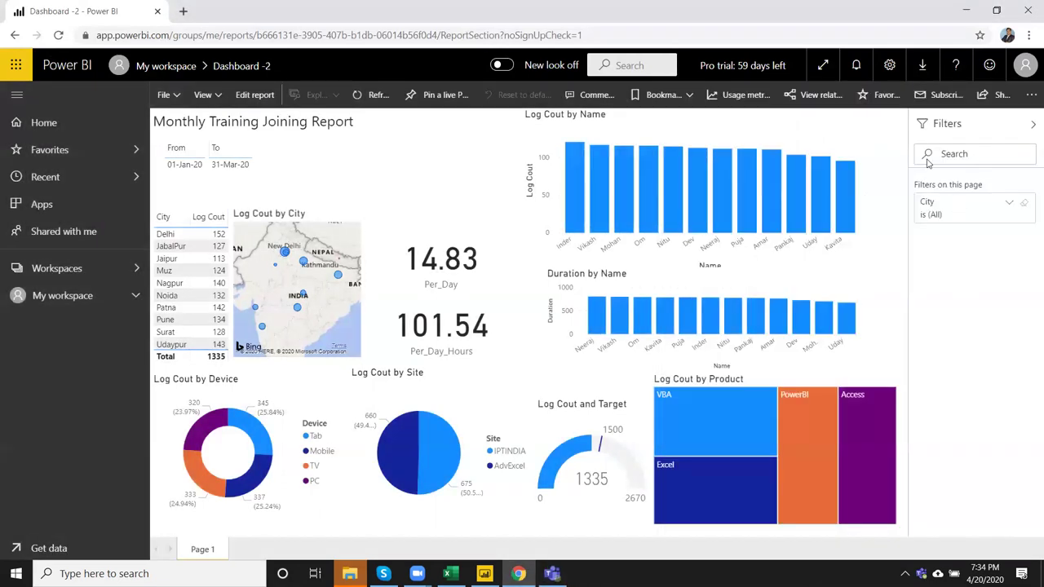
{"action": "left_click", "coordinate": [997, 95]}
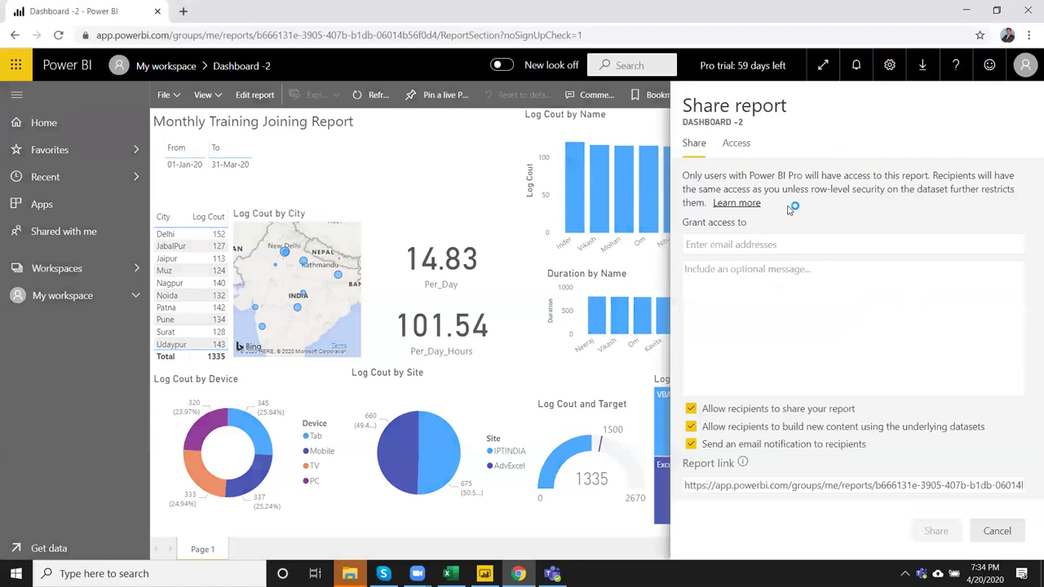
- Enter both recipients' e-mail addresses under Grant access to and share Dashboard -2
{"action": "left_click", "coordinate": [755, 241]}
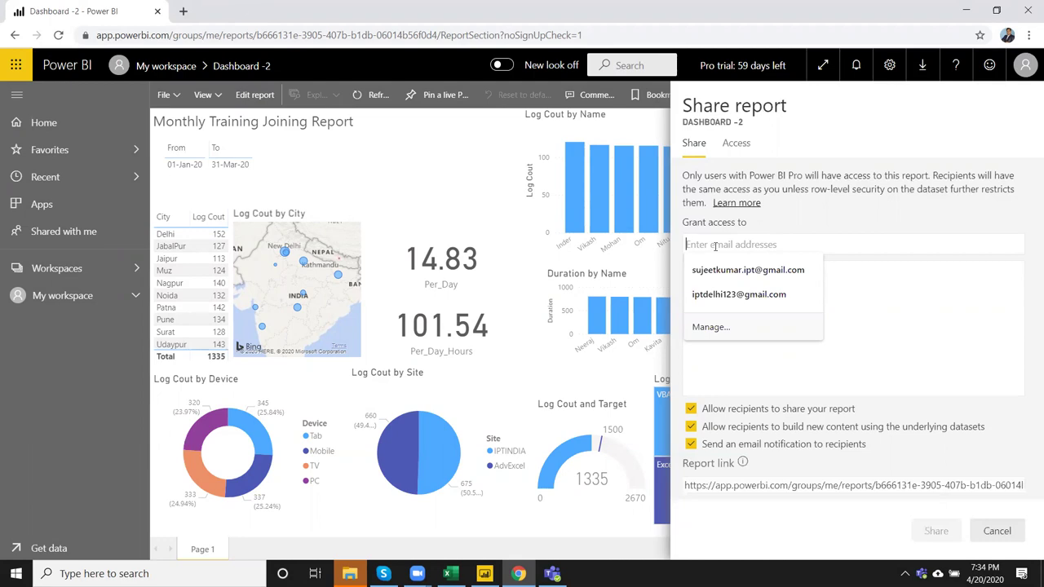
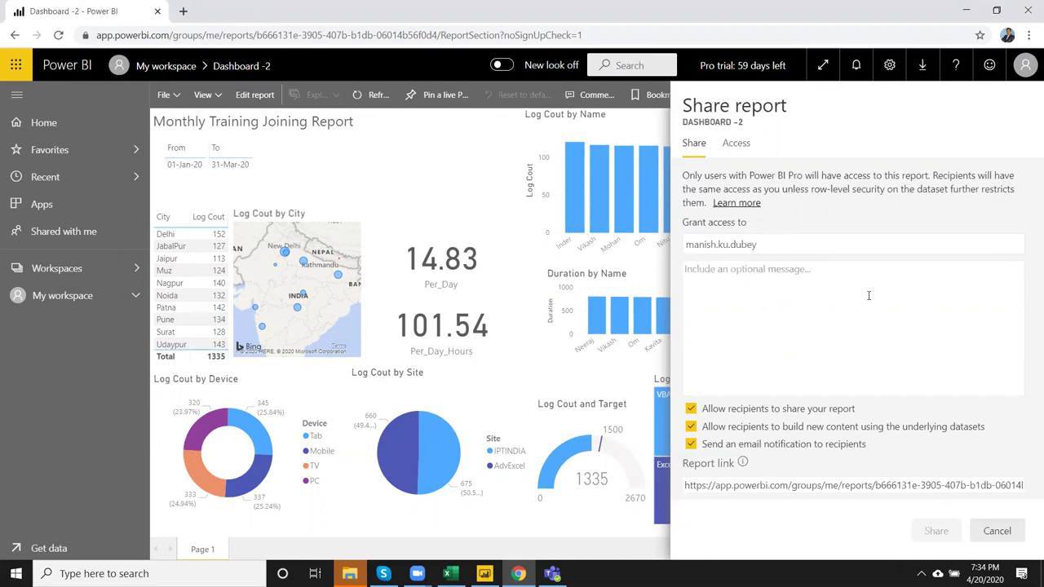
{"action": "key", "text": "Return"}
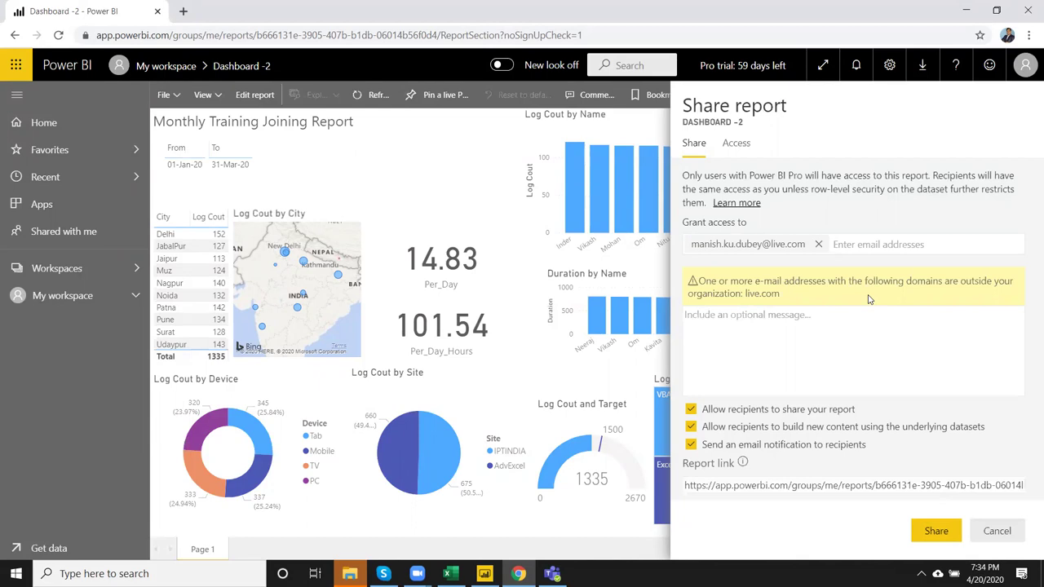
{"action": "left_click", "coordinate": [940, 533]}
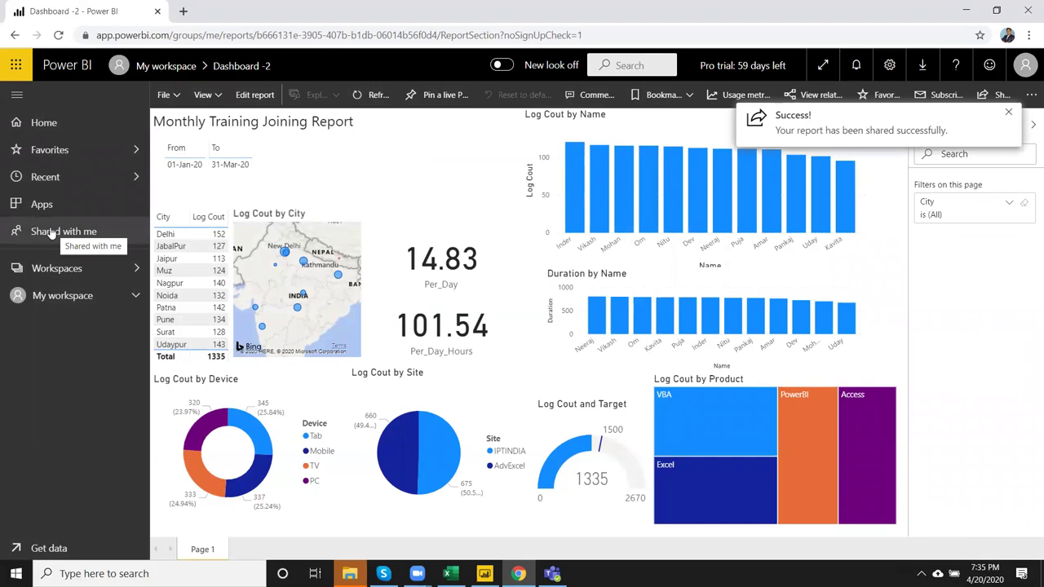
- Check Shared with me, reopen Dashboard -2 from Home, then switch to Power BI Desktop
{"action": "left_click", "coordinate": [88, 236]}
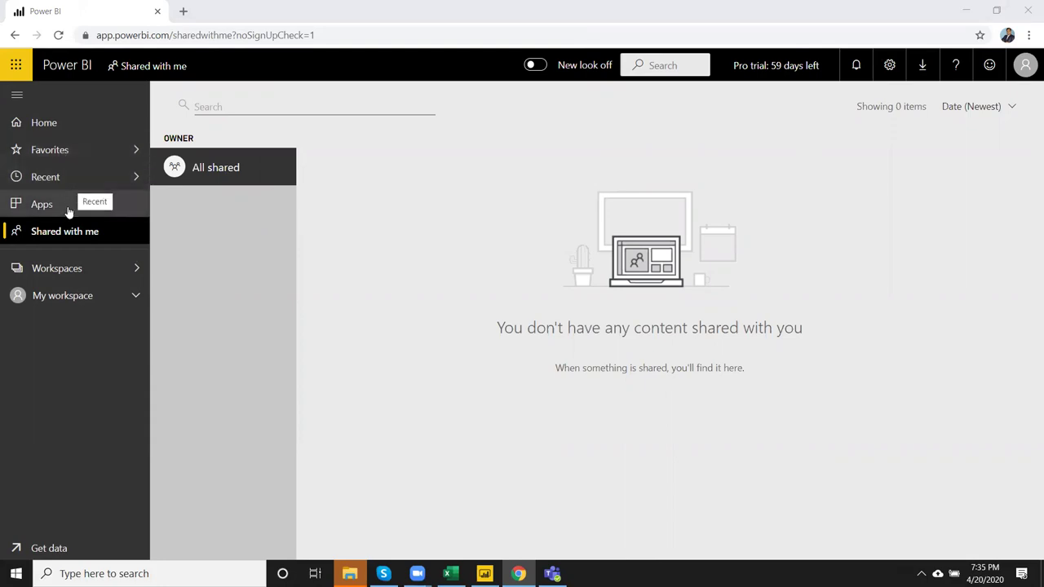
{"action": "left_click", "coordinate": [62, 131]}
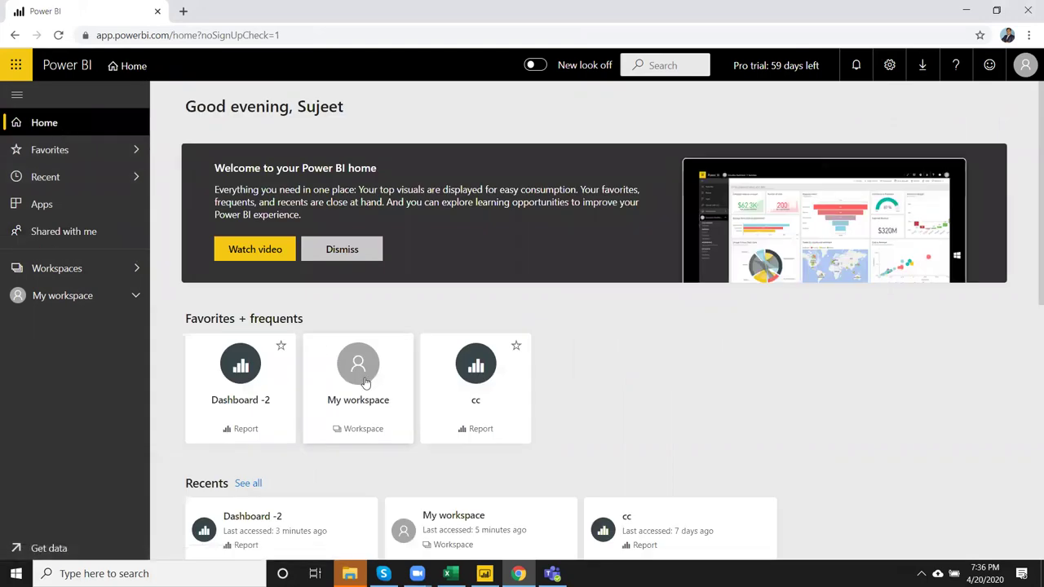
{"action": "left_click", "coordinate": [261, 377]}
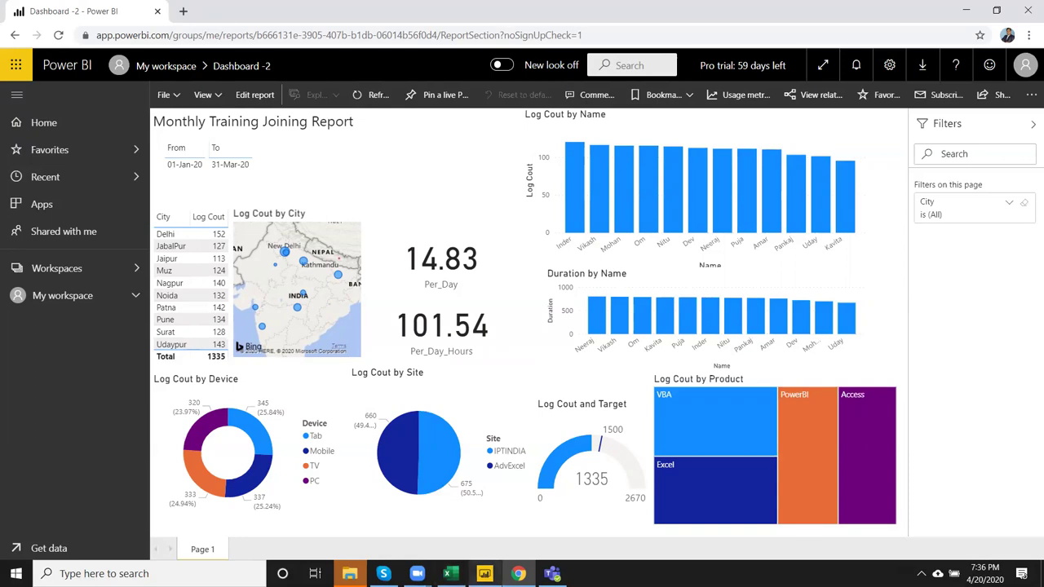
{"action": "left_click", "coordinate": [485, 573]}
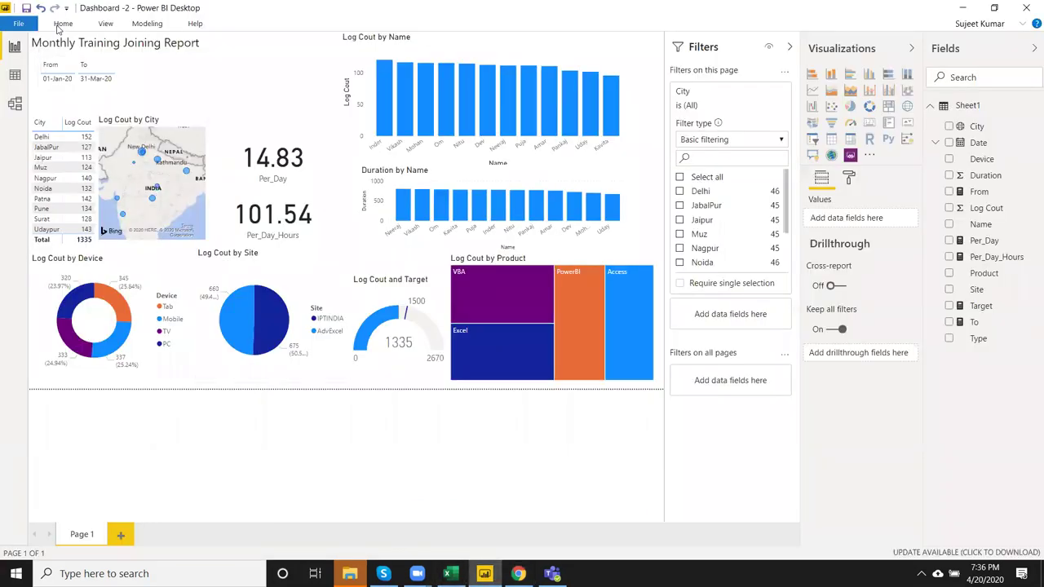
- Pin the ribbon and browse the File, Database and Online Services categories in the connector catalog
{"action": "double_click", "coordinate": [61, 24]}
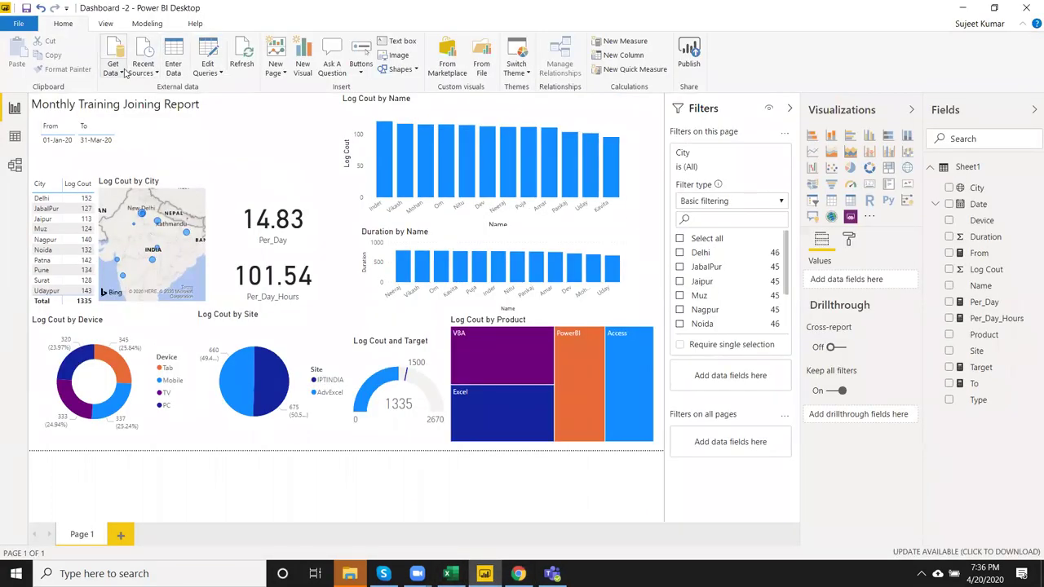
{"action": "left_click", "coordinate": [125, 73]}
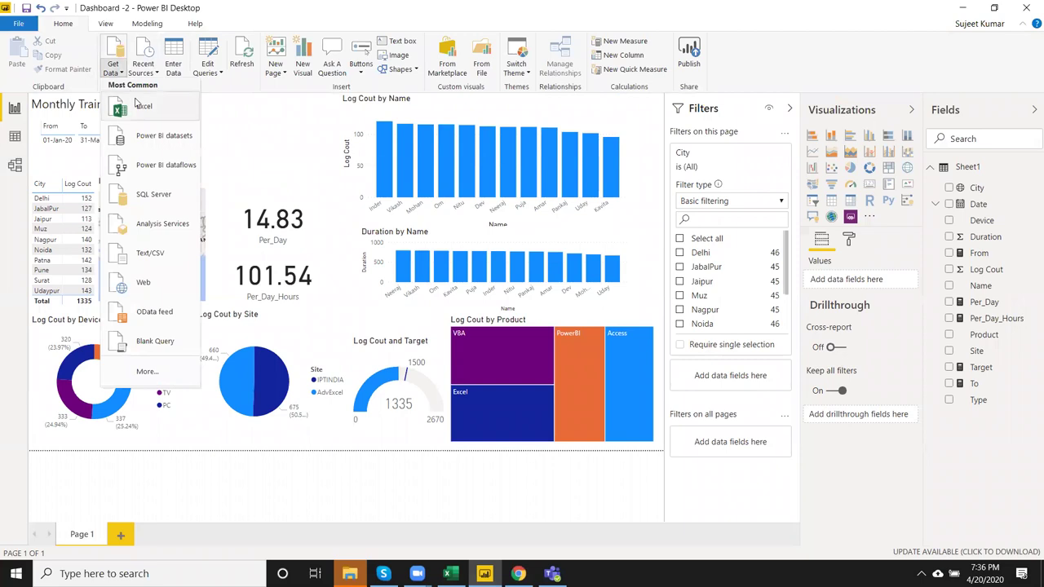
{"action": "left_click", "coordinate": [145, 369]}
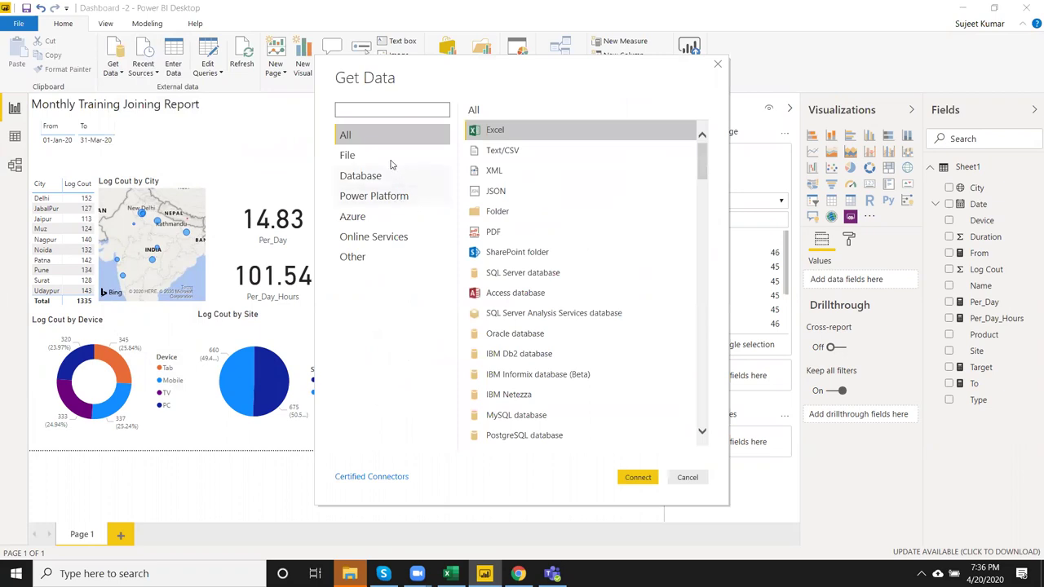
{"action": "left_click", "coordinate": [381, 162]}
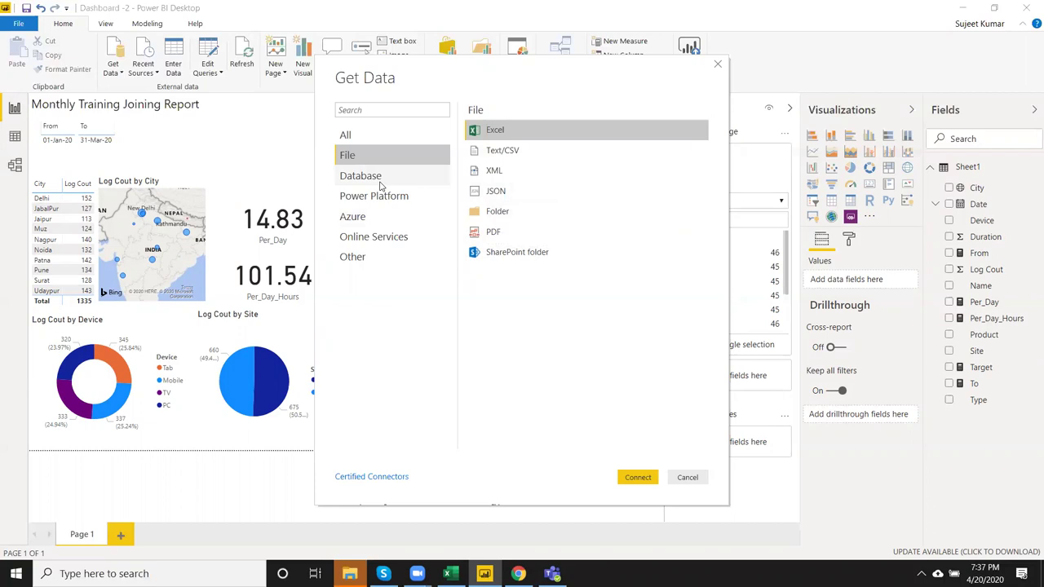
{"action": "left_click", "coordinate": [380, 184]}
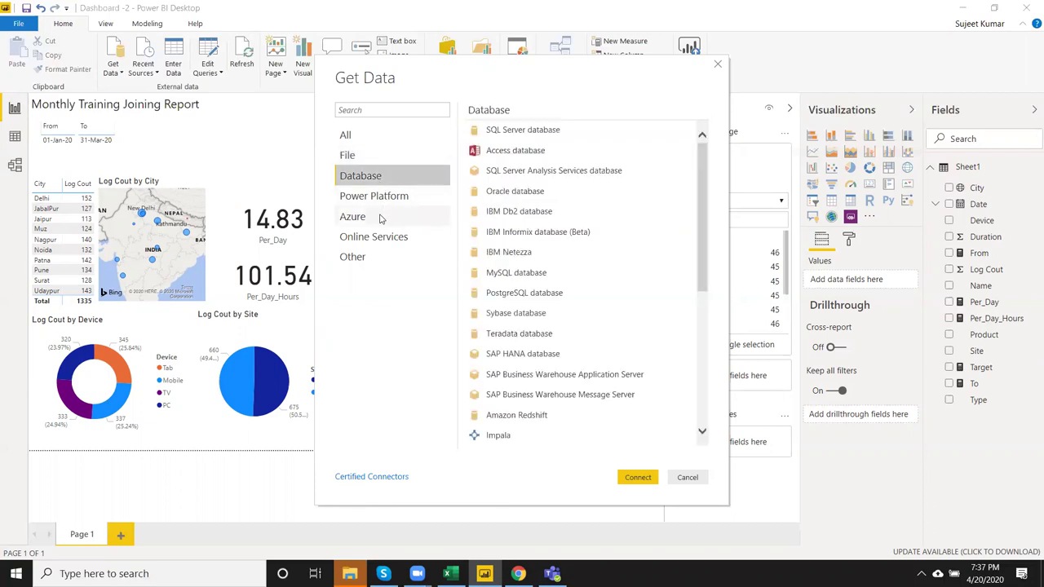
{"action": "left_click", "coordinate": [393, 239]}
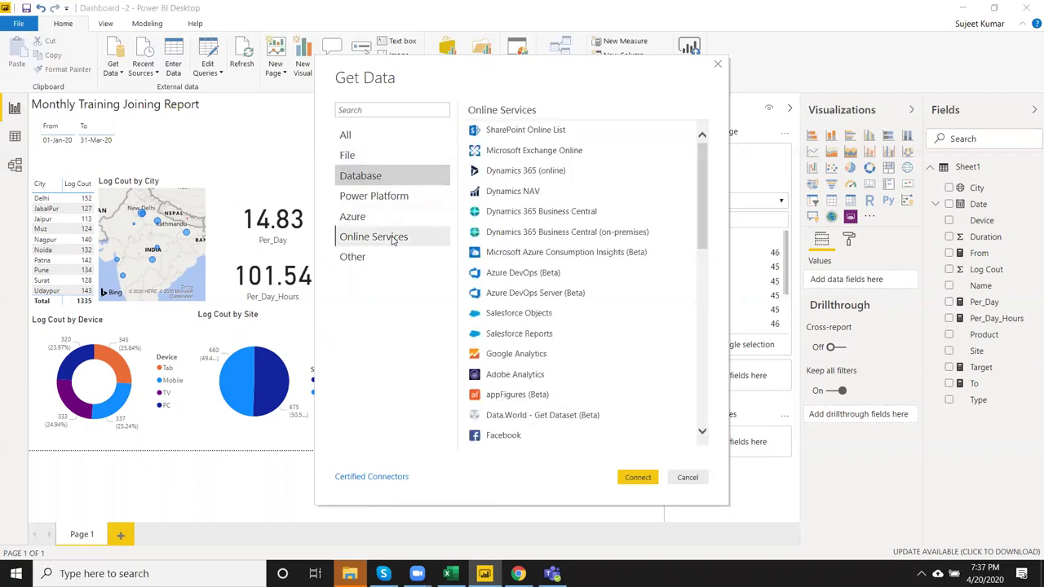
- Select SharePoint Online List, scroll the connectors, then close the query editor without applying changes
{"action": "left_click", "coordinate": [496, 137]}
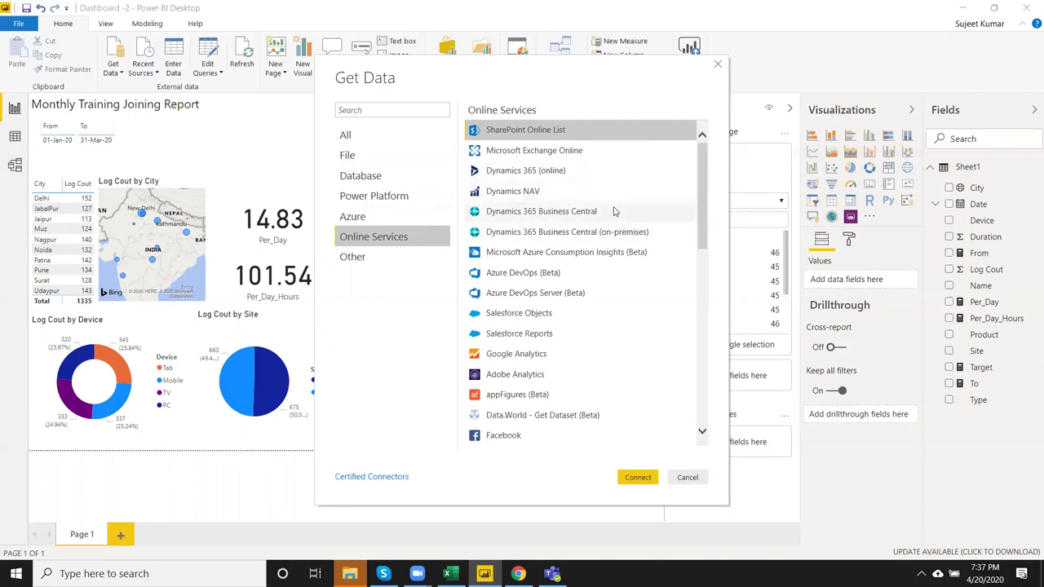
{"action": "scroll", "coordinate": [684, 225], "scroll_direction": "down", "scroll_amount": 2}
{"action": "scroll", "coordinate": [684, 225], "scroll_direction": "down", "scroll_amount": 2}
{"action": "scroll", "coordinate": [684, 225], "scroll_direction": "down", "scroll_amount": 3}
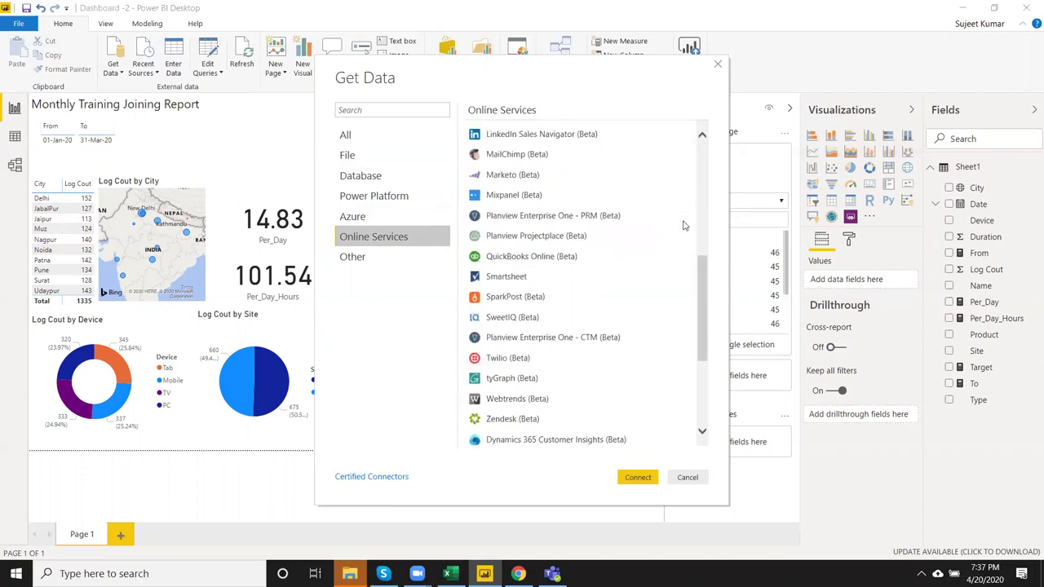
{"action": "scroll", "coordinate": [684, 225], "scroll_direction": "down", "scroll_amount": 3}
{"action": "scroll", "coordinate": [683, 220], "scroll_direction": "down", "scroll_amount": 1}
{"action": "scroll", "coordinate": [683, 214], "scroll_direction": "up", "scroll_amount": 5}
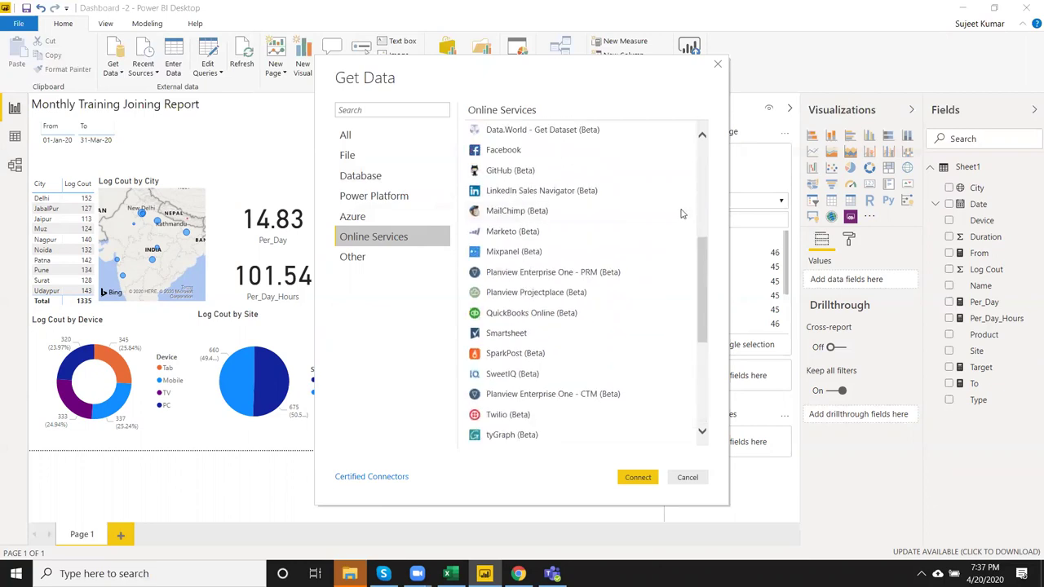
{"action": "scroll", "coordinate": [683, 212], "scroll_direction": "up", "scroll_amount": 3}
{"action": "scroll", "coordinate": [683, 211], "scroll_direction": "up", "scroll_amount": 2}
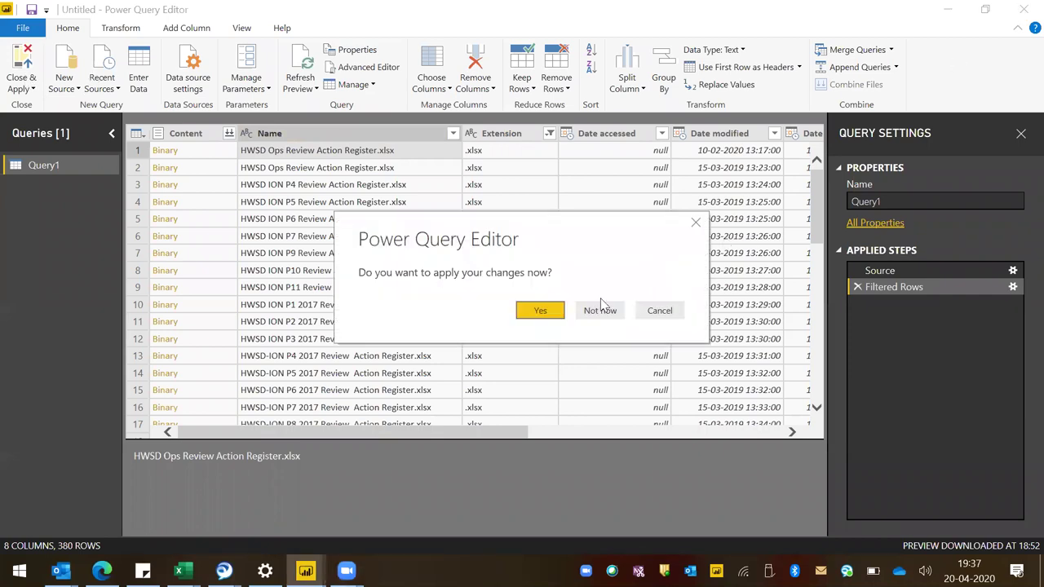
{"action": "left_click", "coordinate": [602, 310]}
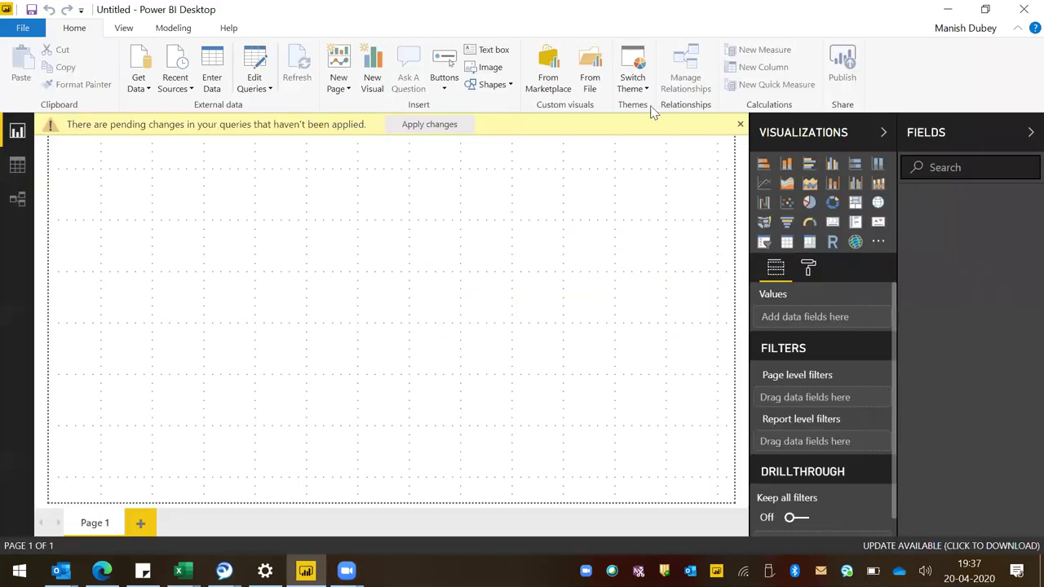
- Open the full Get Data catalog and look through the Database and Power BI datasets categories
{"action": "left_click", "coordinate": [135, 88]}
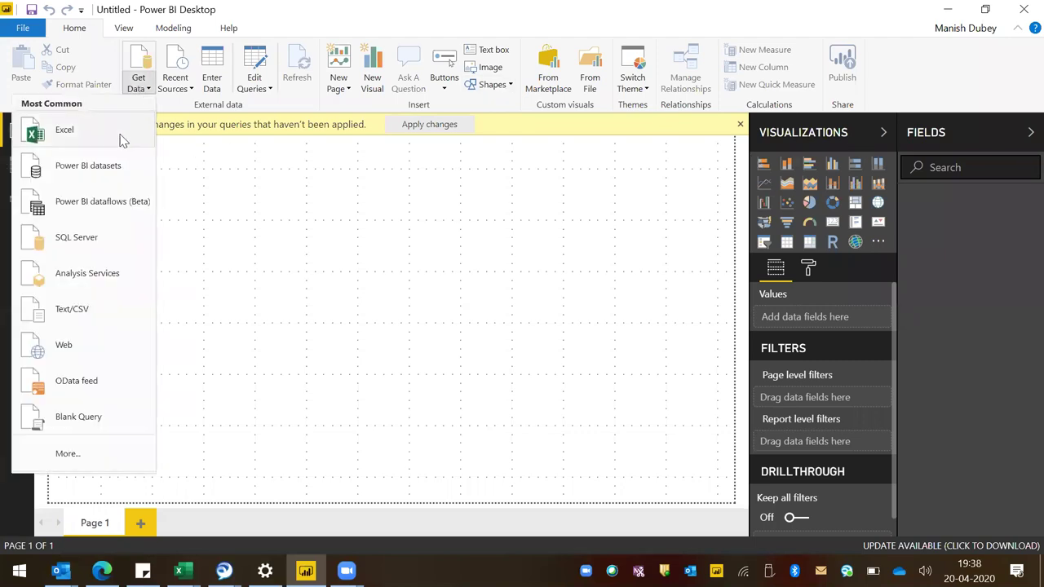
{"action": "left_click", "coordinate": [68, 455]}
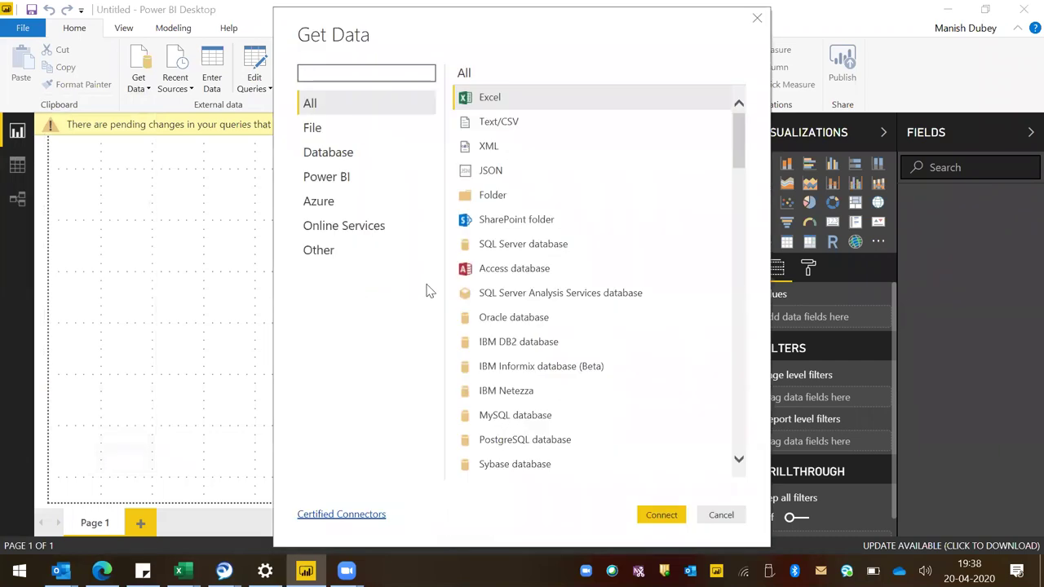
{"action": "left_click", "coordinate": [324, 157]}
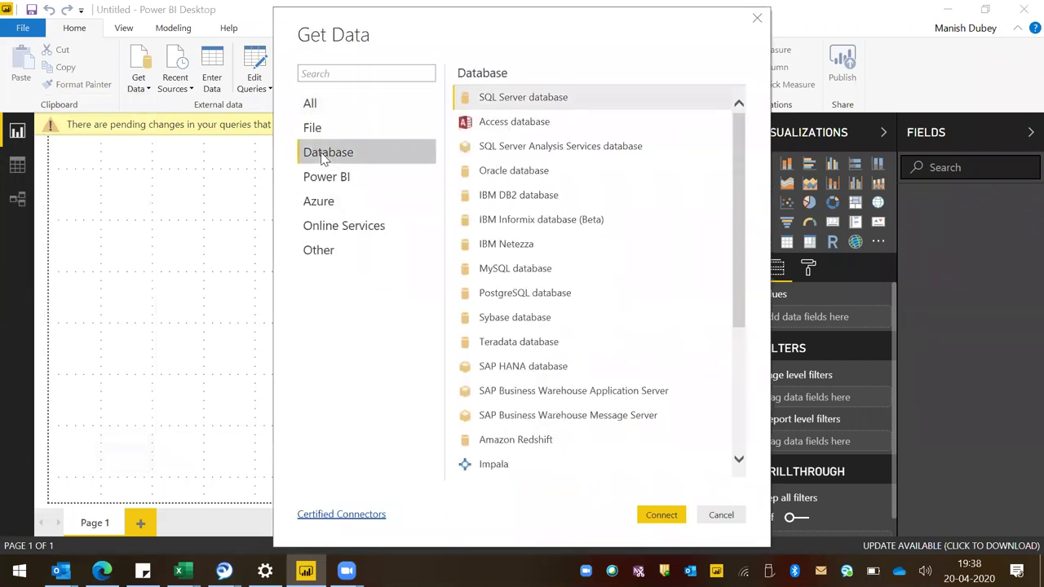
{"action": "left_click", "coordinate": [349, 178]}
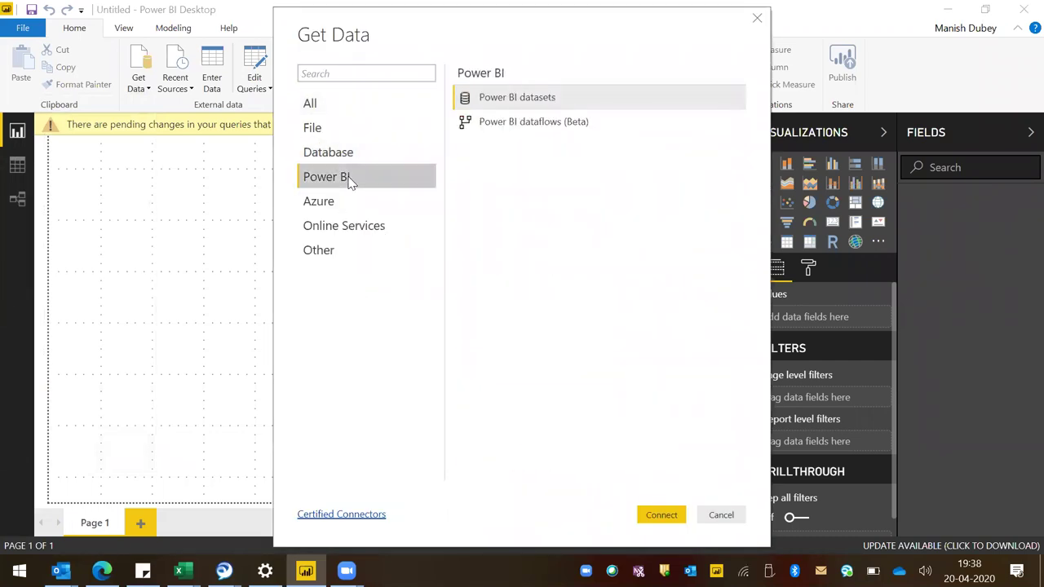
{"action": "left_click", "coordinate": [331, 155]}
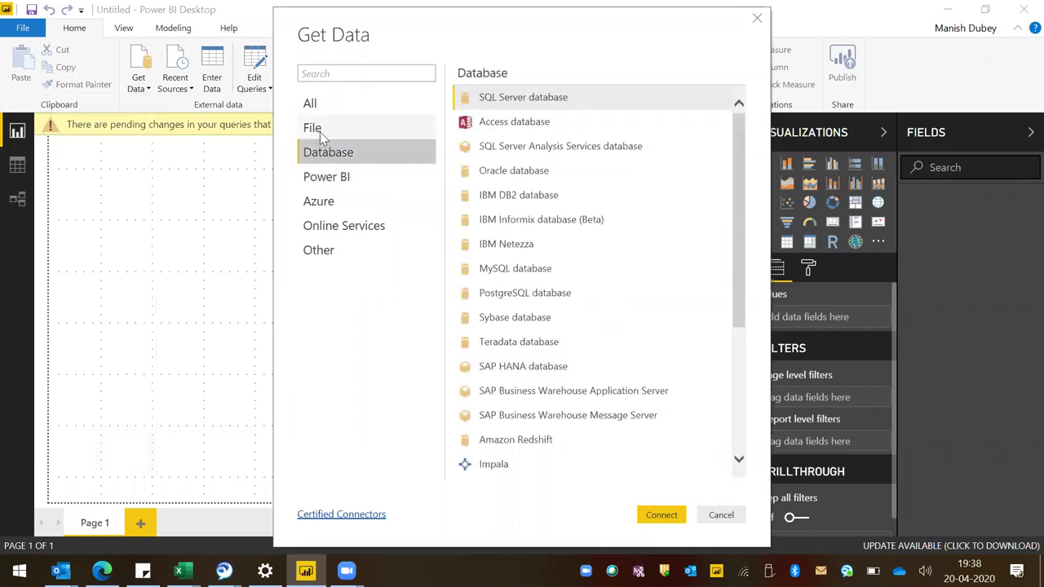
- Search connectors for 'sharepo', open the SharePoint list Site URL dialog, then switch to Edge
{"action": "left_click", "coordinate": [352, 73]}
{"action": "type", "text": "sharepo"}
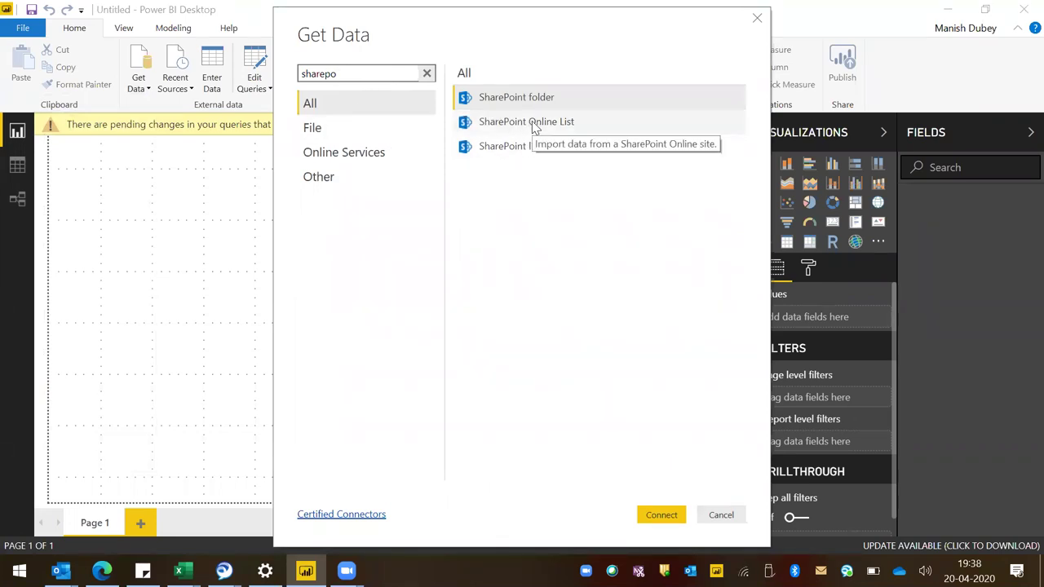
{"action": "left_click", "coordinate": [533, 123]}
{"action": "double_click", "coordinate": [525, 152]}
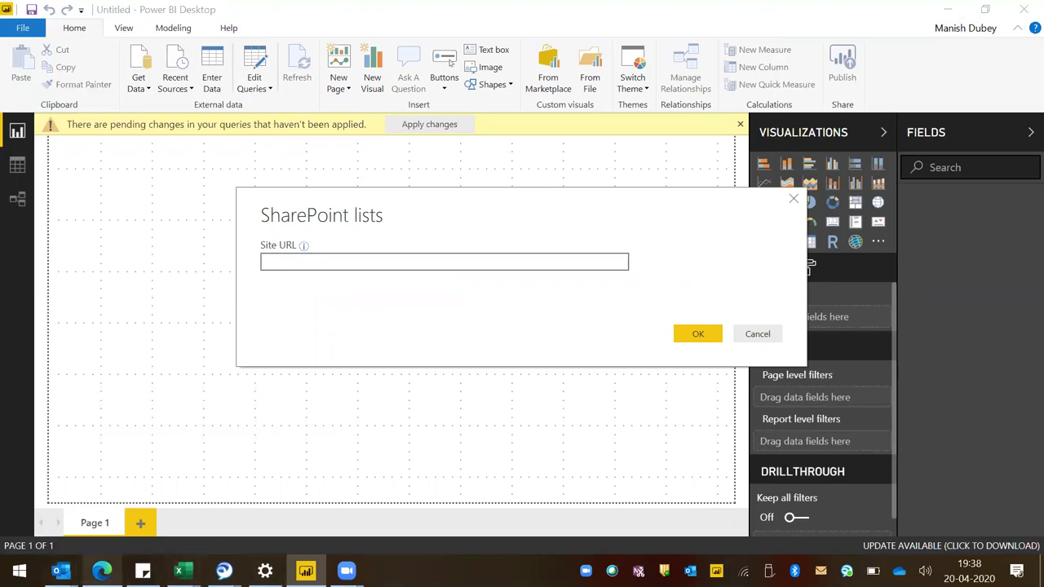
{"action": "left_click", "coordinate": [102, 571]}
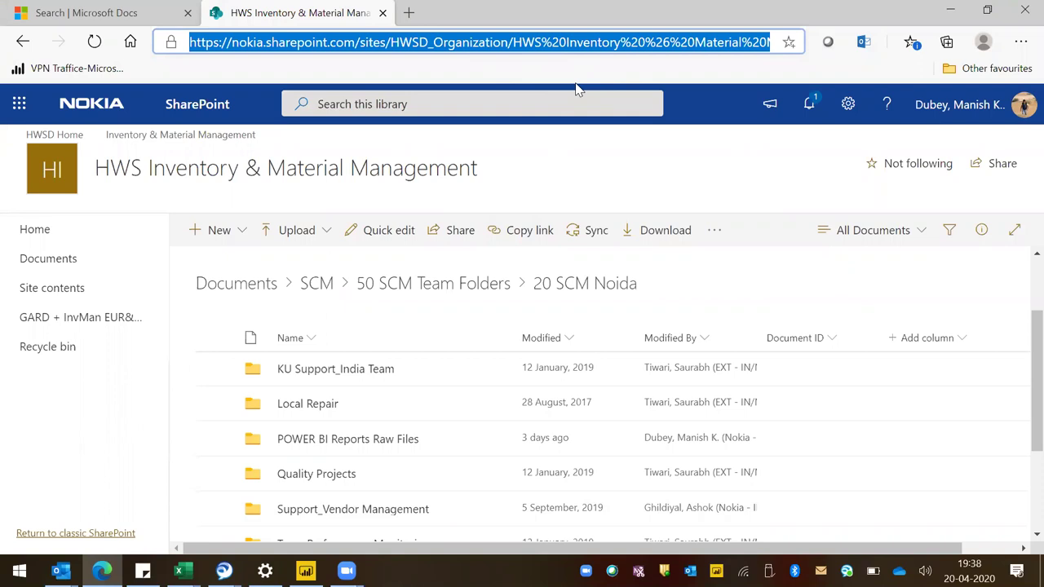
{"action": "left_click", "coordinate": [721, 45]}
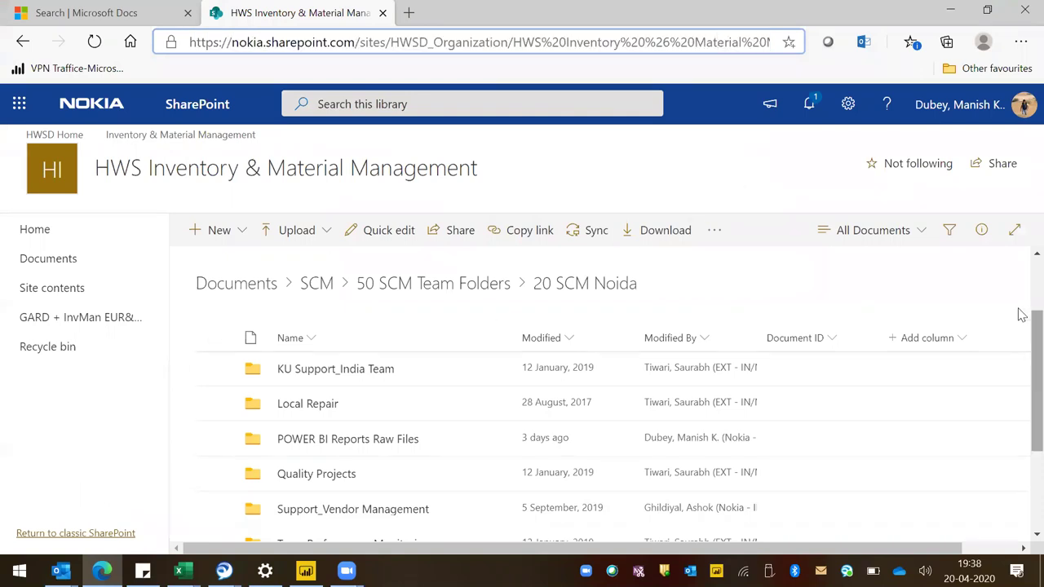
{"action": "scroll", "coordinate": [1020, 351], "scroll_direction": "down", "scroll_amount": 2}
{"action": "scroll", "coordinate": [1020, 399], "scroll_direction": "up", "scroll_amount": 1}
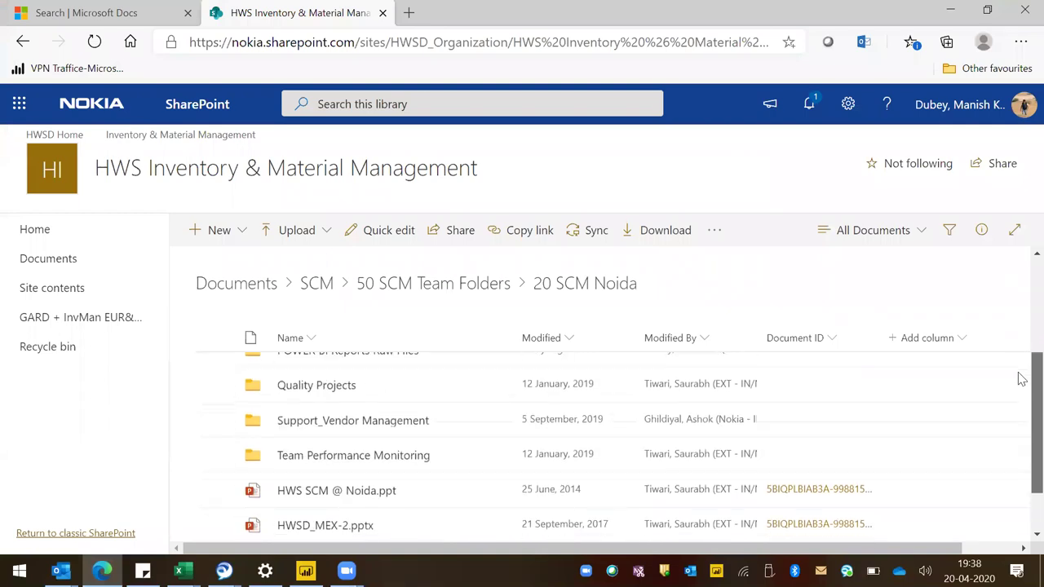
{"action": "left_click", "coordinate": [20, 571]}
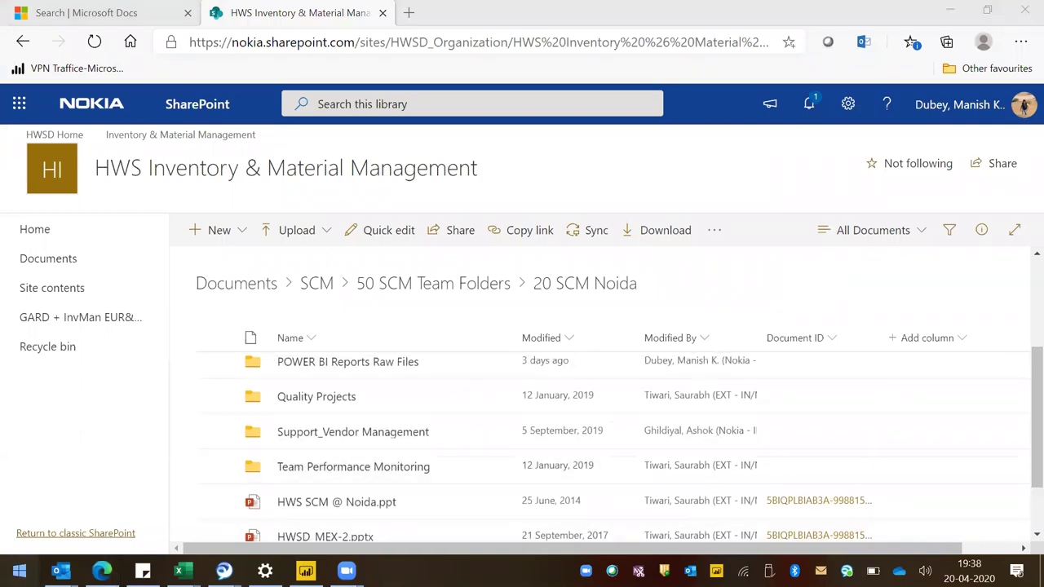
- Launch Cisco AnyConnect by searching 'cisco' in Windows search
{"action": "left_click", "coordinate": [19, 571]}
{"action": "type", "text": "w"}
{"action": "key", "text": "BackSpace"}
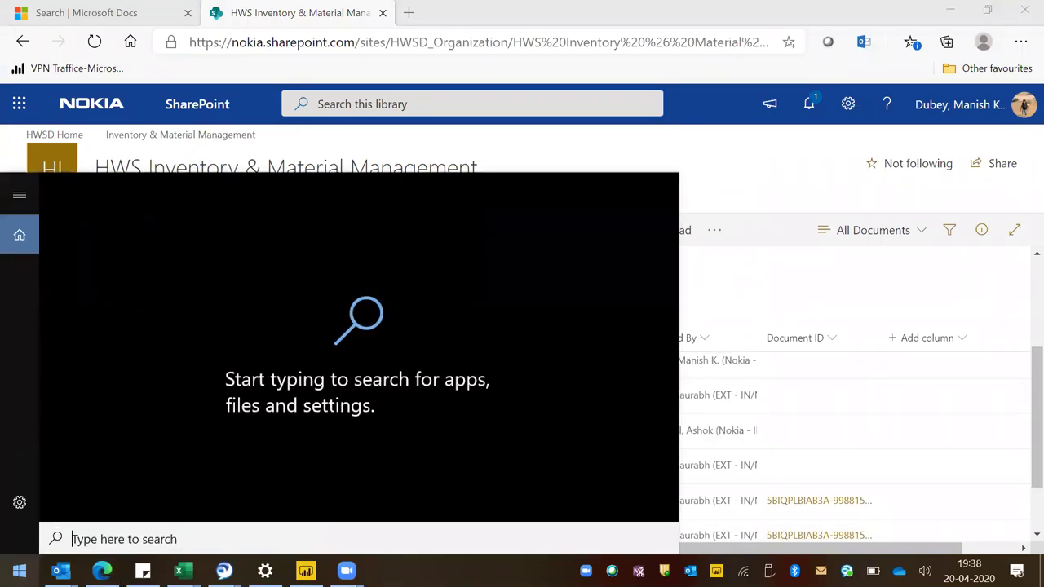
{"action": "type", "text": "cisco"}
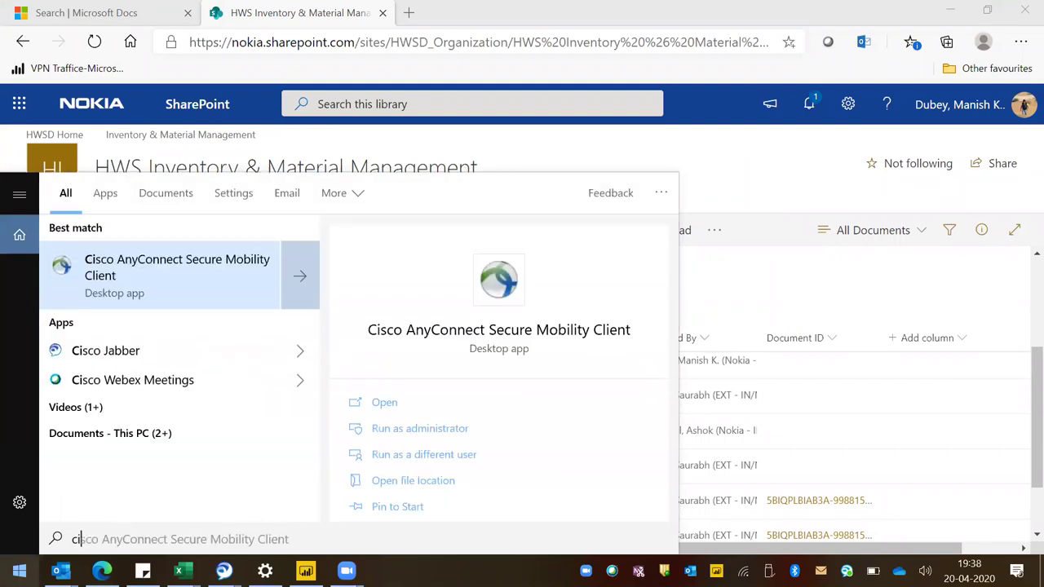
{"action": "key", "text": "Return"}
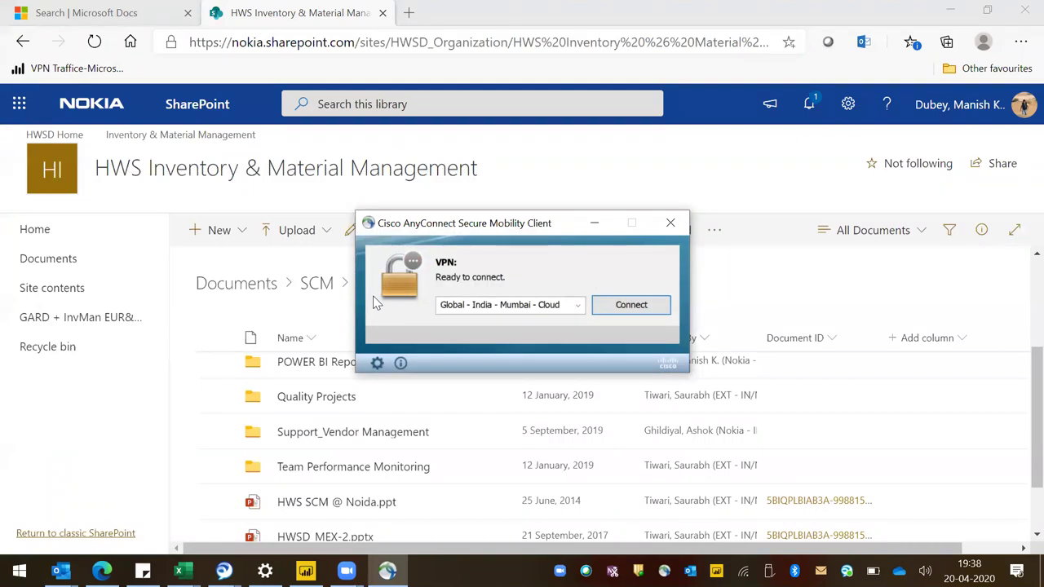
- Connect to the Global - India - Mumbai - Cloud gateway, submitting the VPN passcode
{"action": "left_click", "coordinate": [657, 304]}
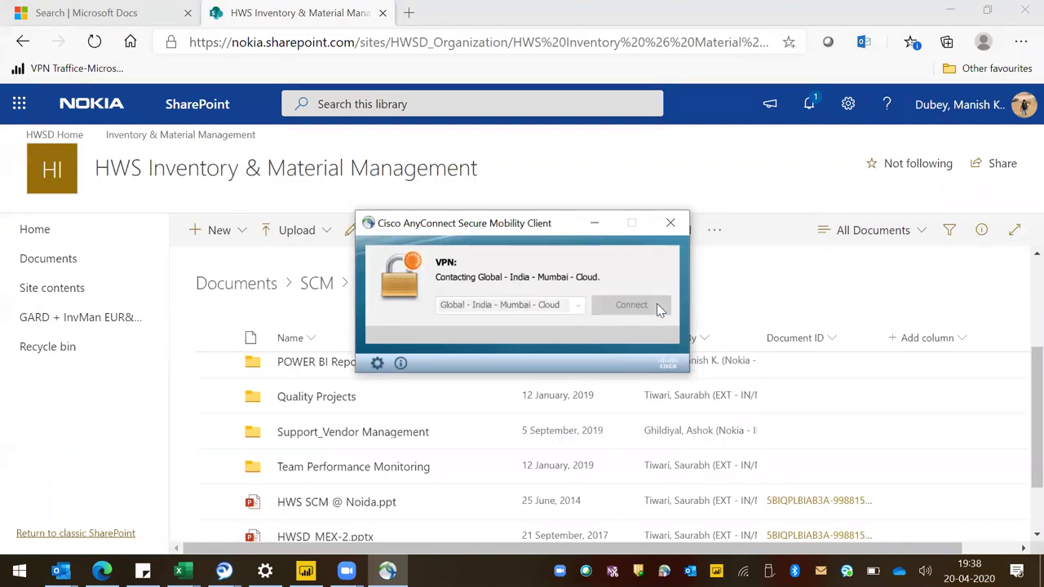
{"action": "type", "text": "*******"}
{"action": "key", "text": "Return"}
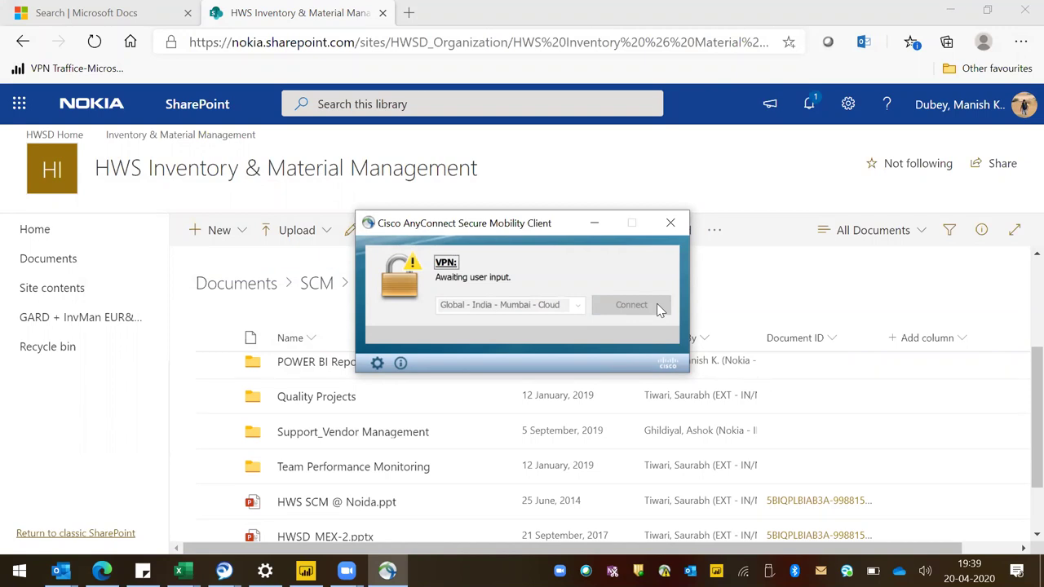
{"action": "left_click", "coordinate": [657, 305]}
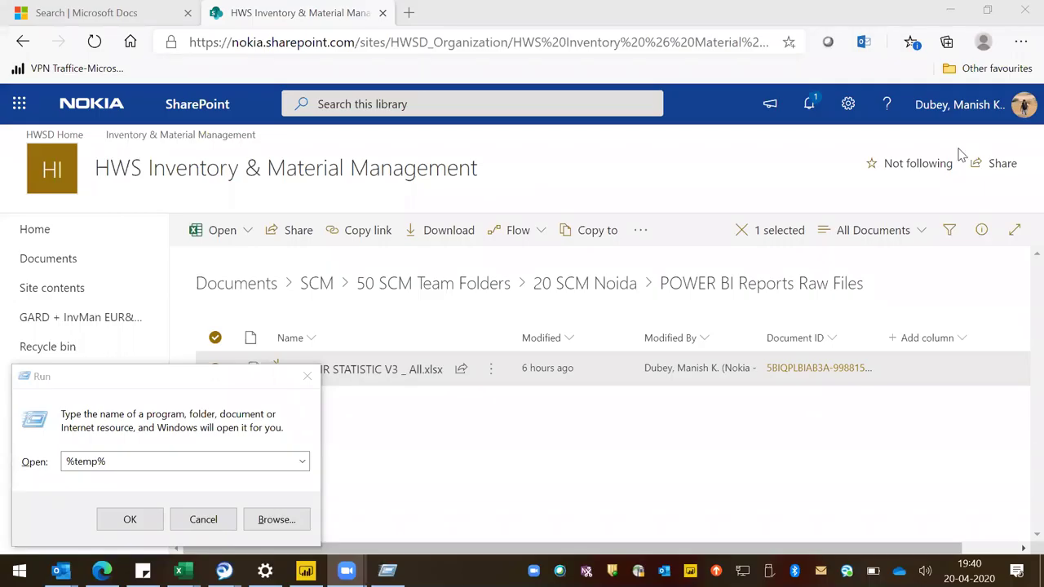
- Dismiss the Run prompt and go back to the 20 SCM Noida folder
{"action": "key", "text": "Escape"}
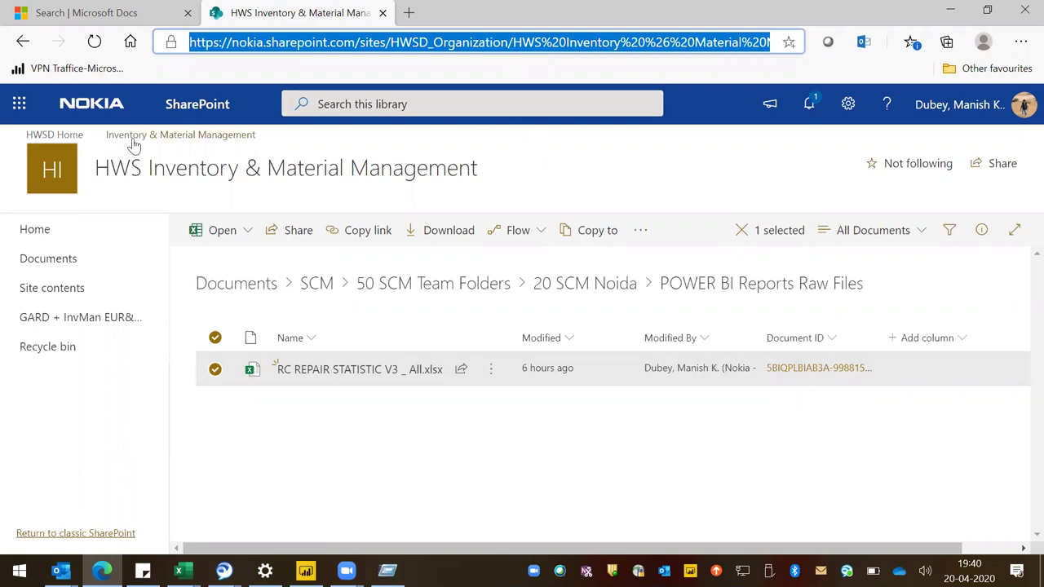
{"action": "left_click", "coordinate": [545, 154]}
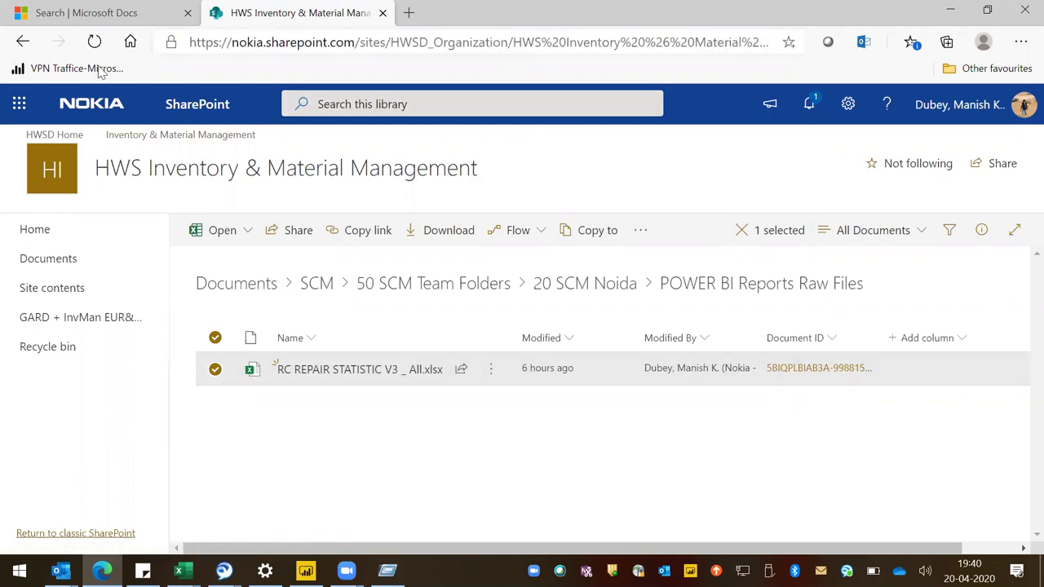
{"action": "left_click", "coordinate": [19, 42]}
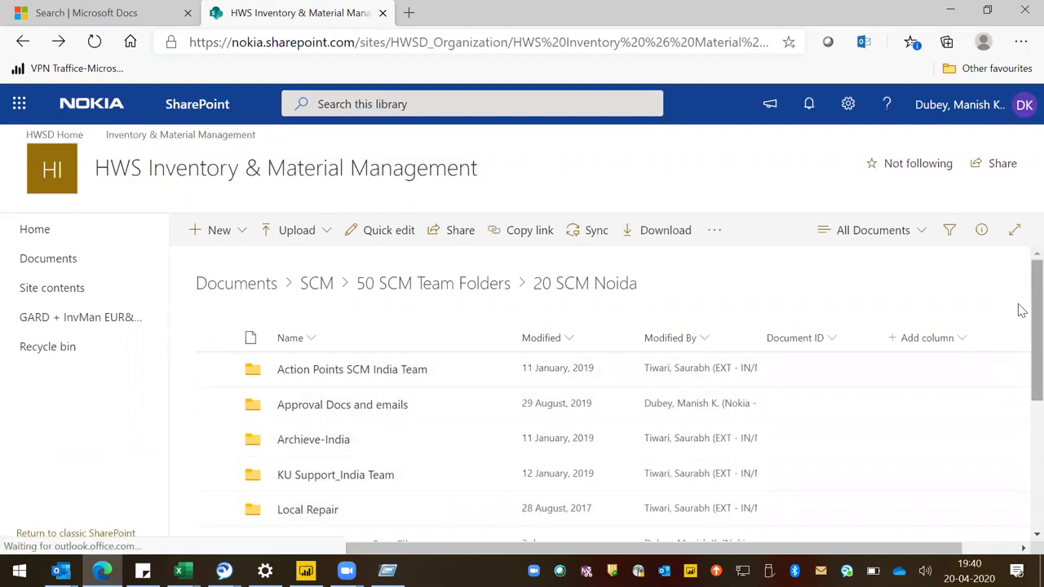
{"action": "scroll", "coordinate": [1019, 379], "scroll_direction": "down", "scroll_amount": 2}
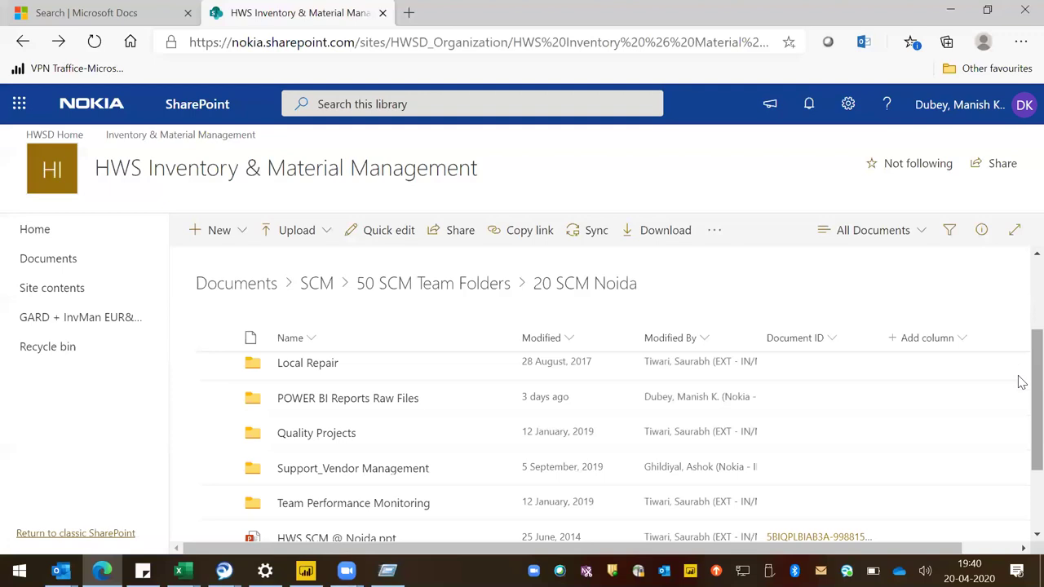
{"action": "scroll", "coordinate": [1019, 387], "scroll_direction": "down", "scroll_amount": 2}
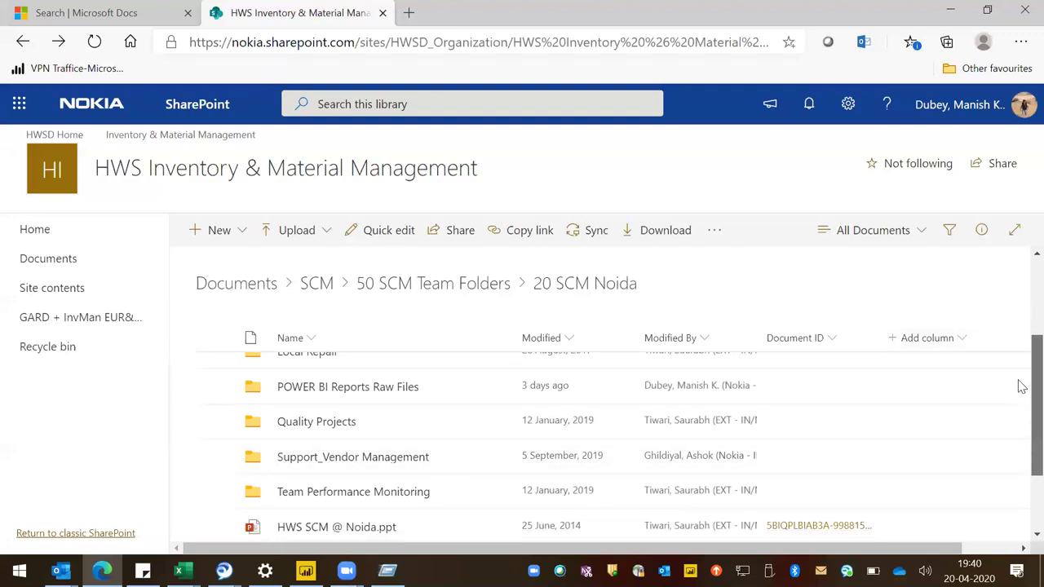
{"action": "scroll", "coordinate": [1020, 343], "scroll_direction": "up", "scroll_amount": 2}
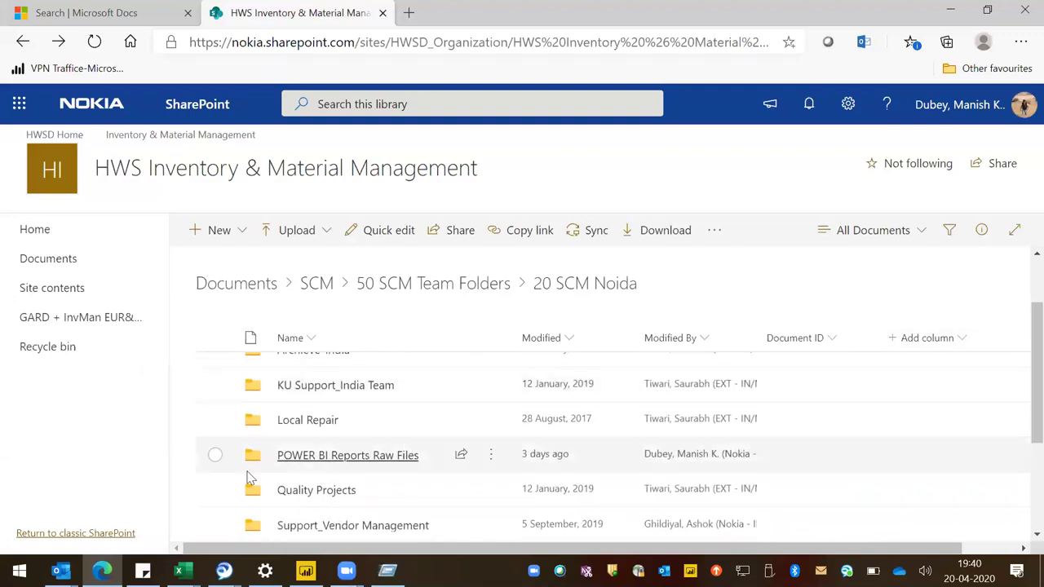
- Copy the POWER BI Reports Raw Files folder link and return to Power BI's Site URL prompt
{"action": "left_click", "coordinate": [216, 455]}
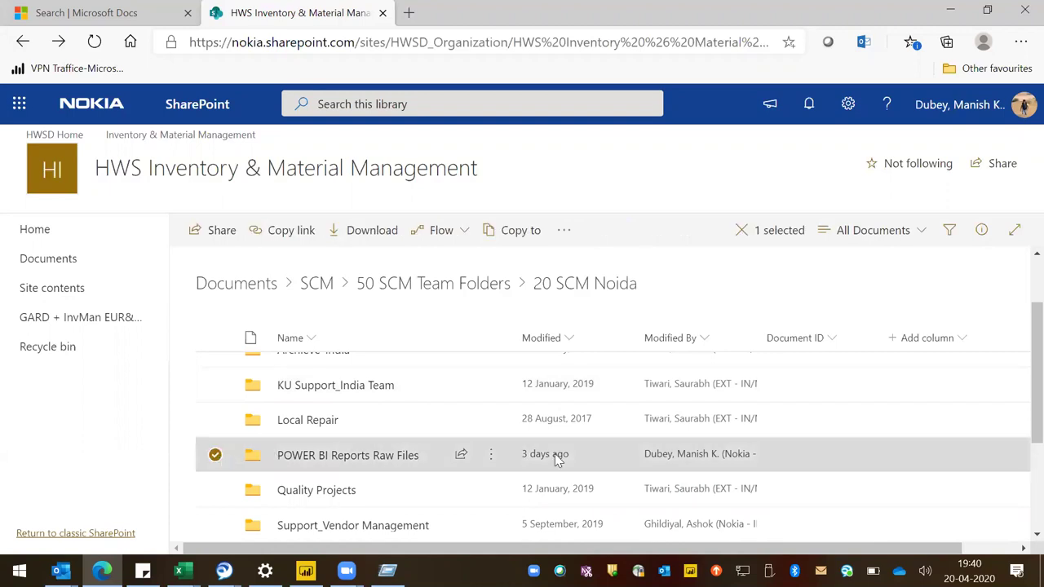
{"action": "left_click", "coordinate": [494, 456]}
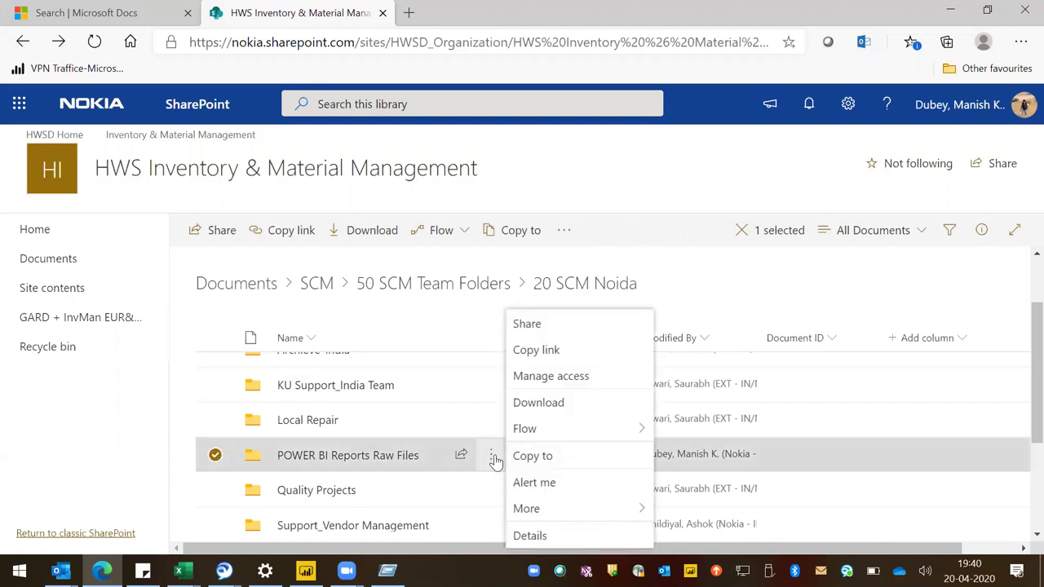
{"action": "left_click", "coordinate": [561, 353]}
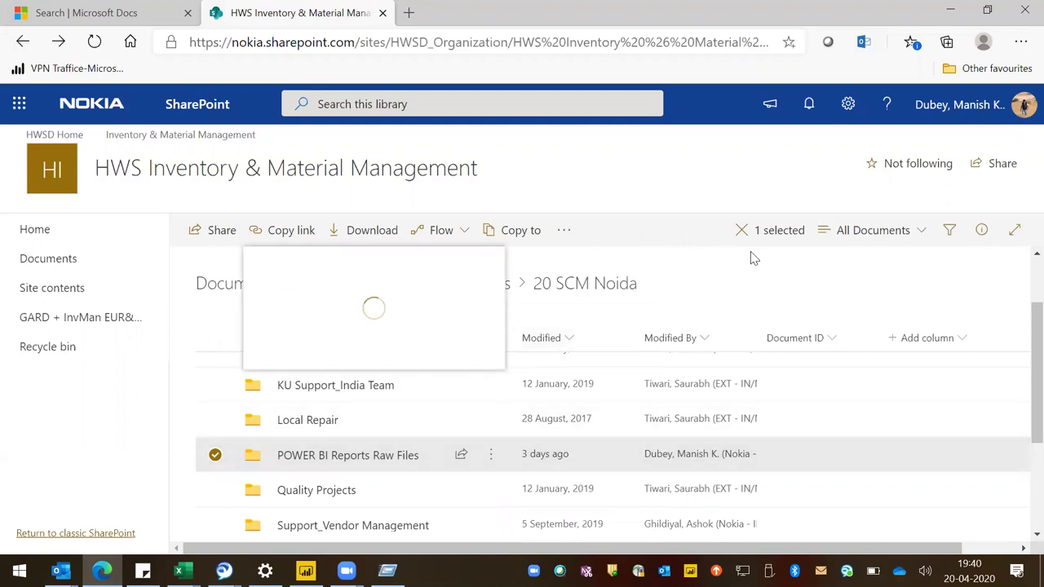
{"action": "key", "text": "alt+Tab"}
{"action": "key", "text": "alt+Tab"}
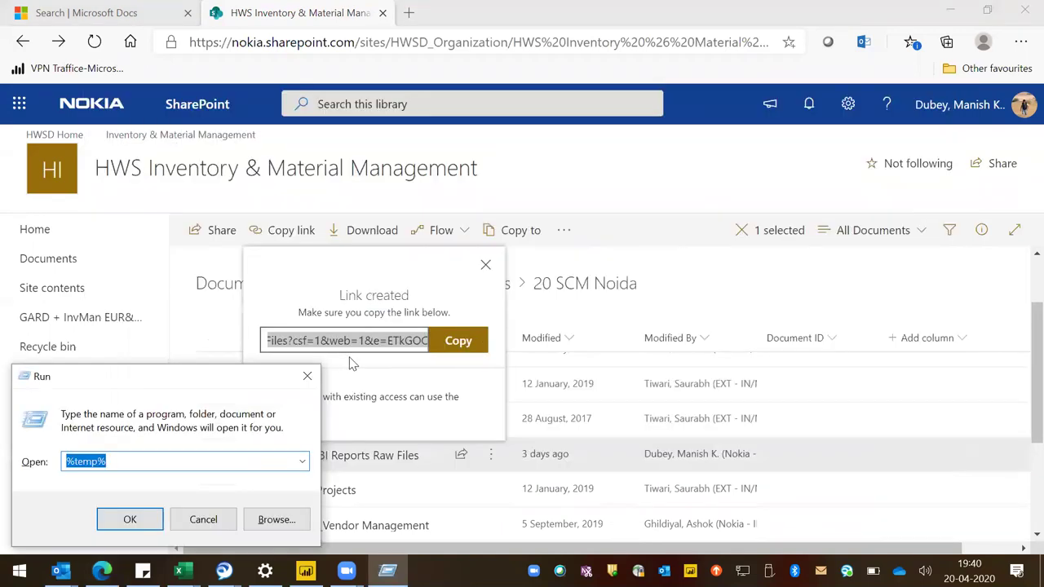
{"action": "left_click", "coordinate": [454, 347]}
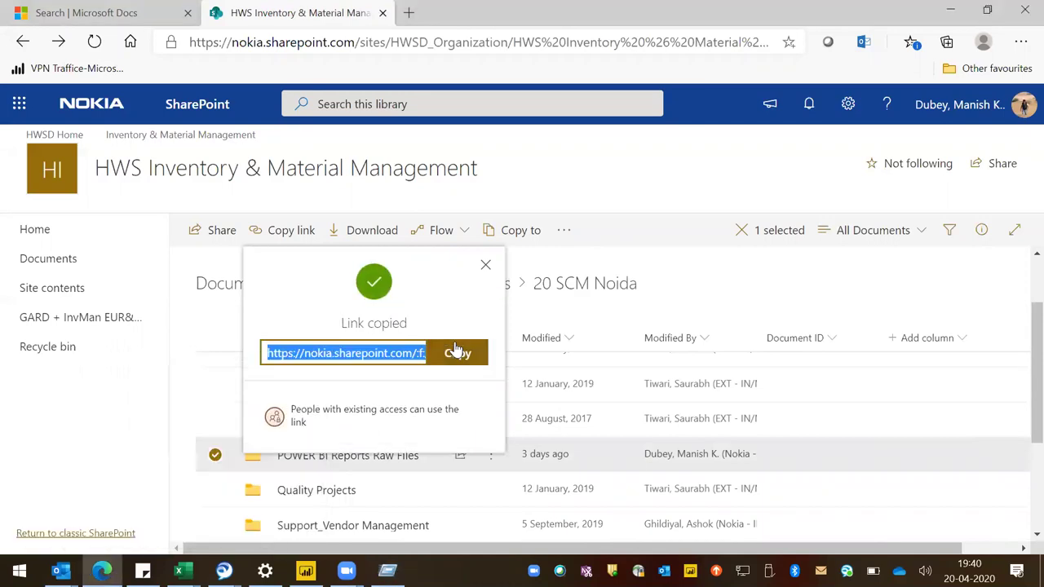
{"action": "left_click", "coordinate": [485, 264]}
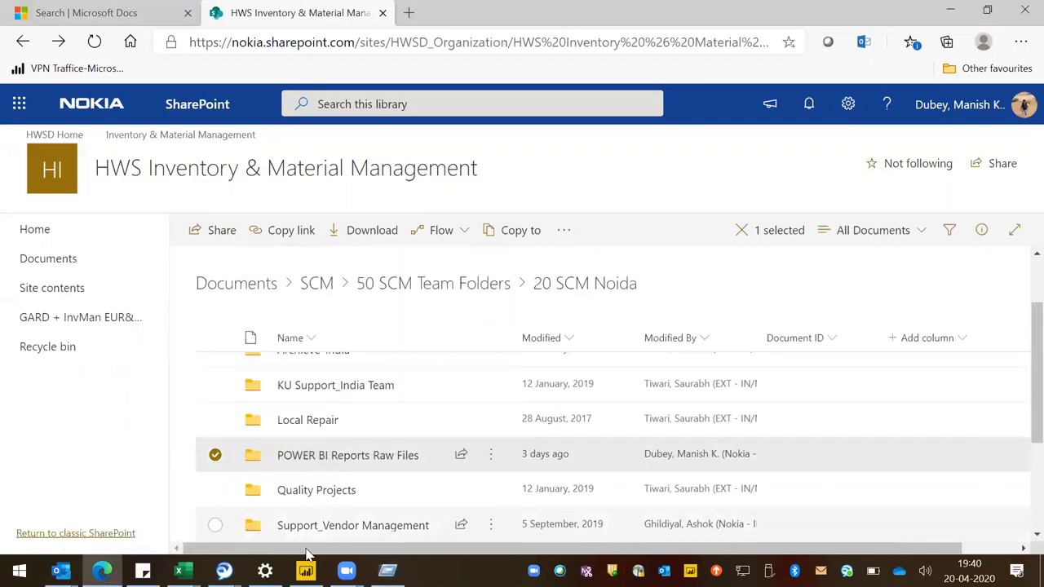
{"action": "left_click", "coordinate": [306, 570]}
- Paste the copied folder link into the SharePoint lists Site URL box
{"action": "left_click", "coordinate": [330, 264]}
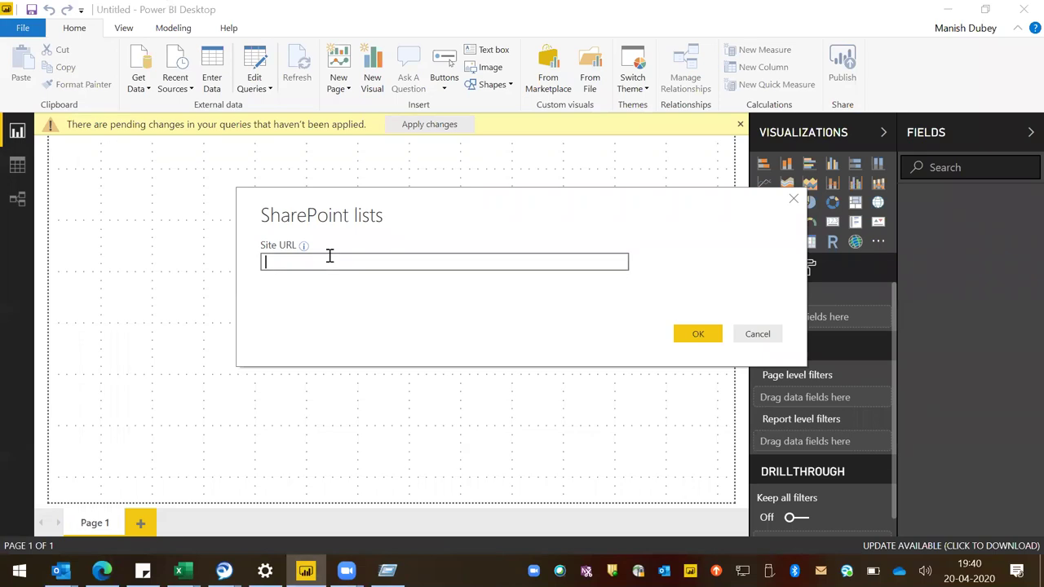
{"action": "key", "text": "ctrl+v"}
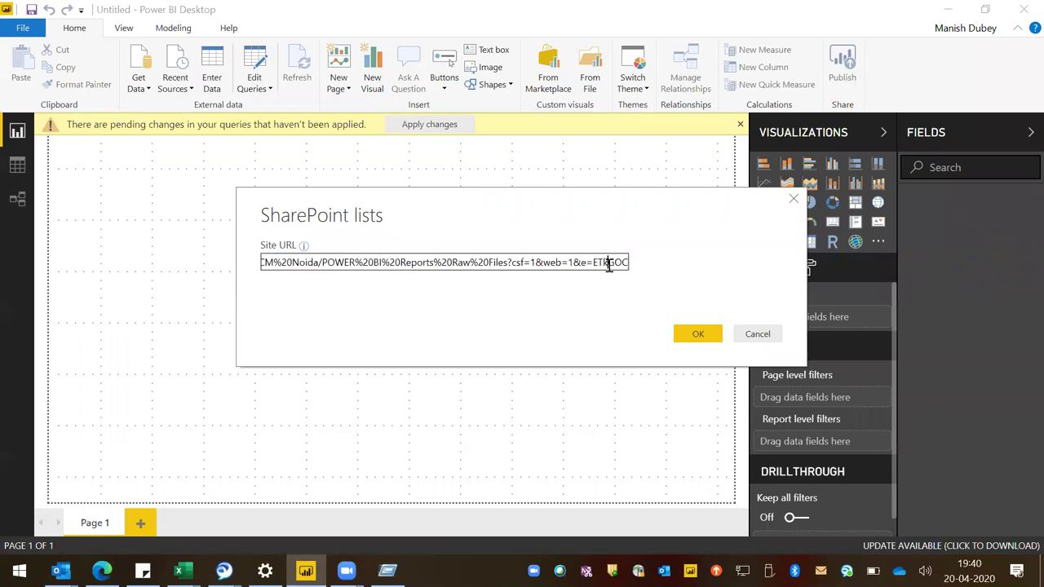
{"action": "left_click", "coordinate": [586, 263]}
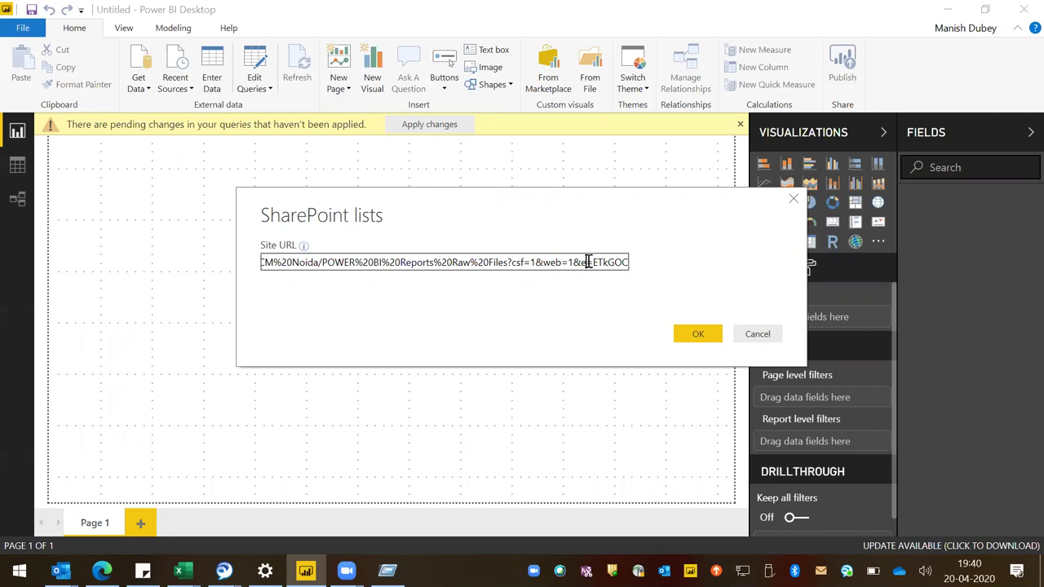
- Submit the URL, dismiss the invalid-URL error, and bring up the full data source catalogue
{"action": "left_click", "coordinate": [700, 335]}
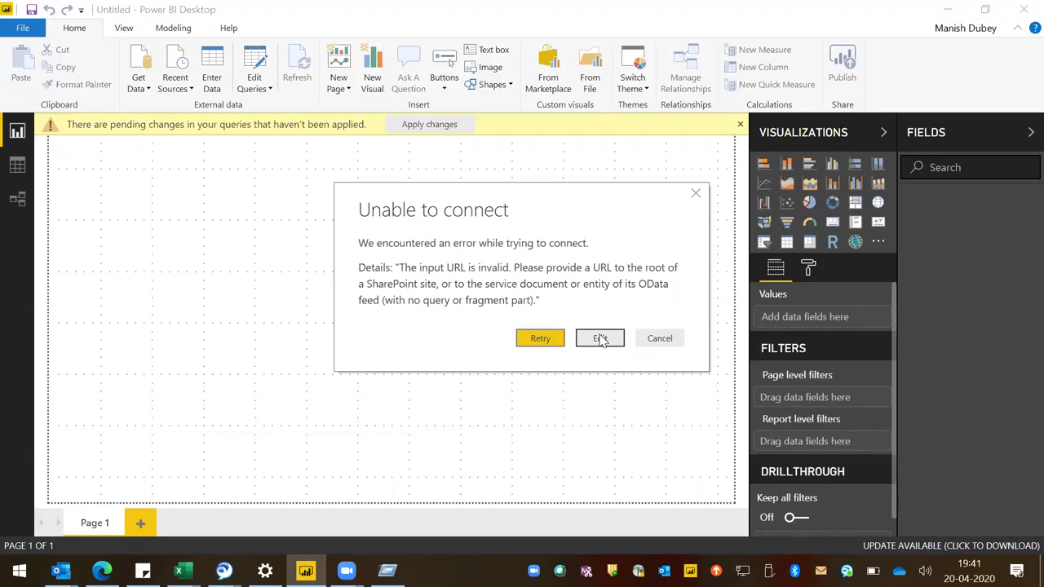
{"action": "left_click", "coordinate": [652, 338]}
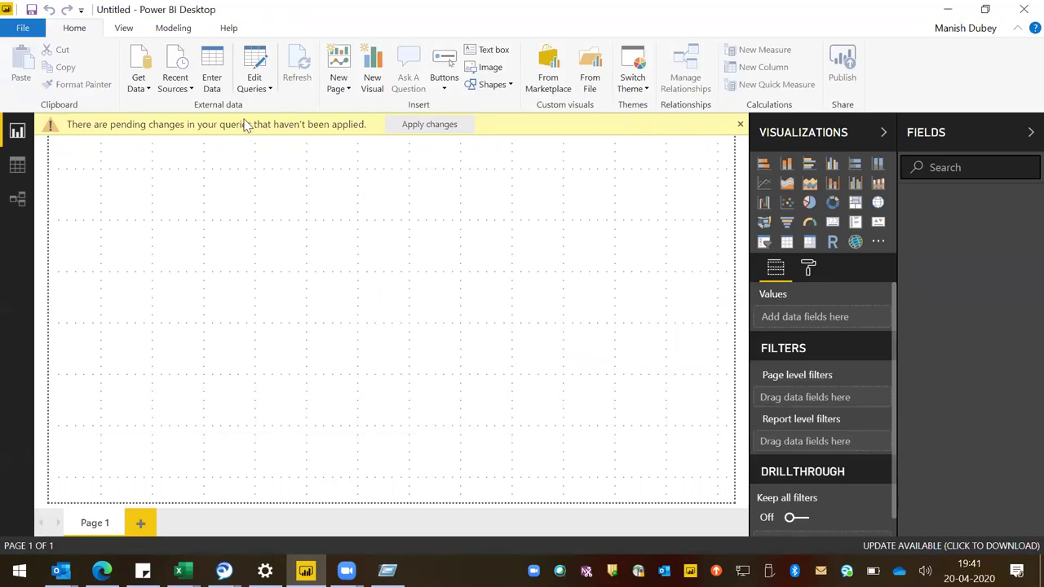
{"action": "left_click", "coordinate": [147, 92]}
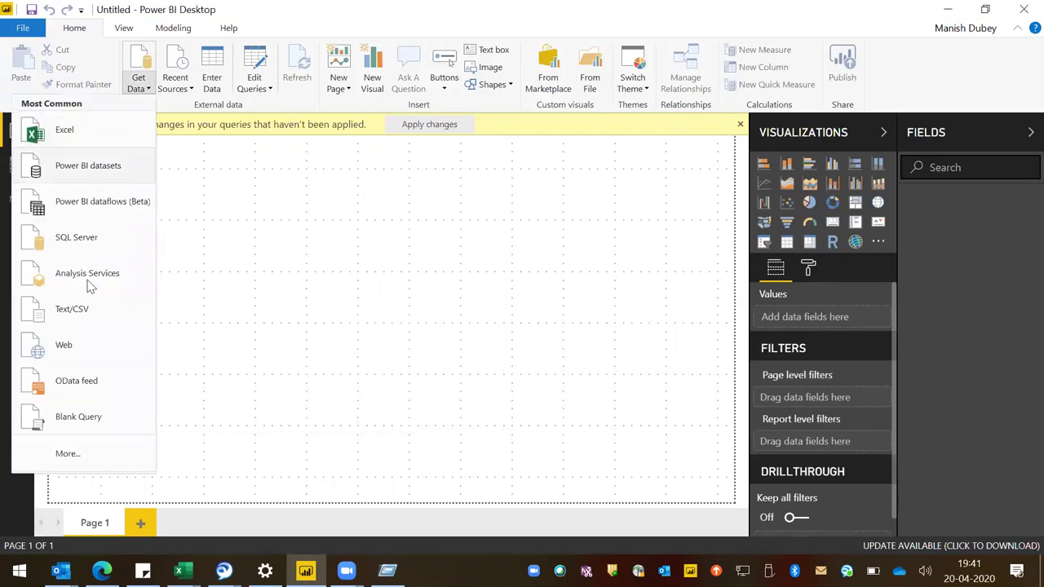
{"action": "left_click", "coordinate": [67, 454]}
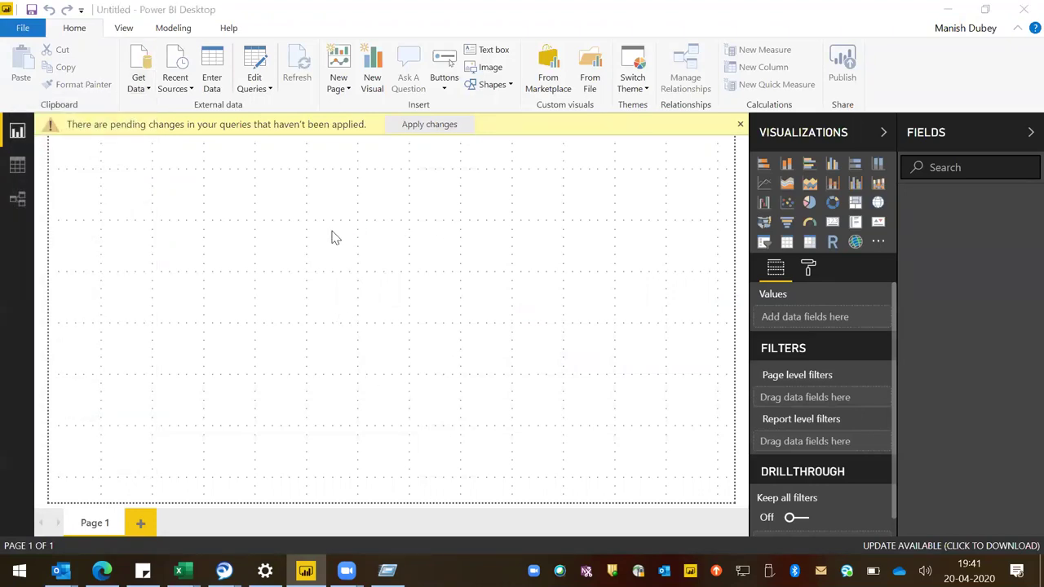
- Search 'sharep', submit the folder link in the SharePoint folder connector, then Alt+Tab to Edge
{"action": "type", "text": "sharep"}
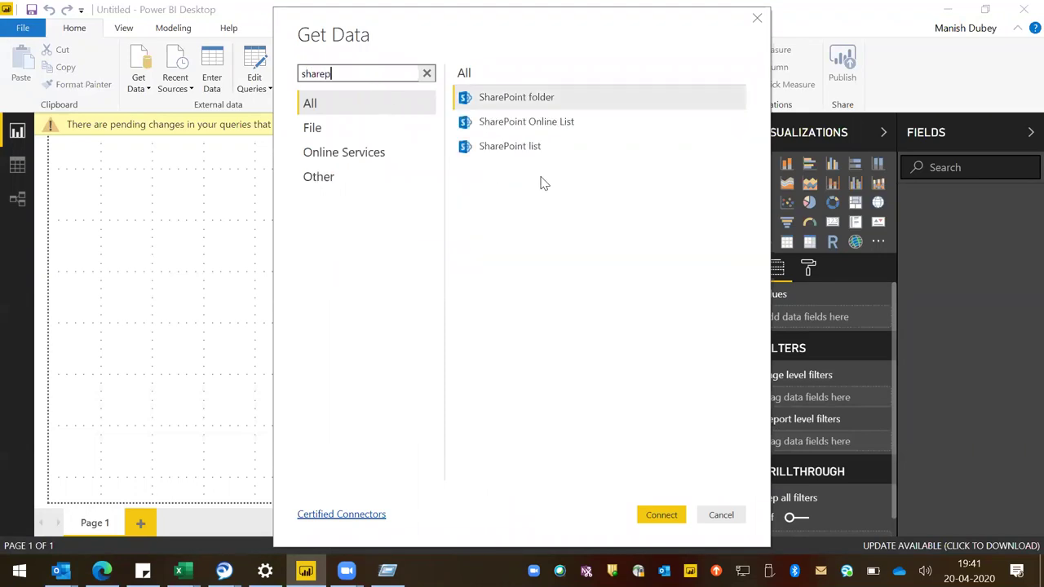
{"action": "double_click", "coordinate": [536, 99]}
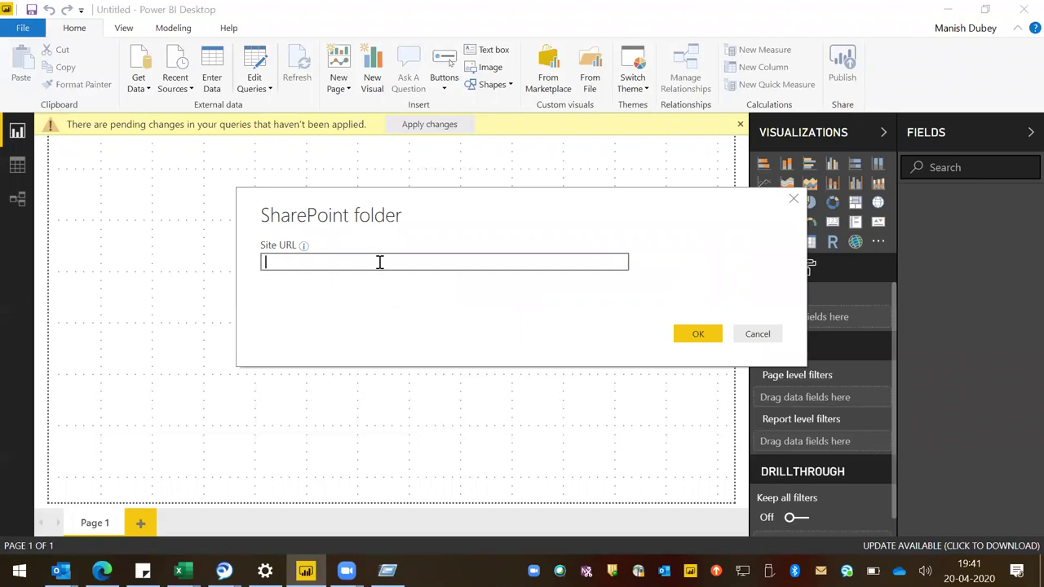
{"action": "key", "text": "ctrl+v"}
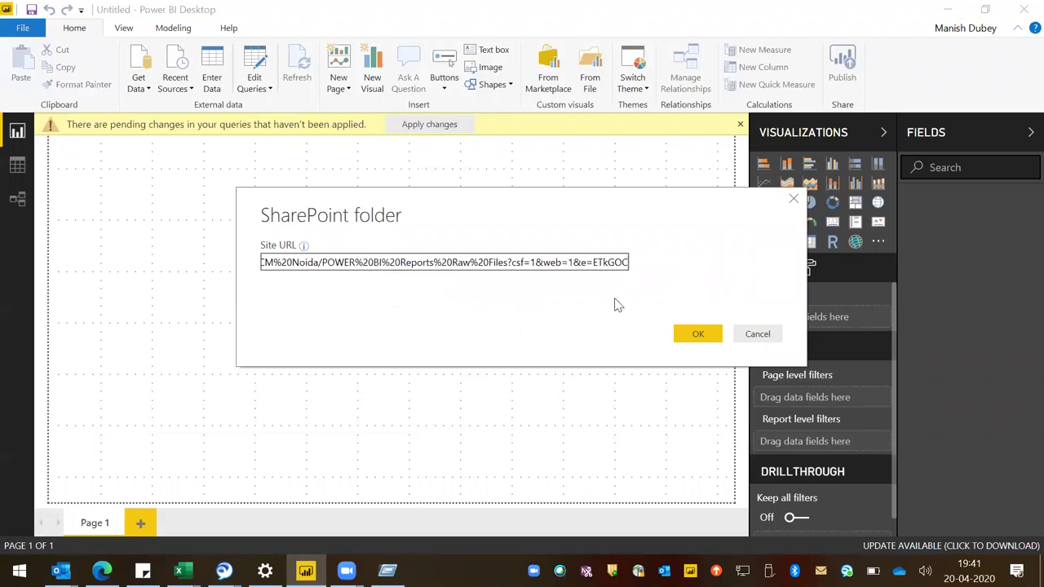
{"action": "left_click", "coordinate": [697, 345]}
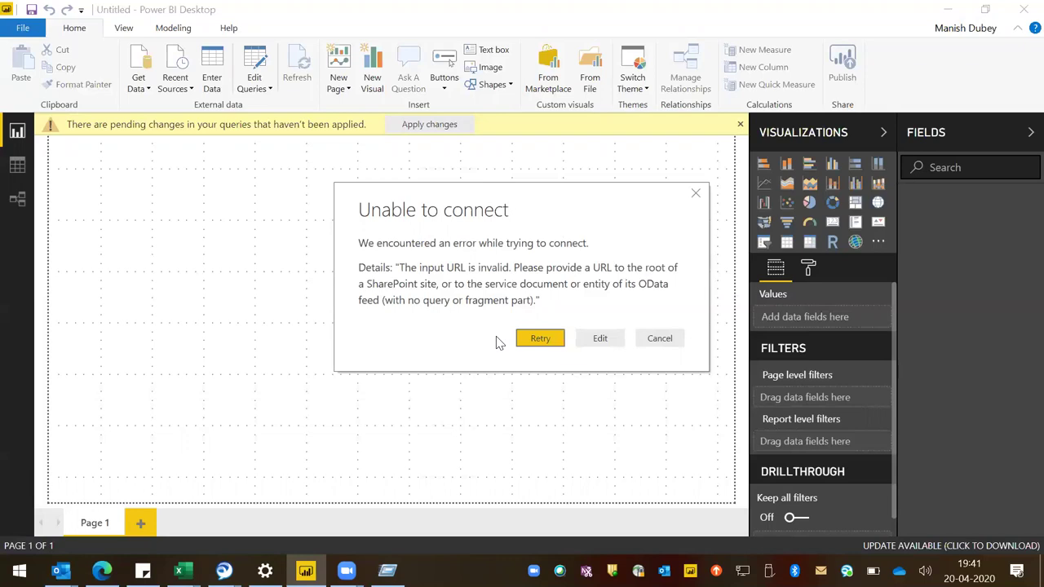
{"action": "key", "text": "alt+Tab"}
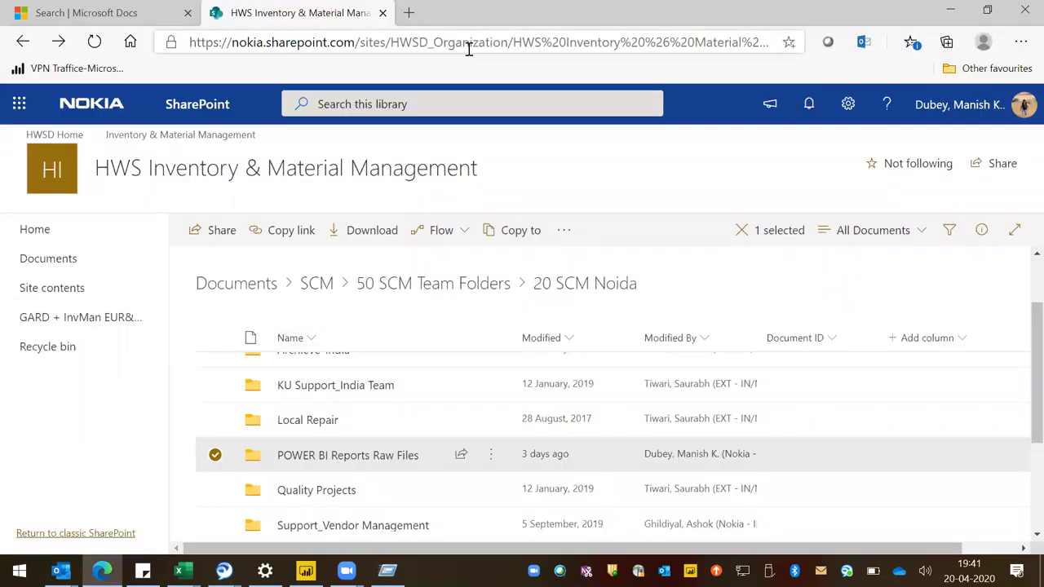
- Select the site root portion of the address bar URL, then reopen Power BI's SharePoint folder dialog
{"action": "left_click", "coordinate": [511, 42]}
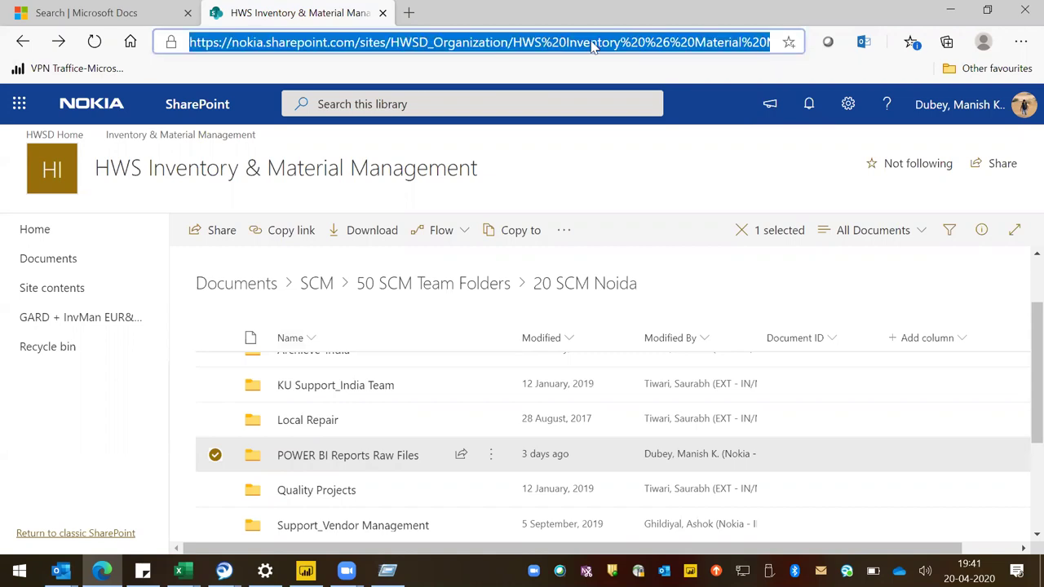
{"action": "left_click", "coordinate": [519, 43]}
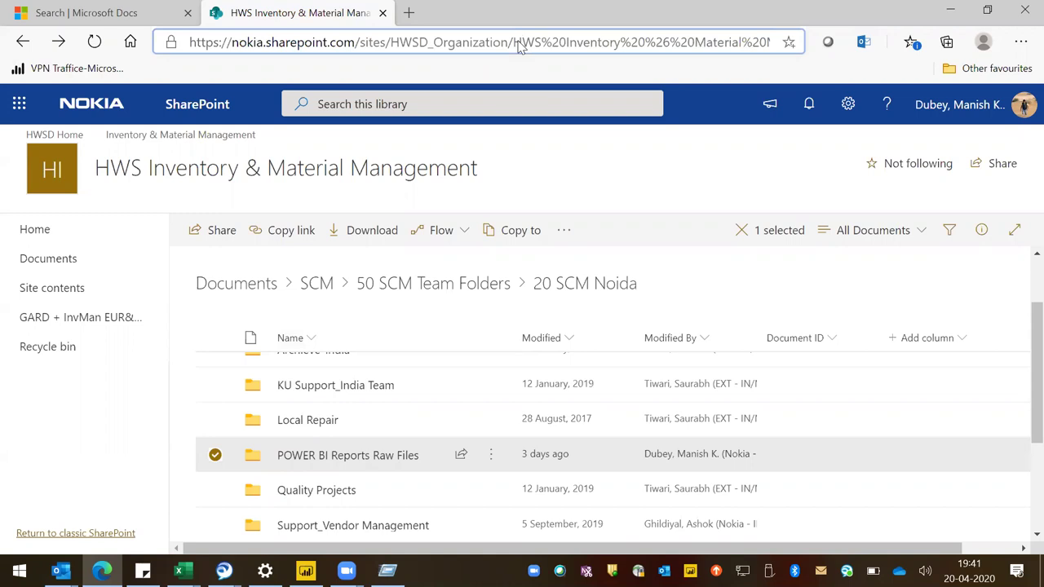
{"action": "key", "text": "ctrl+shift+Left"}
{"action": "key", "text": "shift+Home"}
{"action": "key", "text": "ctrl+c"}
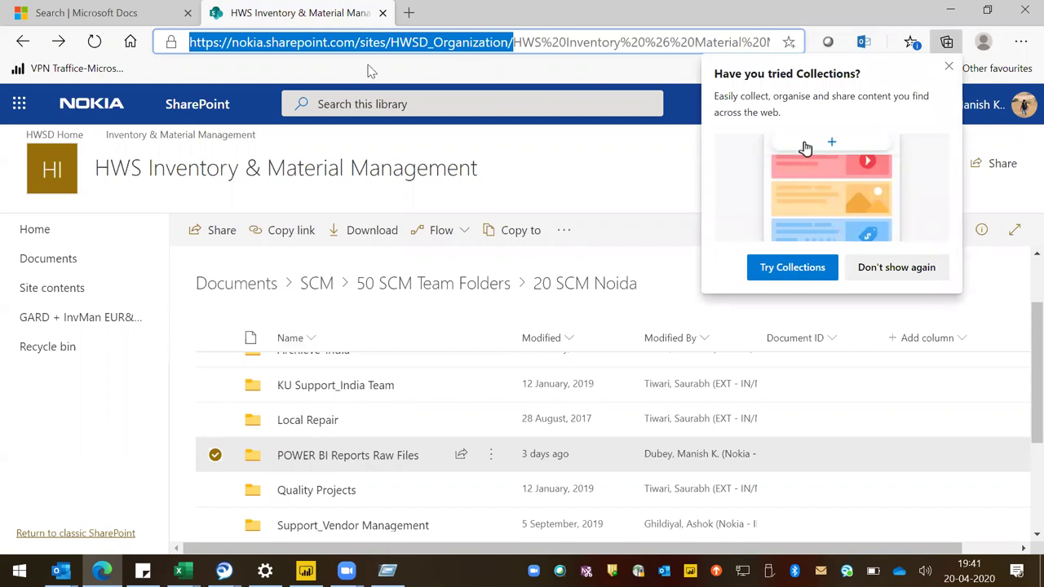
{"action": "key", "text": "alt+Tab"}
{"action": "left_click", "coordinate": [619, 341]}
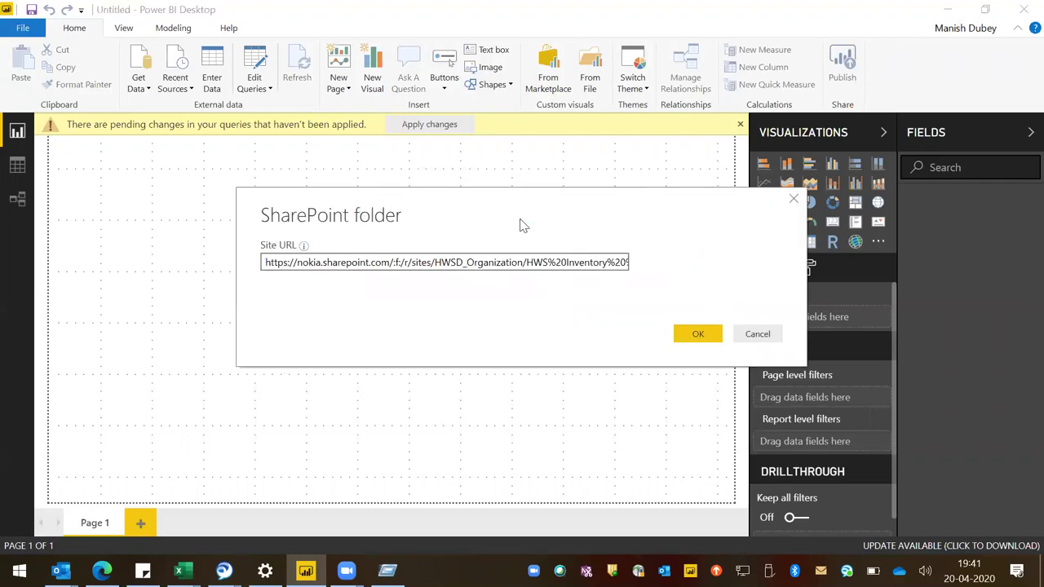
- Replace the Site URL with the pasted site root address and connect
{"action": "double_click", "coordinate": [447, 263]}
{"action": "key", "text": "ctrl+v"}
{"action": "left_click", "coordinate": [699, 336]}
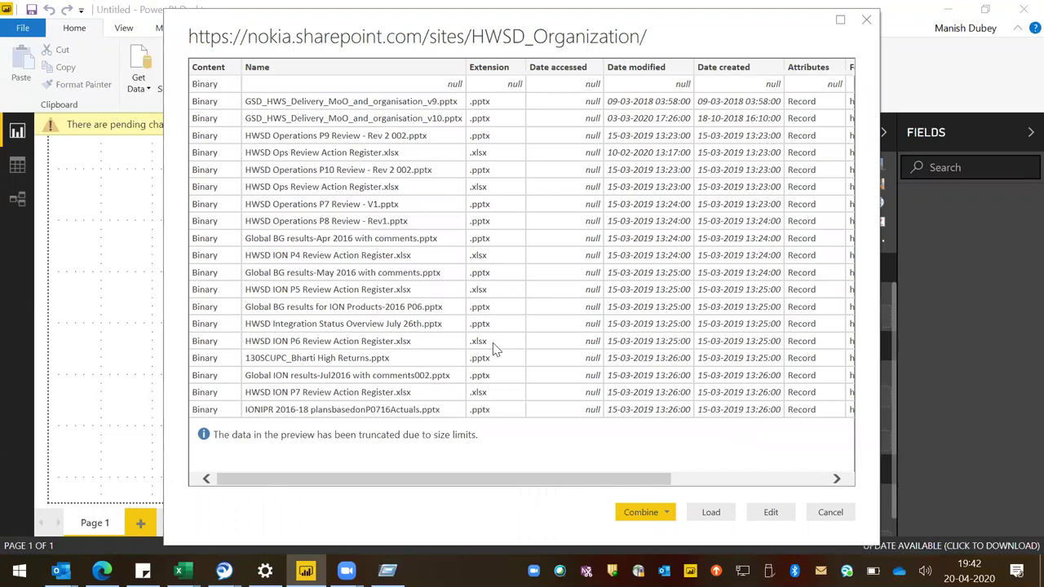
- Check the Combine options, scroll the file list preview right, and close the navigator
{"action": "left_click", "coordinate": [669, 514]}
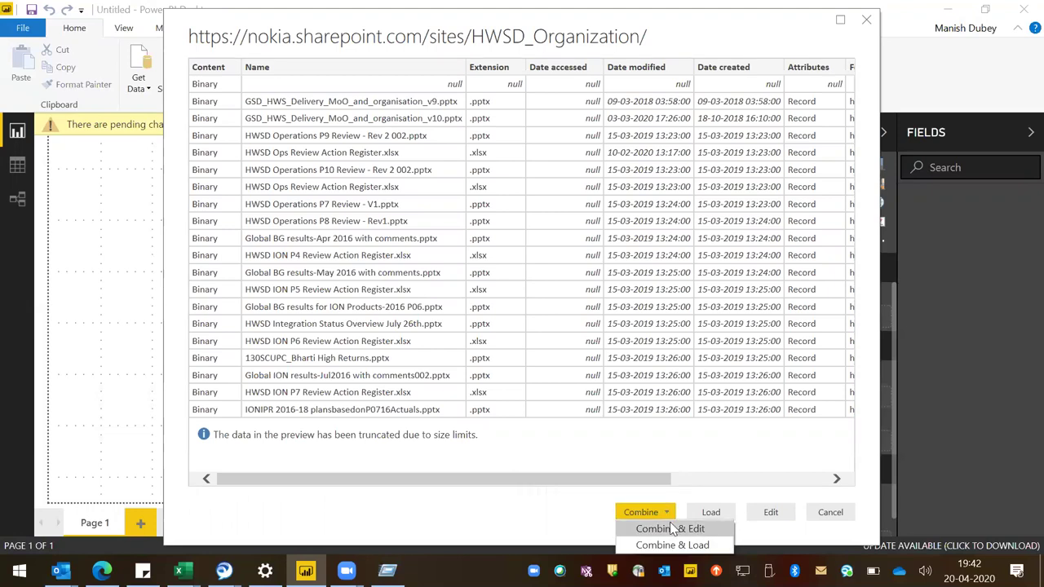
{"action": "left_click", "coordinate": [673, 528]}
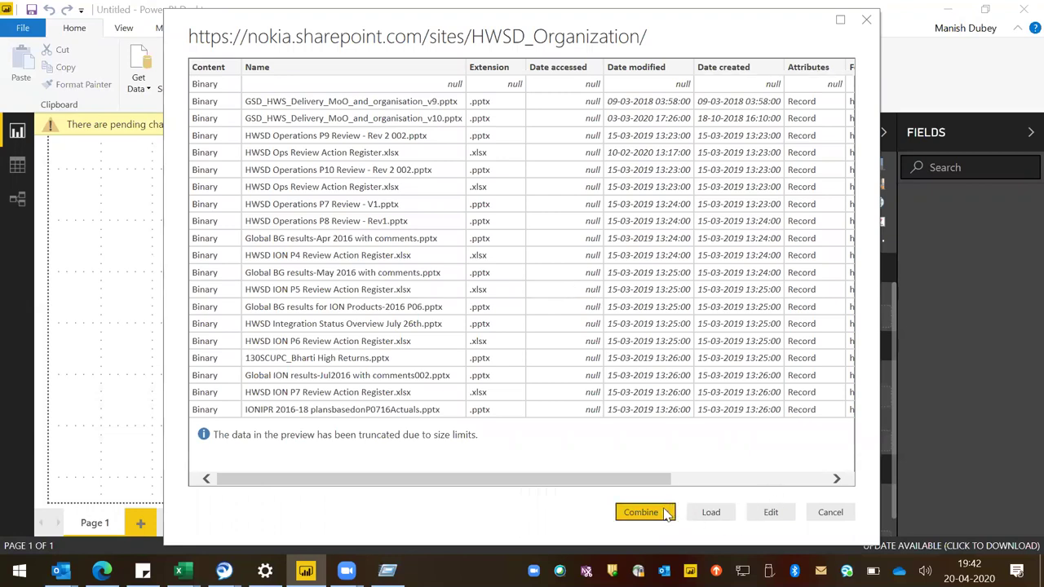
{"action": "left_click", "coordinate": [670, 512]}
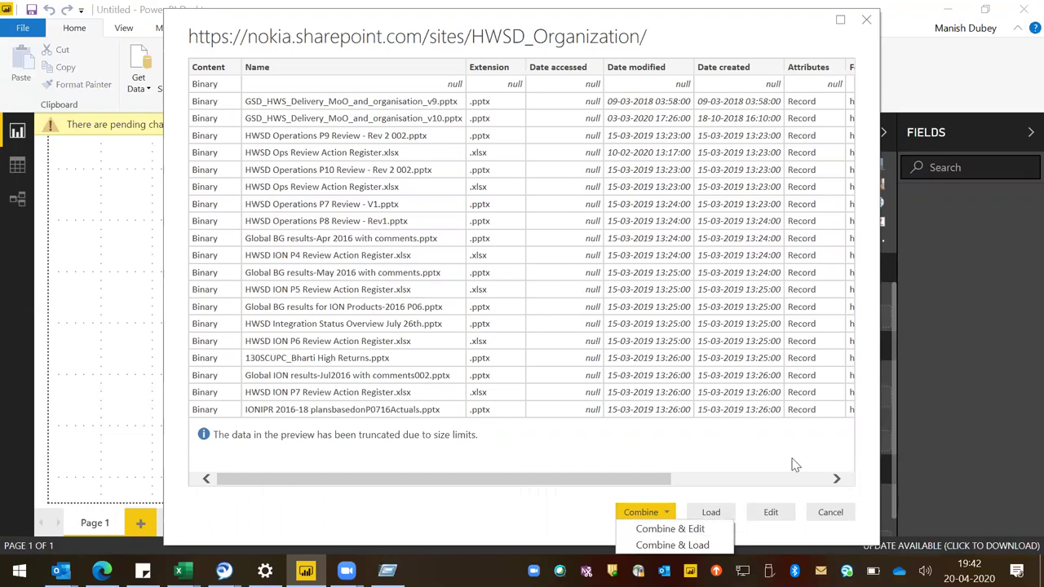
{"action": "left_click", "coordinate": [766, 458]}
{"action": "mouse_move", "coordinate": [659, 482]}
{"action": "left_mouse_down"}
{"action": "mouse_move", "coordinate": [857, 495]}
{"action": "mouse_move", "coordinate": [870, 465]}
{"action": "left_mouse_up"}
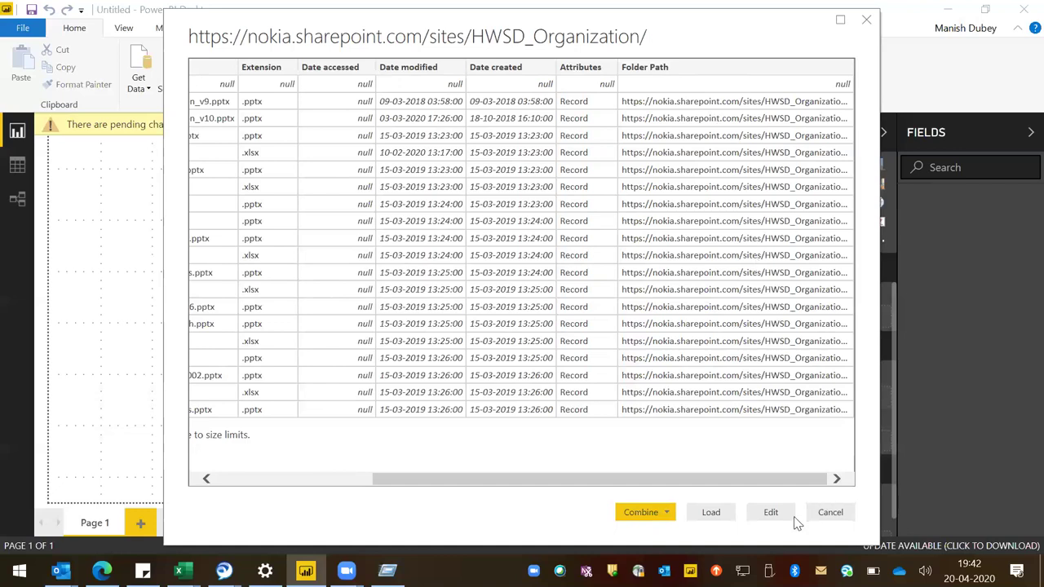
{"action": "left_click", "coordinate": [866, 20]}
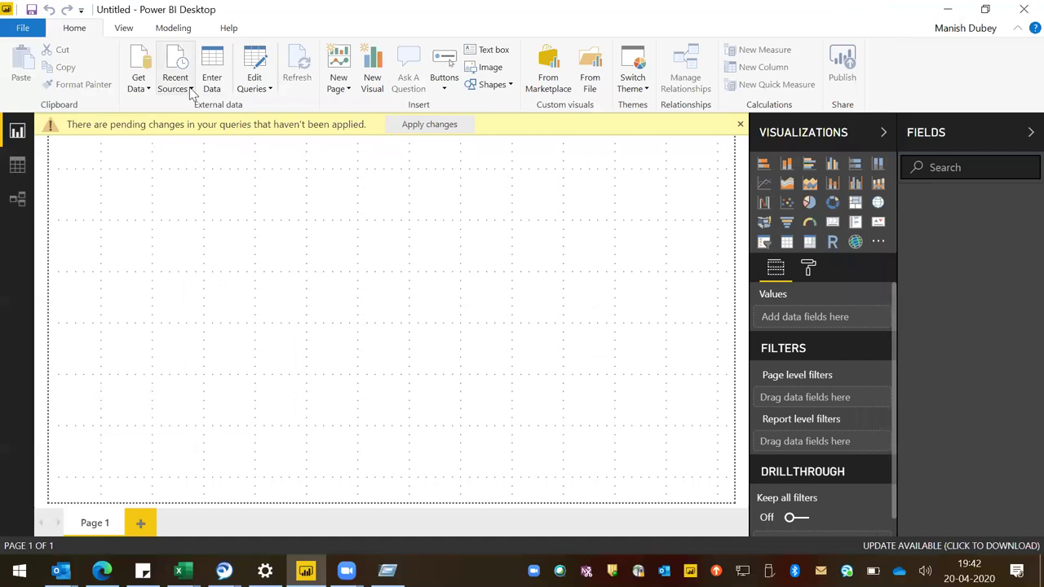
- Search 'sharepo' in the full Get Data list, open the SharePoint list connector, then Alt+Tab to Edge
{"action": "left_click", "coordinate": [139, 88]}
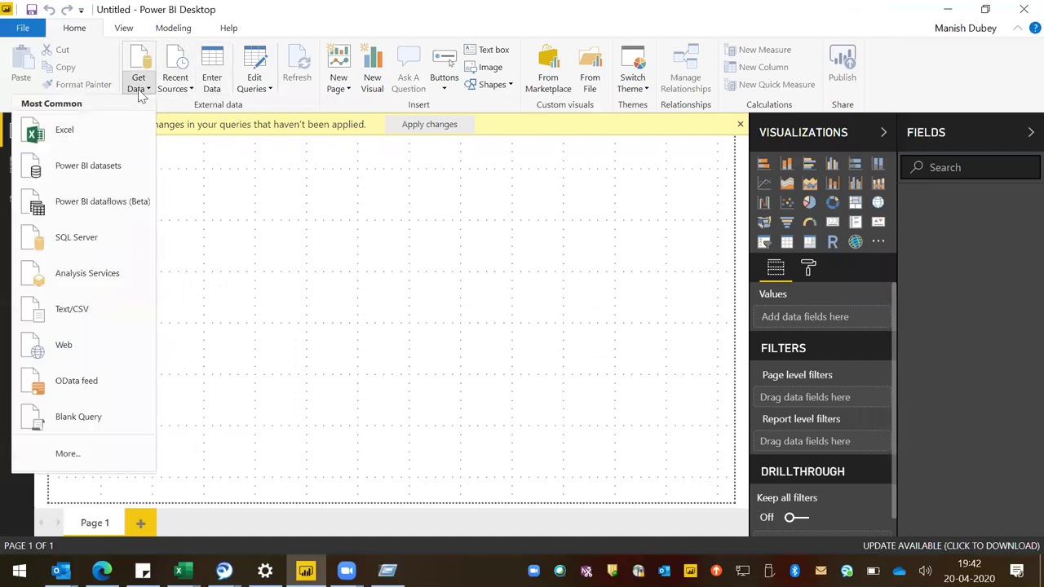
{"action": "left_click", "coordinate": [60, 474]}
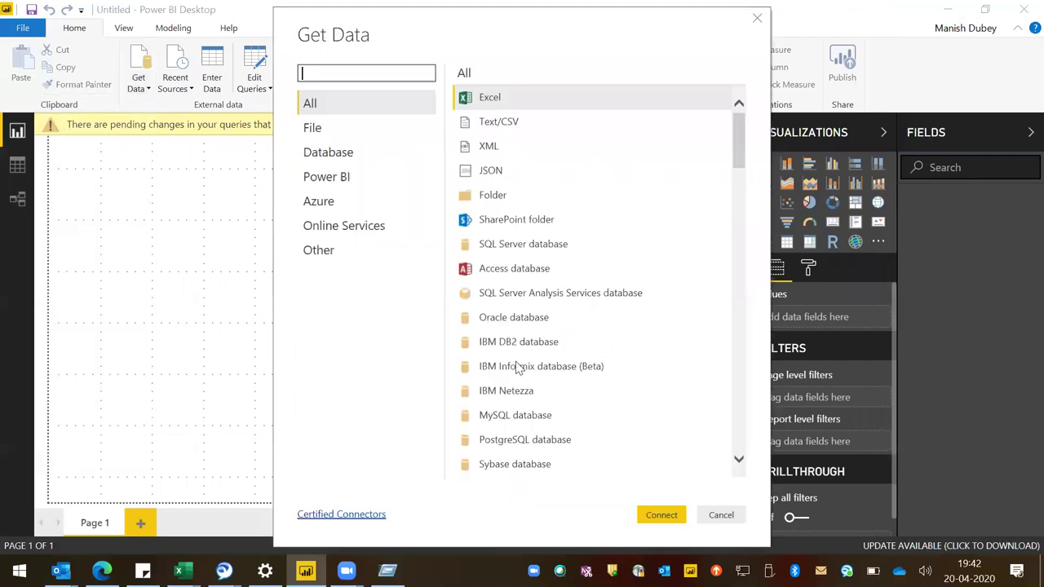
{"action": "type", "text": "sharepo"}
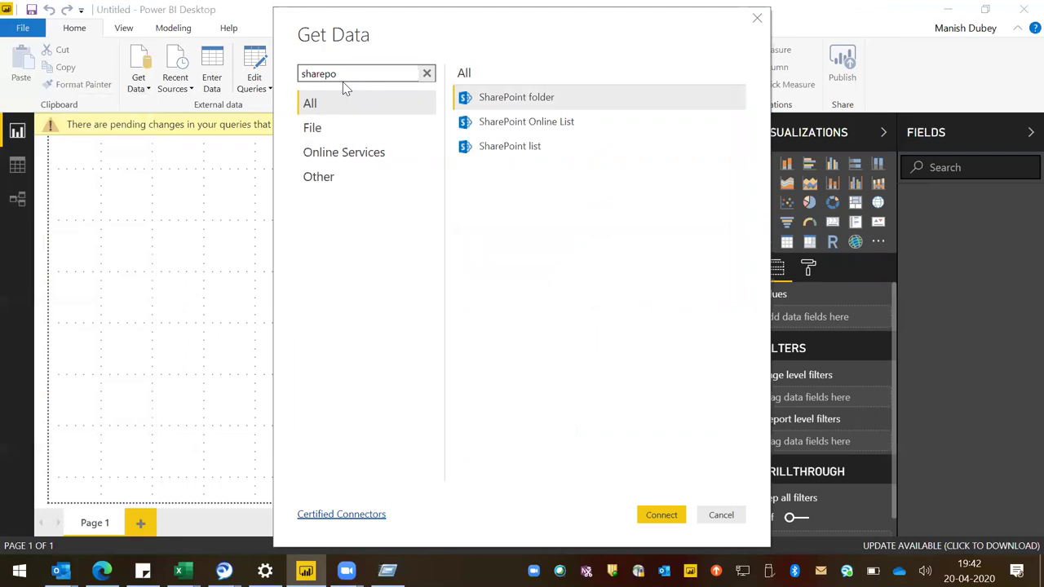
{"action": "double_click", "coordinate": [540, 146]}
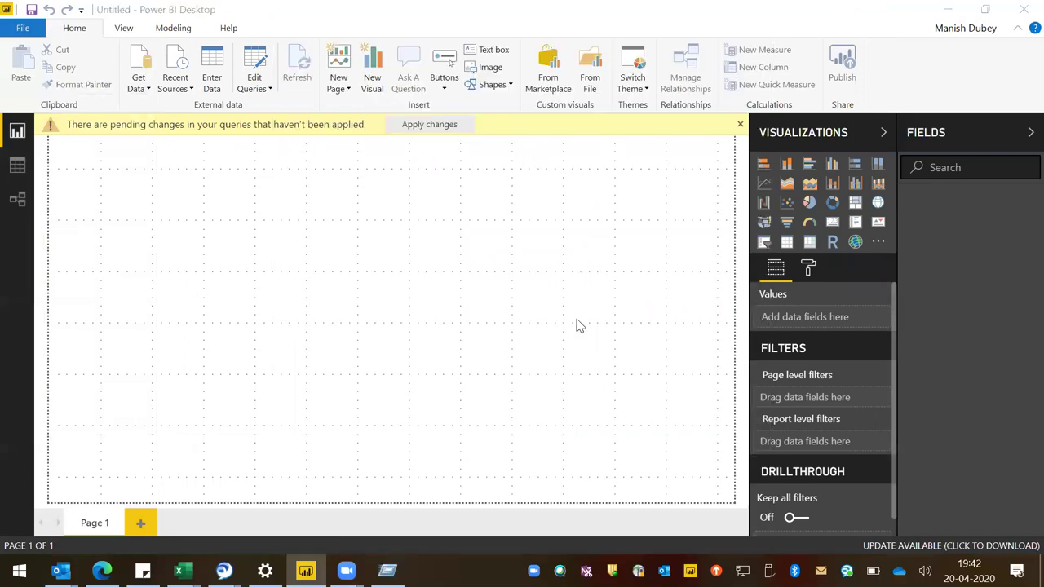
{"action": "key", "text": "alt+Tab"}
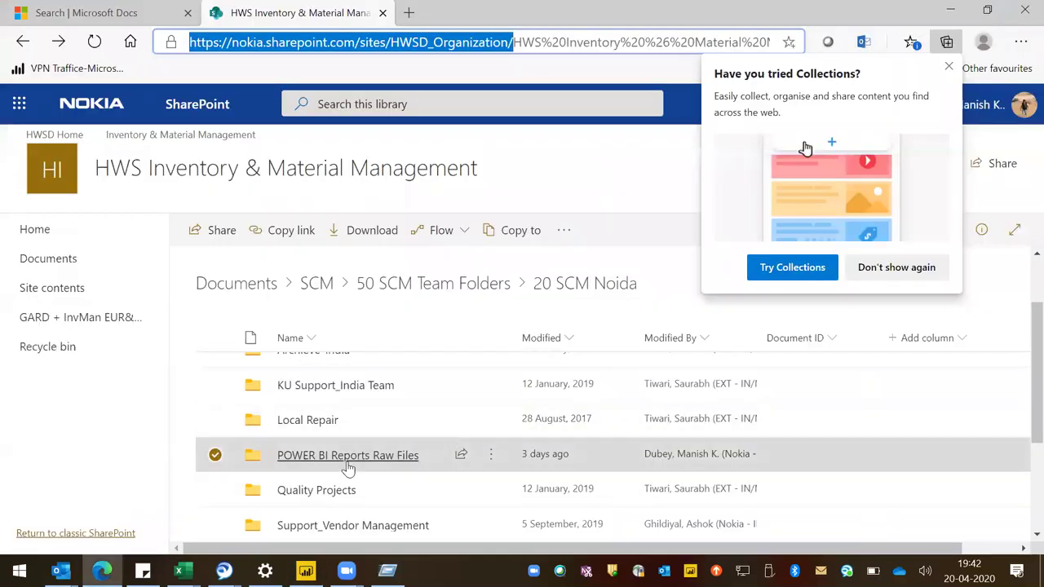
- Copy the RC REPAIR STATISTIC V3 _ All.xlsx link from POWER BI Reports Raw Files, then return to Power BI
{"action": "left_click", "coordinate": [341, 456]}
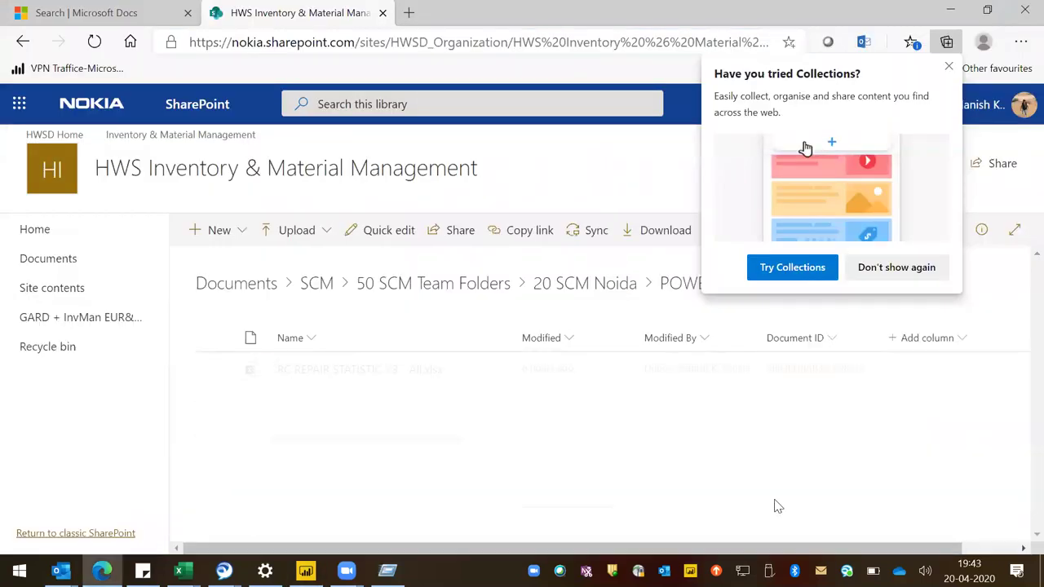
{"action": "left_click", "coordinate": [215, 369]}
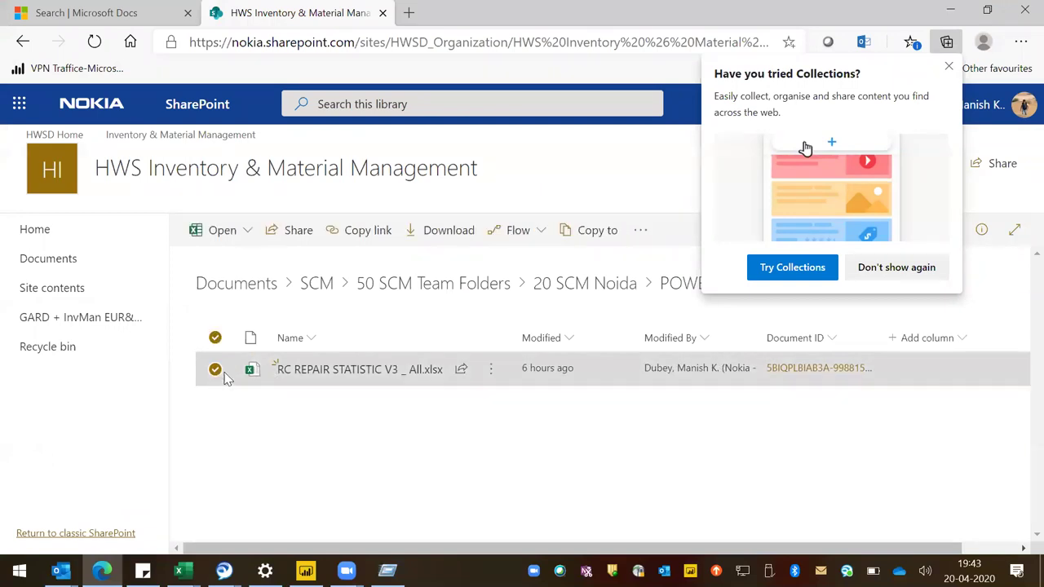
{"action": "left_click", "coordinate": [491, 371]}
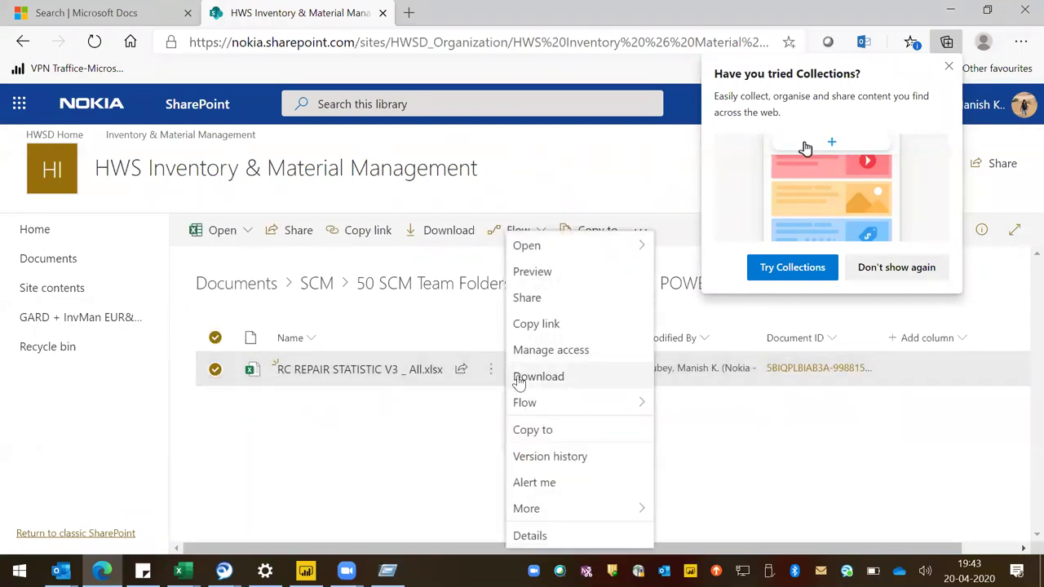
{"action": "left_click", "coordinate": [541, 324]}
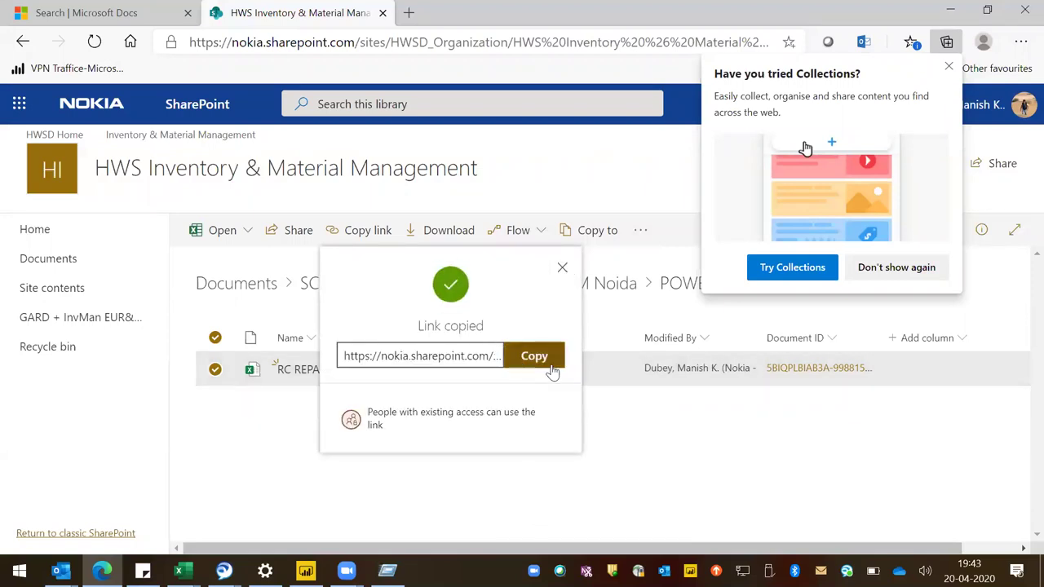
{"action": "left_click", "coordinate": [548, 364]}
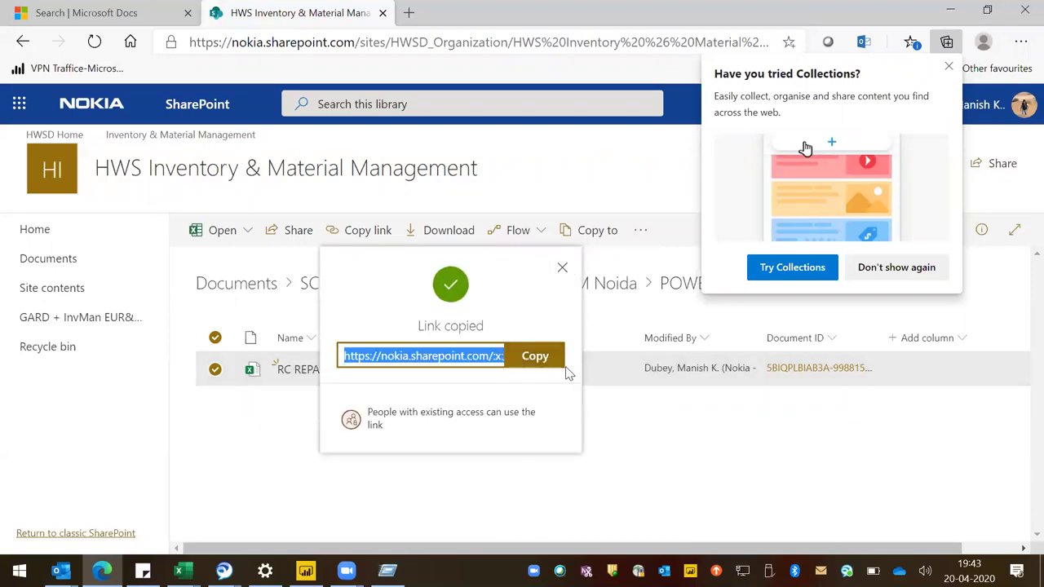
{"action": "left_click", "coordinate": [562, 268]}
{"action": "key", "text": "alt+Tab"}
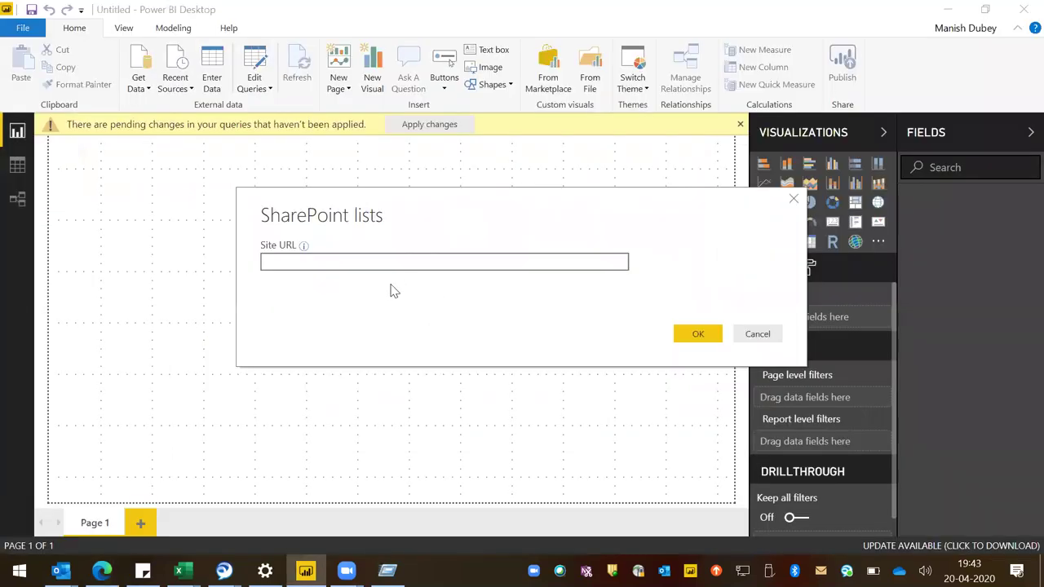
- Enter the copied file link as the SharePoint site URL, submit it, and return to the browser
{"action": "key", "text": "ctrl+v"}
{"action": "left_click", "coordinate": [706, 339]}
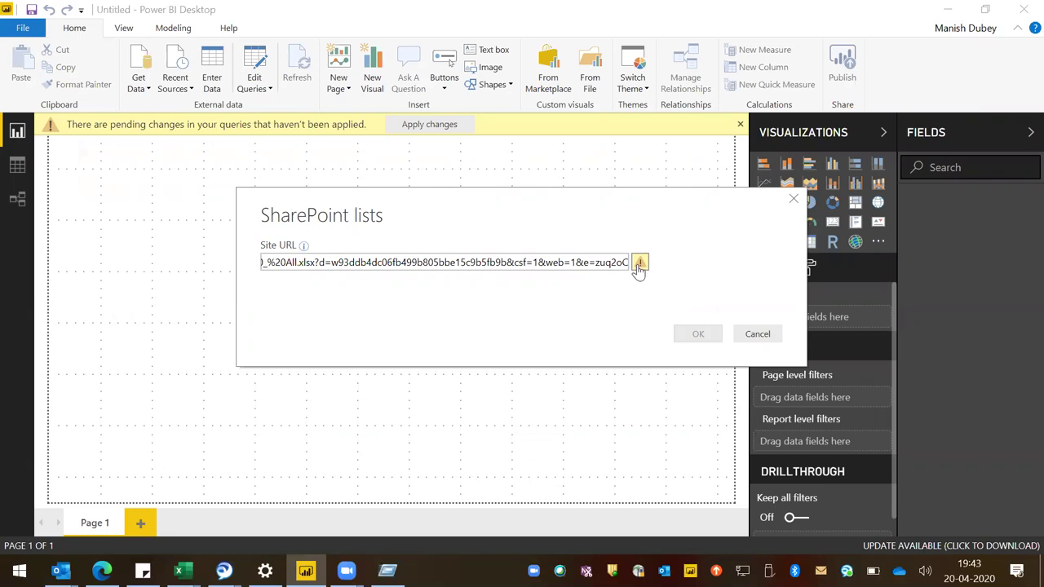
{"action": "mouse_move", "coordinate": [640, 262]}
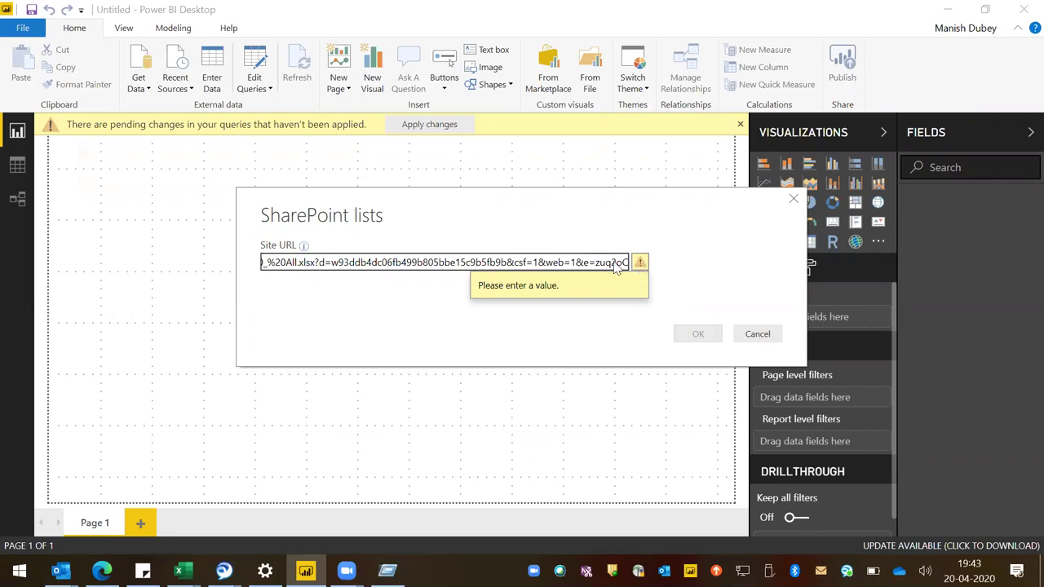
{"action": "left_click", "coordinate": [615, 265]}
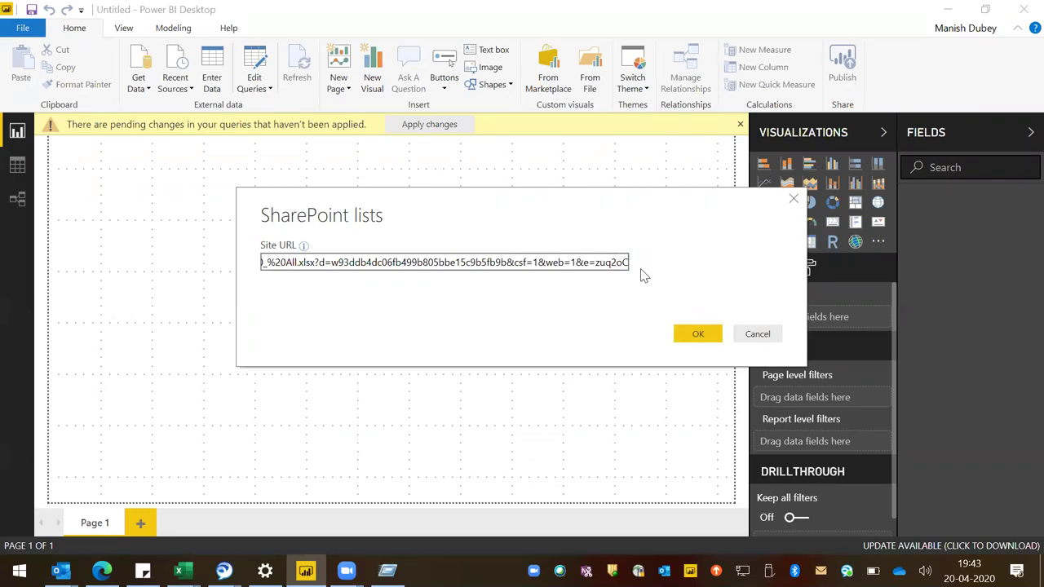
{"action": "key", "text": "alt+Tab"}
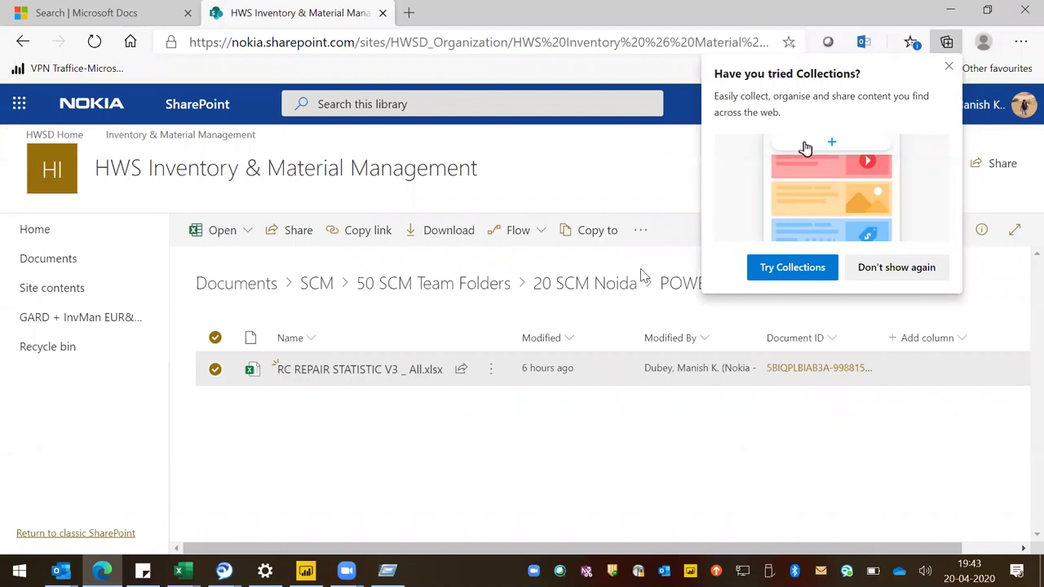
- Show the Details pane for RC REPAIR STATISTIC V3 _ All.xlsx and reopen its actions menu
{"action": "left_click", "coordinate": [492, 380]}
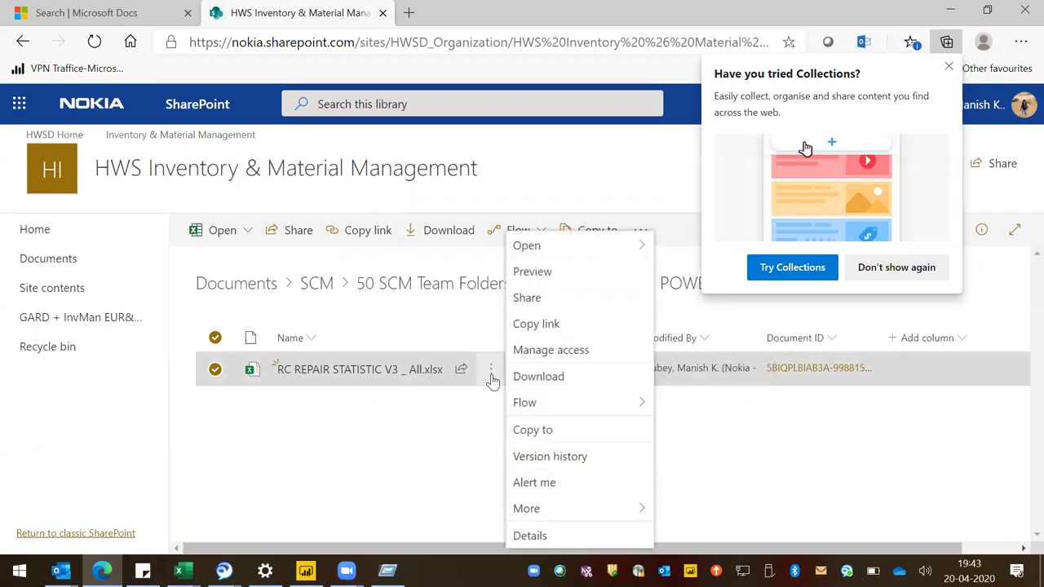
{"action": "mouse_move", "coordinate": [527, 508]}
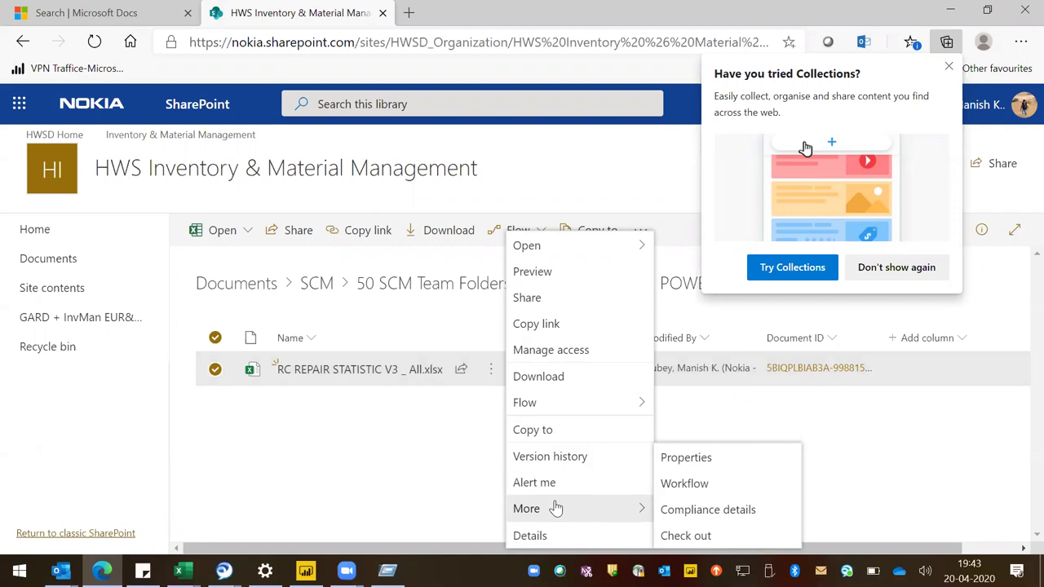
{"action": "left_click", "coordinate": [530, 536]}
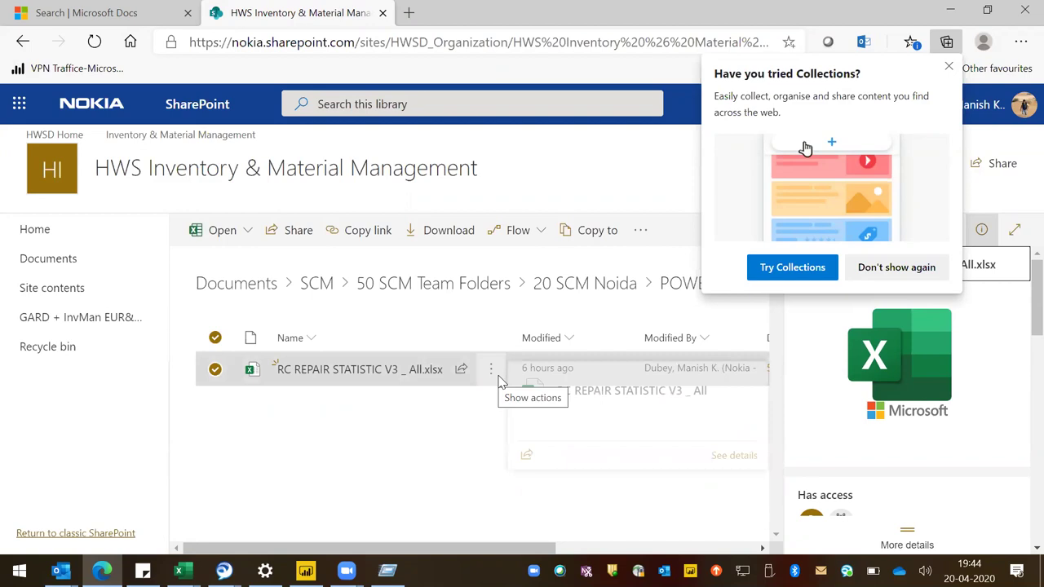
{"action": "left_click", "coordinate": [491, 371]}
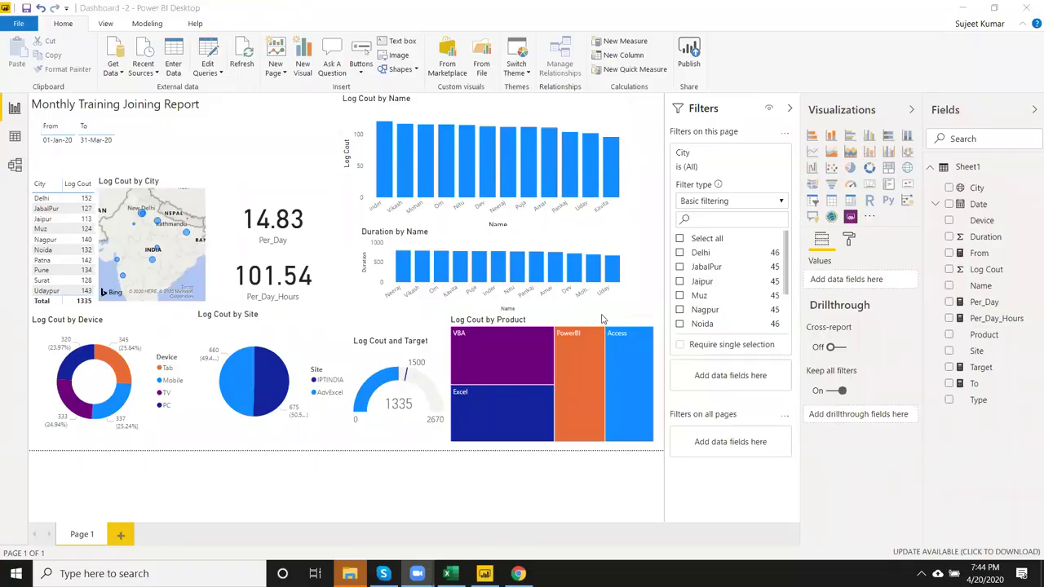
- Close the Monthly Training Joining Report window and reveal the desktop with Win+D
{"action": "left_click", "coordinate": [489, 384]}
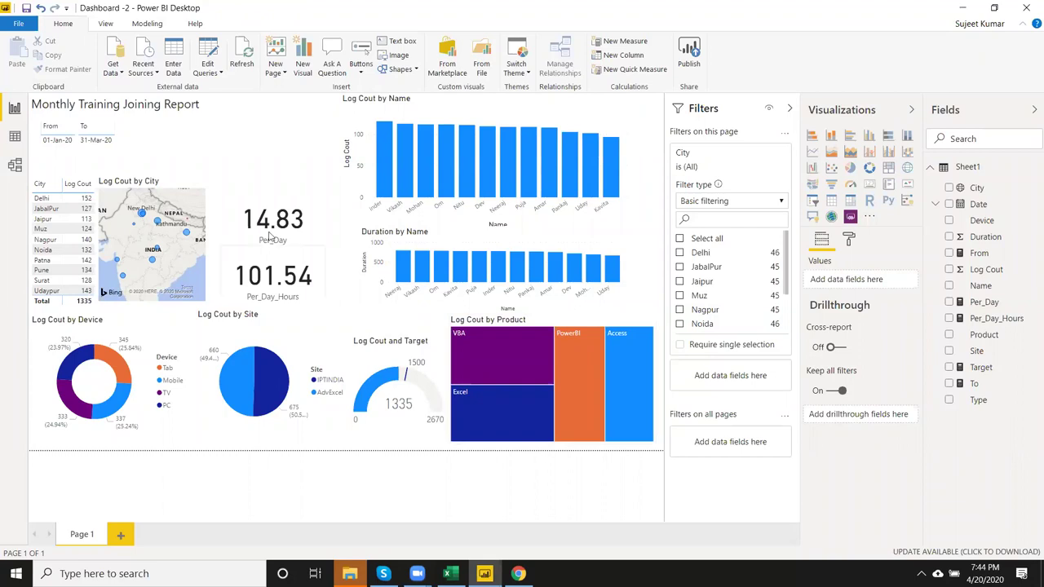
{"action": "left_click", "coordinate": [1028, 10]}
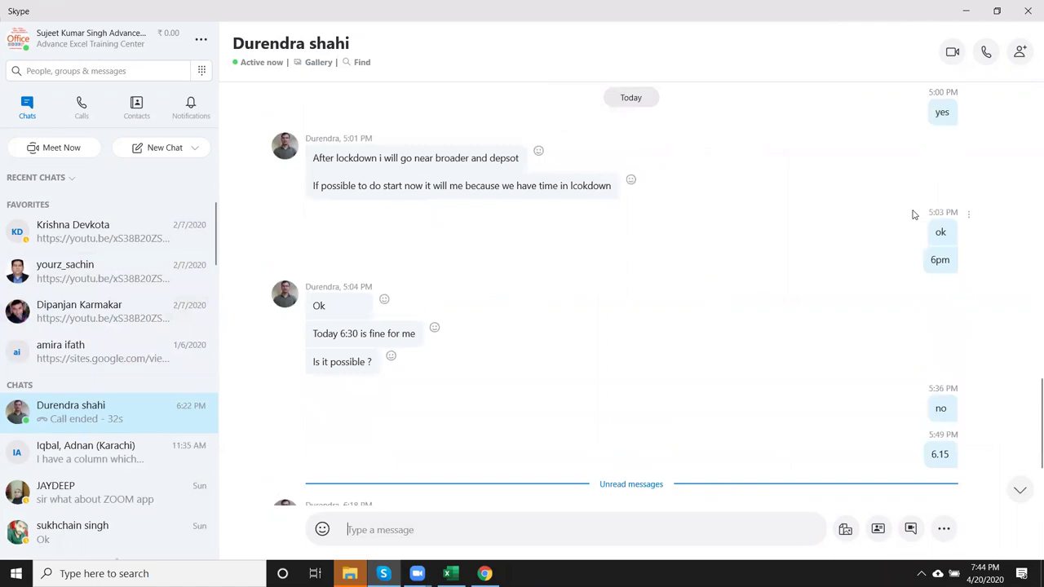
{"action": "key", "text": "super+d"}
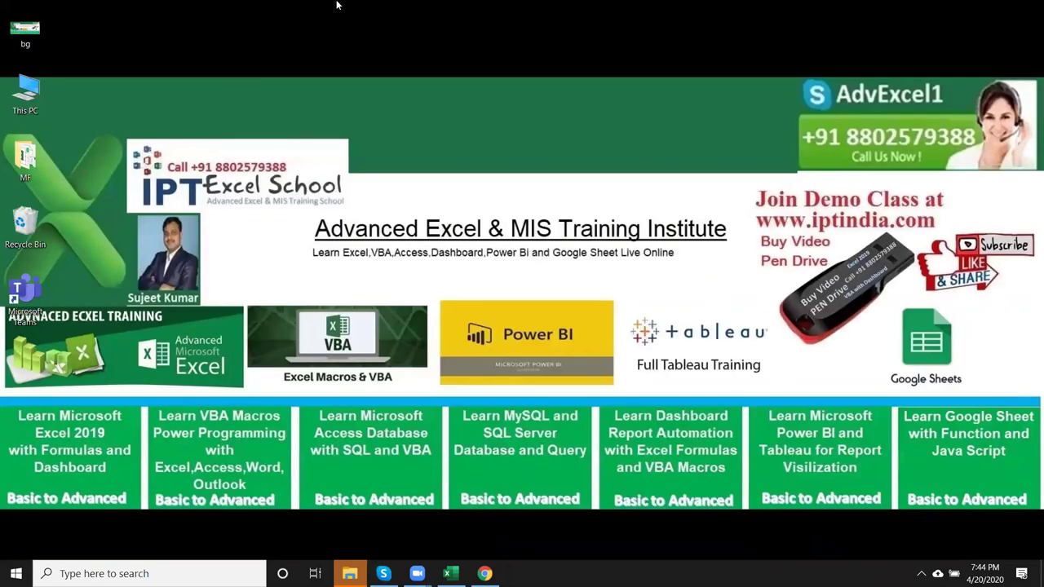